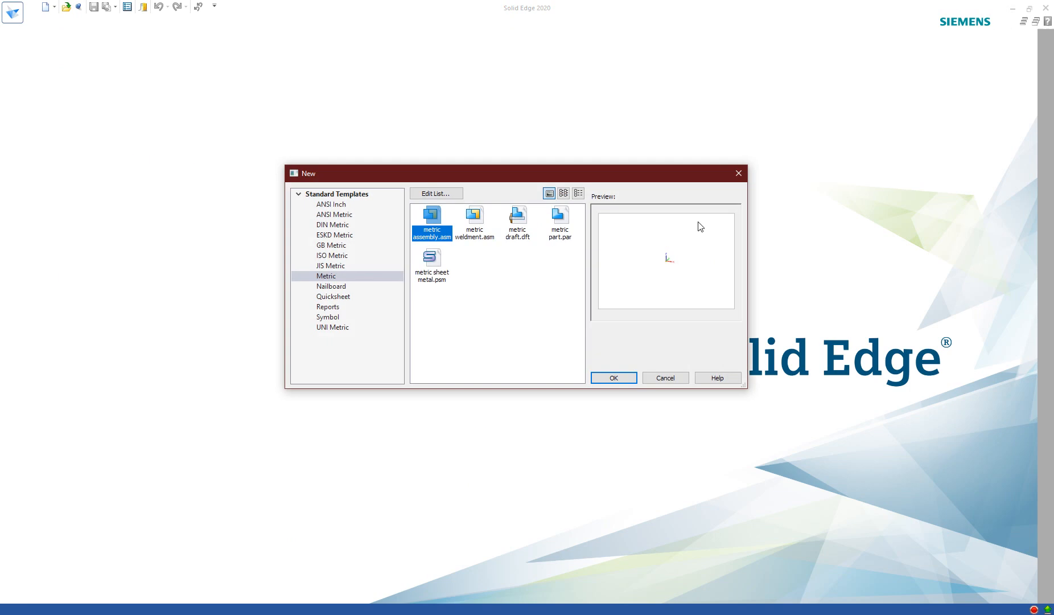
Create a new part document from the metric part.par template
{"action": "left_click", "coordinate": [562, 235]}
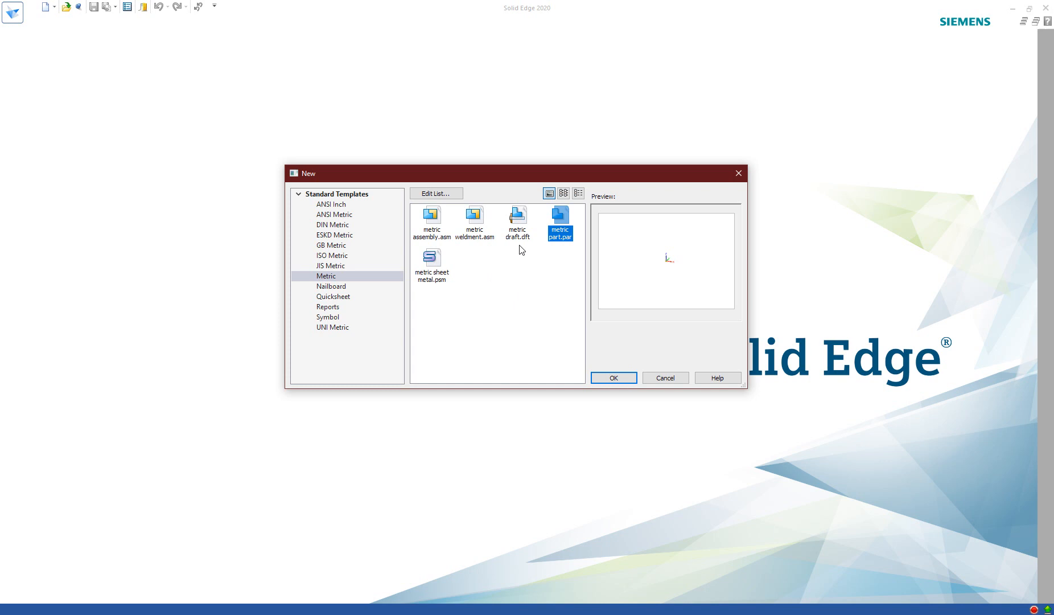
{"action": "left_click", "coordinate": [615, 378]}
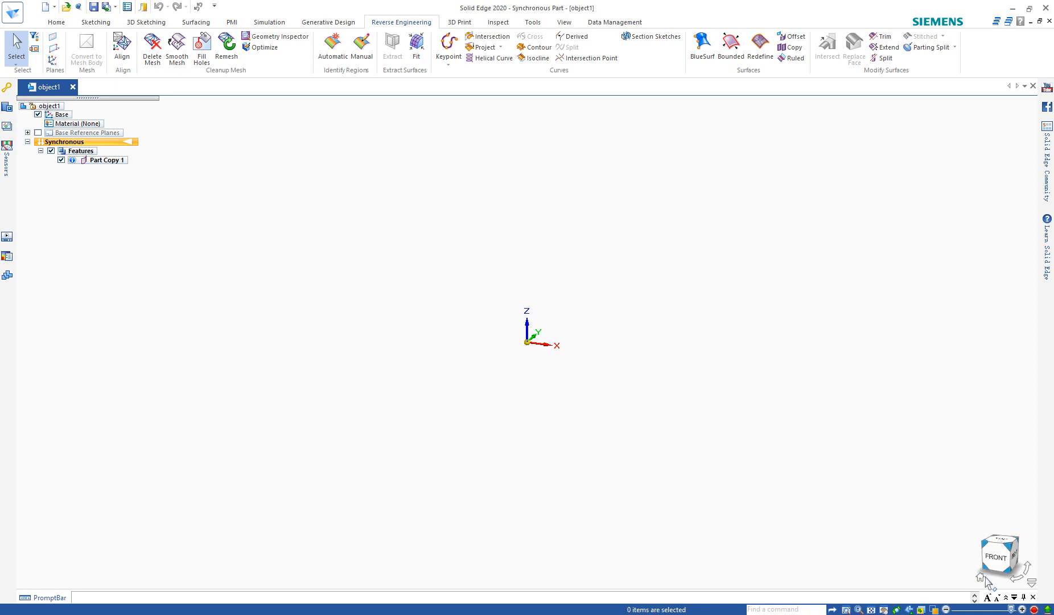
Examine the imported plate mesh from several angles, including its holes, slots, dome and pins
{"action": "left_click", "coordinate": [980, 578]}
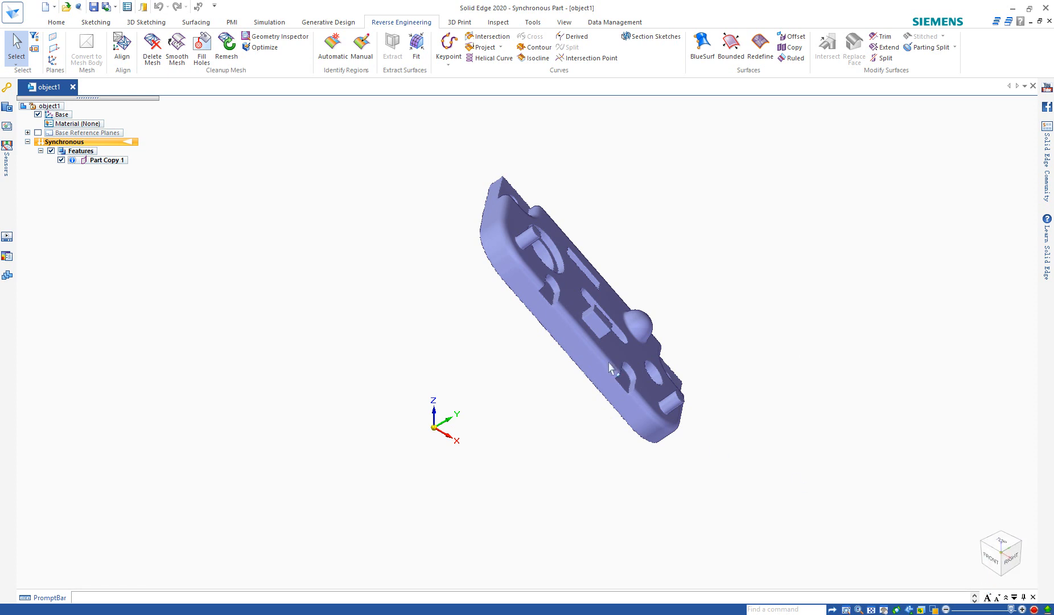
{"action": "middle_click_drag", "start_coordinate": [621, 337], "coordinate": [478, 427]}
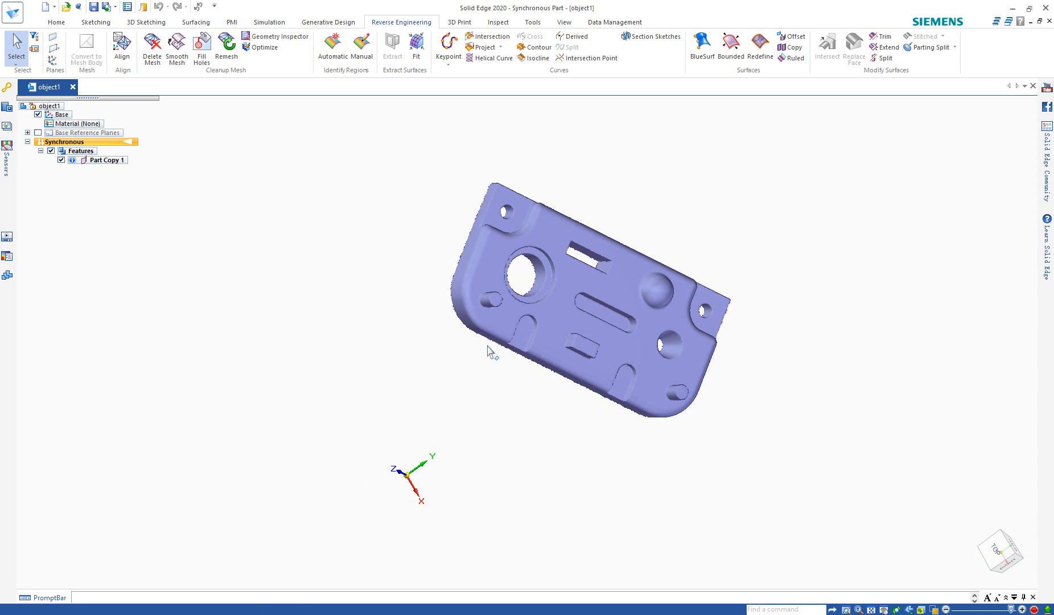
{"action": "middle_click_drag", "start_coordinate": [612, 308], "coordinate": [604, 358]}
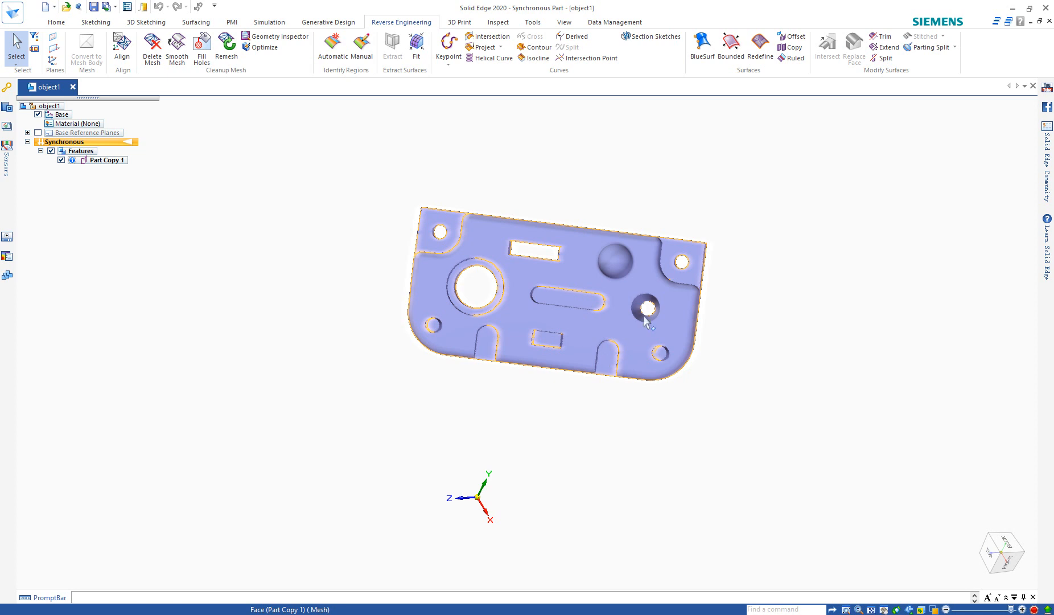
{"action": "scroll", "coordinate": [587, 462], "scroll_direction": "down", "scroll_amount": 3}
{"action": "scroll", "coordinate": [619, 346], "scroll_direction": "up", "scroll_amount": 3}
{"action": "middle_click_drag", "start_coordinate": [515, 420], "coordinate": [538, 276]}
{"action": "scroll", "coordinate": [582, 200], "scroll_direction": "down", "scroll_amount": 3}
{"action": "scroll", "coordinate": [559, 312], "scroll_direction": "up", "scroll_amount": 3}
{"action": "middle_click_drag", "start_coordinate": [560, 318], "coordinate": [562, 390]}
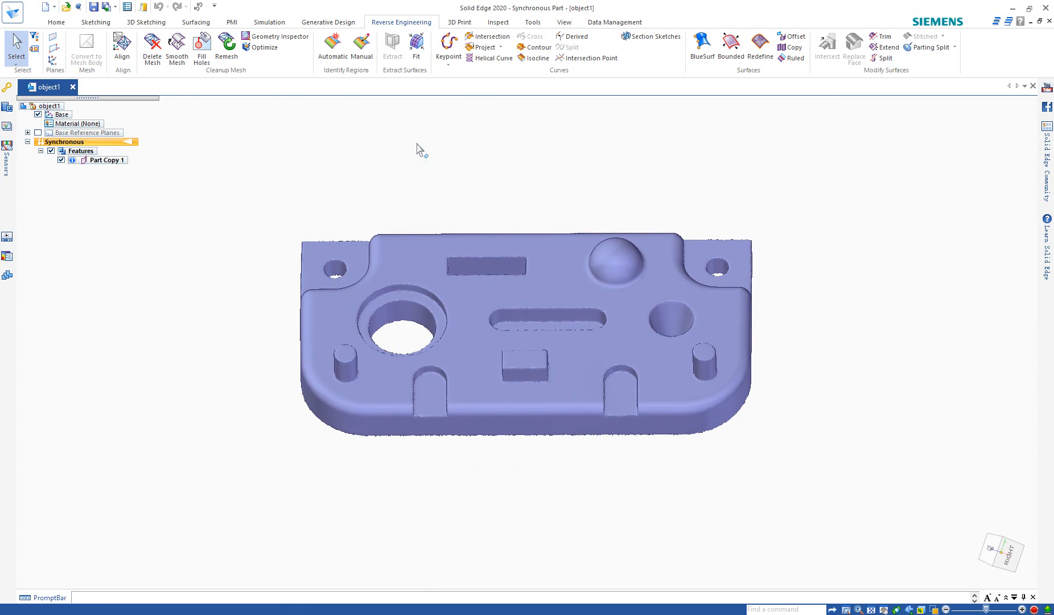
{"action": "left_click", "coordinate": [59, 23]}
{"action": "left_click", "coordinate": [402, 22]}
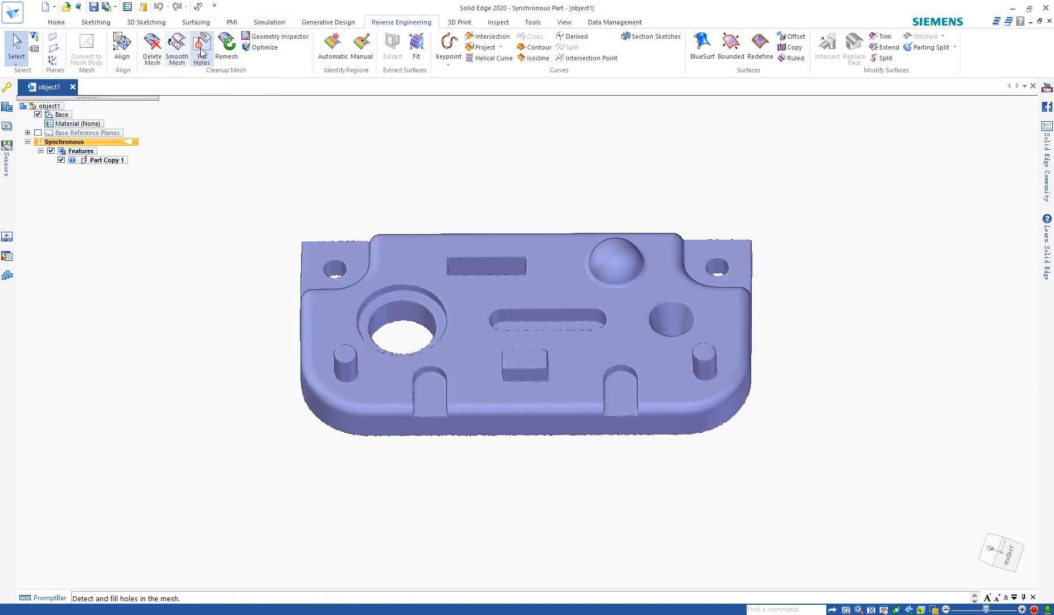
Delete a roughly round patch of mesh facets near the middle of the plate's flat underside, using the Brush method
{"action": "middle_click_drag", "start_coordinate": [551, 277], "coordinate": [547, 231]}
{"action": "scroll", "coordinate": [547, 230], "scroll_direction": "down", "scroll_amount": 3}
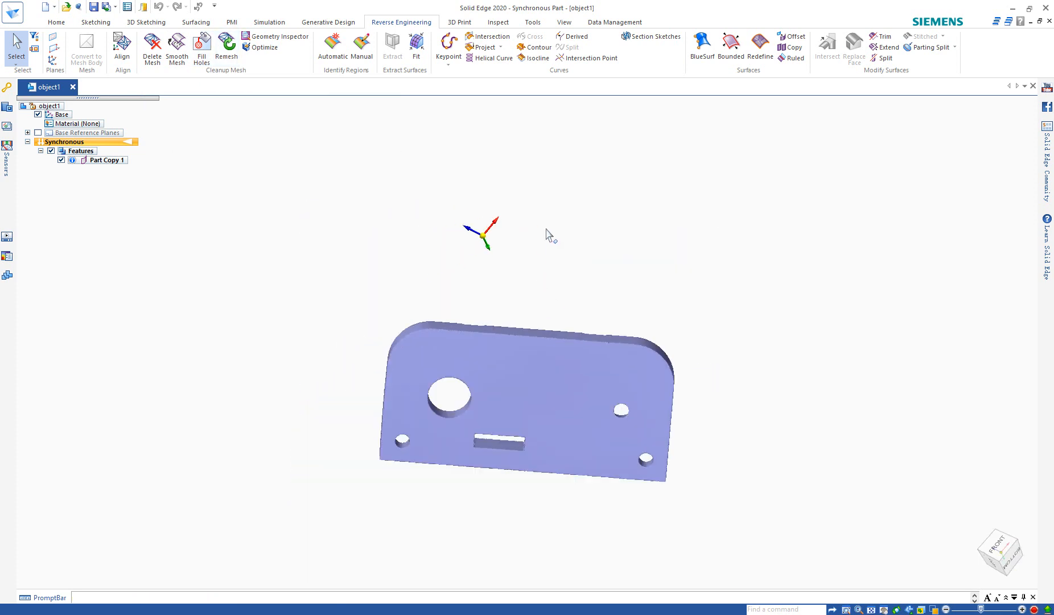
{"action": "scroll", "coordinate": [540, 386], "scroll_direction": "up", "scroll_amount": 3}
{"action": "left_click", "coordinate": [152, 48]}
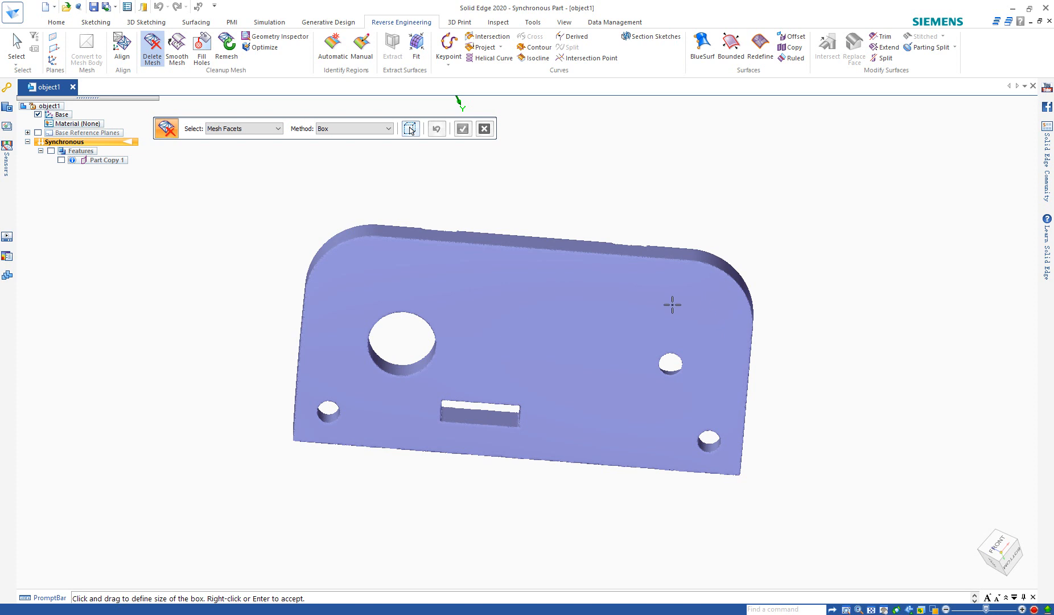
{"action": "left_click", "coordinate": [368, 133]}
{"action": "left_click", "coordinate": [366, 136]}
{"action": "left_click", "coordinate": [368, 129]}
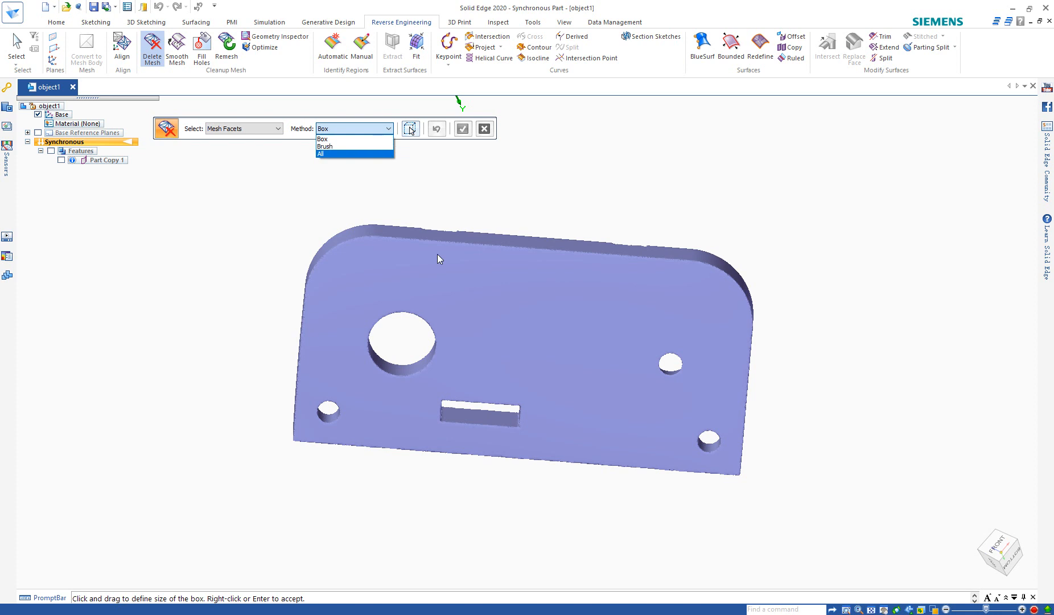
{"action": "left_click", "coordinate": [324, 146]}
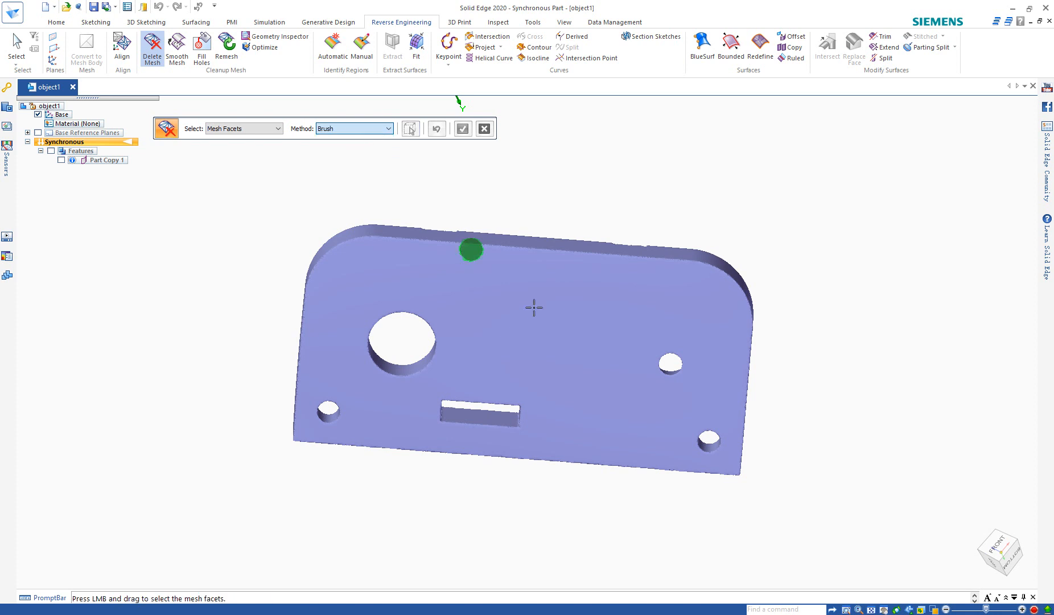
{"action": "mouse_move", "coordinate": [511, 290]}
{"action": "left_mouse_down"}
{"action": "mouse_move", "coordinate": [535, 310]}
{"action": "mouse_move", "coordinate": [515, 305]}
{"action": "mouse_move", "coordinate": [505, 321]}
{"action": "mouse_move", "coordinate": [534, 306]}
{"action": "left_mouse_up"}
{"action": "mouse_move", "coordinate": [587, 287]}
{"action": "middle_mouse_down"}
{"action": "mouse_move", "coordinate": [545, 336]}
{"action": "mouse_move", "coordinate": [573, 249]}
{"action": "middle_mouse_up"}
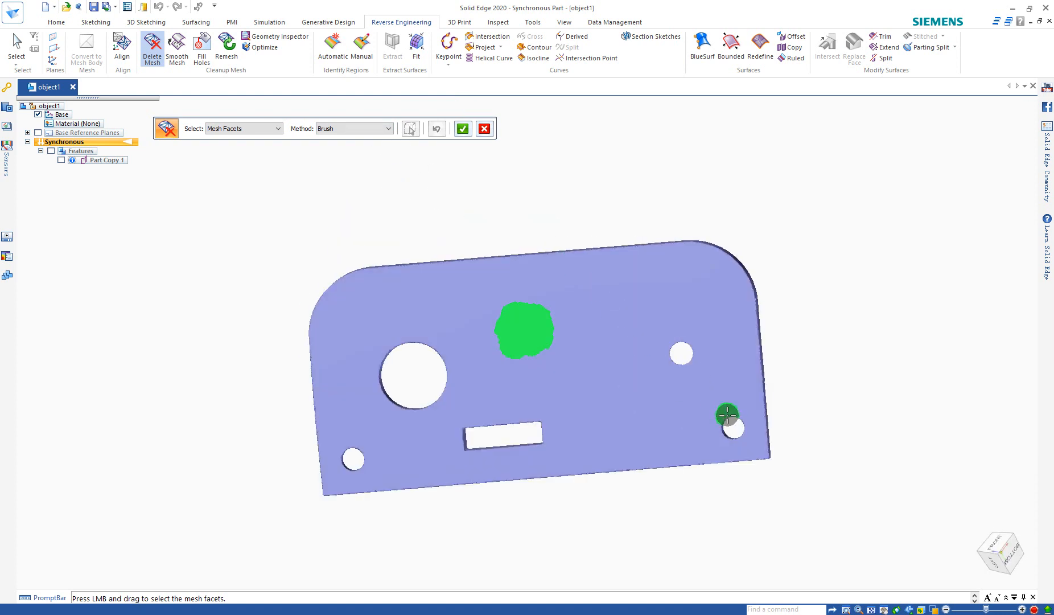
{"action": "mouse_move", "coordinate": [638, 338]}
{"action": "middle_mouse_down"}
{"action": "mouse_move", "coordinate": [629, 291]}
{"action": "mouse_move", "coordinate": [494, 485]}
{"action": "mouse_move", "coordinate": [630, 289]}
{"action": "mouse_move", "coordinate": [611, 313]}
{"action": "middle_mouse_up"}
{"action": "middle_click_drag", "start_coordinate": [684, 300], "coordinate": [797, 185]}
{"action": "mouse_move", "coordinate": [579, 444]}
{"action": "middle_mouse_down"}
{"action": "mouse_move", "coordinate": [600, 388]}
{"action": "mouse_move", "coordinate": [648, 376]}
{"action": "middle_mouse_up"}
{"action": "mouse_move", "coordinate": [591, 448]}
{"action": "middle_mouse_down"}
{"action": "mouse_move", "coordinate": [636, 316]}
{"action": "mouse_move", "coordinate": [635, 230]}
{"action": "mouse_move", "coordinate": [527, 421]}
{"action": "middle_mouse_up"}
{"action": "scroll", "coordinate": [527, 422], "scroll_direction": "up", "scroll_amount": 3}
{"action": "middle_click_drag", "start_coordinate": [551, 376], "coordinate": [565, 377]}
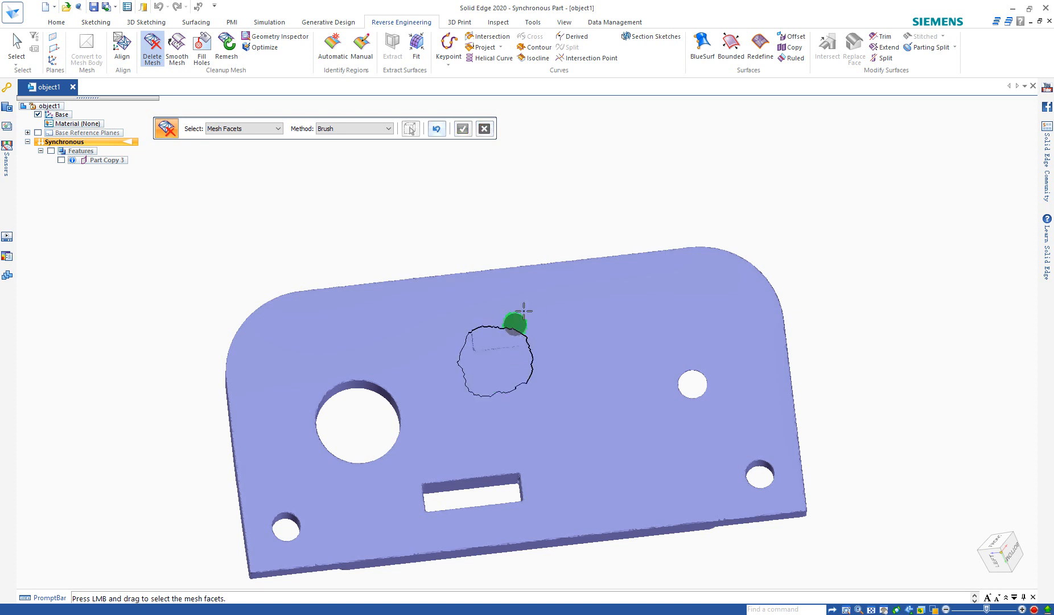
{"action": "mouse_move", "coordinate": [554, 314]}
{"action": "middle_mouse_down"}
{"action": "mouse_move", "coordinate": [551, 357]}
{"action": "mouse_move", "coordinate": [532, 381]}
{"action": "mouse_move", "coordinate": [512, 383]}
{"action": "mouse_move", "coordinate": [522, 371]}
{"action": "middle_mouse_up"}
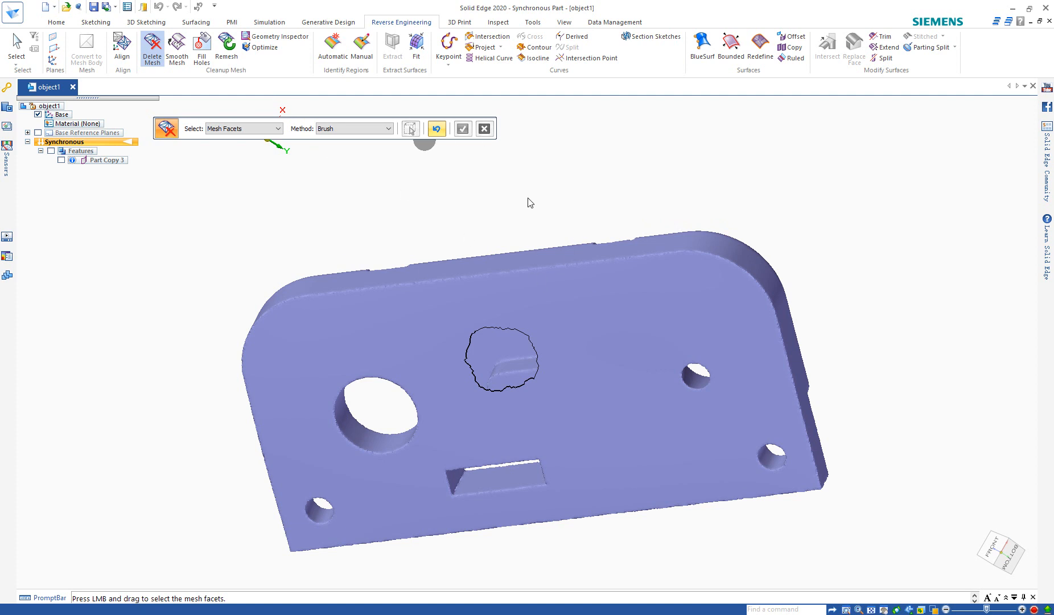
{"action": "key", "text": "Escape"}
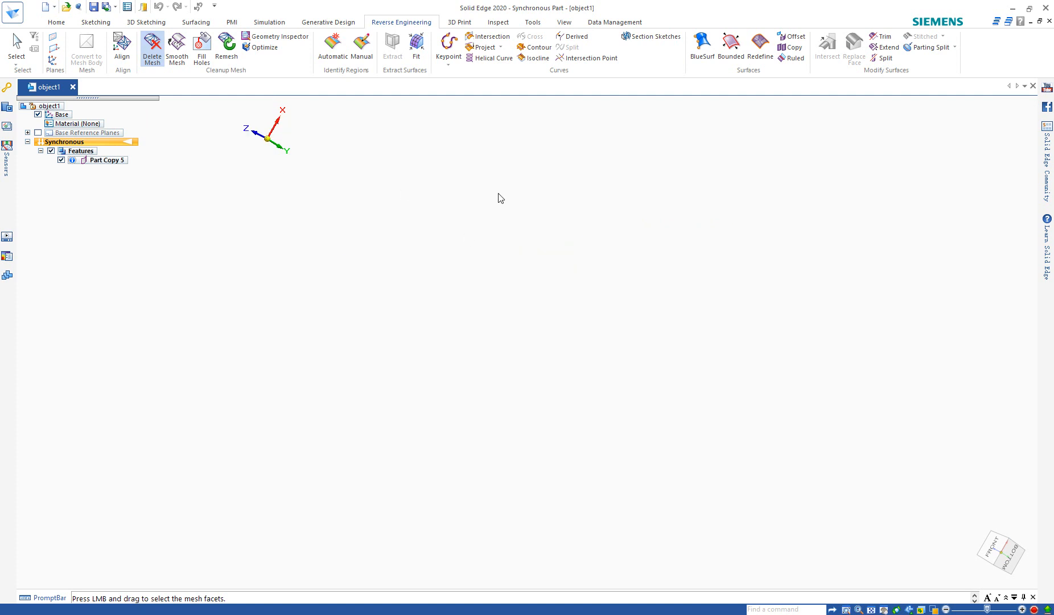
Fill the irregular round gap in the underside mesh using the Tangent fill type
{"action": "left_click", "coordinate": [203, 47]}
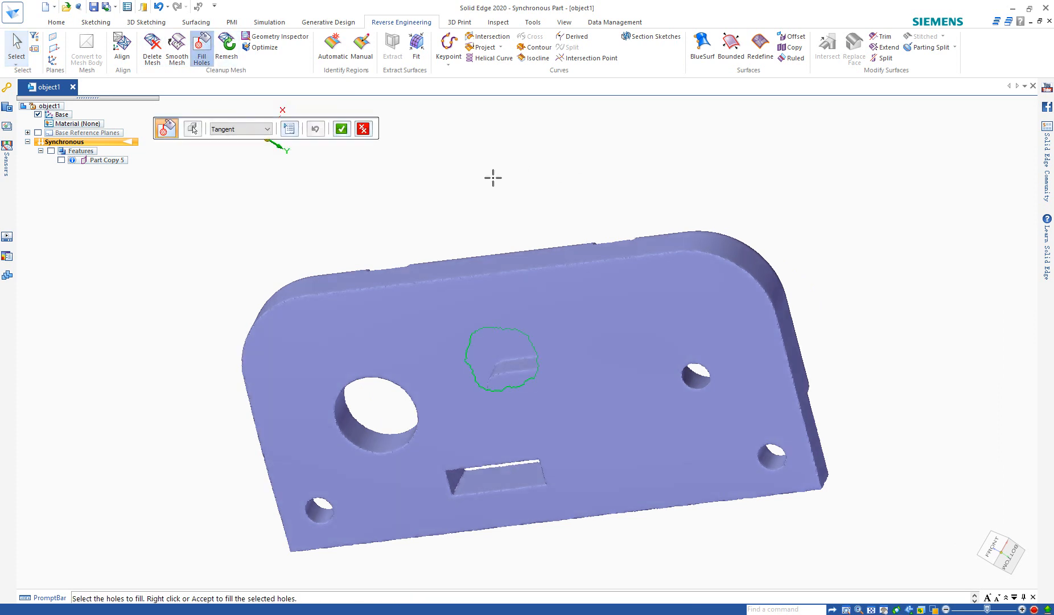
{"action": "left_click", "coordinate": [519, 332]}
{"action": "left_click", "coordinate": [524, 330]}
{"action": "left_click", "coordinate": [524, 330]}
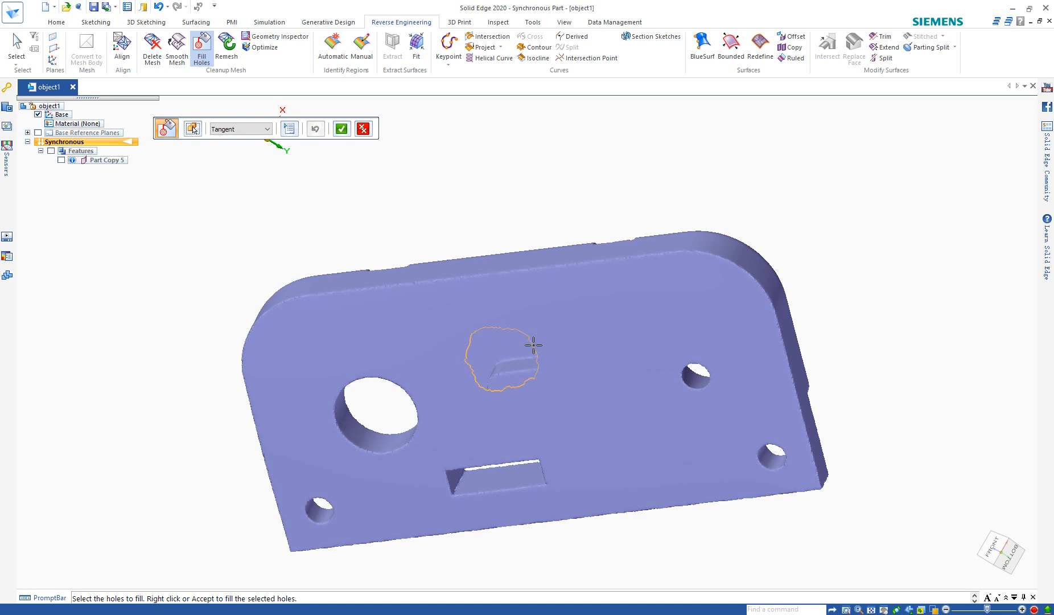
{"action": "middle_click_drag", "start_coordinate": [588, 323], "coordinate": [607, 193]}
{"action": "left_click", "coordinate": [263, 130]}
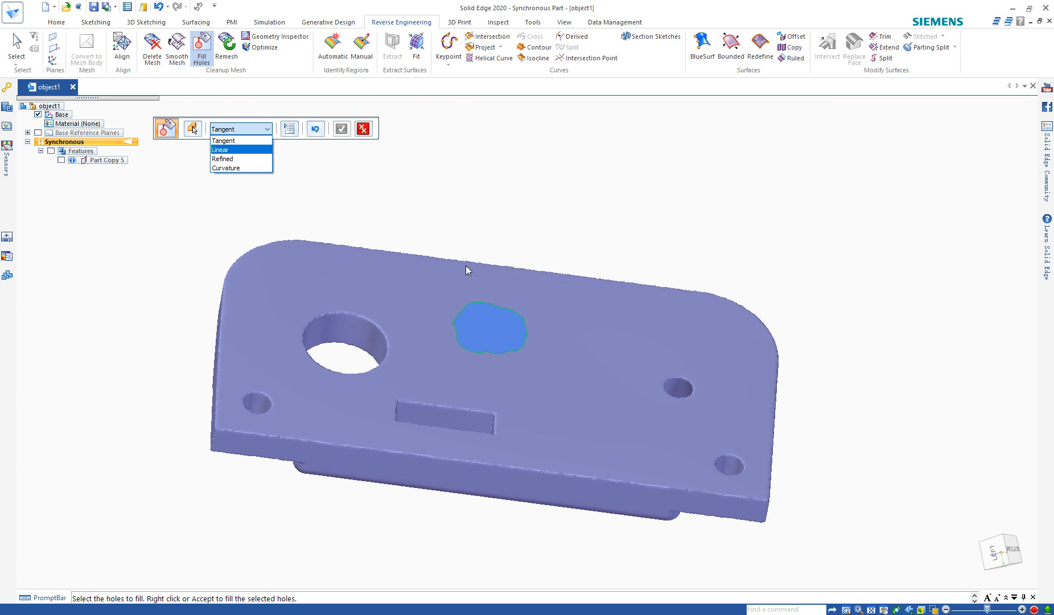
{"action": "left_click", "coordinate": [439, 174]}
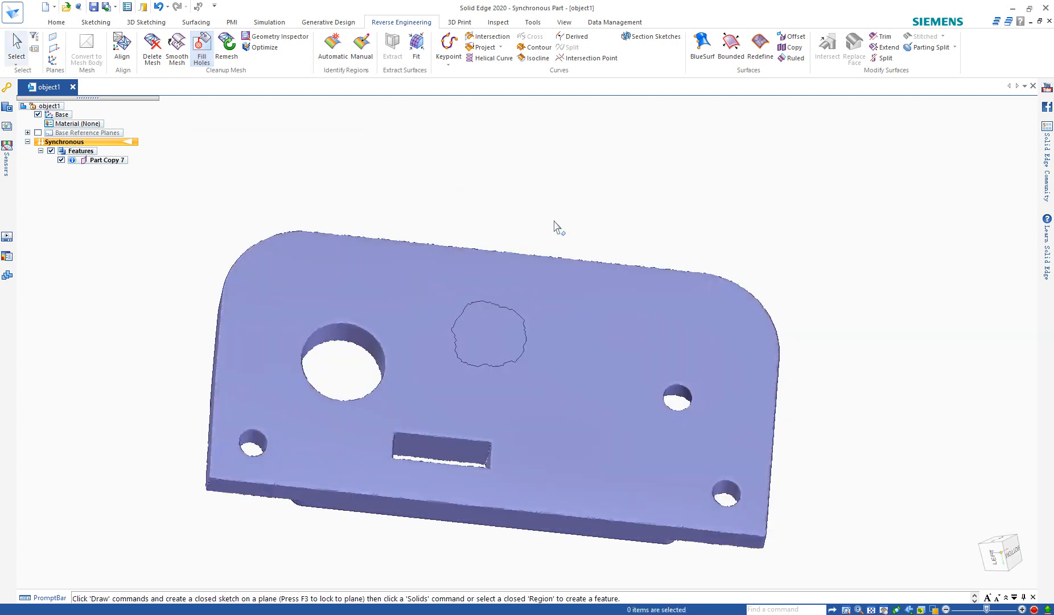
Inspect all active models for faults and small entities with the Geometry Inspector
{"action": "scroll", "coordinate": [556, 239], "scroll_direction": "down", "scroll_amount": 2}
{"action": "scroll", "coordinate": [538, 311], "scroll_direction": "up", "scroll_amount": 2}
{"action": "mouse_move", "coordinate": [540, 273]}
{"action": "middle_mouse_down"}
{"action": "mouse_move", "coordinate": [506, 391]}
{"action": "mouse_move", "coordinate": [539, 265]}
{"action": "middle_mouse_up"}
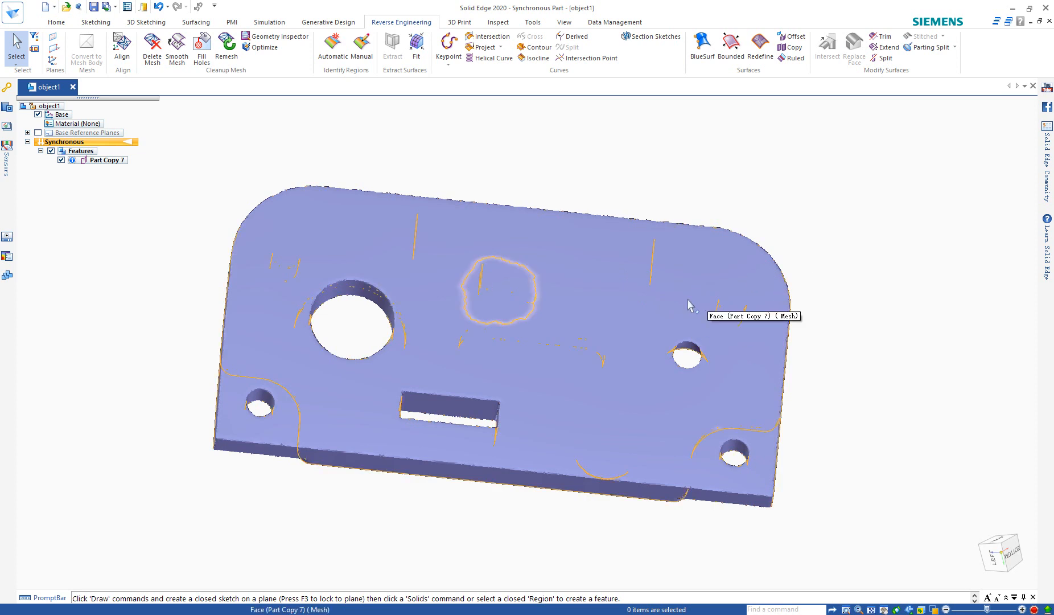
{"action": "left_click", "coordinate": [291, 40]}
{"action": "left_click_drag", "start_coordinate": [375, 129], "coordinate": [846, 137]}
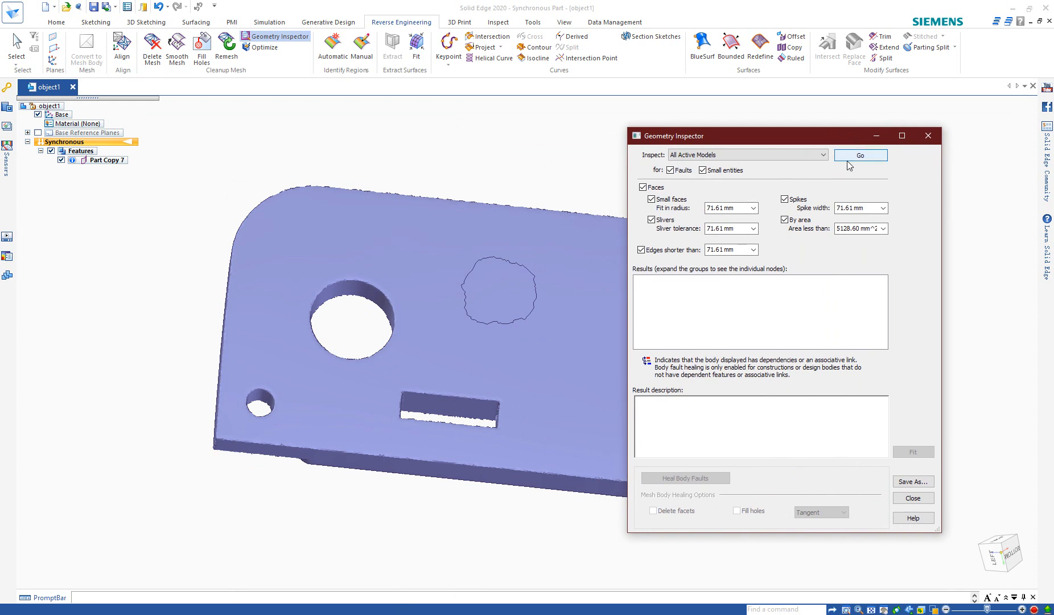
{"action": "left_click_drag", "start_coordinate": [834, 133], "coordinate": [887, 125]}
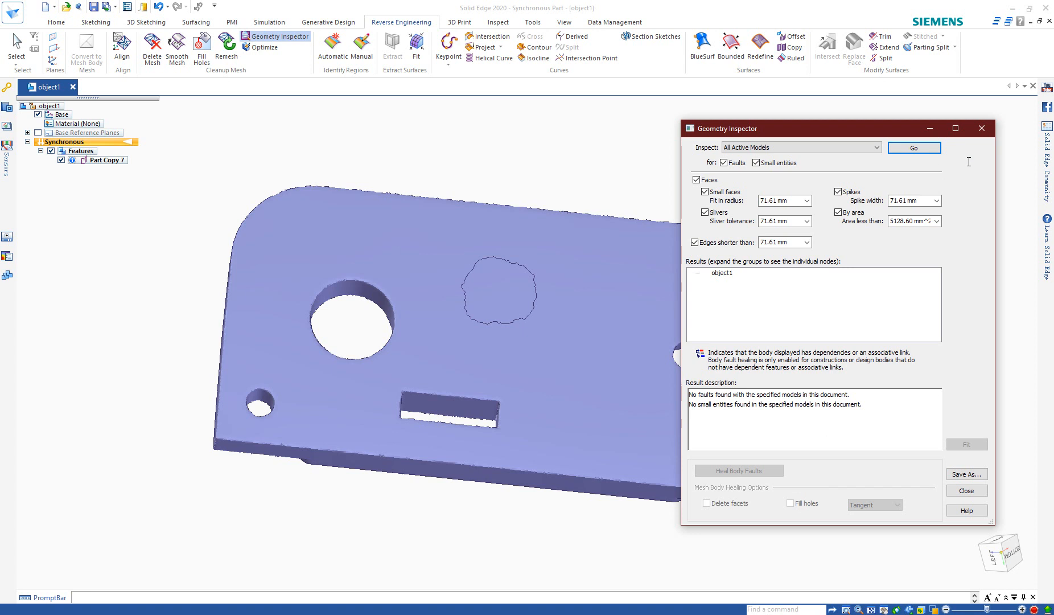
{"action": "left_click", "coordinate": [981, 129]}
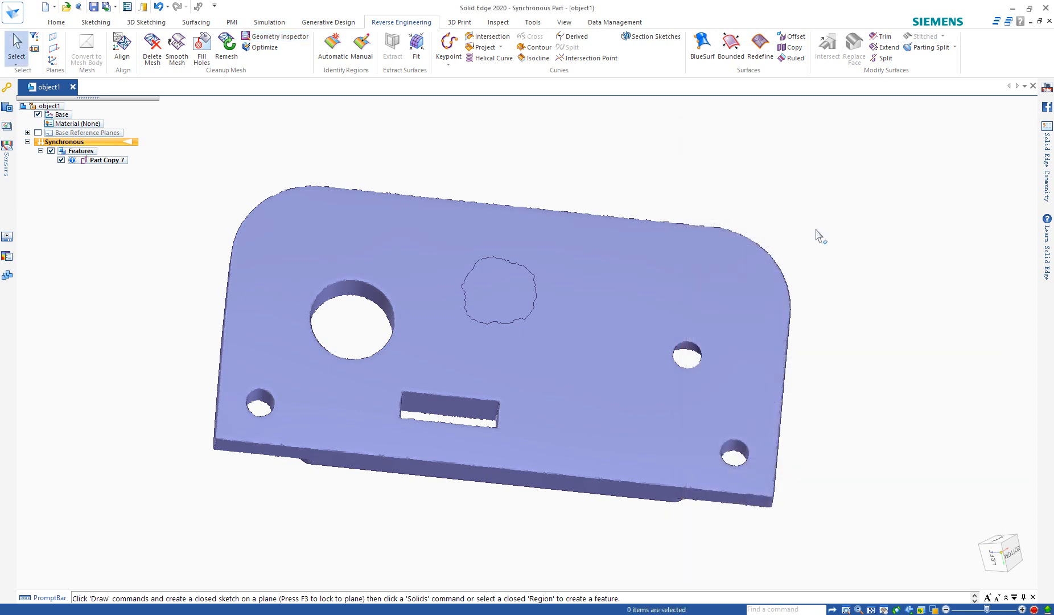
Look over the filled underside and check the Process slide in 7_Solid_Edge_RE.pdf
{"action": "scroll", "coordinate": [515, 330], "scroll_direction": "down", "scroll_amount": 3}
{"action": "scroll", "coordinate": [515, 330], "scroll_direction": "up", "scroll_amount": 2}
{"action": "middle_click_drag", "start_coordinate": [539, 228], "coordinate": [589, 274]}
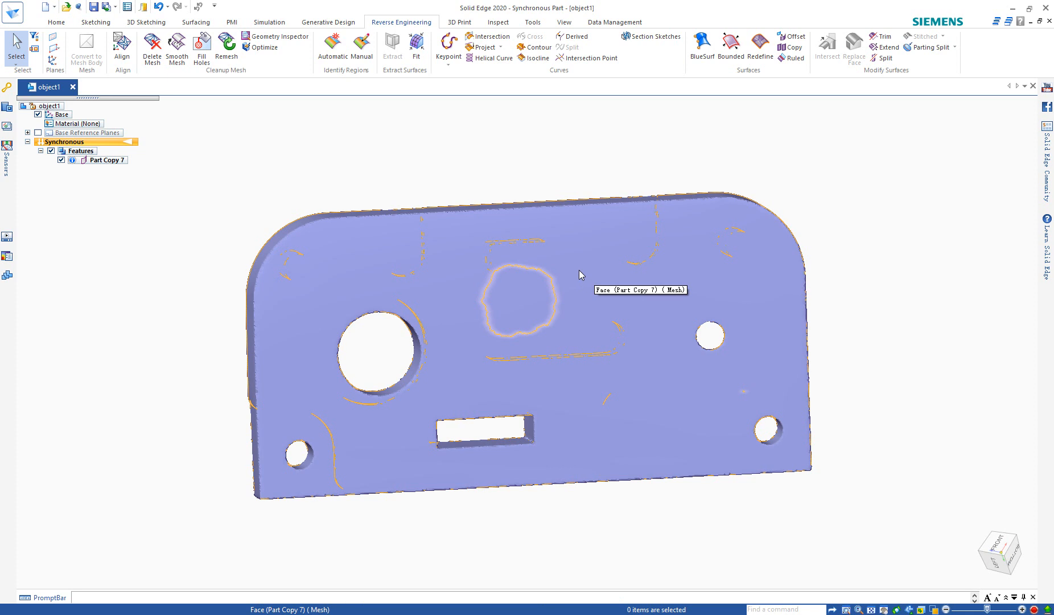
{"action": "middle_click_drag", "start_coordinate": [578, 270], "coordinate": [871, 453]}
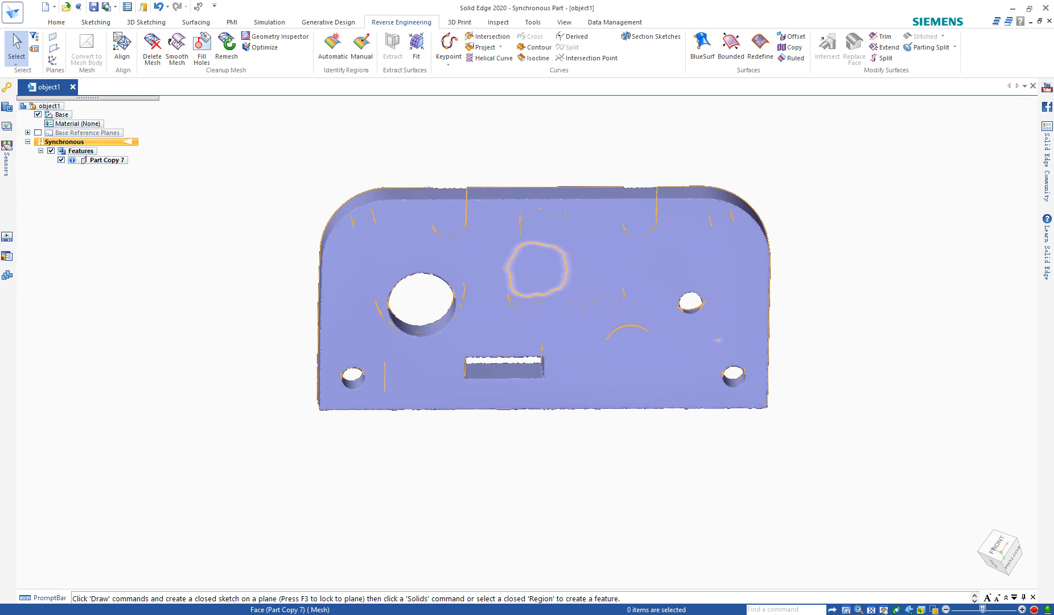
{"action": "key", "text": "alt+Tab"}
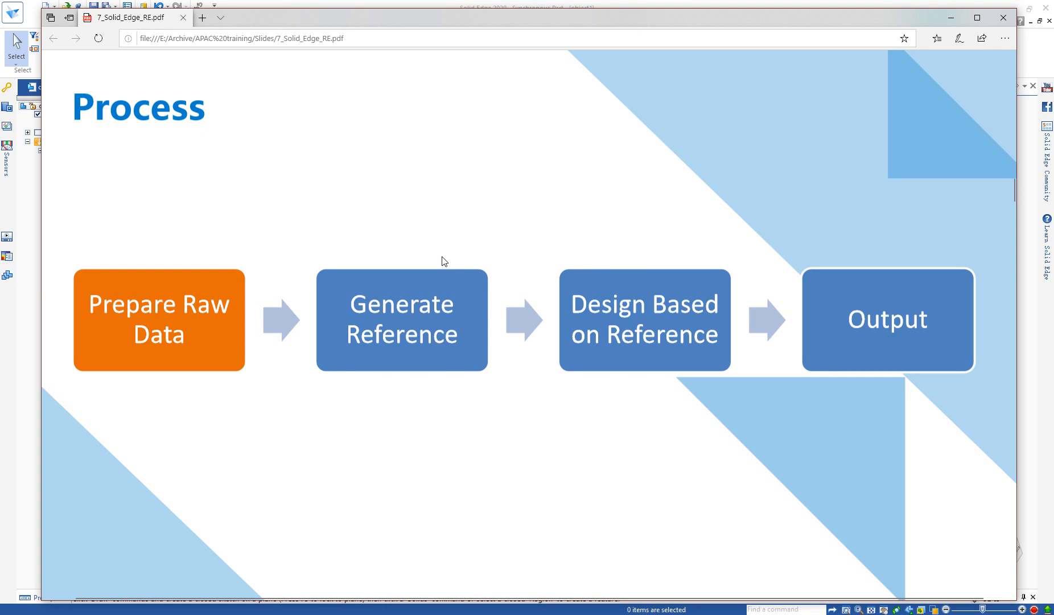
{"action": "left_click", "coordinate": [958, 24]}
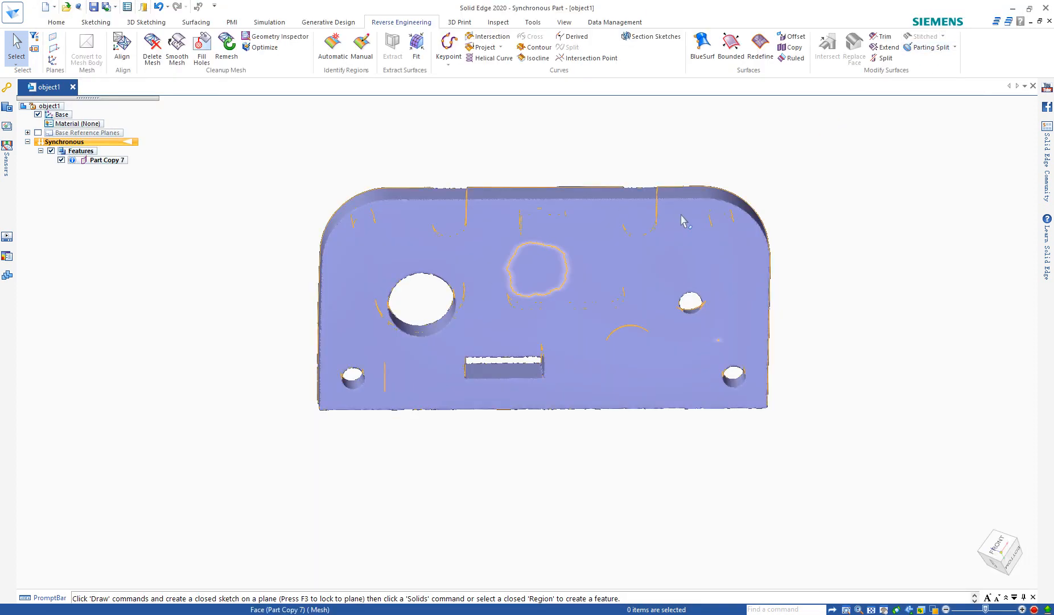
Examine the repaired mesh from the underside round to the face carrying the pins, dome and slots
{"action": "middle_click_drag", "start_coordinate": [521, 413], "coordinate": [565, 265]}
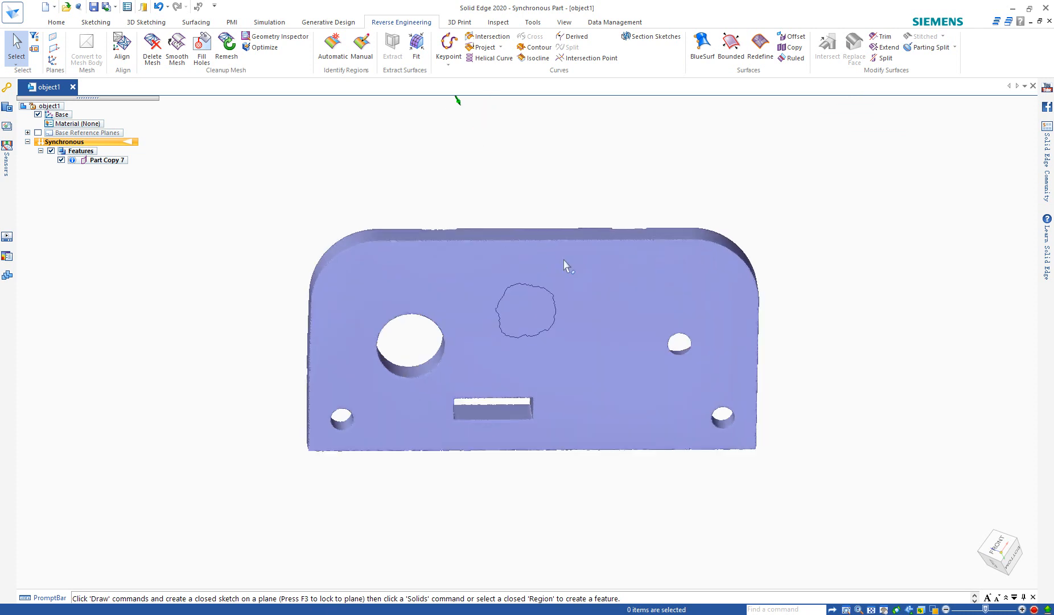
{"action": "scroll", "coordinate": [564, 260], "scroll_direction": "up", "scroll_amount": 2}
{"action": "scroll", "coordinate": [673, 209], "scroll_direction": "down", "scroll_amount": 1}
{"action": "middle_click_drag", "start_coordinate": [636, 280], "coordinate": [703, 319]}
{"action": "scroll", "coordinate": [802, 348], "scroll_direction": "down", "scroll_amount": 2}
{"action": "middle_click_drag", "start_coordinate": [608, 350], "coordinate": [638, 416]}
{"action": "scroll", "coordinate": [599, 474], "scroll_direction": "down", "scroll_amount": 2}
{"action": "scroll", "coordinate": [543, 371], "scroll_direction": "up", "scroll_amount": 3}
{"action": "middle_click_drag", "start_coordinate": [567, 415], "coordinate": [537, 396]}
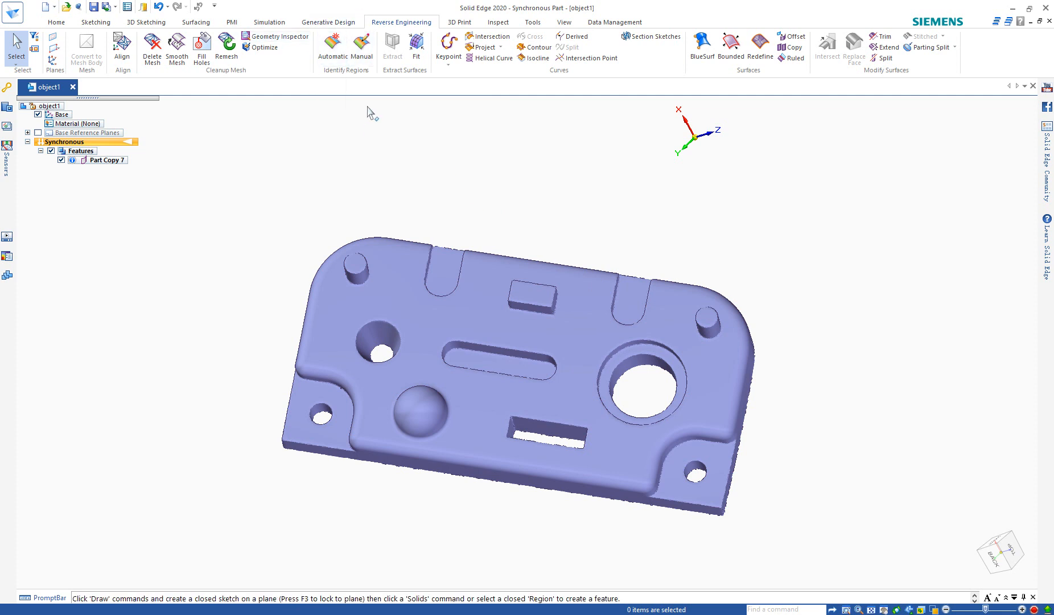
Identify the regions of the whole mesh body automatically with an accuracy of 5
{"action": "left_click", "coordinate": [333, 57]}
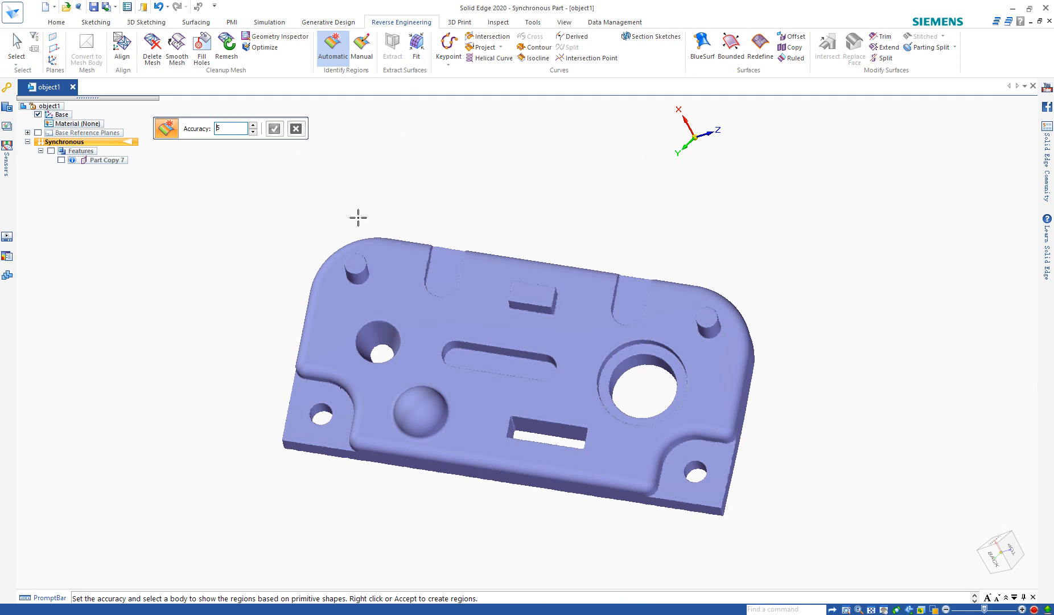
{"action": "left_click", "coordinate": [446, 310]}
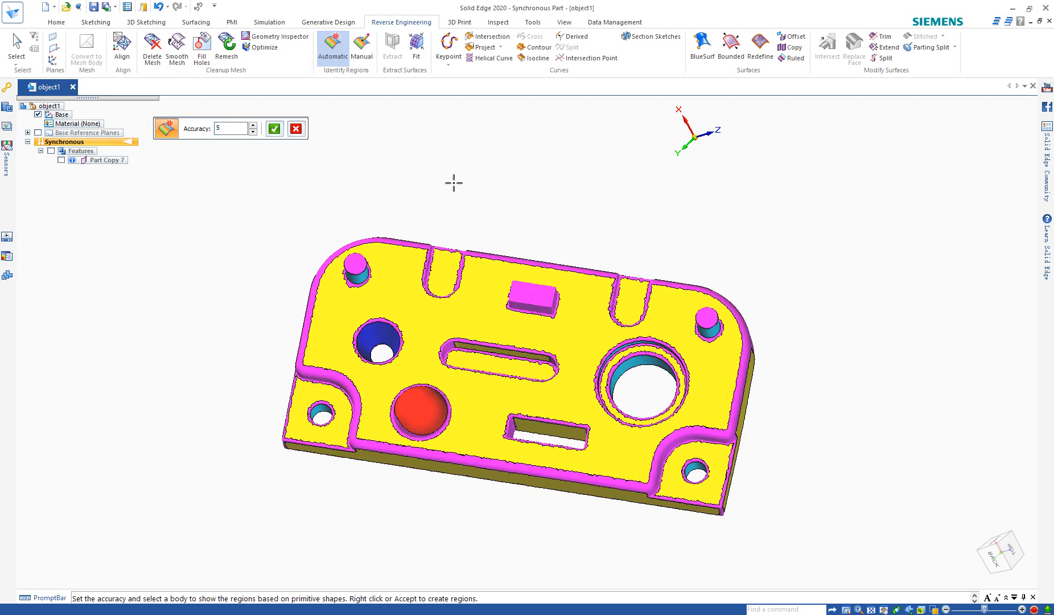
{"action": "left_click", "coordinate": [274, 131]}
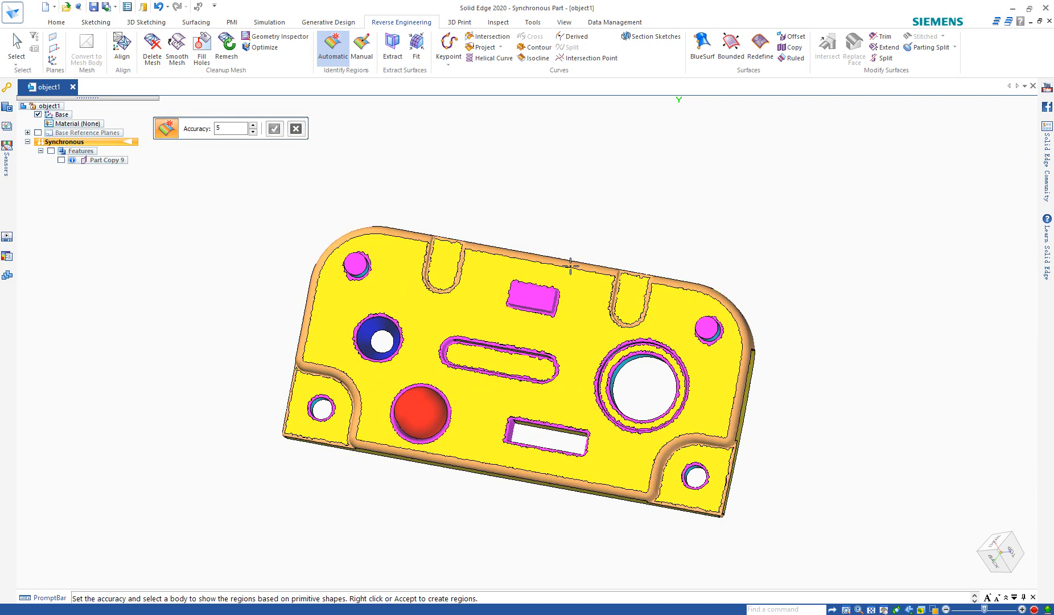
Examine the coloured regions on the plate's flat faces, holes, pins, dome and blended edges
{"action": "middle_click_drag", "start_coordinate": [586, 370], "coordinate": [564, 290]}
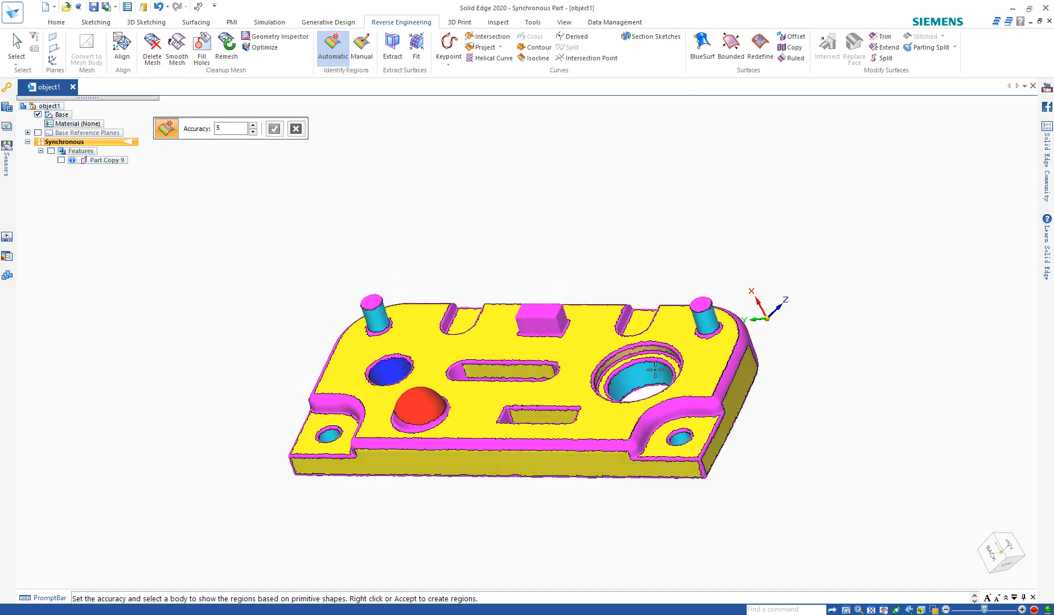
{"action": "scroll", "coordinate": [700, 359], "scroll_direction": "up", "scroll_amount": 2}
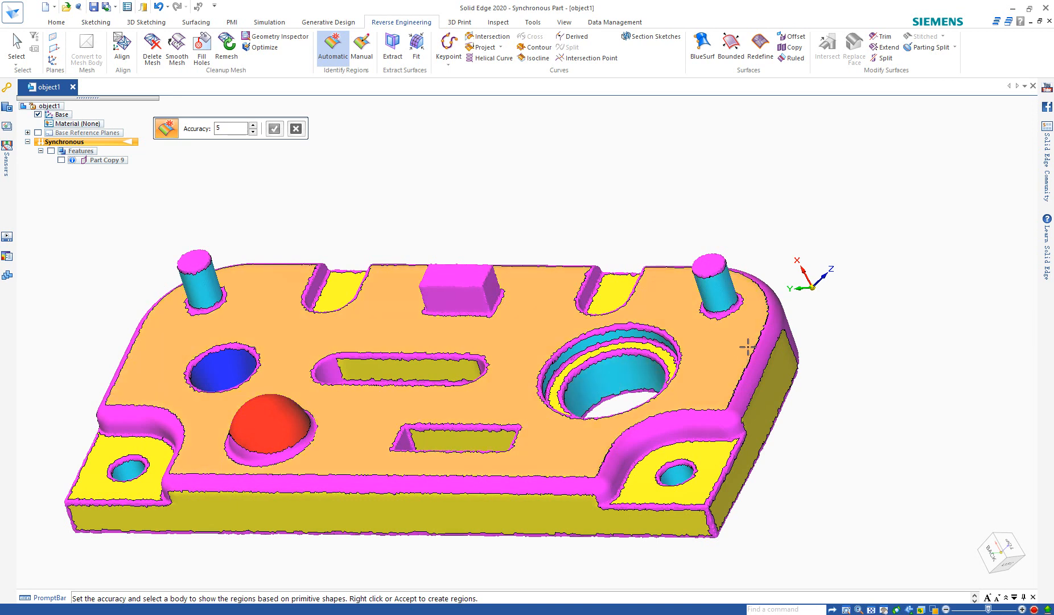
{"action": "middle_click_drag", "start_coordinate": [728, 355], "coordinate": [523, 313]}
{"action": "scroll", "coordinate": [522, 313], "scroll_direction": "down", "scroll_amount": 3}
{"action": "middle_click_drag", "start_coordinate": [595, 450], "coordinate": [550, 364]}
{"action": "scroll", "coordinate": [540, 396], "scroll_direction": "up", "scroll_amount": 4}
{"action": "middle_click_drag", "start_coordinate": [569, 421], "coordinate": [680, 457]}
{"action": "scroll", "coordinate": [520, 471], "scroll_direction": "down", "scroll_amount": 3}
{"action": "scroll", "coordinate": [621, 390], "scroll_direction": "up", "scroll_amount": 5}
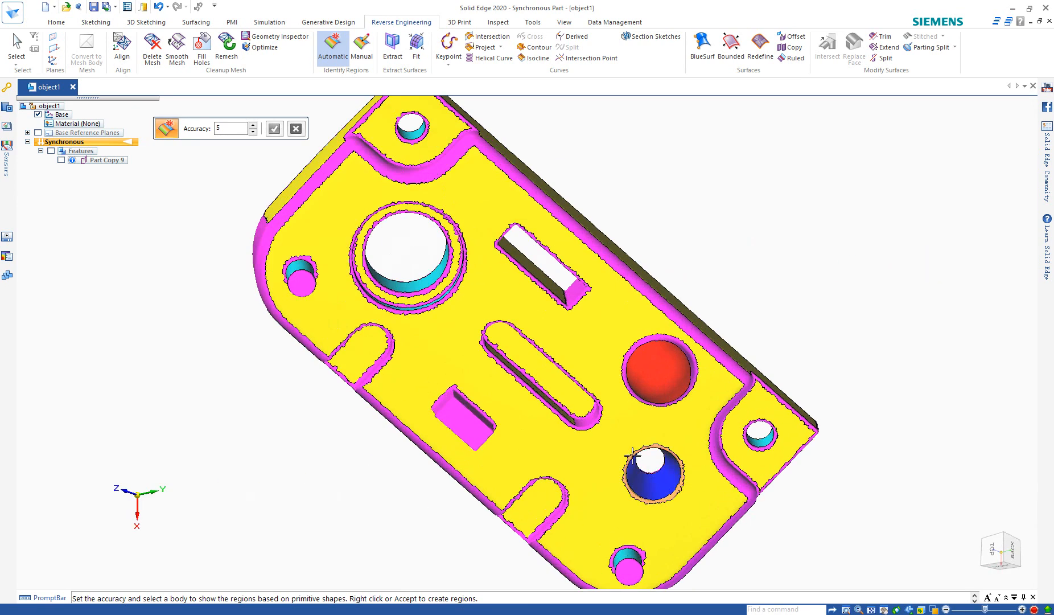
Examine the coloured regions on the rectangular block, pins, slots, dome and rounded side edges from several angles
{"action": "middle_click_drag", "start_coordinate": [621, 390], "coordinate": [670, 396]}
{"action": "scroll", "coordinate": [791, 297], "scroll_direction": "down", "scroll_amount": 2}
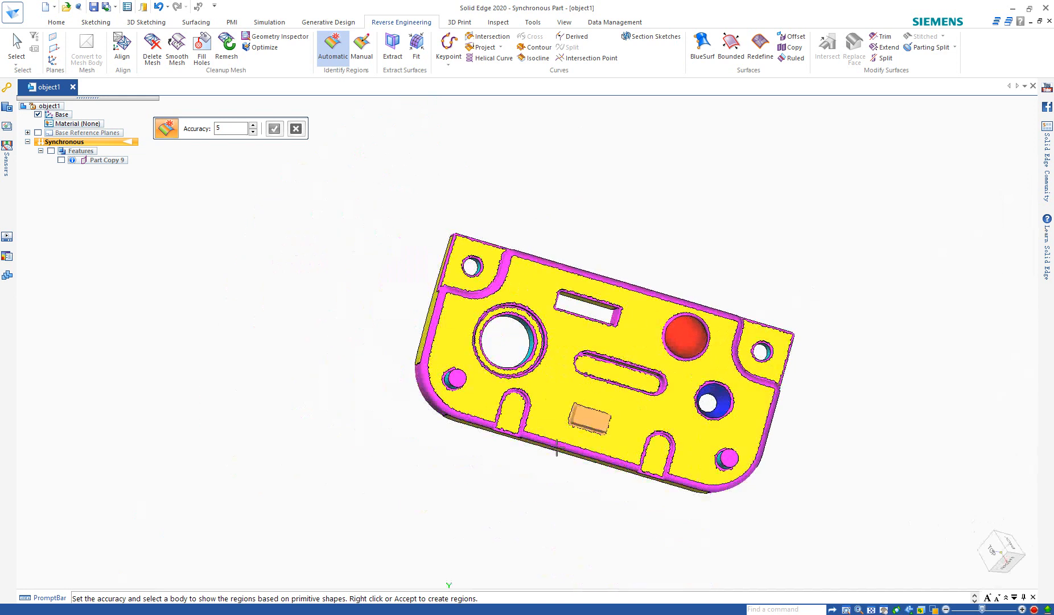
{"action": "scroll", "coordinate": [446, 422], "scroll_direction": "up", "scroll_amount": 2}
{"action": "scroll", "coordinate": [446, 423], "scroll_direction": "up", "scroll_amount": 2}
{"action": "middle_click_drag", "start_coordinate": [538, 360], "coordinate": [551, 260]}
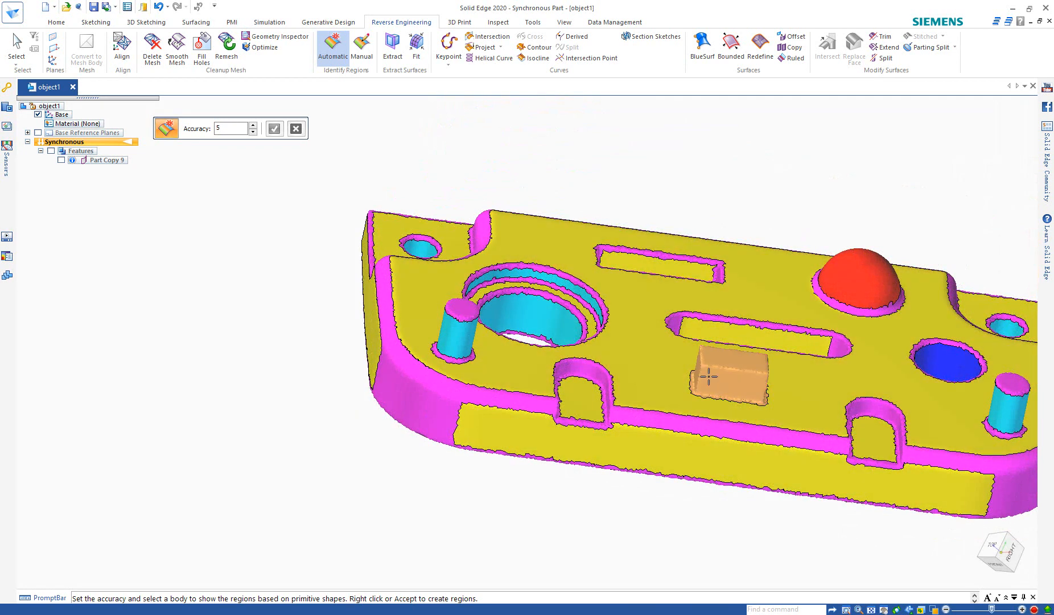
{"action": "middle_click_drag", "start_coordinate": [721, 368], "coordinate": [784, 372]}
{"action": "scroll", "coordinate": [442, 456], "scroll_direction": "down", "scroll_amount": 2}
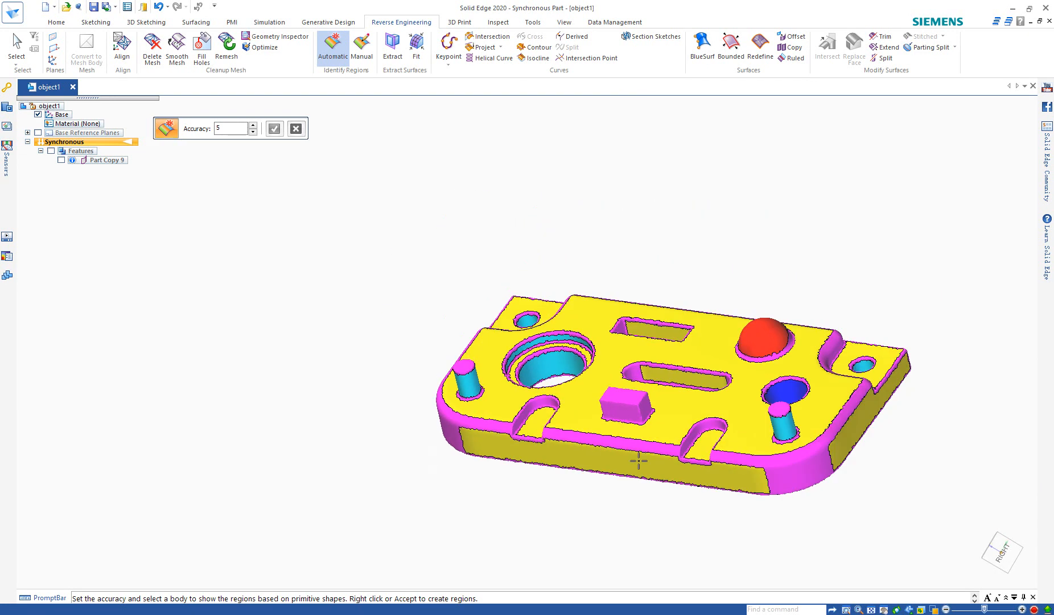
{"action": "scroll", "coordinate": [719, 438], "scroll_direction": "up", "scroll_amount": 3}
{"action": "middle_click_drag", "start_coordinate": [594, 378], "coordinate": [478, 340]}
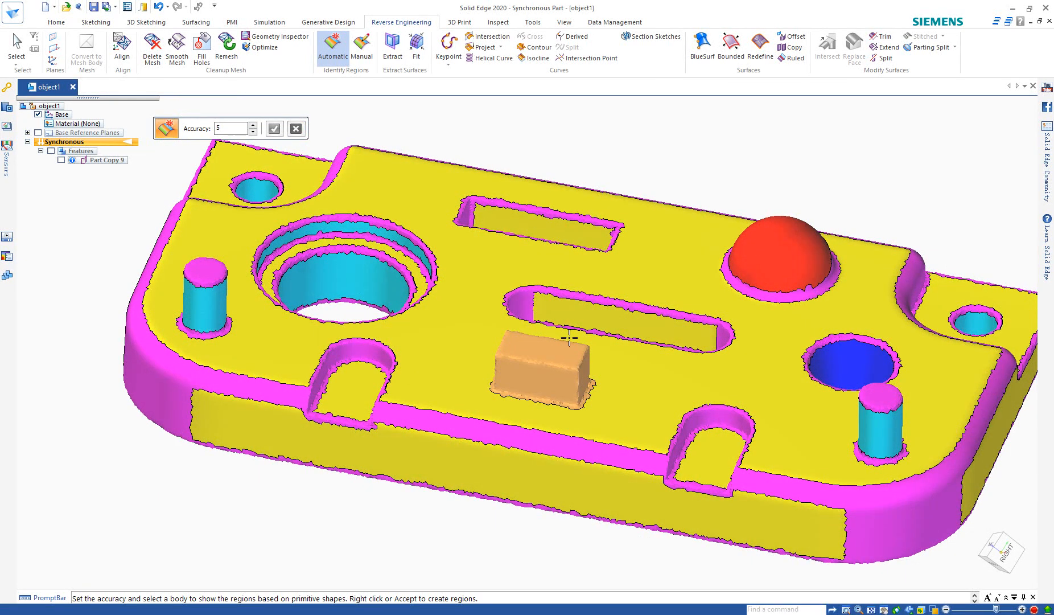
Start manual region editing and pick the yellow planar region colour from the plate's flat face
{"action": "left_click", "coordinate": [369, 50]}
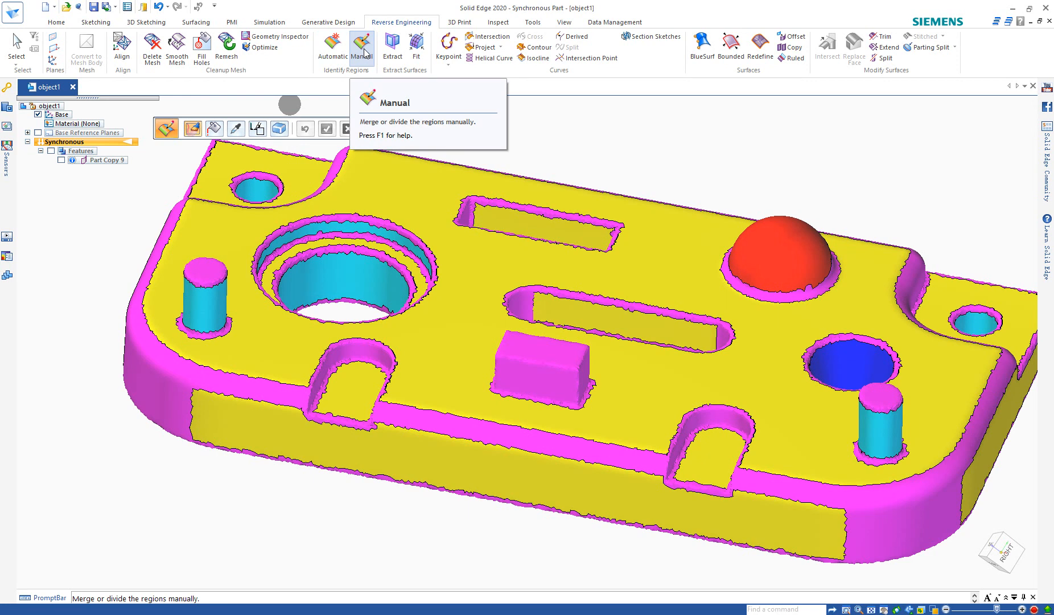
{"action": "left_click", "coordinate": [236, 129]}
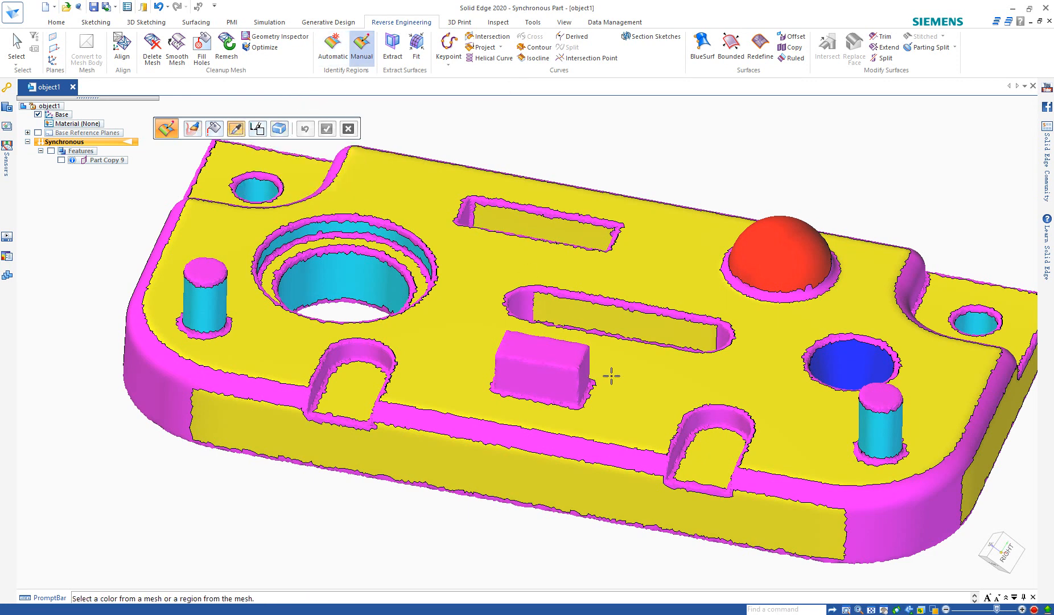
{"action": "left_click", "coordinate": [489, 277]}
Compare the paint brush's size with the rectangular block at different zoom levels
{"action": "scroll", "coordinate": [569, 356], "scroll_direction": "up", "scroll_amount": 2}
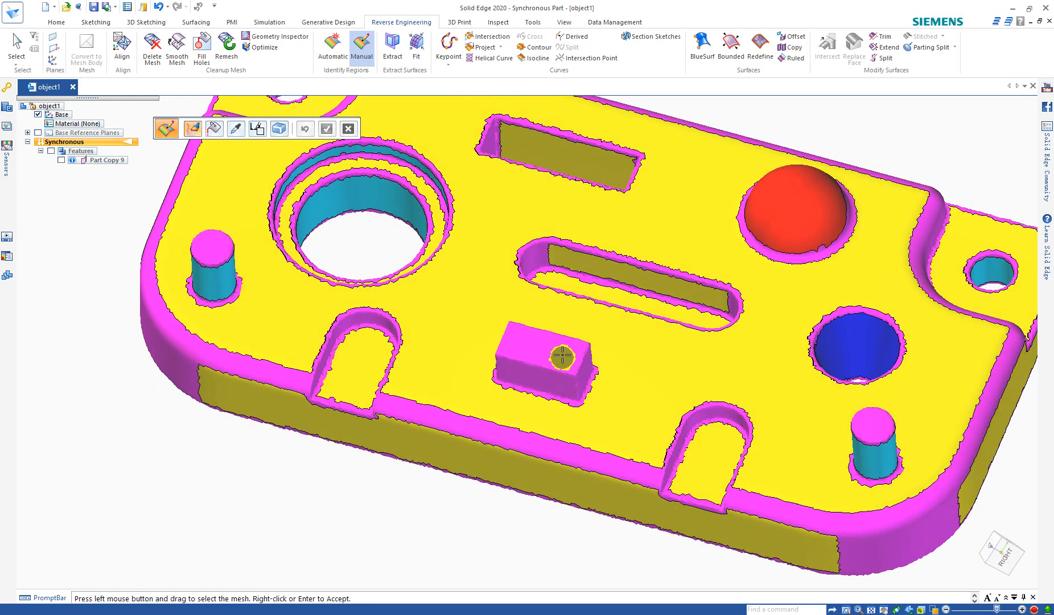
{"action": "scroll", "coordinate": [563, 367], "scroll_direction": "down", "scroll_amount": 2}
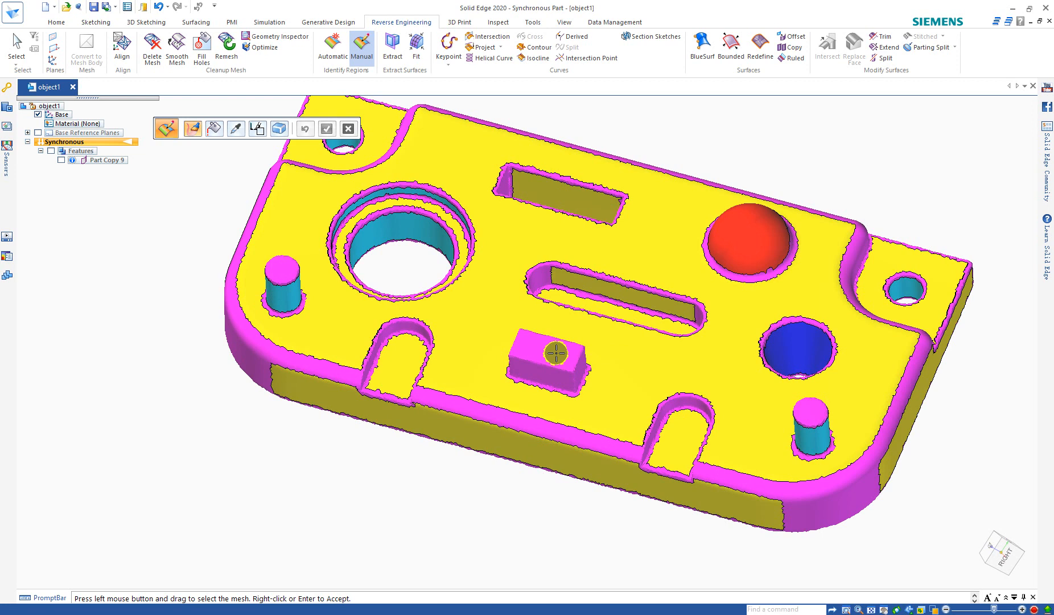
{"action": "scroll", "coordinate": [556, 355], "scroll_direction": "down", "scroll_amount": 1}
{"action": "scroll", "coordinate": [556, 354], "scroll_direction": "down", "scroll_amount": 2}
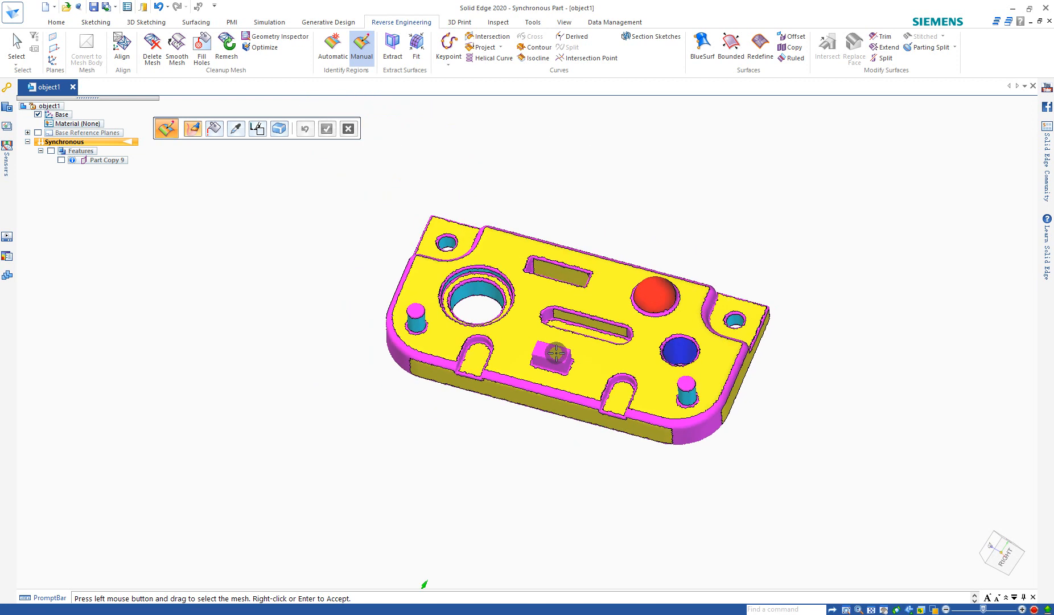
{"action": "scroll", "coordinate": [512, 390], "scroll_direction": "down", "scroll_amount": 2}
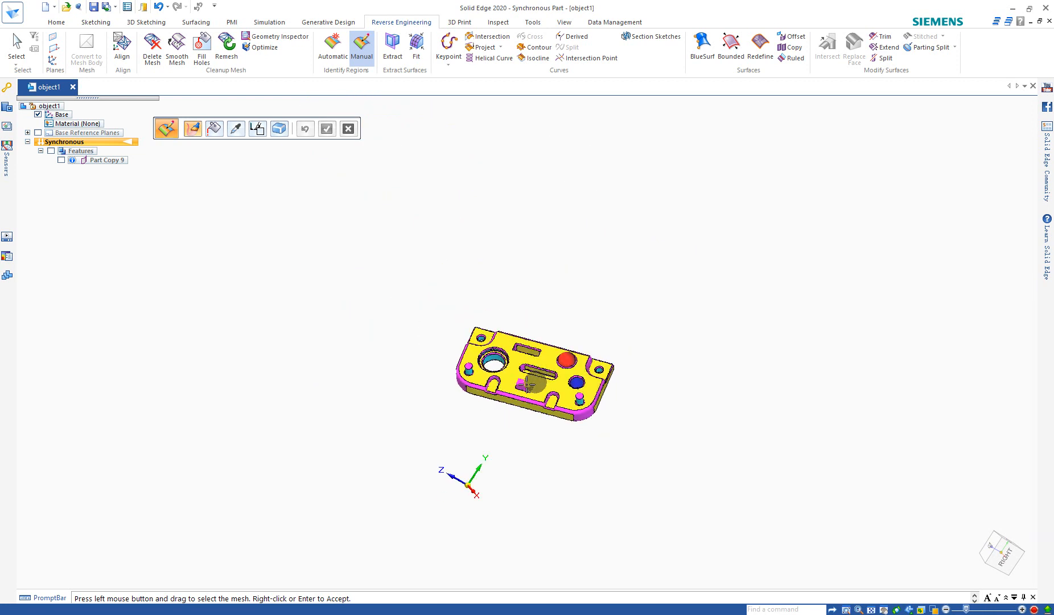
{"action": "scroll", "coordinate": [515, 389], "scroll_direction": "up", "scroll_amount": 3}
{"action": "scroll", "coordinate": [524, 384], "scroll_direction": "down", "scroll_amount": 3}
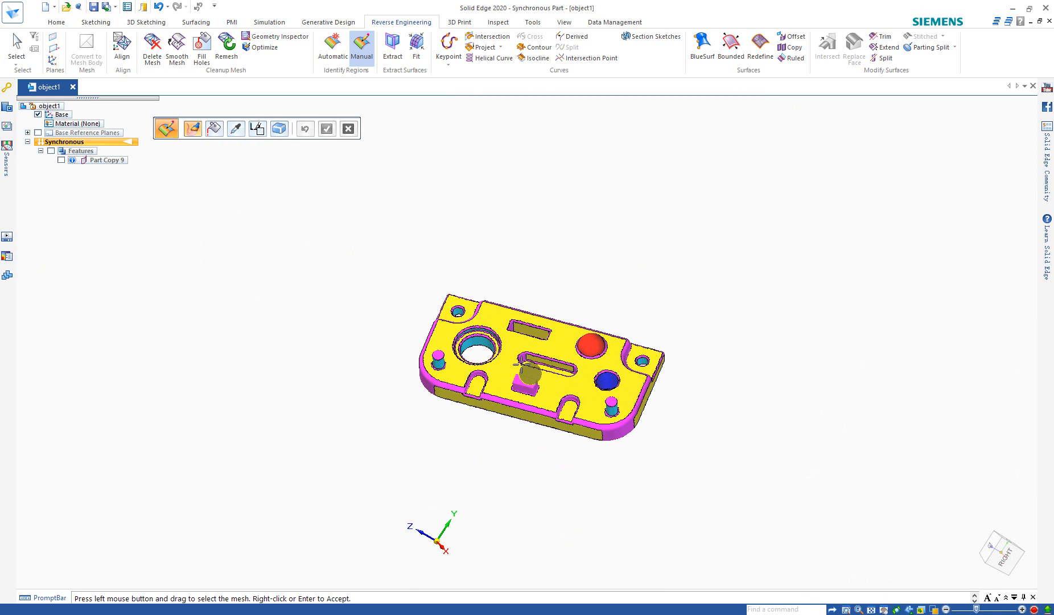
{"action": "scroll", "coordinate": [525, 383], "scroll_direction": "up", "scroll_amount": 3}
{"action": "scroll", "coordinate": [524, 382], "scroll_direction": "up", "scroll_amount": 4}
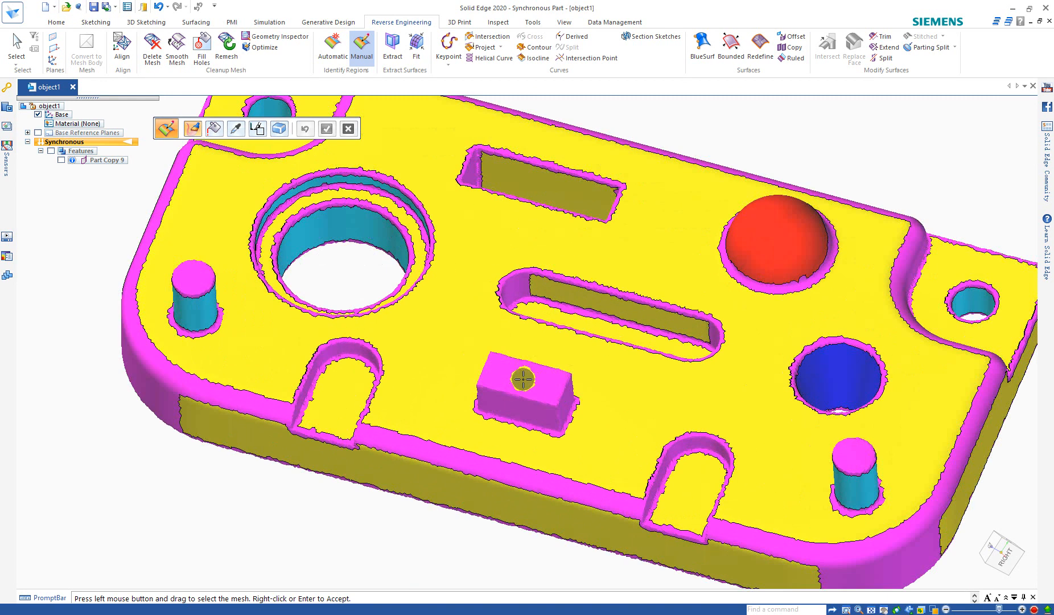
{"action": "scroll", "coordinate": [523, 379], "scroll_direction": "down", "scroll_amount": 5}
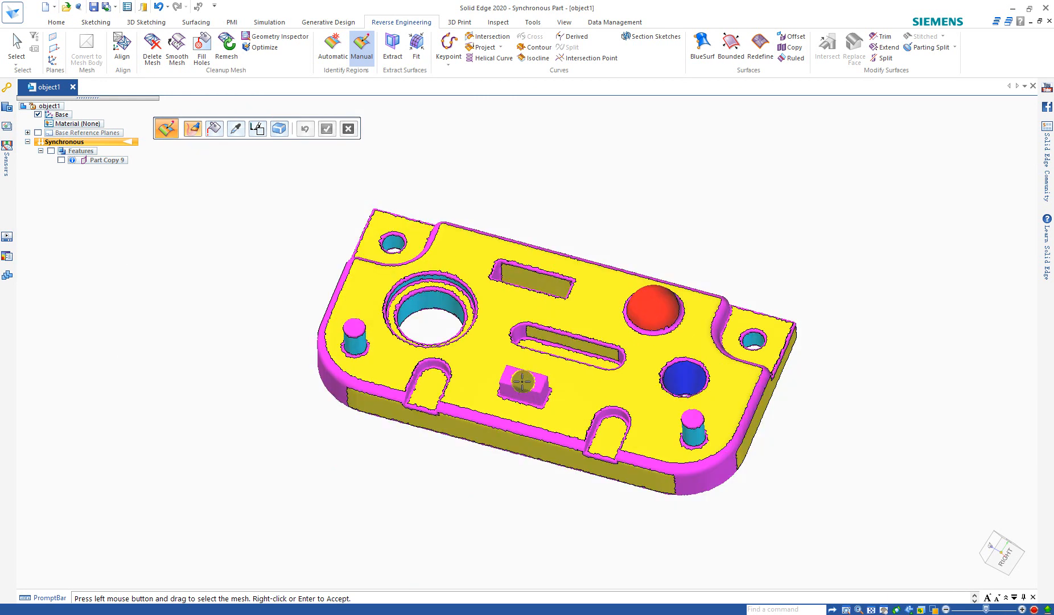
{"action": "scroll", "coordinate": [522, 380], "scroll_direction": "down", "scroll_amount": 2}
{"action": "scroll", "coordinate": [522, 380], "scroll_direction": "down", "scroll_amount": 1}
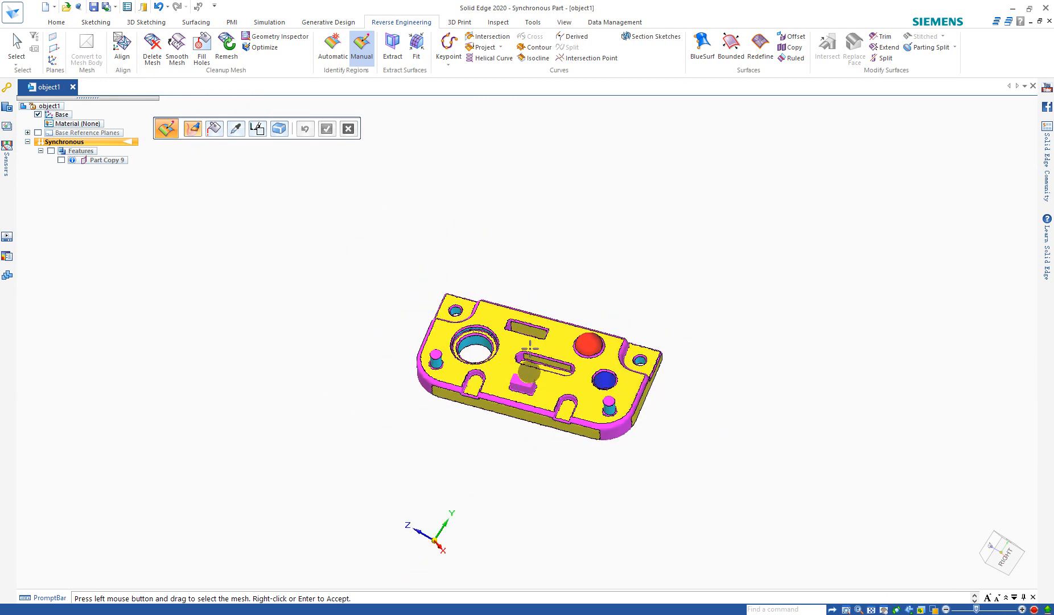
{"action": "scroll", "coordinate": [524, 362], "scroll_direction": "down", "scroll_amount": 2}
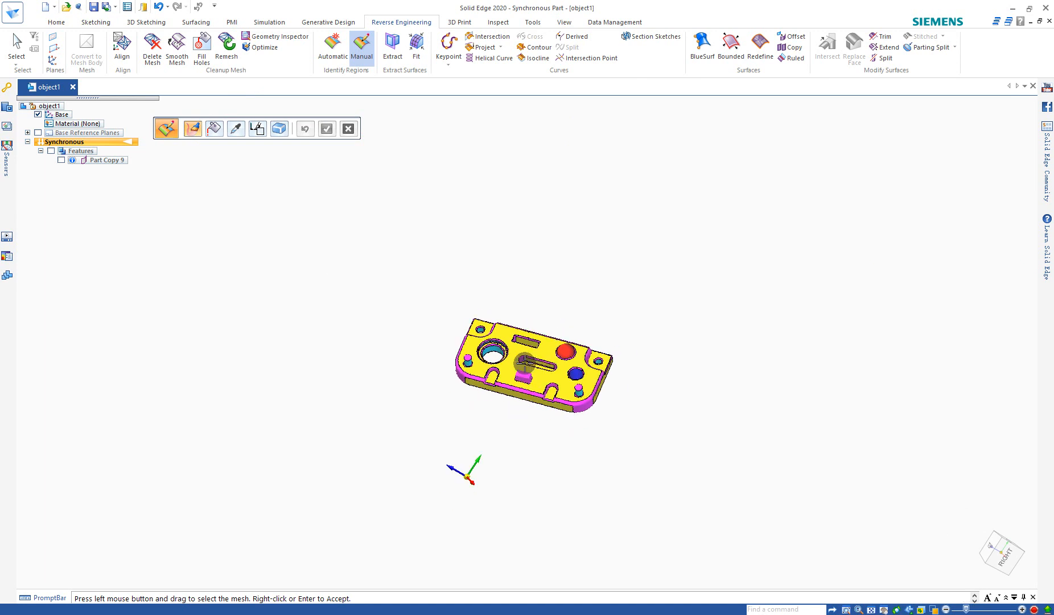
{"action": "scroll", "coordinate": [523, 362], "scroll_direction": "up", "scroll_amount": 4}
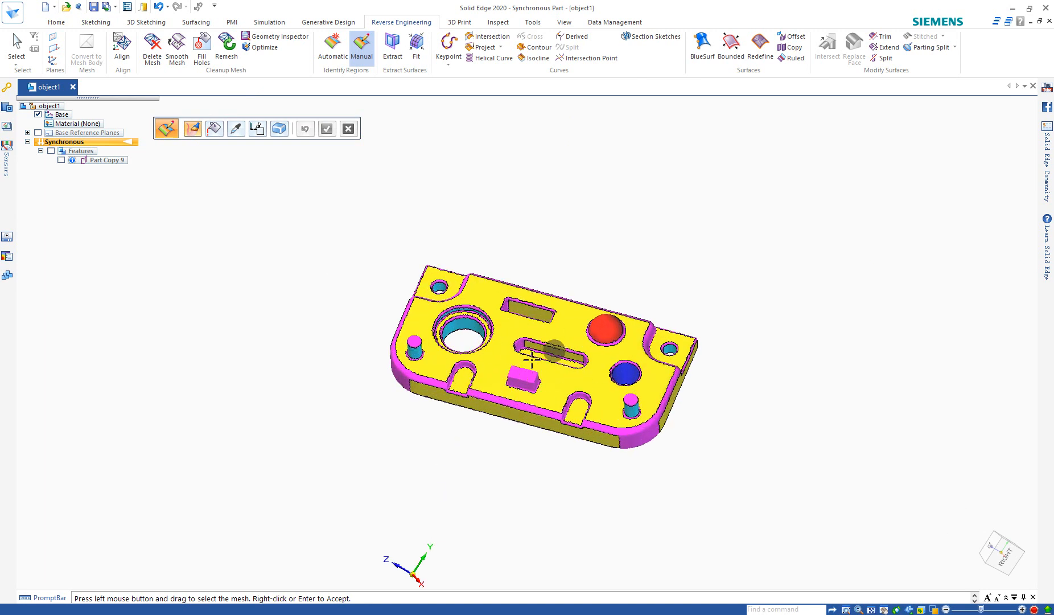
{"action": "scroll", "coordinate": [524, 382], "scroll_direction": "up", "scroll_amount": 1}
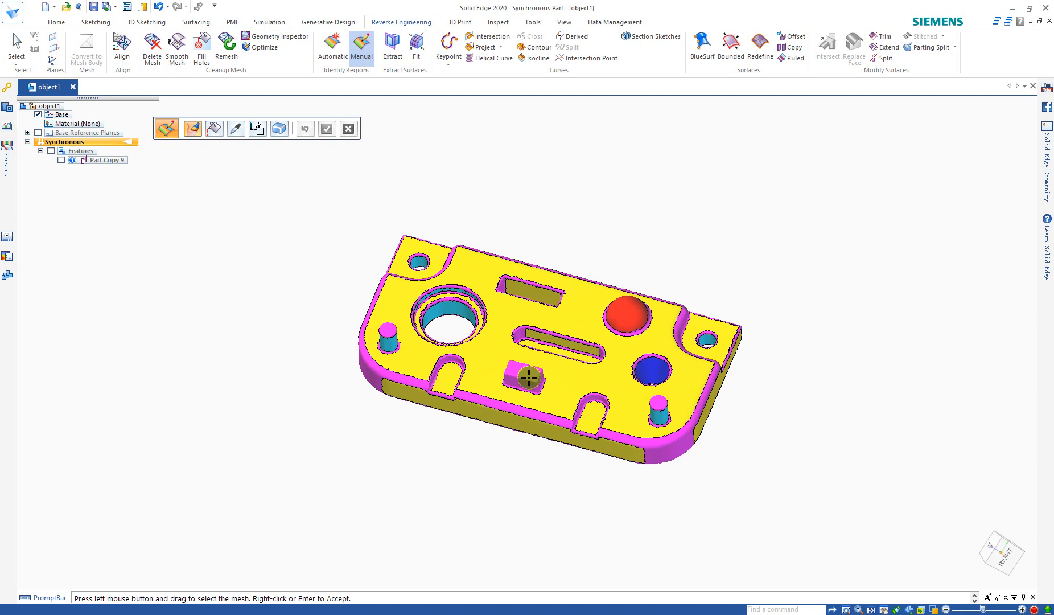
Paint planar regions onto the top and side faces of the rectangular block
{"action": "scroll", "coordinate": [527, 377], "scroll_direction": "up", "scroll_amount": 5}
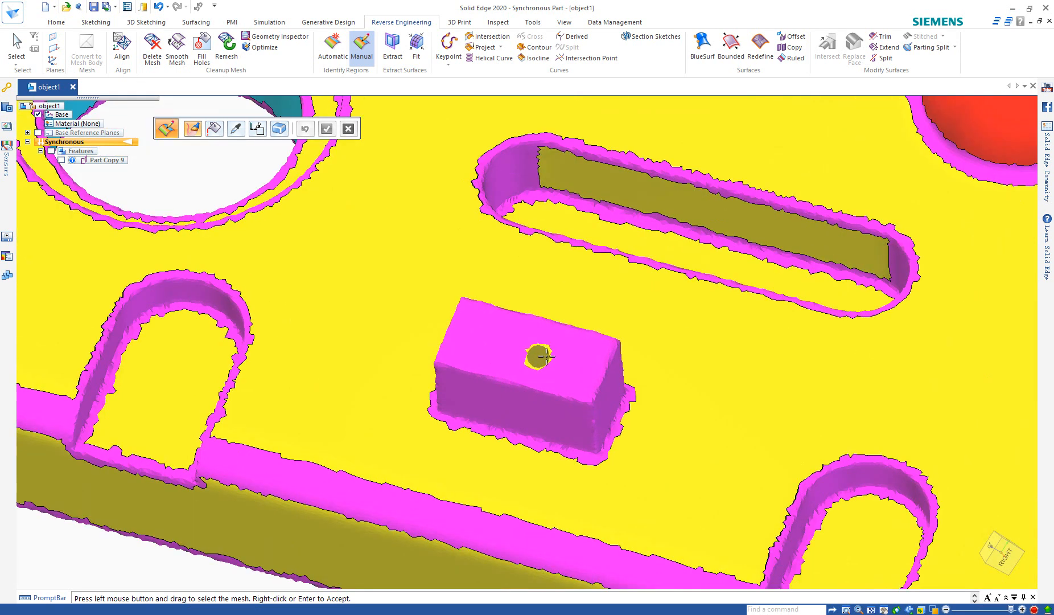
{"action": "mouse_move", "coordinate": [581, 354]}
{"action": "left_mouse_down"}
{"action": "mouse_move", "coordinate": [506, 326]}
{"action": "mouse_move", "coordinate": [473, 338]}
{"action": "mouse_move", "coordinate": [536, 362]}
{"action": "mouse_move", "coordinate": [584, 358]}
{"action": "left_mouse_up"}
{"action": "middle_click_drag", "start_coordinate": [584, 358], "coordinate": [501, 365]}
{"action": "mouse_move", "coordinate": [639, 408]}
{"action": "left_mouse_down"}
{"action": "mouse_move", "coordinate": [651, 383]}
{"action": "mouse_move", "coordinate": [623, 415]}
{"action": "mouse_move", "coordinate": [640, 437]}
{"action": "mouse_move", "coordinate": [667, 422]}
{"action": "mouse_move", "coordinate": [656, 405]}
{"action": "mouse_move", "coordinate": [621, 444]}
{"action": "left_mouse_up"}
{"action": "middle_click_drag", "start_coordinate": [624, 442], "coordinate": [708, 412]}
{"action": "mouse_move", "coordinate": [591, 431]}
{"action": "left_mouse_down"}
{"action": "mouse_move", "coordinate": [492, 468]}
{"action": "mouse_move", "coordinate": [523, 479]}
{"action": "mouse_move", "coordinate": [598, 450]}
{"action": "left_mouse_up"}
{"action": "middle_click_drag", "start_coordinate": [639, 422], "coordinate": [457, 566]}
{"action": "mouse_move", "coordinate": [720, 306]}
{"action": "left_mouse_down"}
{"action": "mouse_move", "coordinate": [671, 374]}
{"action": "mouse_move", "coordinate": [672, 391]}
{"action": "mouse_move", "coordinate": [706, 377]}
{"action": "mouse_move", "coordinate": [739, 321]}
{"action": "mouse_move", "coordinate": [690, 372]}
{"action": "left_mouse_up"}
{"action": "mouse_move", "coordinate": [746, 335]}
{"action": "middle_mouse_down"}
{"action": "mouse_move", "coordinate": [666, 431]}
{"action": "mouse_move", "coordinate": [651, 487]}
{"action": "middle_mouse_up"}
{"action": "mouse_move", "coordinate": [746, 278]}
{"action": "left_mouse_down"}
{"action": "mouse_move", "coordinate": [732, 263]}
{"action": "mouse_move", "coordinate": [727, 298]}
{"action": "mouse_move", "coordinate": [758, 292]}
{"action": "mouse_move", "coordinate": [745, 269]}
{"action": "left_mouse_up"}
{"action": "middle_click_drag", "start_coordinate": [669, 372], "coordinate": [809, 407]}
Paint planar regions onto the end faces of both pins and accept the manual region edits
{"action": "scroll", "coordinate": [590, 406], "scroll_direction": "down", "scroll_amount": 4}
{"action": "mouse_move", "coordinate": [369, 320]}
{"action": "left_mouse_down"}
{"action": "mouse_move", "coordinate": [358, 316]}
{"action": "mouse_move", "coordinate": [380, 309]}
{"action": "left_mouse_up"}
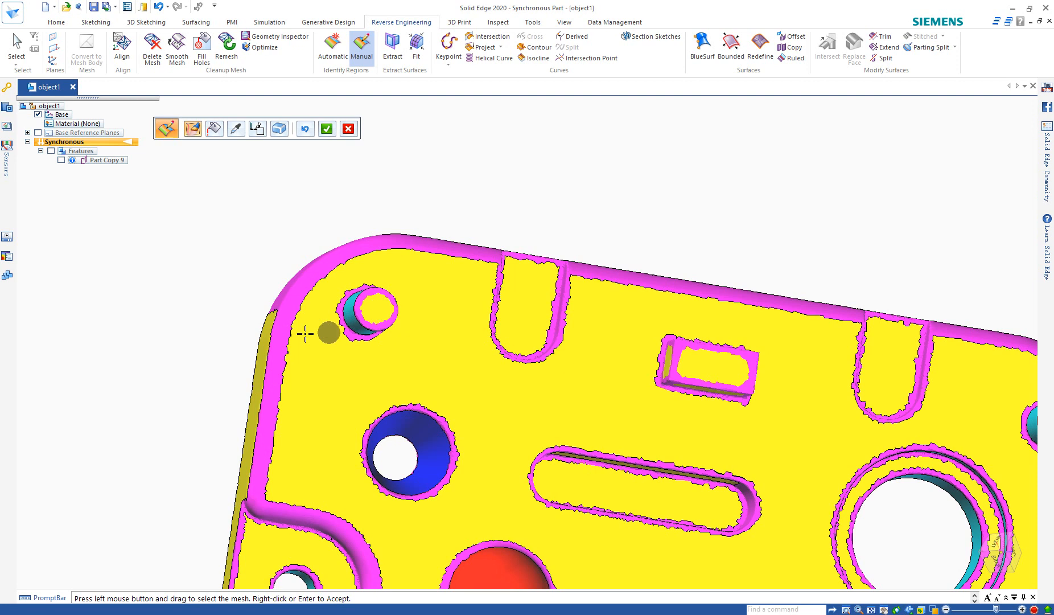
{"action": "scroll", "coordinate": [311, 335], "scroll_direction": "down", "scroll_amount": 3}
{"action": "scroll", "coordinate": [698, 388], "scroll_direction": "up", "scroll_amount": 5}
{"action": "mouse_move", "coordinate": [637, 360]}
{"action": "left_mouse_down"}
{"action": "mouse_move", "coordinate": [626, 348]}
{"action": "mouse_move", "coordinate": [620, 363]}
{"action": "mouse_move", "coordinate": [628, 354]}
{"action": "mouse_move", "coordinate": [616, 353]}
{"action": "mouse_move", "coordinate": [632, 362]}
{"action": "mouse_move", "coordinate": [633, 351]}
{"action": "mouse_move", "coordinate": [617, 349]}
{"action": "mouse_move", "coordinate": [607, 365]}
{"action": "mouse_move", "coordinate": [621, 357]}
{"action": "mouse_move", "coordinate": [638, 370]}
{"action": "mouse_move", "coordinate": [609, 381]}
{"action": "mouse_move", "coordinate": [593, 359]}
{"action": "mouse_move", "coordinate": [596, 371]}
{"action": "left_mouse_up"}
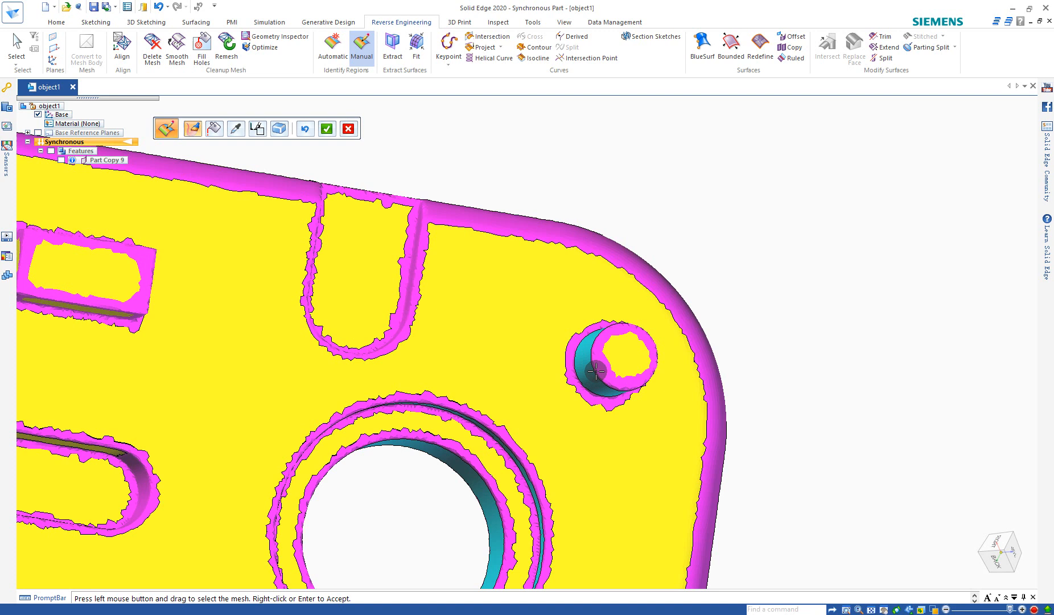
{"action": "left_click", "coordinate": [153, 57]}
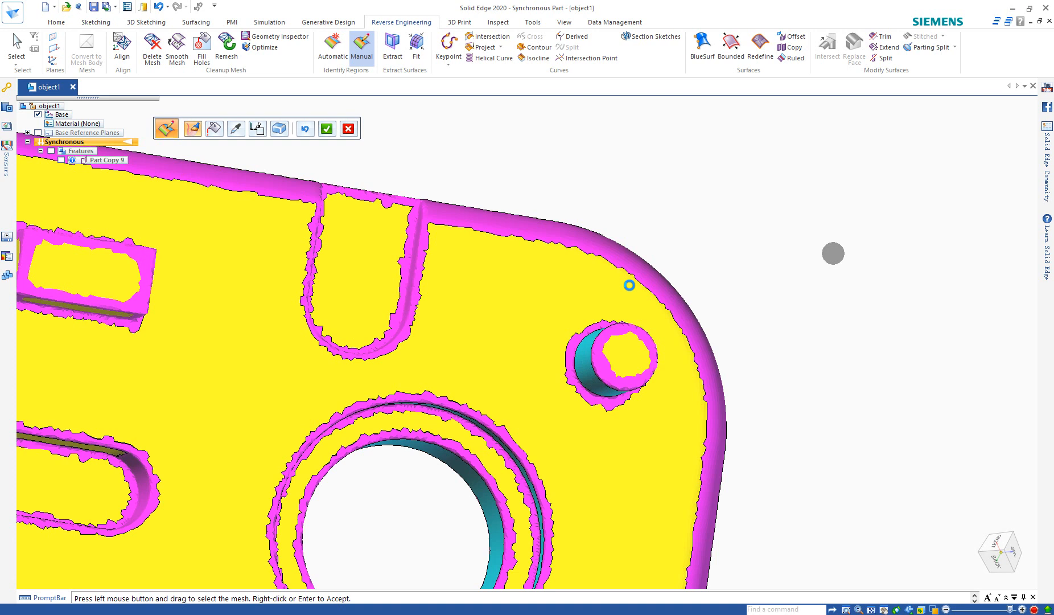
Examine the repainted regions on the rectangular block and both pins
{"action": "scroll", "coordinate": [629, 285], "scroll_direction": "down", "scroll_amount": 1}
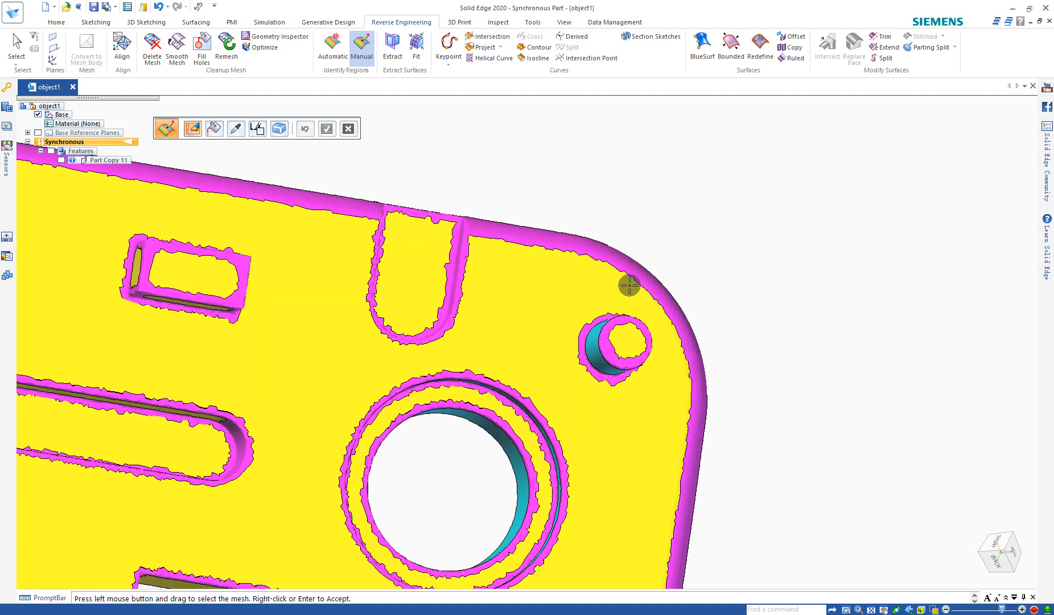
{"action": "scroll", "coordinate": [741, 262], "scroll_direction": "down", "scroll_amount": 3}
{"action": "middle_click_drag", "start_coordinate": [573, 401], "coordinate": [556, 349]}
{"action": "scroll", "coordinate": [838, 513], "scroll_direction": "down", "scroll_amount": 2}
{"action": "scroll", "coordinate": [551, 384], "scroll_direction": "up", "scroll_amount": 6}
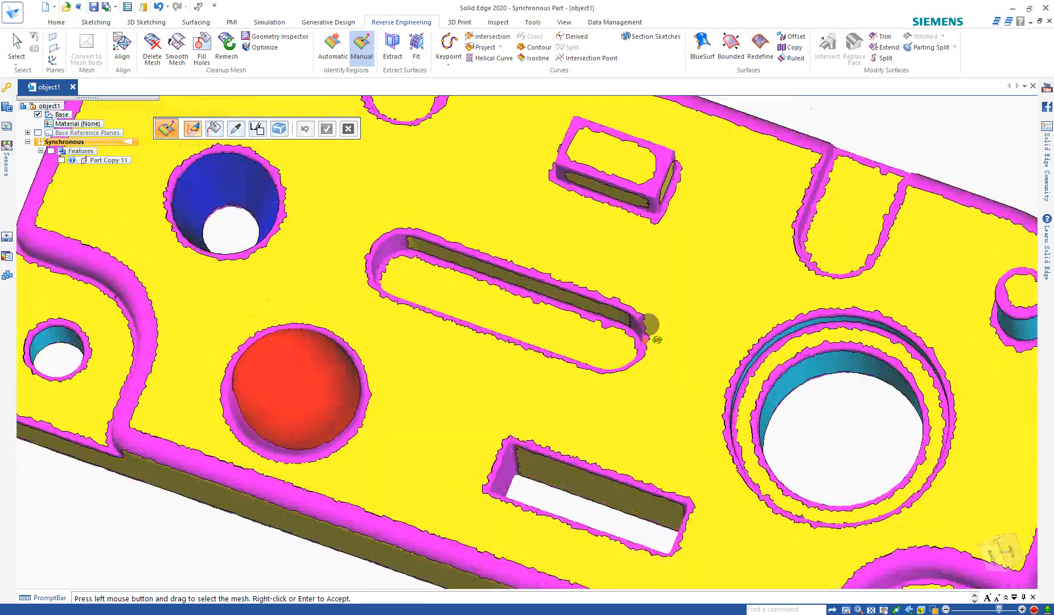
{"action": "mouse_move", "coordinate": [658, 340]}
{"action": "middle_mouse_down"}
{"action": "mouse_move", "coordinate": [706, 342]}
{"action": "mouse_move", "coordinate": [631, 369]}
{"action": "mouse_move", "coordinate": [602, 419]}
{"action": "mouse_move", "coordinate": [680, 346]}
{"action": "mouse_move", "coordinate": [670, 369]}
{"action": "mouse_move", "coordinate": [659, 348]}
{"action": "middle_mouse_up"}
{"action": "scroll", "coordinate": [638, 318], "scroll_direction": "down", "scroll_amount": 3}
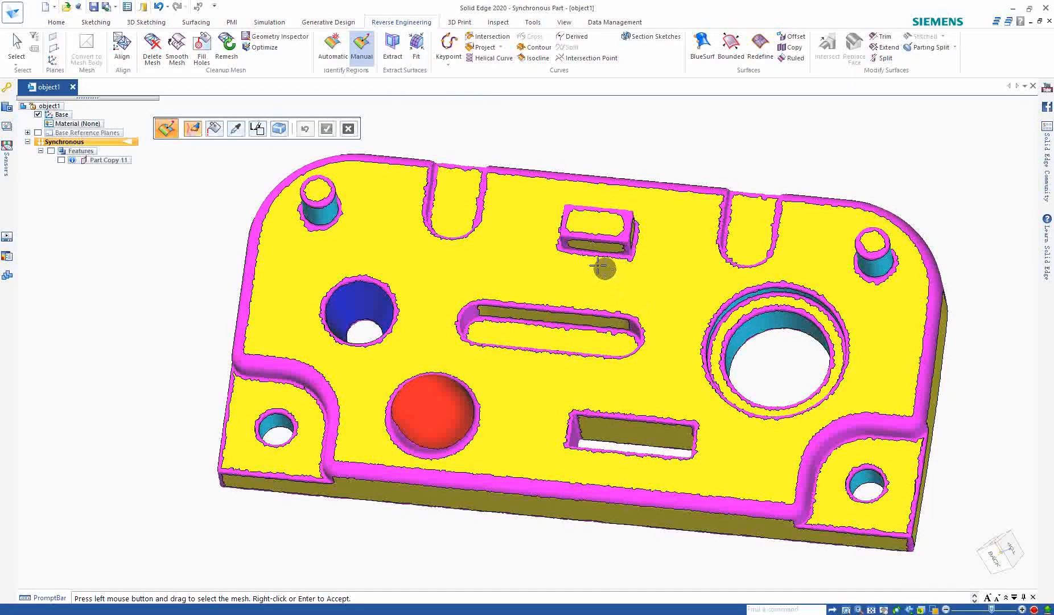
Start the Fit surface command with Plane as the surface type and turn to the plate's underside
{"action": "left_click", "coordinate": [402, 57]}
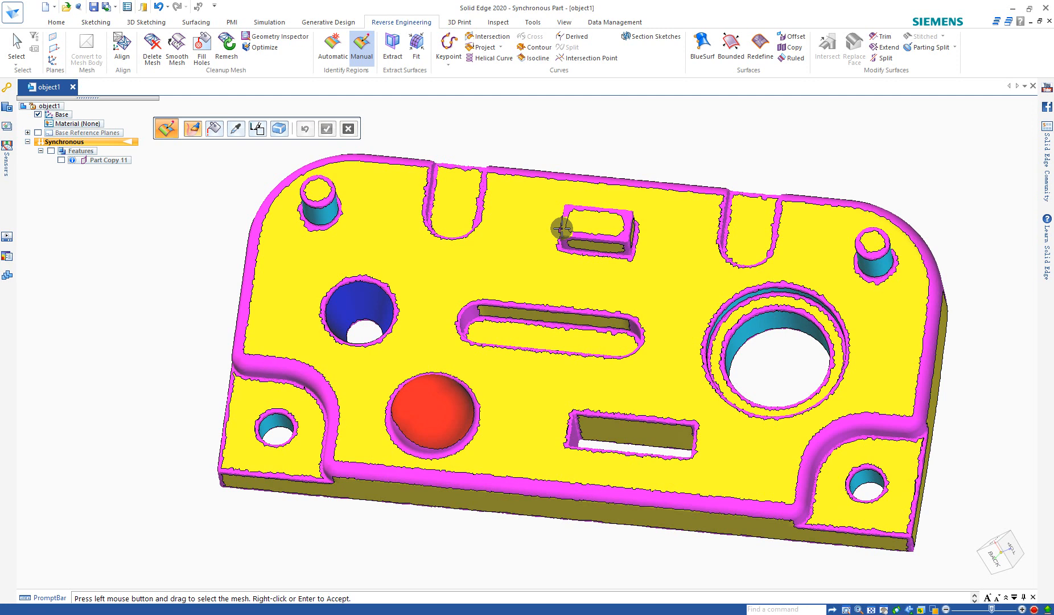
{"action": "left_click", "coordinate": [425, 49]}
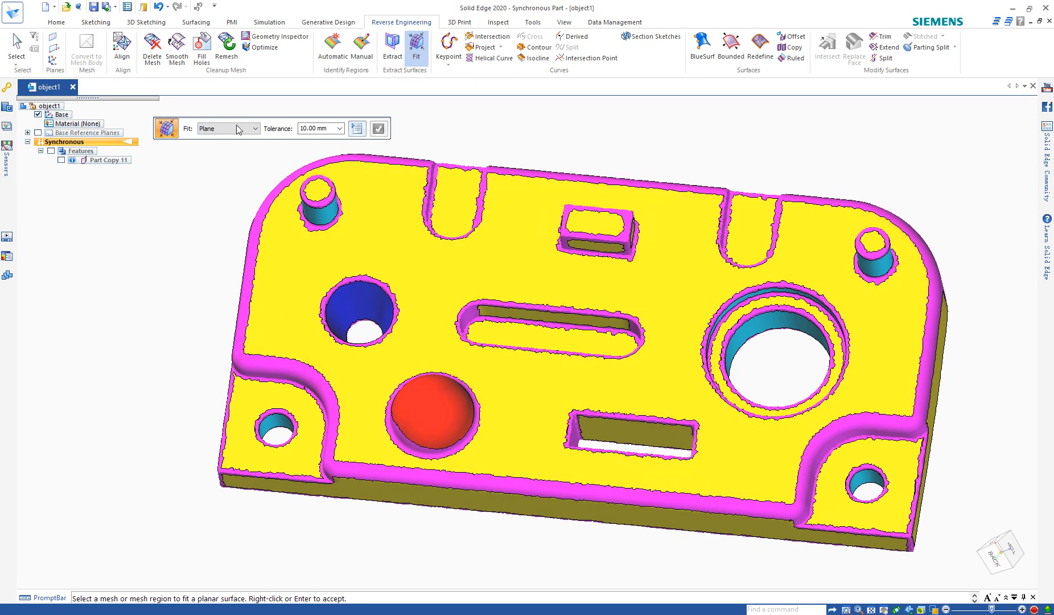
{"action": "middle_click_drag", "start_coordinate": [452, 332], "coordinate": [506, 252]}
{"action": "left_click", "coordinate": [257, 129]}
{"action": "left_click", "coordinate": [258, 131]}
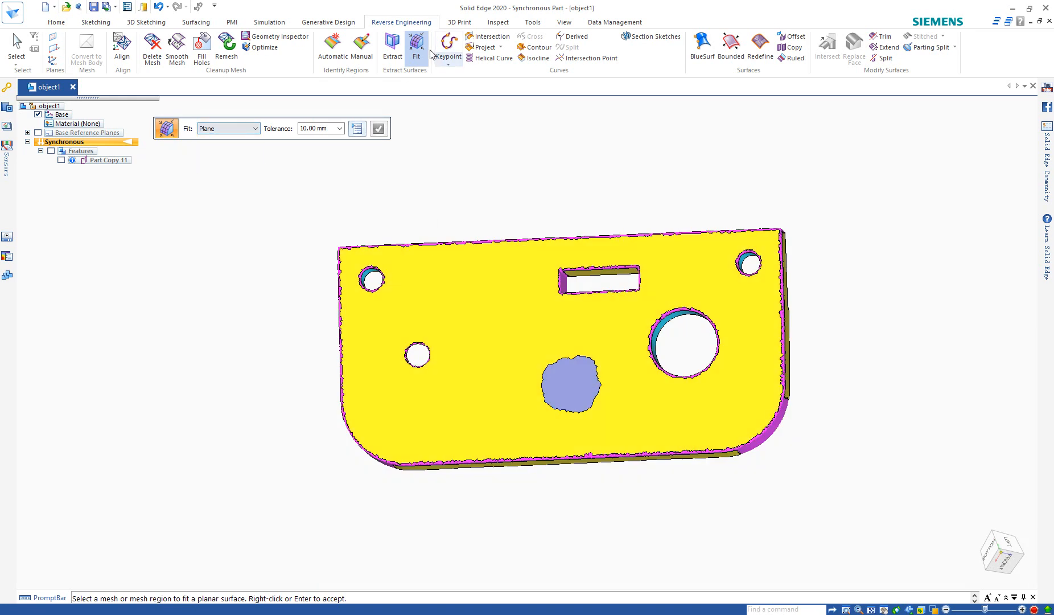
{"action": "left_click", "coordinate": [255, 130]}
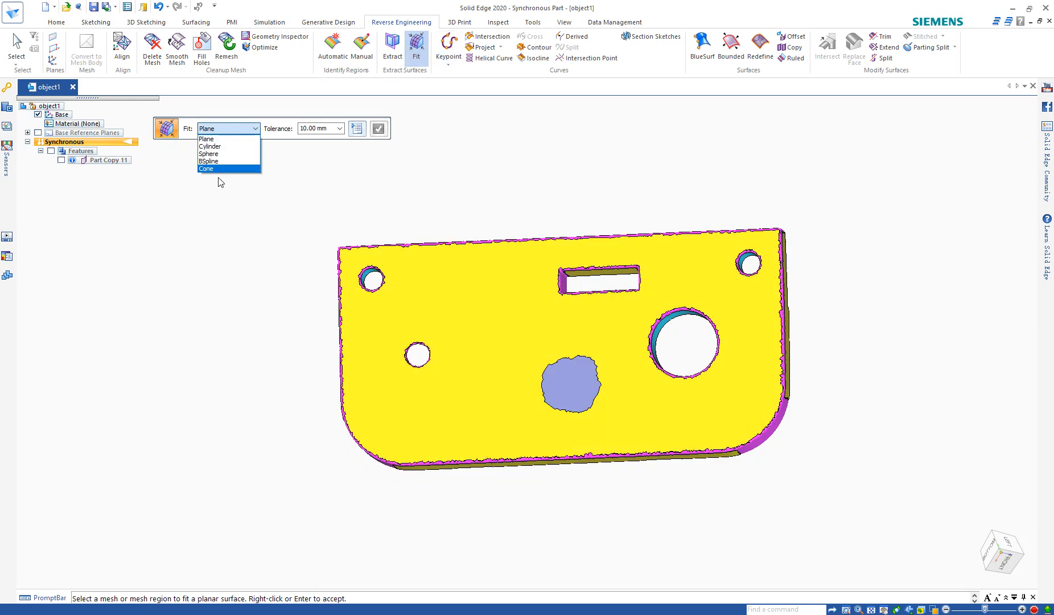
{"action": "left_click", "coordinate": [217, 140]}
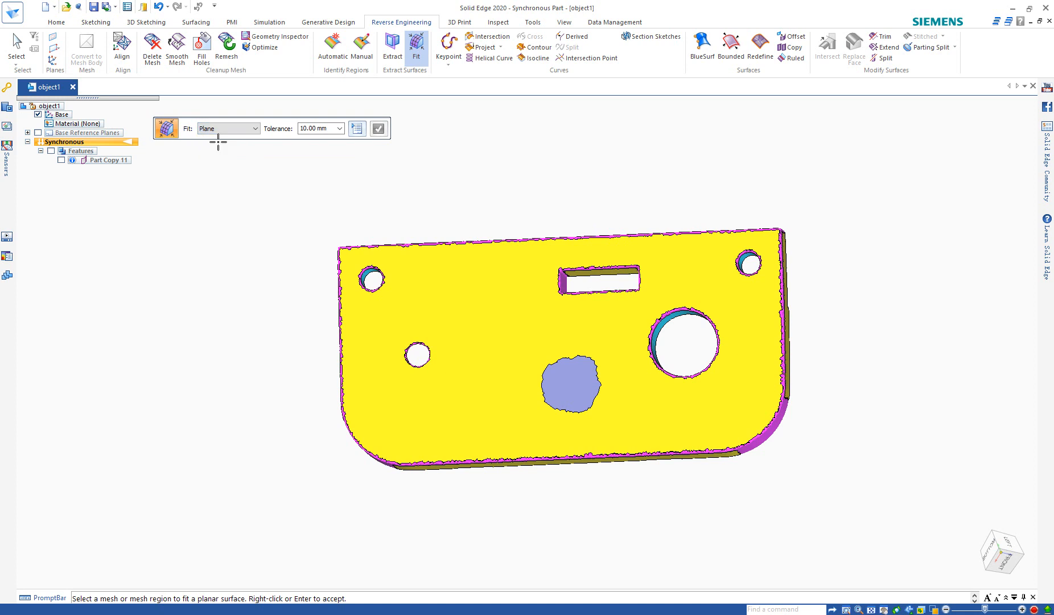
Try to fit a plane to the underside's flat region with a tolerance of 0.1 mm
{"action": "left_click", "coordinate": [315, 131]}
{"action": "type", "text": "0.1"}
{"action": "key", "text": "Return"}
{"action": "left_click", "coordinate": [502, 330]}
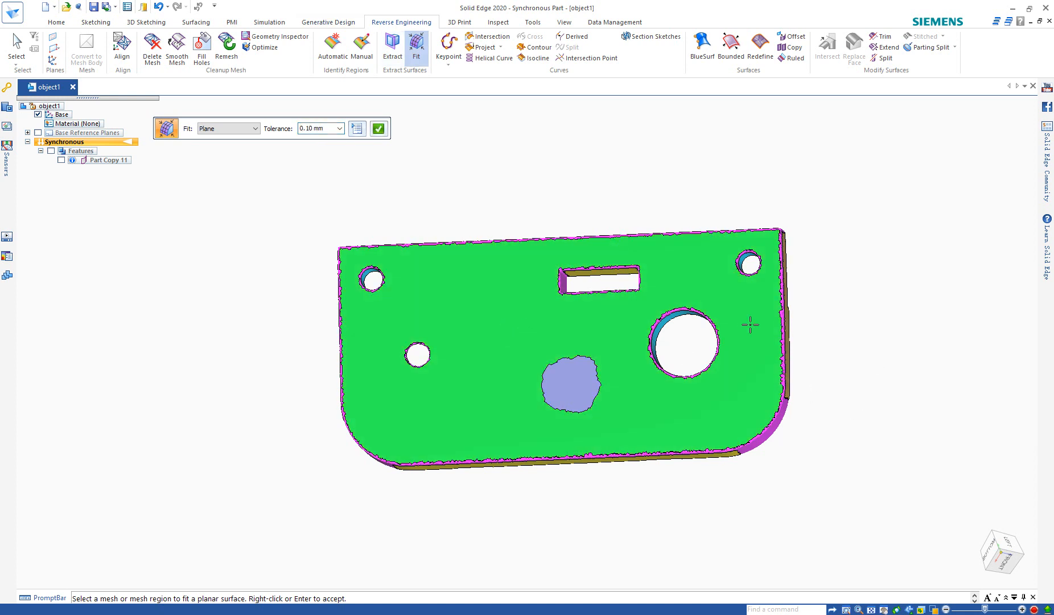
{"action": "left_click", "coordinate": [378, 129]}
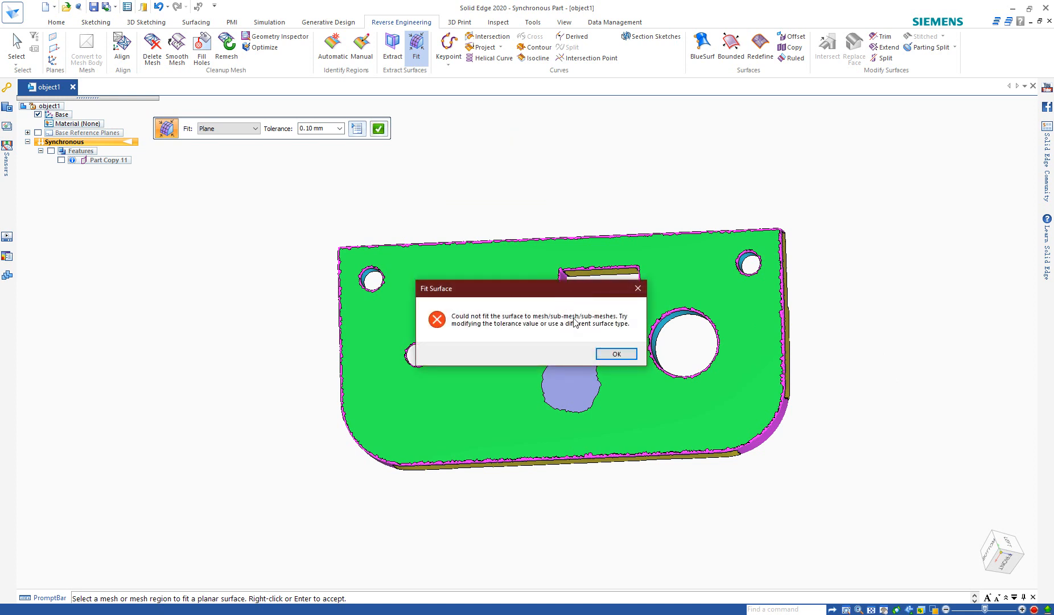
{"action": "left_click", "coordinate": [636, 357]}
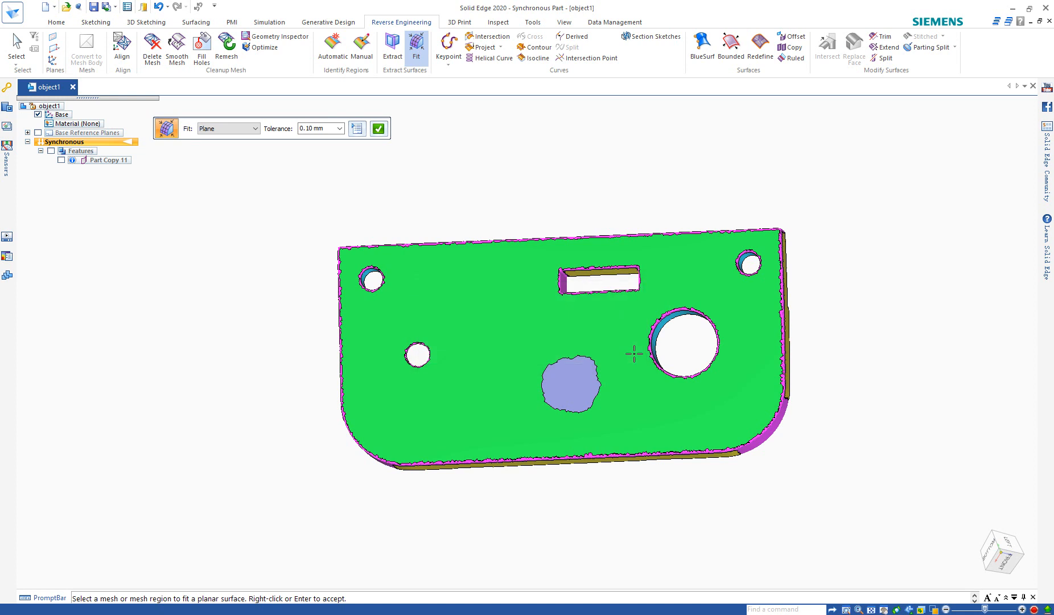
Try to fit the underside plane again with a tolerance of 1 mm
{"action": "left_click", "coordinate": [319, 128]}
{"action": "type", "text": "1"}
{"action": "key", "text": "Return"}
{"action": "left_click", "coordinate": [603, 353]}
Fit a plane to the underside's flat region with a tolerance of 10 mm
{"action": "left_click", "coordinate": [310, 129]}
{"action": "left_click", "coordinate": [306, 130]}
{"action": "type", "text": "0"}
{"action": "key", "text": "Return"}
Fit a cylinder to the bore of the plate's large stepped hole with a tolerance of 10 mm
{"action": "middle_click_drag", "start_coordinate": [588, 254], "coordinate": [822, 299]}
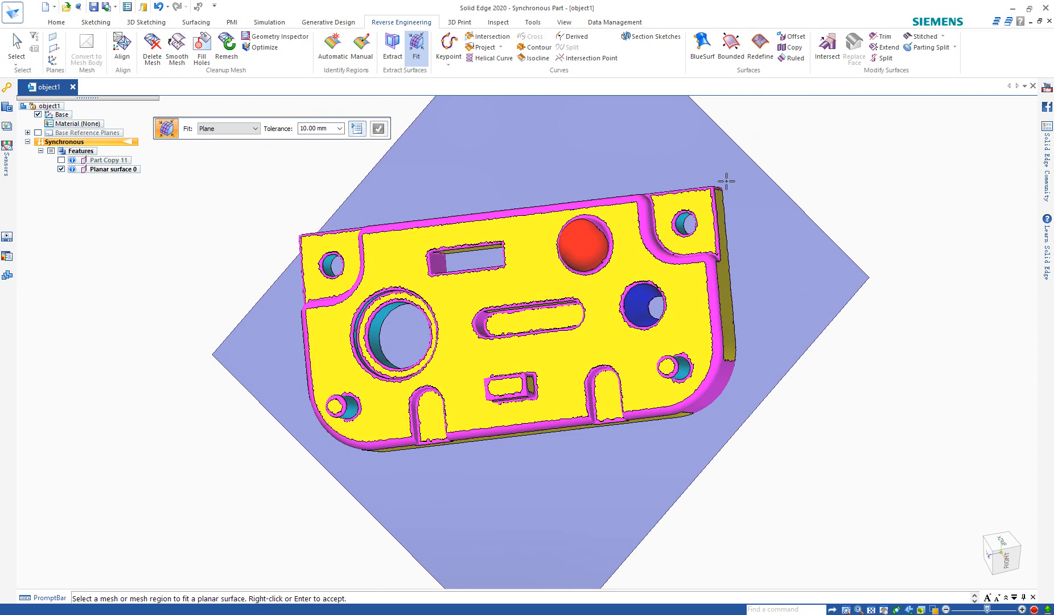
{"action": "middle_click_drag", "start_coordinate": [568, 312], "coordinate": [604, 276]}
{"action": "left_click", "coordinate": [234, 132]}
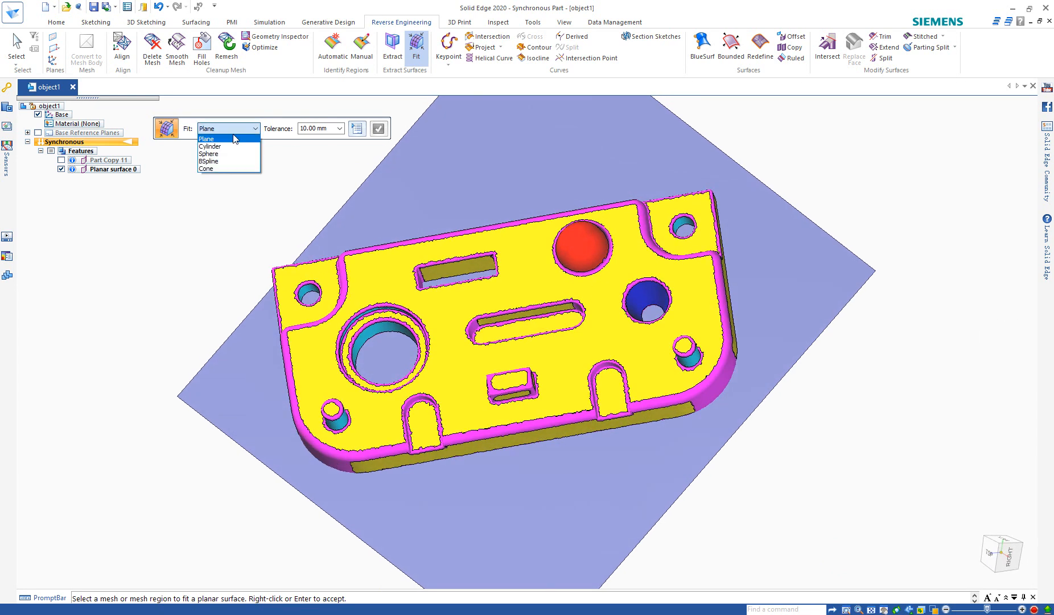
{"action": "left_click", "coordinate": [228, 160]}
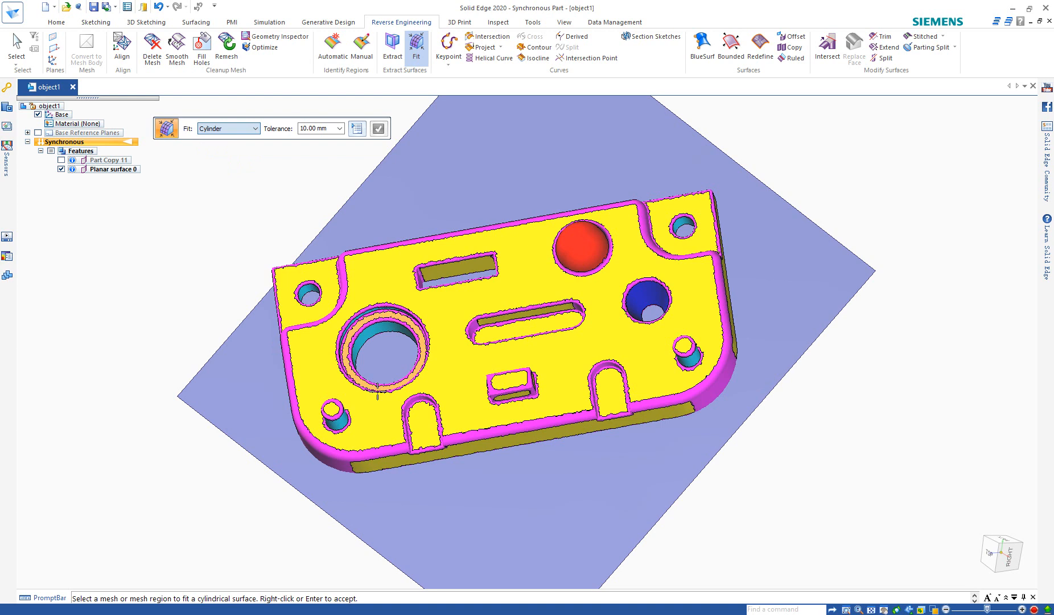
{"action": "left_click", "coordinate": [378, 330]}
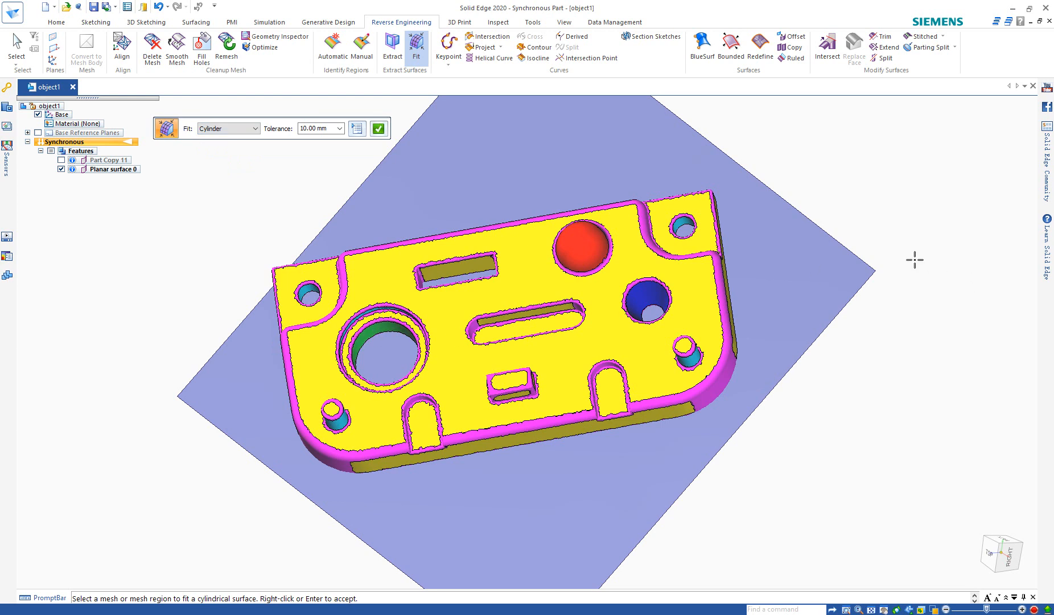
{"action": "left_click", "coordinate": [378, 128]}
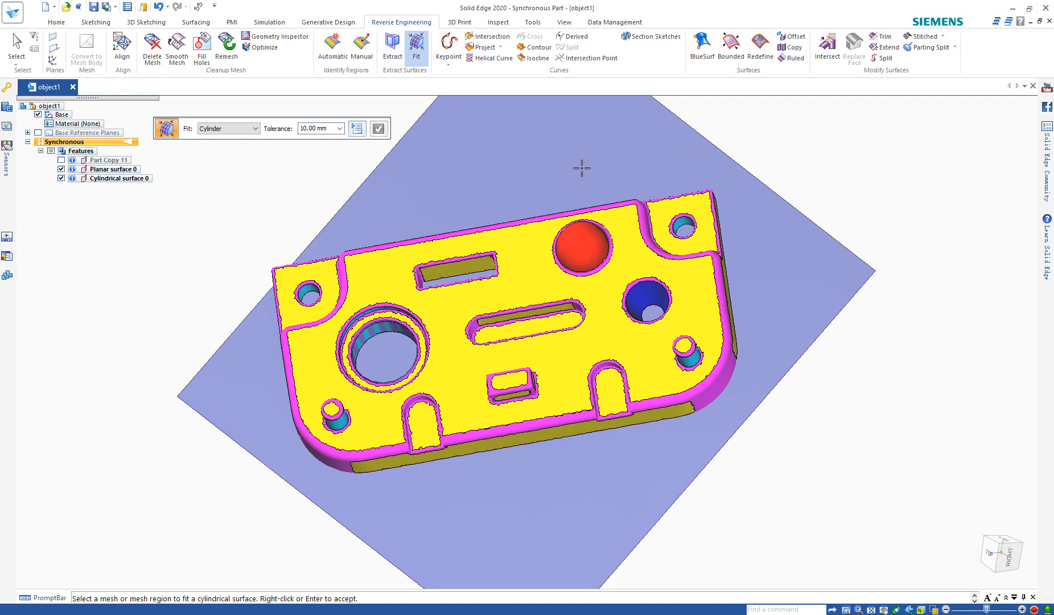
Toggle the visibility of the Part Copy 11 mesh to examine the fitted plane and cylinder on their own and against the mesh
{"action": "scroll", "coordinate": [385, 326], "scroll_direction": "up", "scroll_amount": 5}
{"action": "scroll", "coordinate": [385, 326], "scroll_direction": "up", "scroll_amount": 2}
{"action": "middle_click_drag", "start_coordinate": [441, 288], "coordinate": [455, 241]}
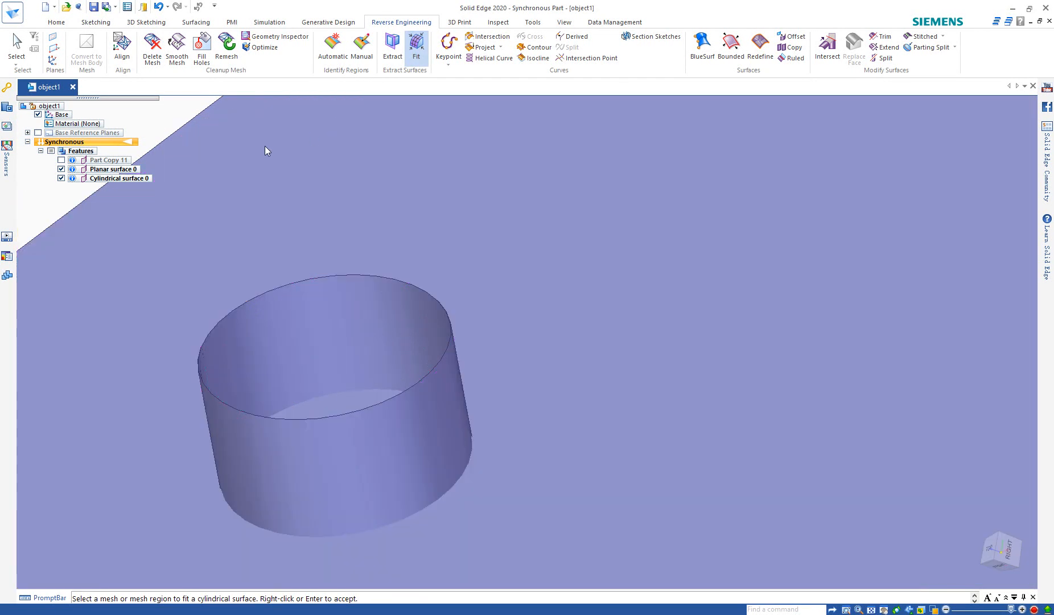
{"action": "left_click", "coordinate": [61, 160]}
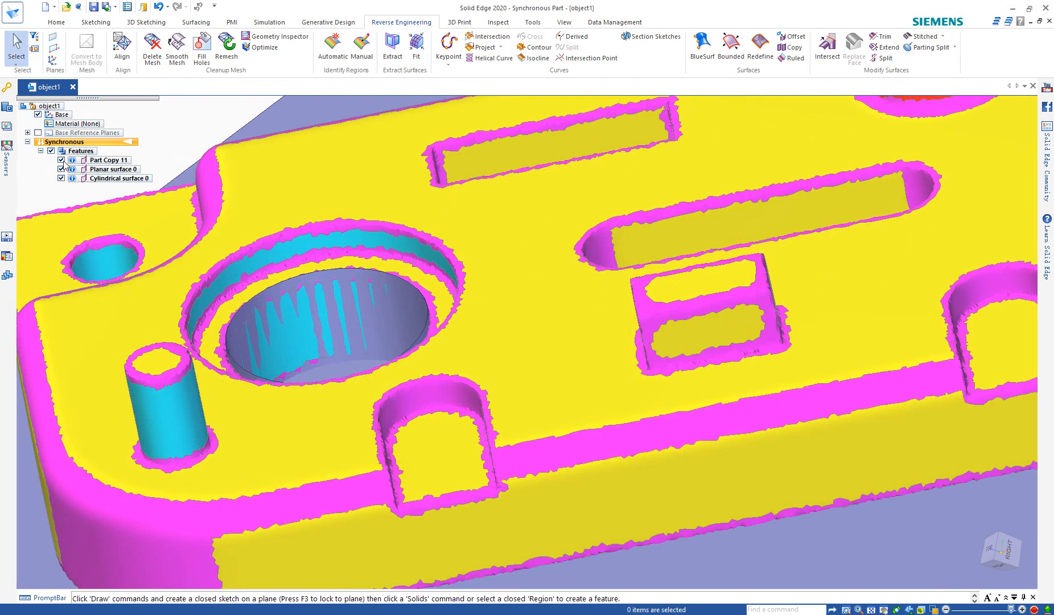
{"action": "left_click", "coordinate": [62, 161]}
{"action": "scroll", "coordinate": [548, 338], "scroll_direction": "down", "scroll_amount": 3}
{"action": "middle_click_drag", "start_coordinate": [548, 339], "coordinate": [508, 322]}
{"action": "scroll", "coordinate": [455, 405], "scroll_direction": "down", "scroll_amount": 2}
{"action": "middle_click_drag", "start_coordinate": [581, 372], "coordinate": [606, 370]}
{"action": "left_click", "coordinate": [61, 160]}
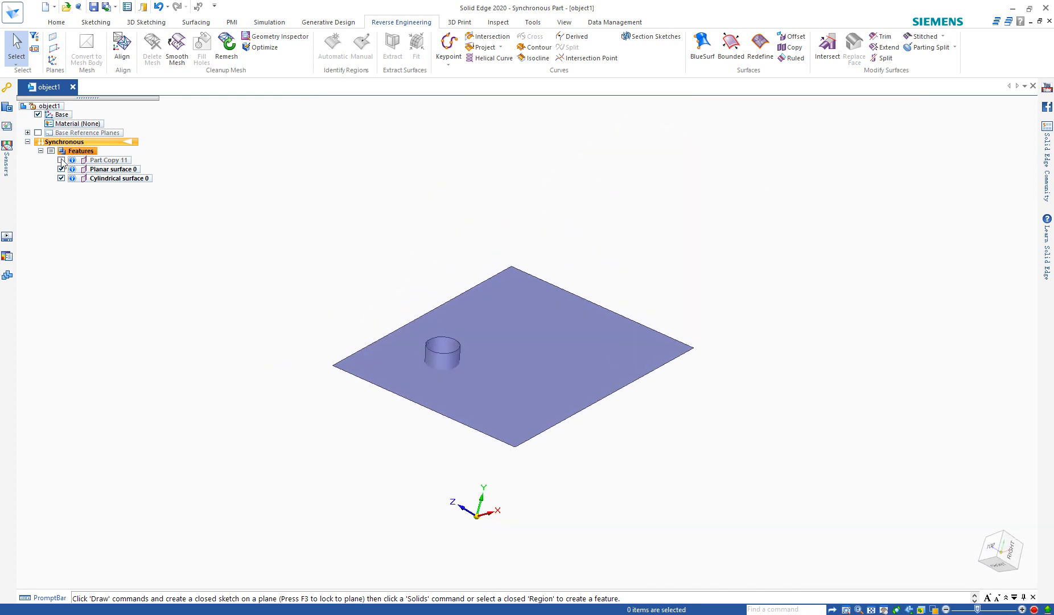
Fit planes to the plate's front long side and the short side next to the large hole, with a tolerance of 10 mm
{"action": "middle_click_drag", "start_coordinate": [592, 316], "coordinate": [591, 398]}
{"action": "scroll", "coordinate": [575, 391], "scroll_direction": "up", "scroll_amount": 1}
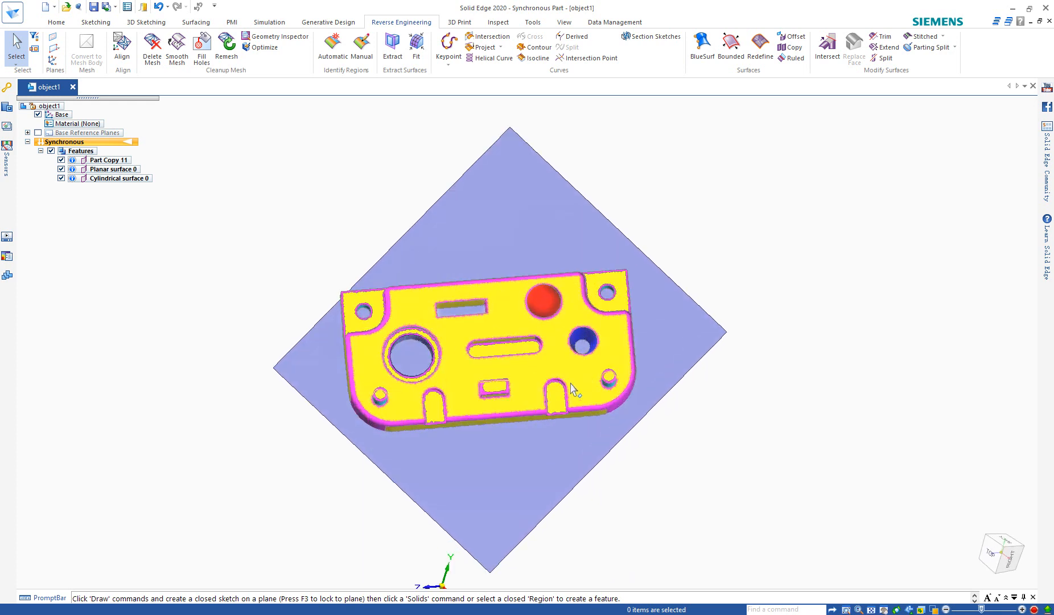
{"action": "middle_click_drag", "start_coordinate": [495, 342], "coordinate": [530, 296]}
{"action": "scroll", "coordinate": [493, 402], "scroll_direction": "up", "scroll_amount": 2}
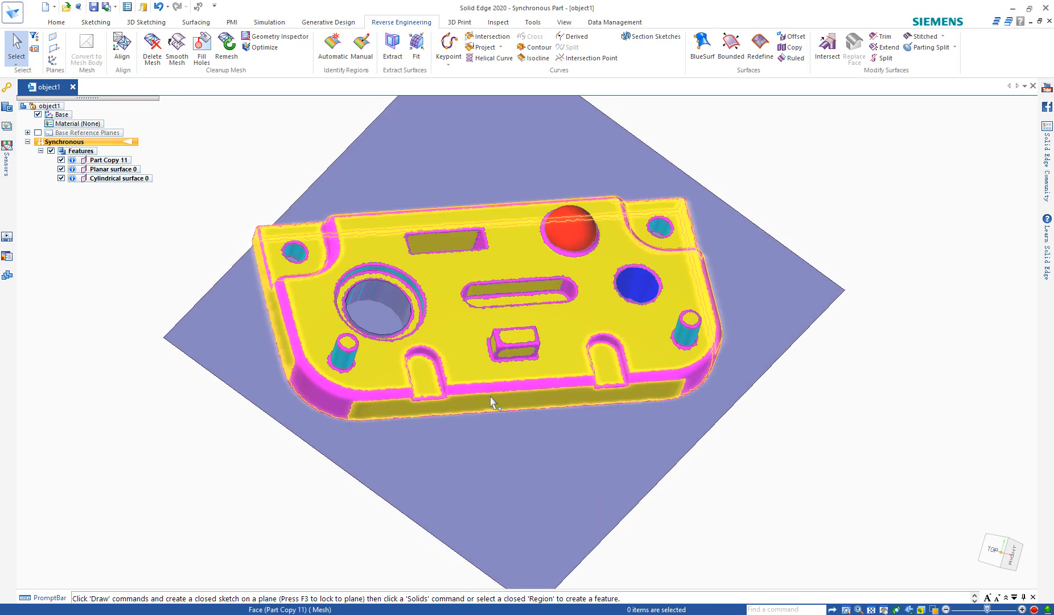
{"action": "left_click", "coordinate": [417, 55]}
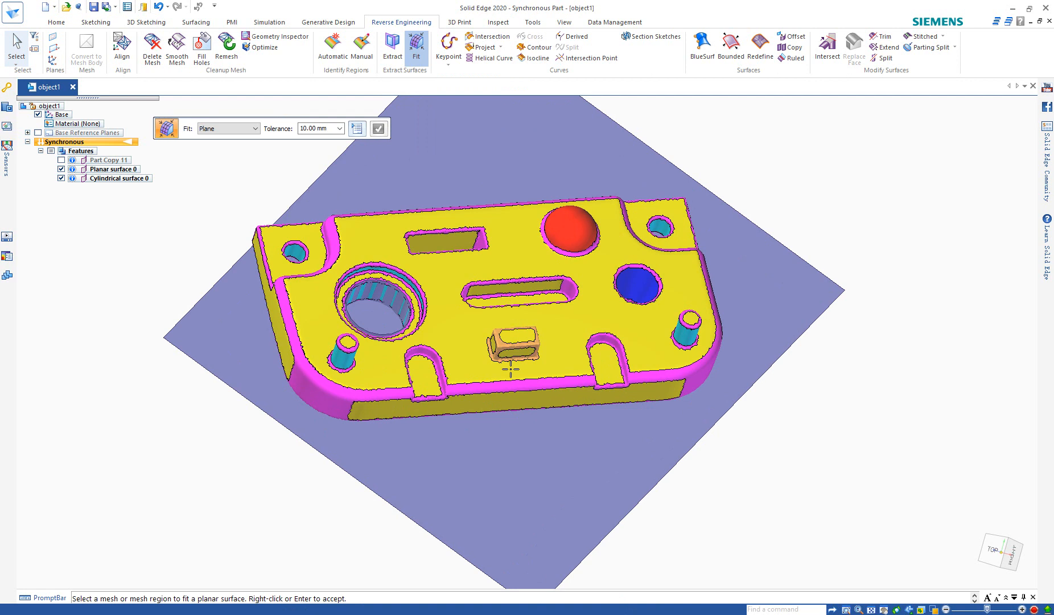
{"action": "left_click", "coordinate": [508, 401]}
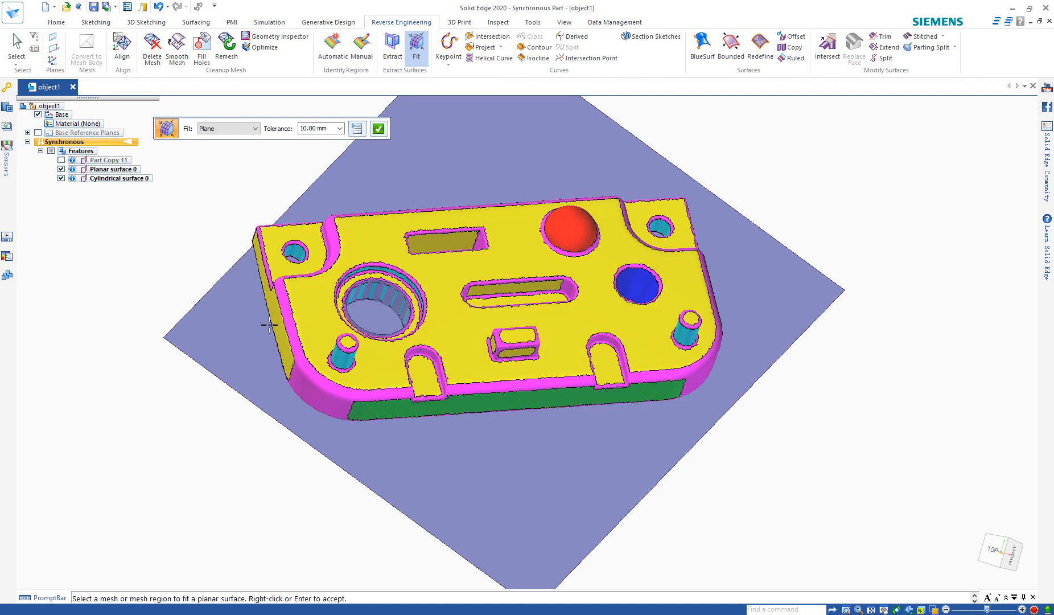
{"action": "right_click", "coordinate": [348, 156]}
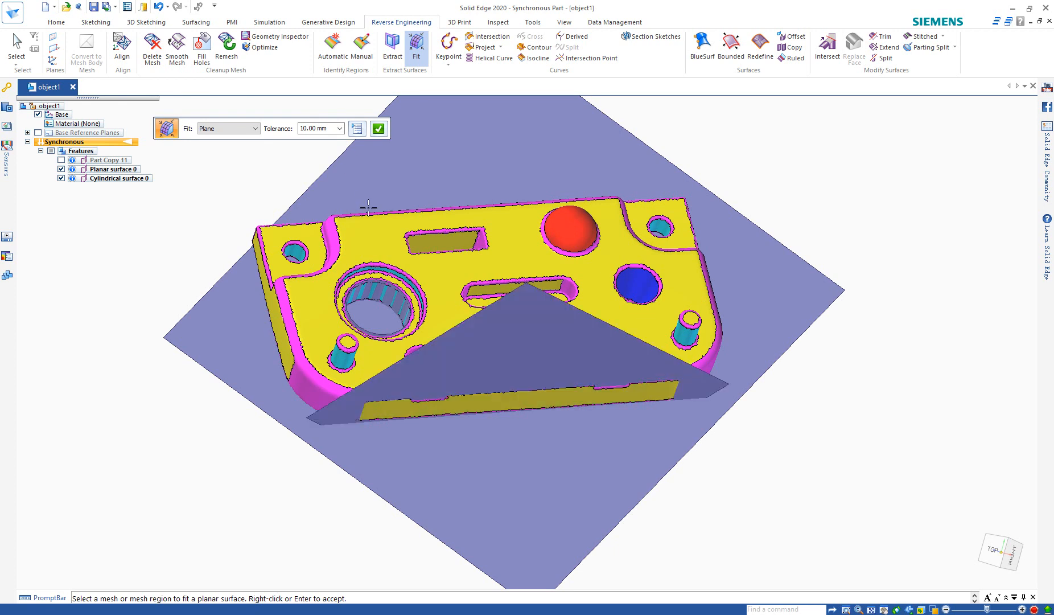
{"action": "left_click", "coordinate": [280, 326]}
{"action": "right_click", "coordinate": [321, 311]}
Fit planes to the plate's rear long side and the opposite short side near the sphere
{"action": "middle_click_drag", "start_coordinate": [447, 296], "coordinate": [463, 421]}
{"action": "left_click", "coordinate": [465, 211]}
{"action": "right_click", "coordinate": [550, 272]}
{"action": "middle_click_drag", "start_coordinate": [635, 243], "coordinate": [465, 281]}
{"action": "left_click", "coordinate": [801, 144]}
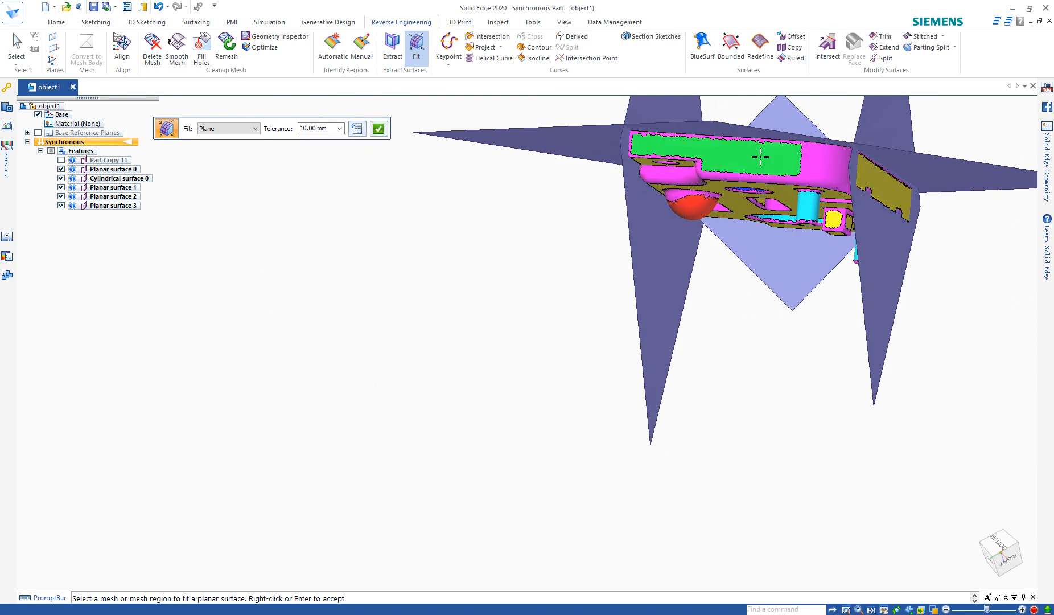
{"action": "right_click", "coordinate": [760, 165]}
Fit a plane to the plate's large top face and end the surface fitting
{"action": "middle_click_drag", "start_coordinate": [757, 271], "coordinate": [703, 218]}
{"action": "left_click", "coordinate": [734, 177]}
{"action": "right_click", "coordinate": [734, 178]}
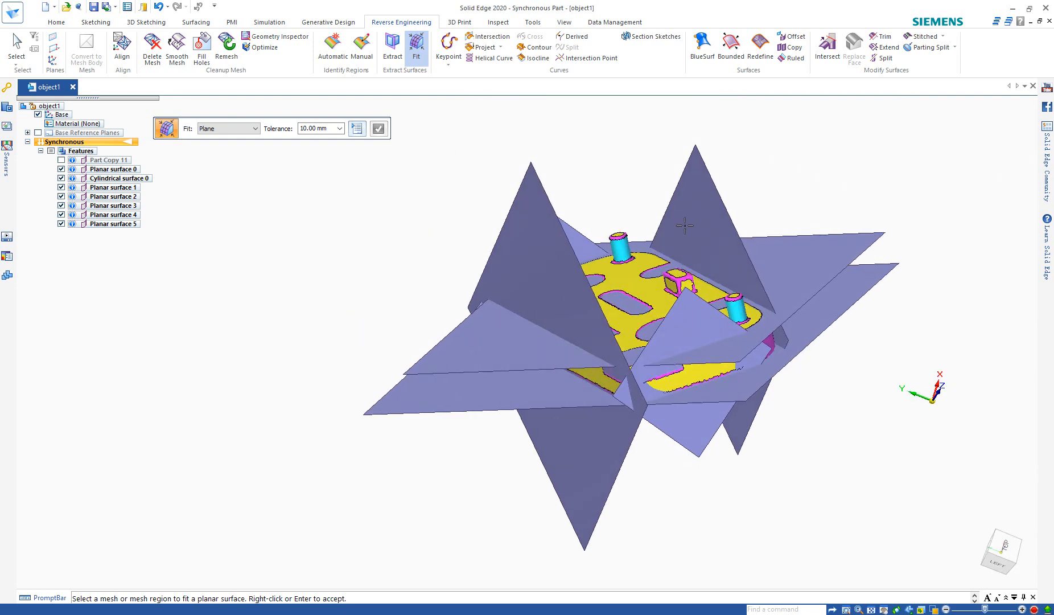
{"action": "scroll", "coordinate": [490, 338], "scroll_direction": "down", "scroll_amount": 3}
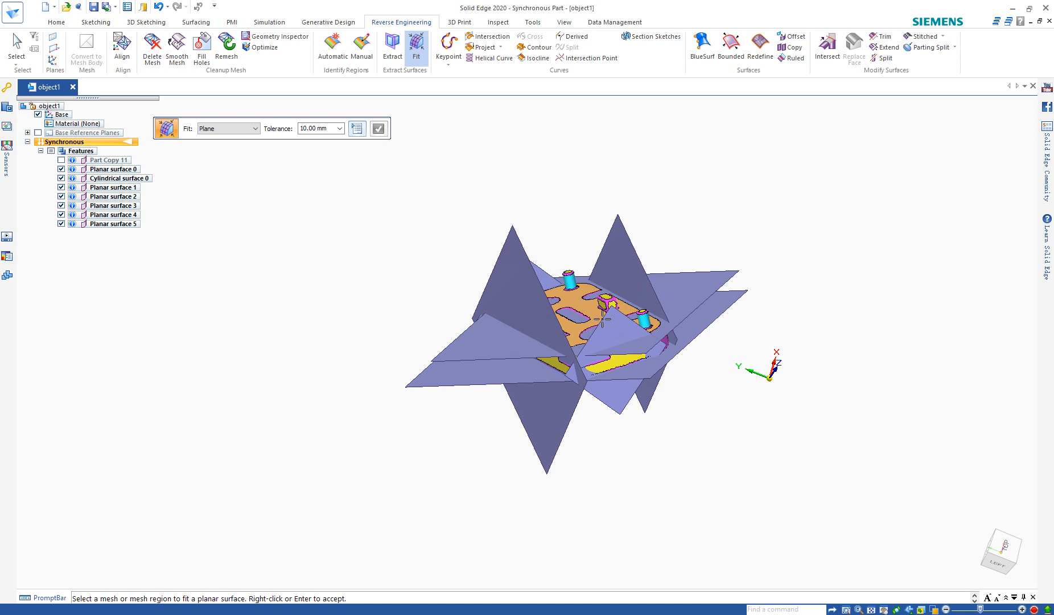
{"action": "key", "text": "Escape"}
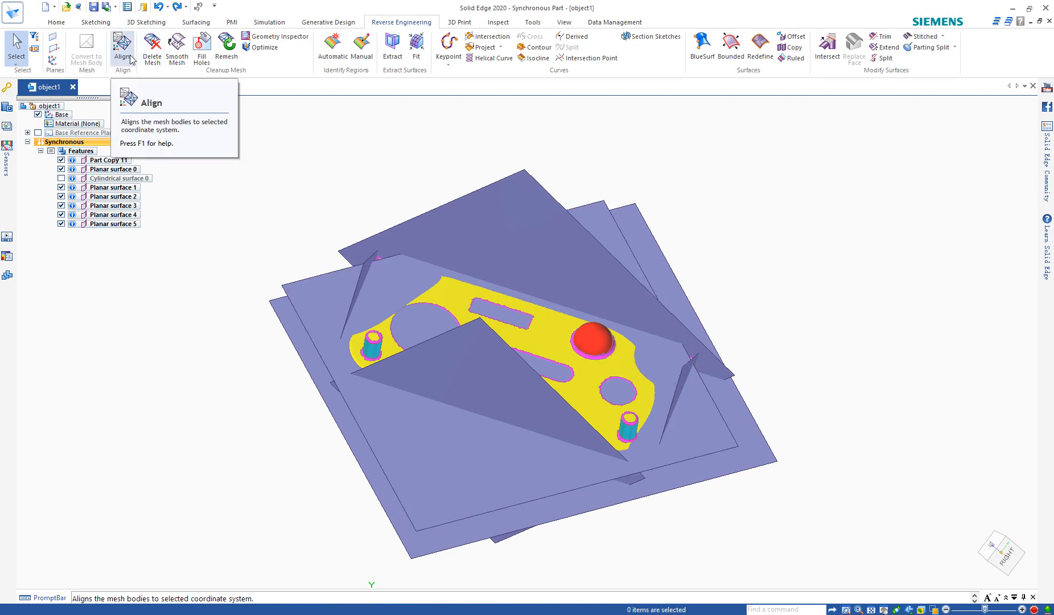
Undo all the surface fits so that only the Part Copy 11 mesh remains
{"action": "left_click", "coordinate": [167, 7]}
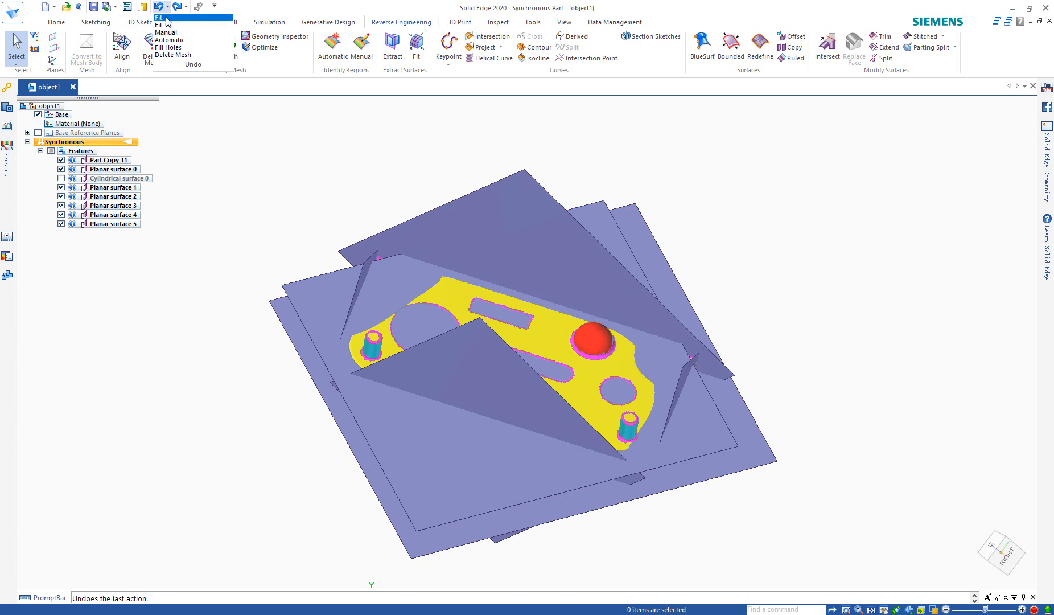
{"action": "left_click", "coordinate": [167, 26]}
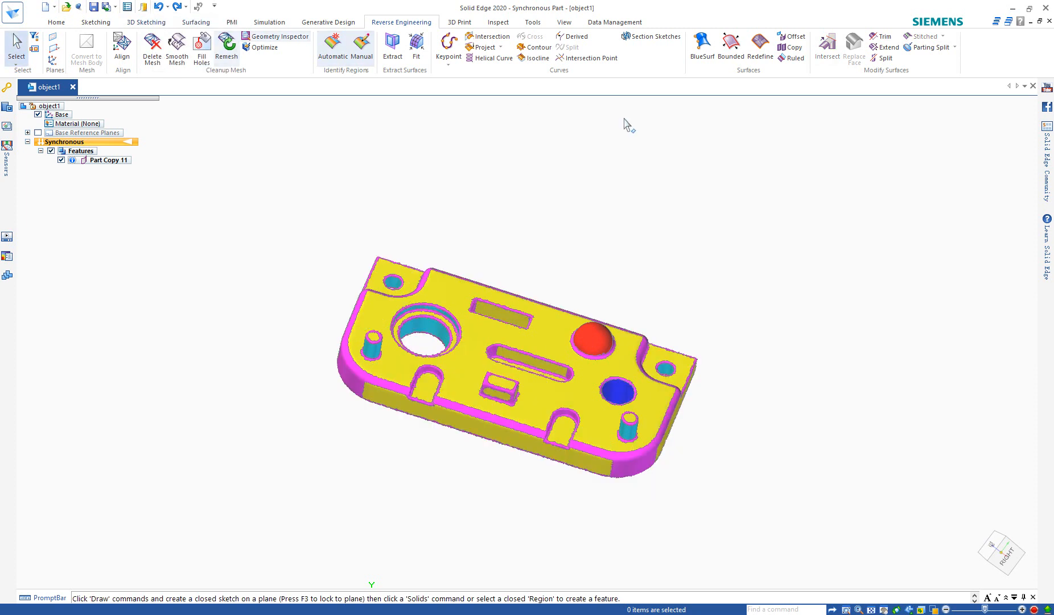
{"action": "middle_click_drag", "start_coordinate": [695, 354], "coordinate": [654, 240]}
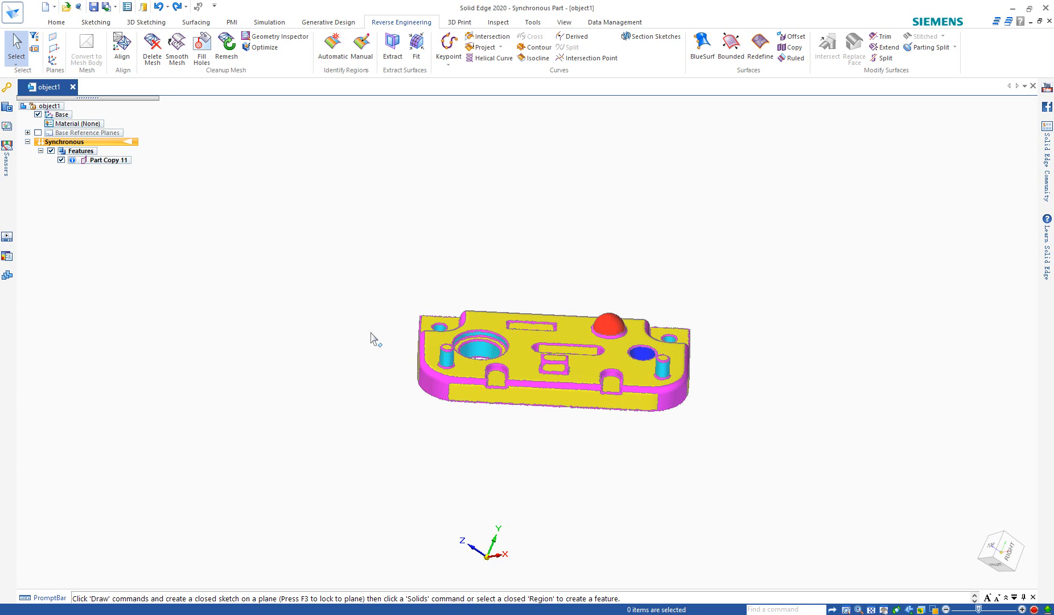
Start aligning the plate mesh, selecting its body and choosing the Use custom bounding box method
{"action": "left_click", "coordinate": [118, 48]}
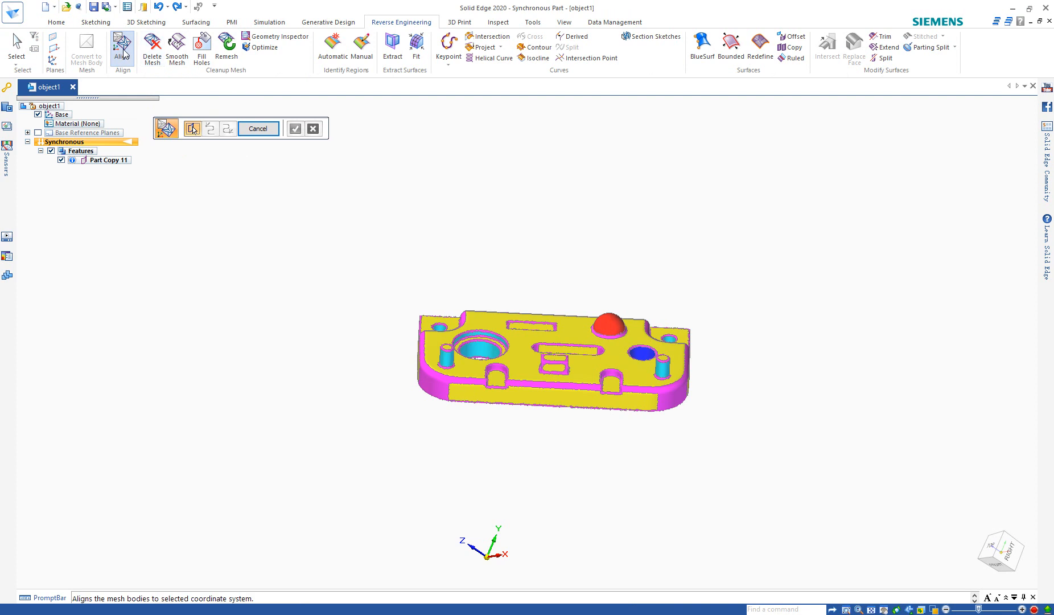
{"action": "left_click", "coordinate": [589, 363]}
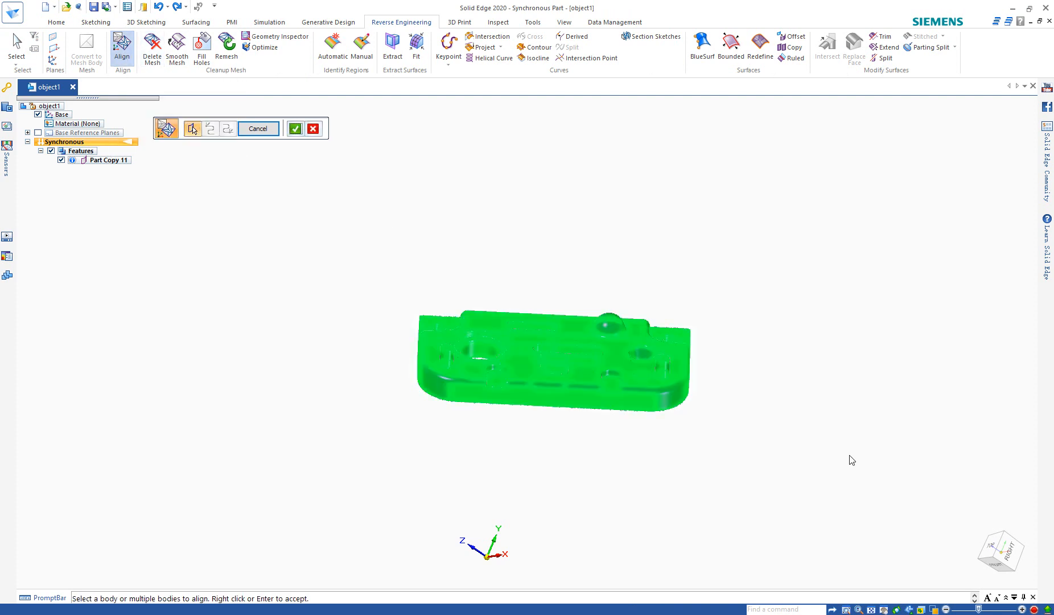
{"action": "right_click", "coordinate": [818, 404]}
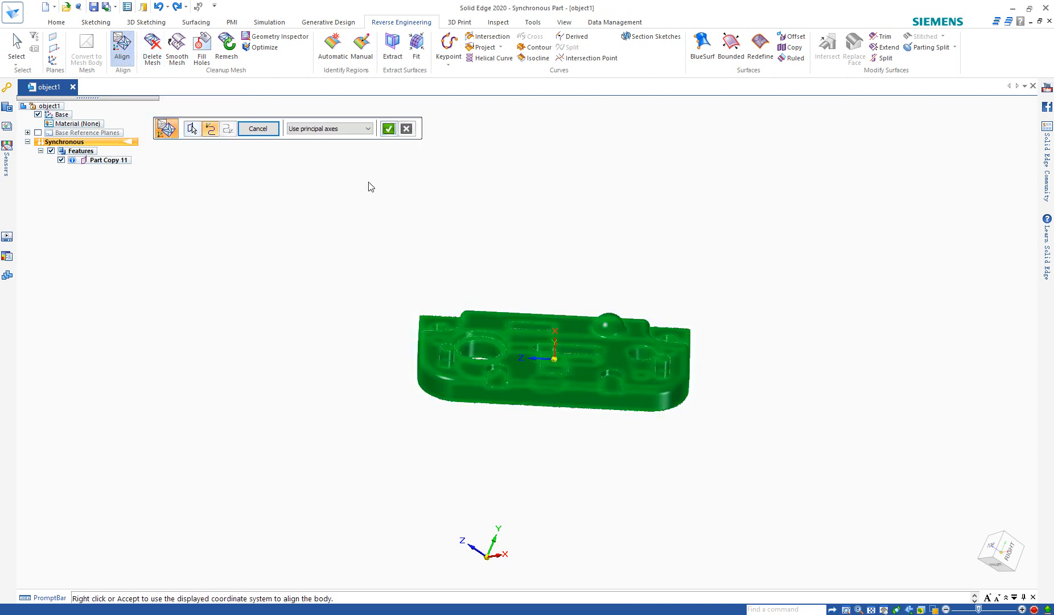
{"action": "left_click", "coordinate": [332, 129]}
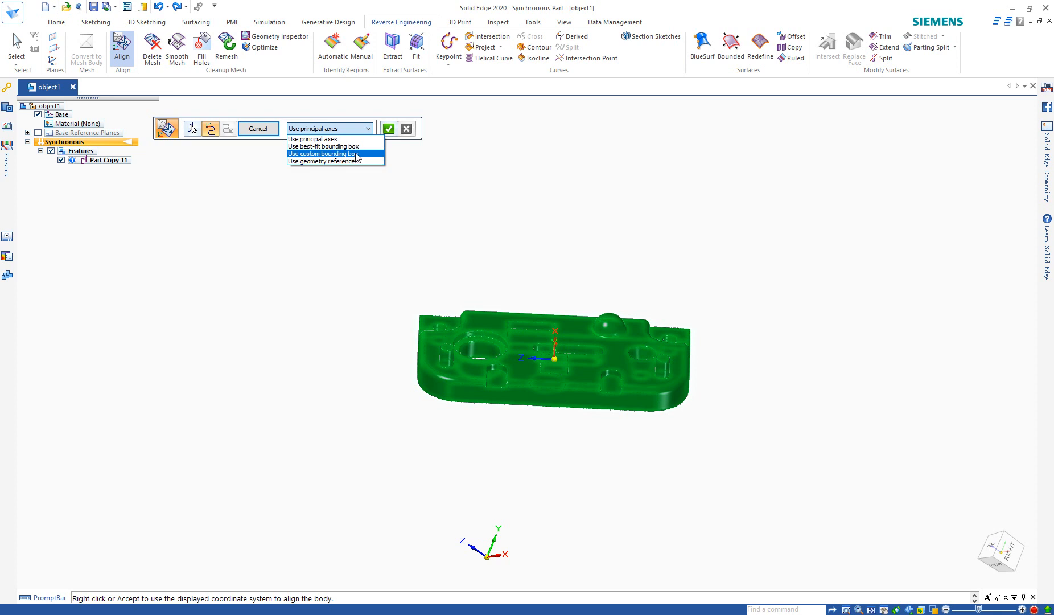
{"action": "left_click", "coordinate": [356, 154]}
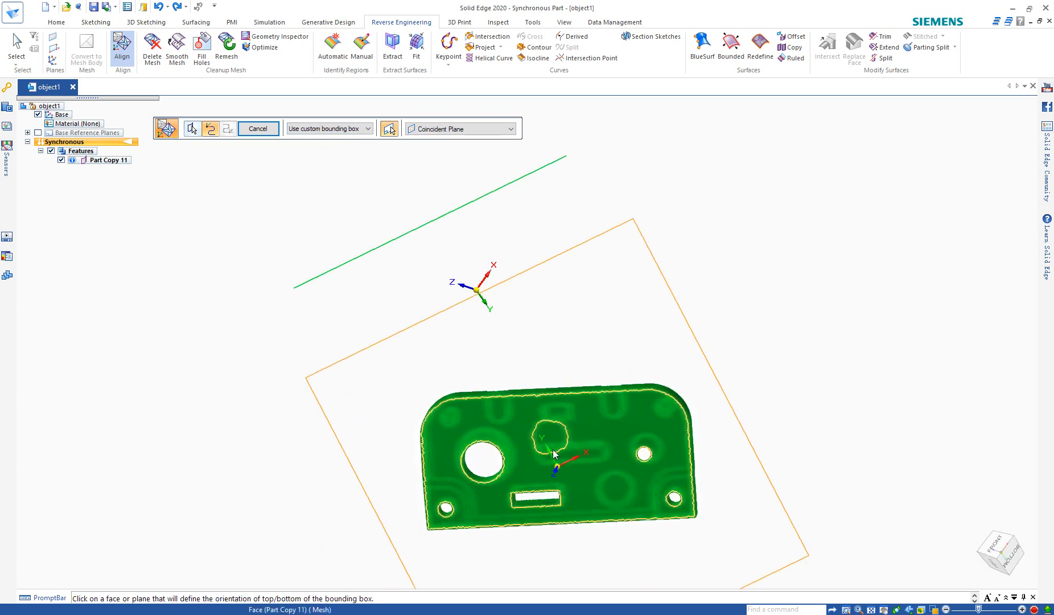
Try to define the custom bounding box with a coincident plane on the plate's underside
{"action": "left_click", "coordinate": [620, 444]}
{"action": "middle_click_drag", "start_coordinate": [682, 489], "coordinate": [611, 554]}
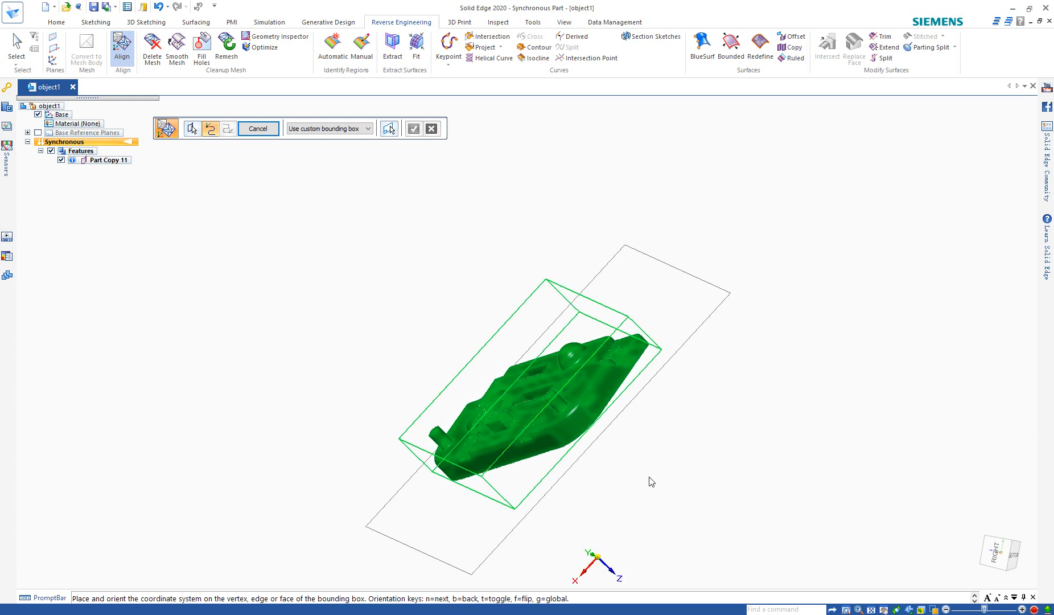
{"action": "middle_click_drag", "start_coordinate": [569, 452], "coordinate": [664, 496]}
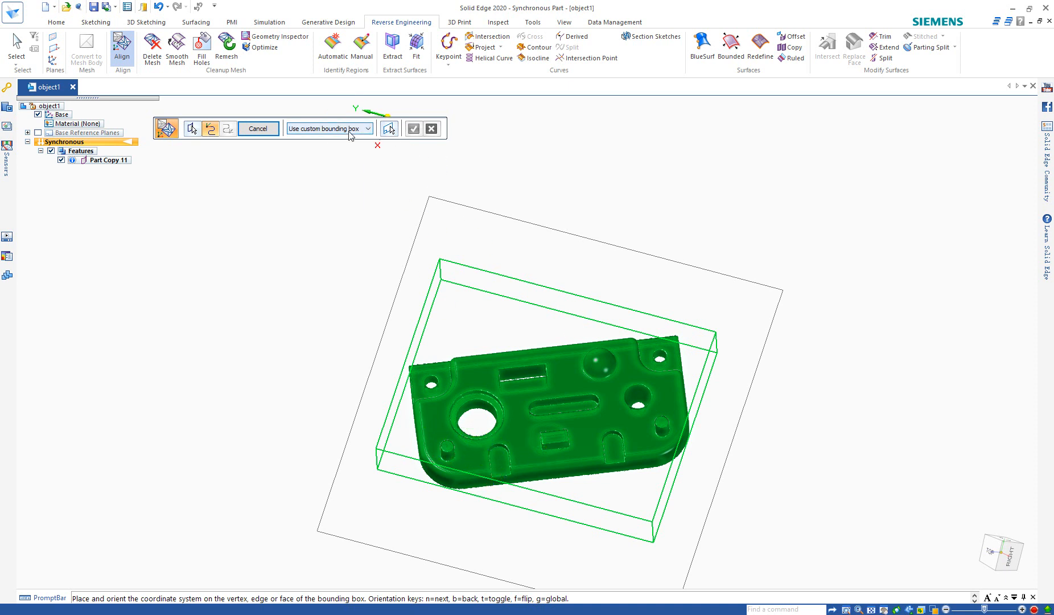
Redefine the custom bounding box using a perpendicular plane based on the plate's side face at a 90° angle
{"action": "left_click", "coordinate": [389, 130]}
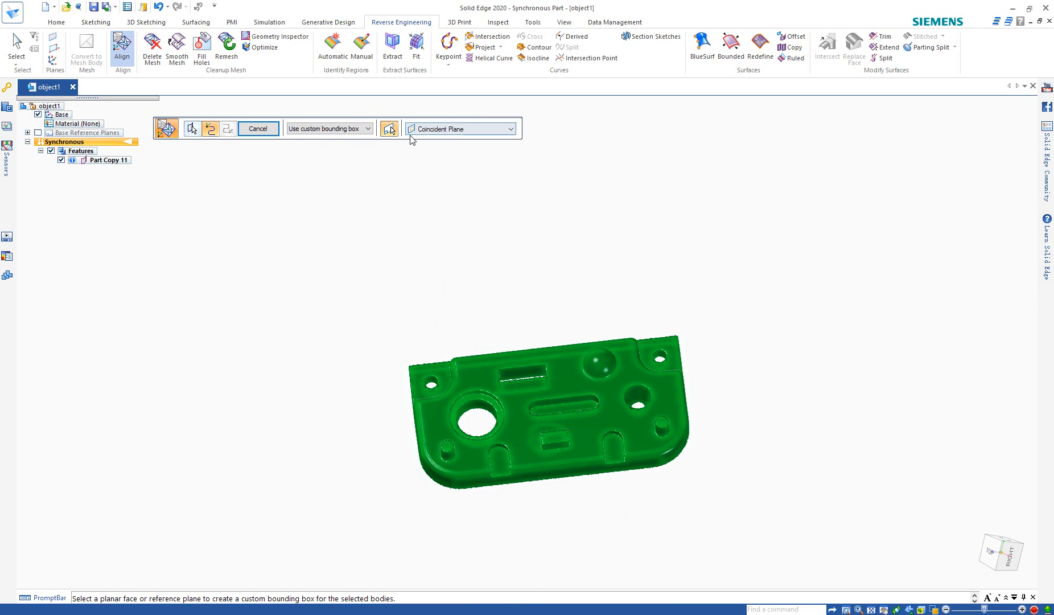
{"action": "left_click", "coordinate": [466, 129]}
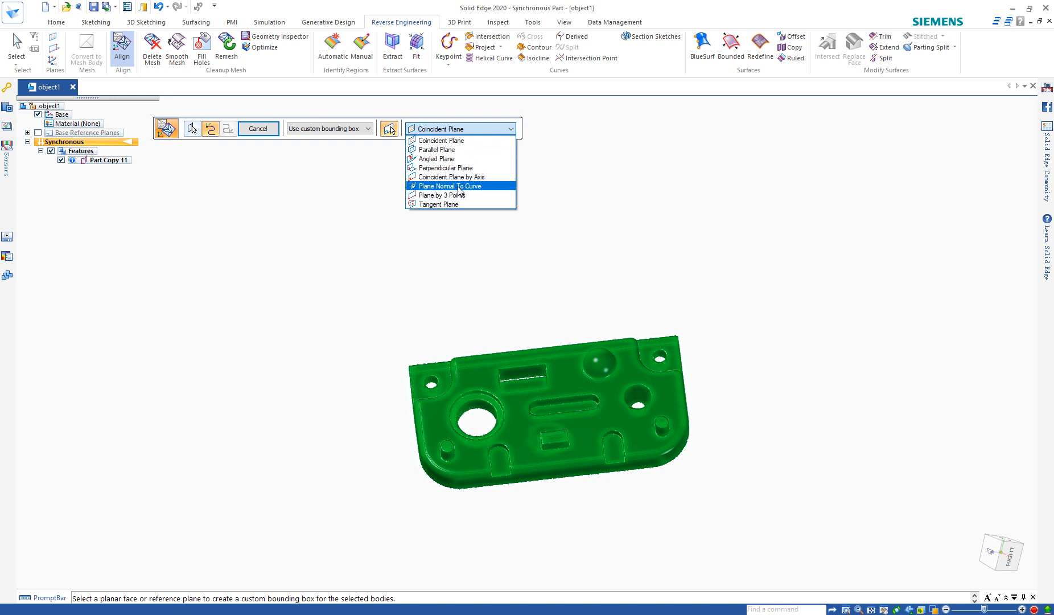
{"action": "left_click", "coordinate": [464, 168]}
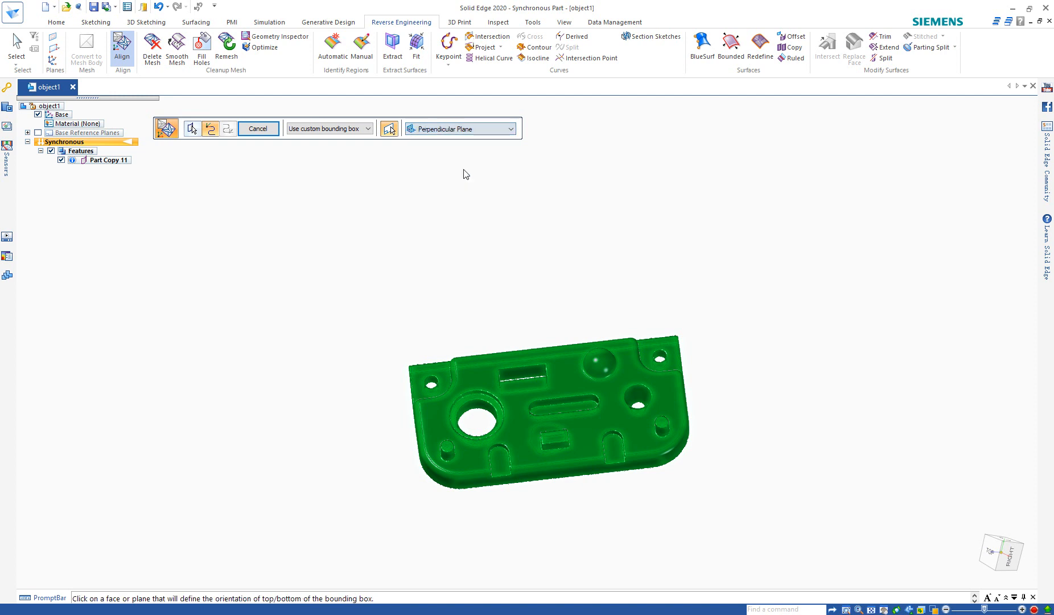
{"action": "left_click", "coordinate": [612, 445]}
{"action": "middle_click_drag", "start_coordinate": [589, 393], "coordinate": [680, 406]}
{"action": "left_click", "coordinate": [463, 452]}
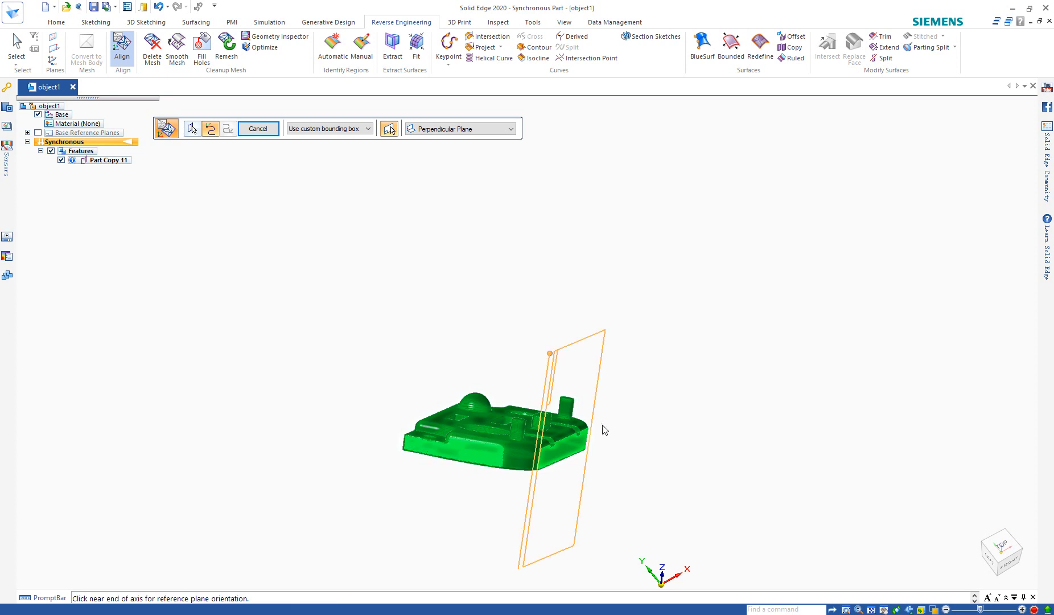
{"action": "left_click", "coordinate": [554, 455]}
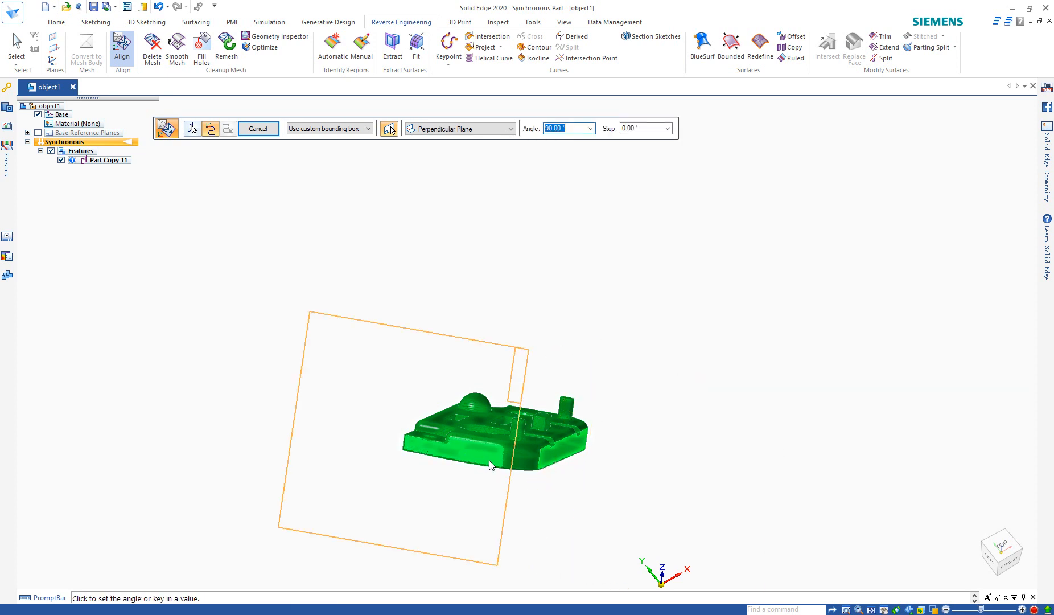
{"action": "left_click", "coordinate": [489, 459]}
Place the alignment coordinate system on the bounding box's lower corner vertex beside the large hole
{"action": "middle_click_drag", "start_coordinate": [522, 410], "coordinate": [569, 444]}
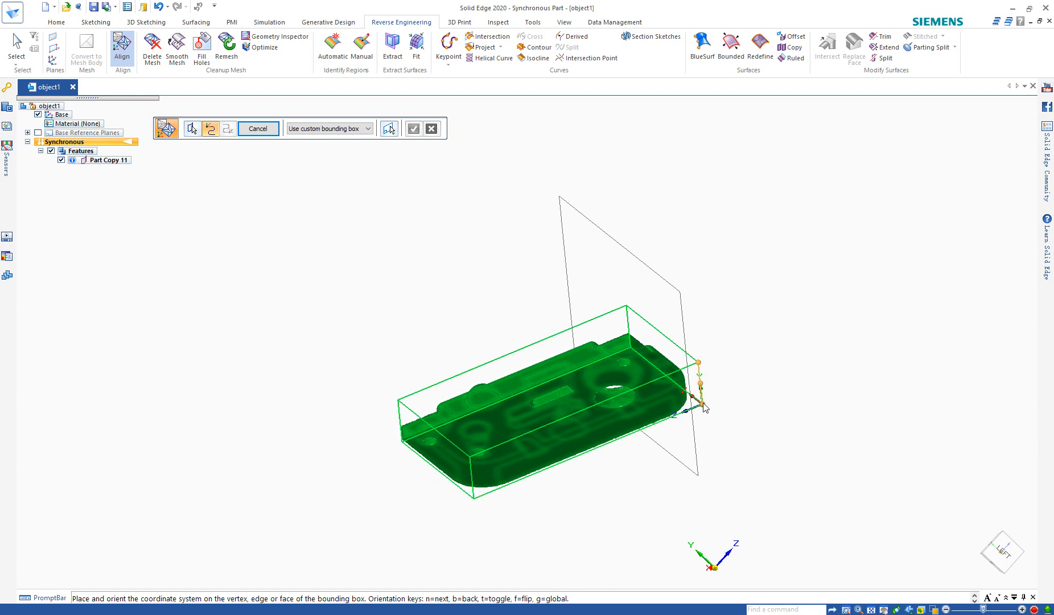
{"action": "scroll", "coordinate": [704, 405], "scroll_direction": "up", "scroll_amount": 4}
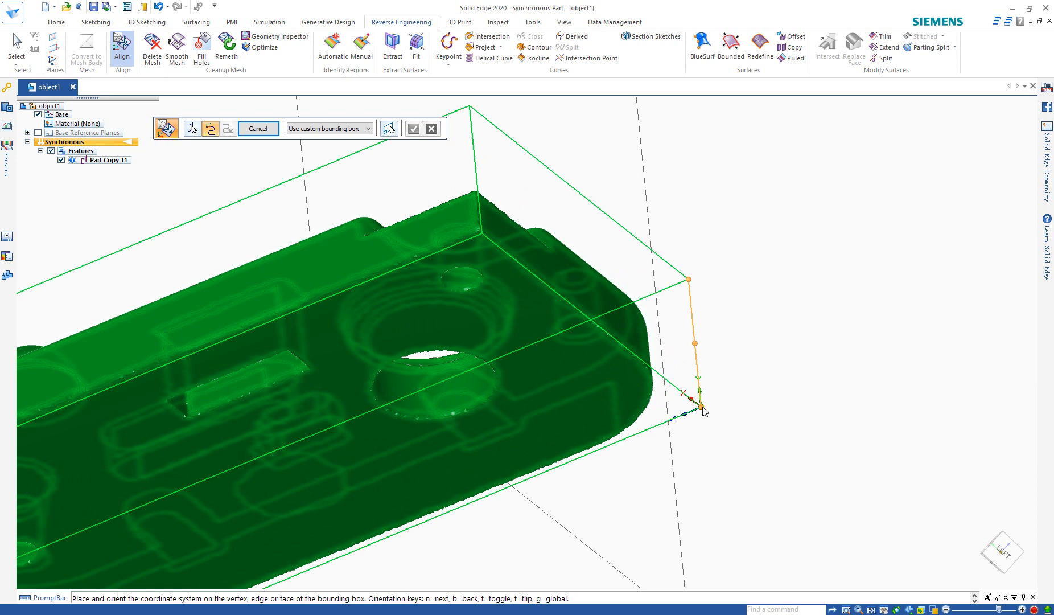
{"action": "left_click", "coordinate": [704, 407]}
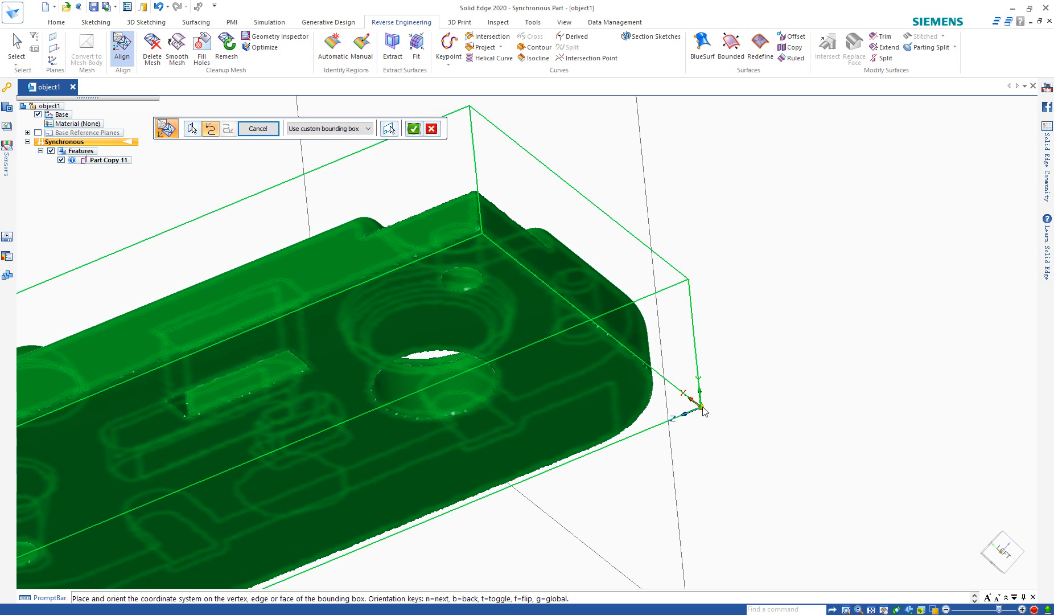
Accept the bounding box's coordinate system and align the plate mesh to the base coordinate system
{"action": "right_click", "coordinate": [766, 394]}
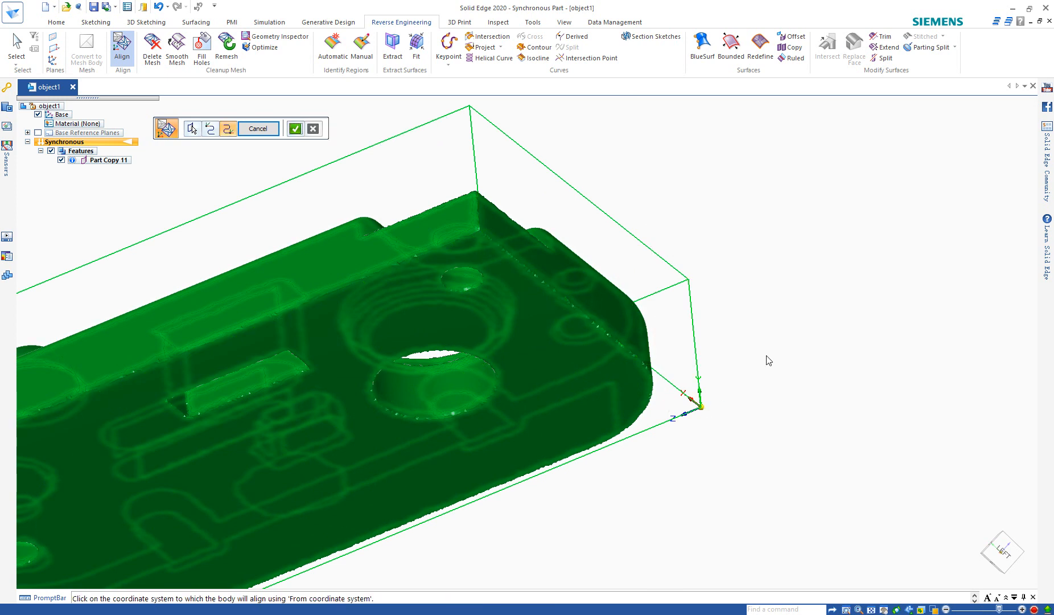
{"action": "scroll", "coordinate": [661, 292], "scroll_direction": "down", "scroll_amount": 3}
{"action": "scroll", "coordinate": [396, 198], "scroll_direction": "down", "scroll_amount": 3}
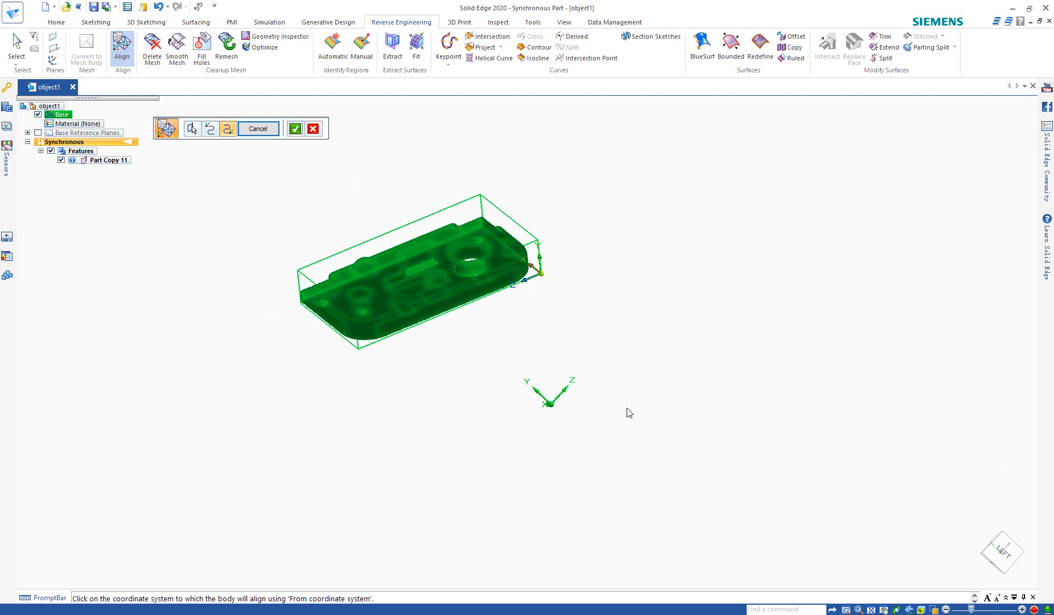
{"action": "right_click", "coordinate": [664, 353]}
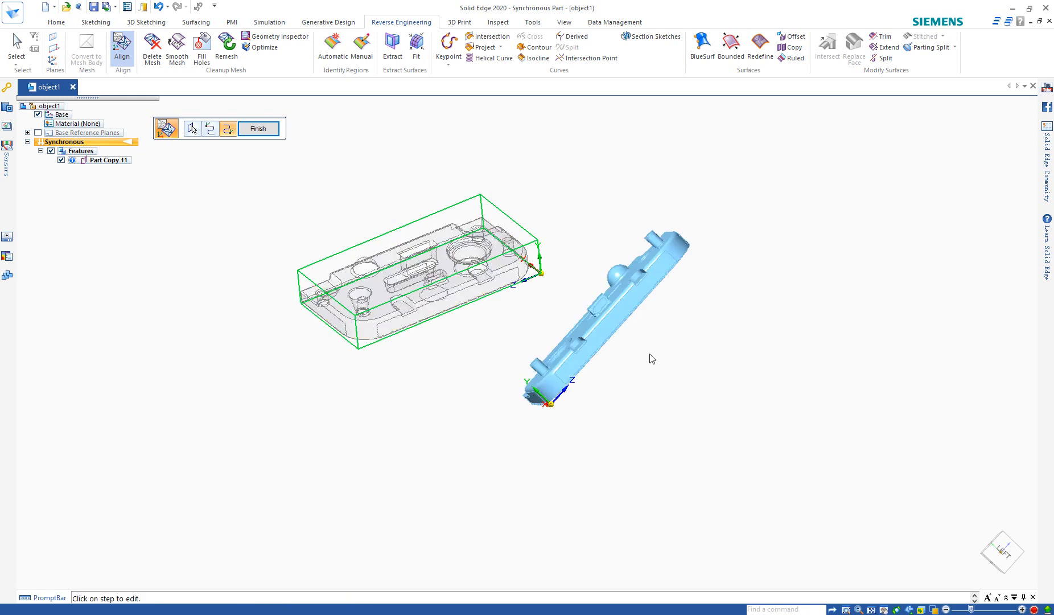
{"action": "middle_click_drag", "start_coordinate": [662, 386], "coordinate": [574, 423]}
{"action": "scroll", "coordinate": [397, 414], "scroll_direction": "up", "scroll_amount": 5}
{"action": "right_click", "coordinate": [569, 415]}
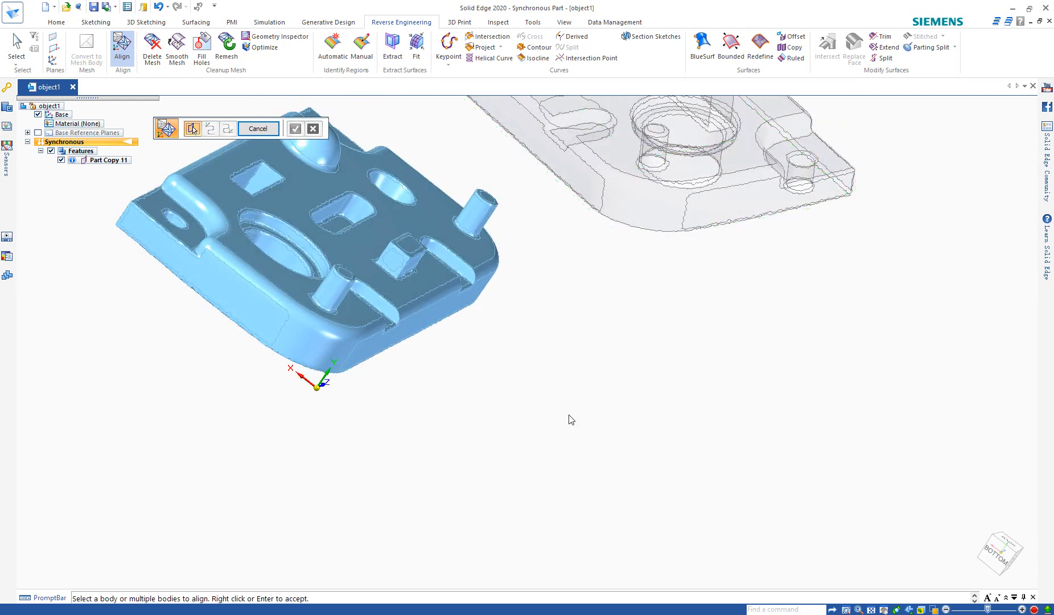
{"action": "middle_click_drag", "start_coordinate": [533, 387], "coordinate": [433, 441]}
{"action": "scroll", "coordinate": [695, 540], "scroll_direction": "down", "scroll_amount": 2}
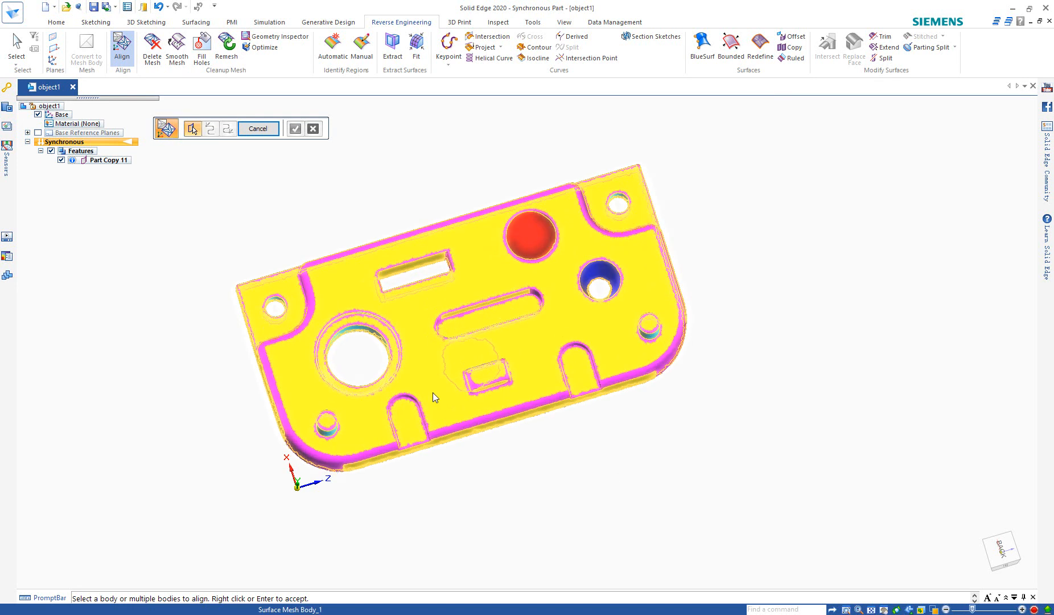
{"action": "middle_click_drag", "start_coordinate": [434, 399], "coordinate": [424, 333]}
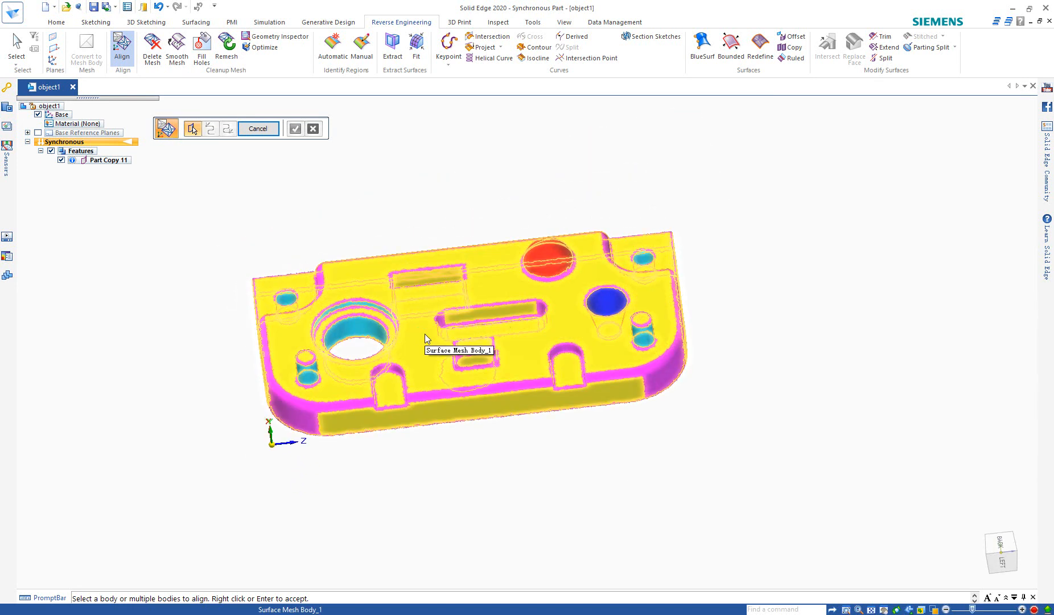
{"action": "left_click", "coordinate": [425, 334]}
{"action": "right_click", "coordinate": [425, 333]}
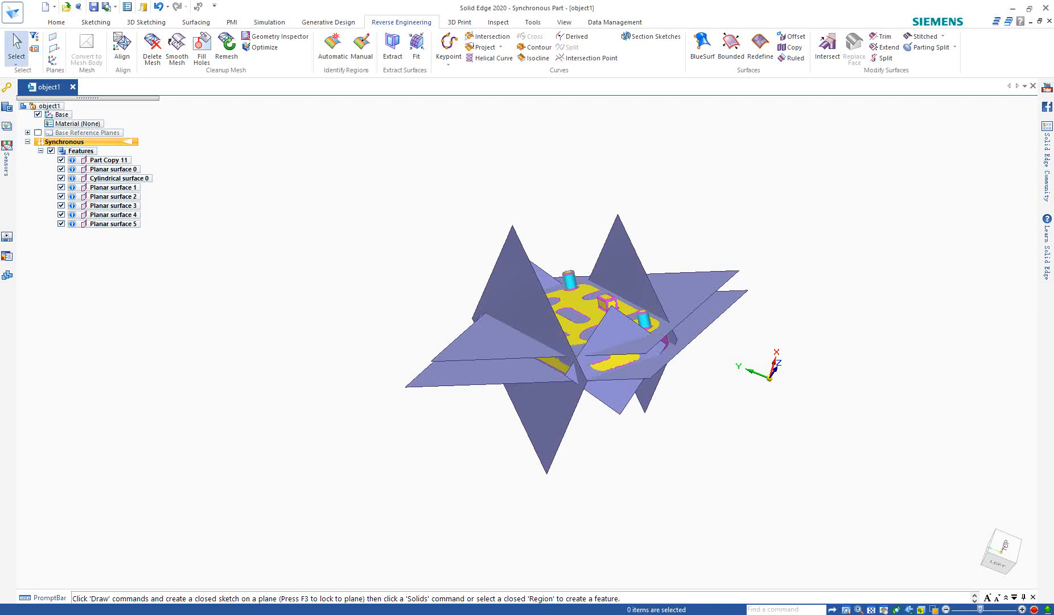
Review the Process slide in 7_Solid_Edge_RE.pdf, and return to Solid Edge to examine the planar surfaces fitted around the plate mesh
{"action": "key", "text": "alt+Tab"}
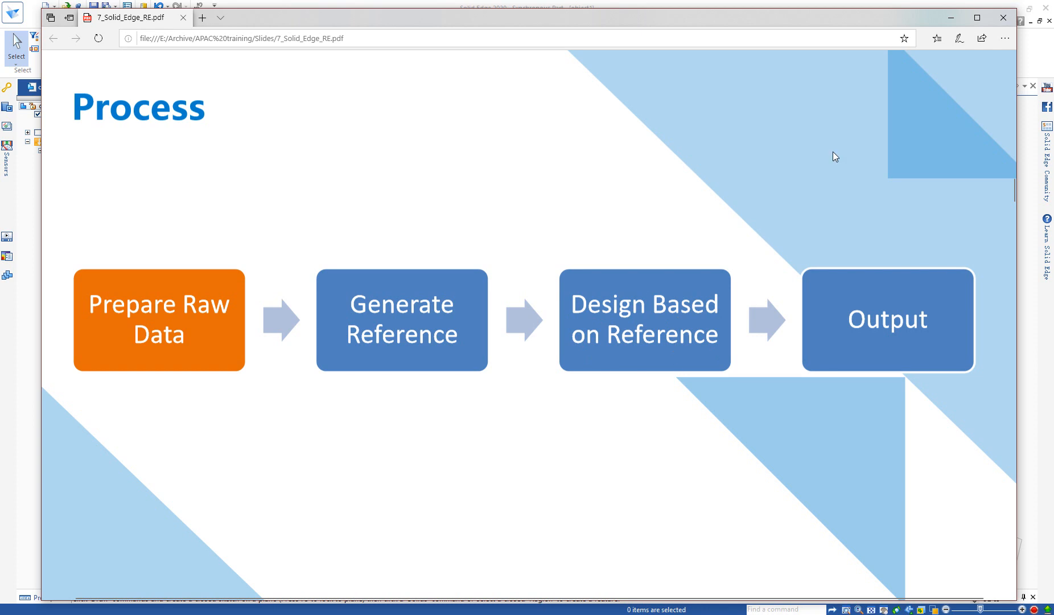
{"action": "left_click", "coordinate": [950, 18]}
{"action": "middle_click_drag", "start_coordinate": [683, 432], "coordinate": [787, 387]}
{"action": "middle_click_drag", "start_coordinate": [643, 305], "coordinate": [580, 454]}
{"action": "middle_click_drag", "start_coordinate": [650, 413], "coordinate": [643, 349]}
{"action": "scroll", "coordinate": [643, 348], "scroll_direction": "up", "scroll_amount": 3}
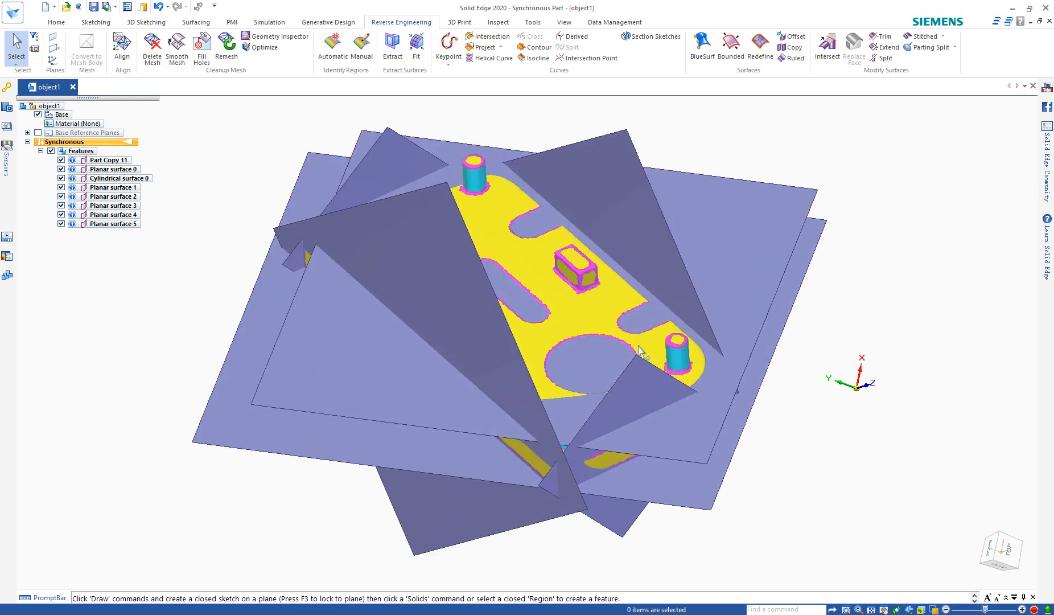
{"action": "middle_click_drag", "start_coordinate": [627, 392], "coordinate": [611, 362]}
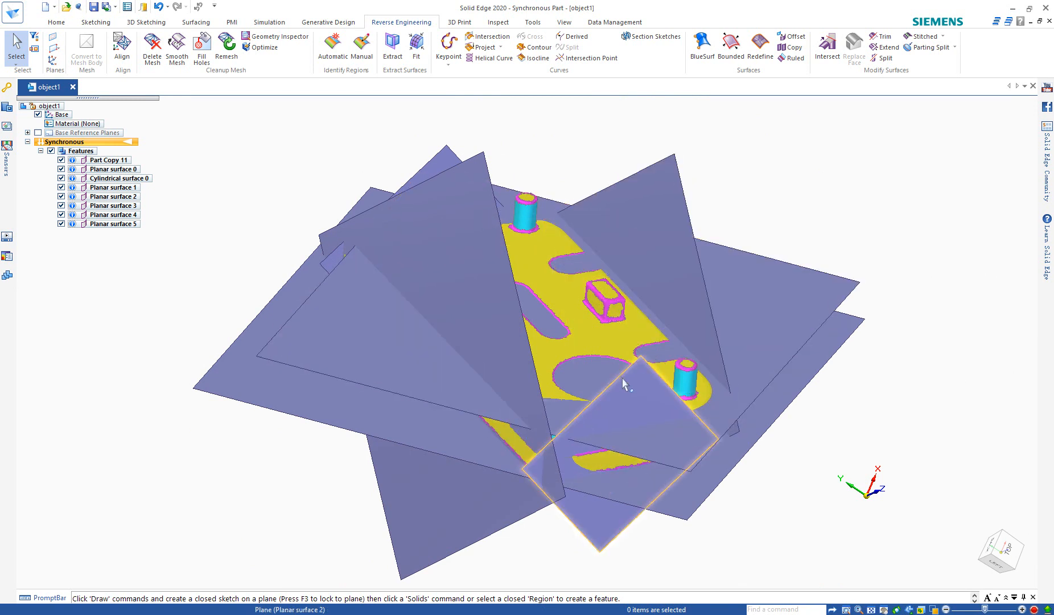
{"action": "middle_click_drag", "start_coordinate": [679, 426], "coordinate": [724, 438]}
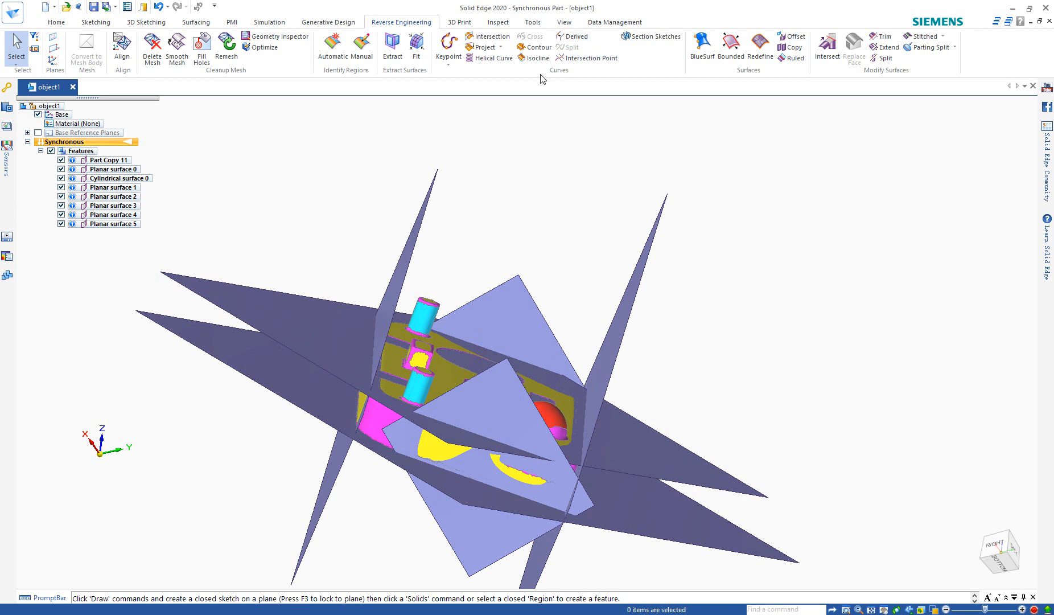
{"action": "middle_click_drag", "start_coordinate": [668, 346], "coordinate": [761, 210]}
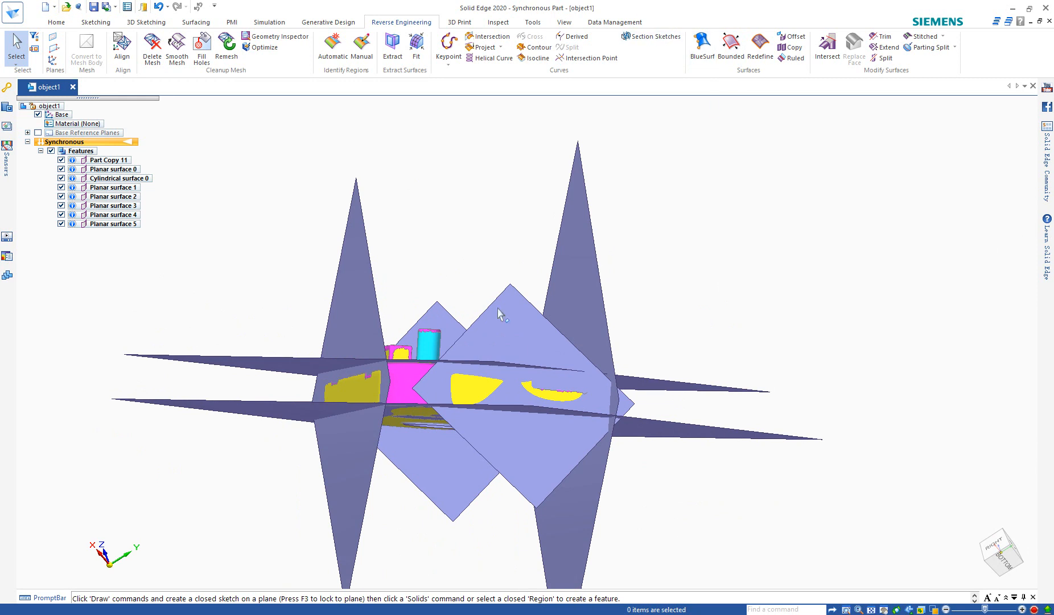
{"action": "middle_click_drag", "start_coordinate": [468, 313], "coordinate": [593, 402]}
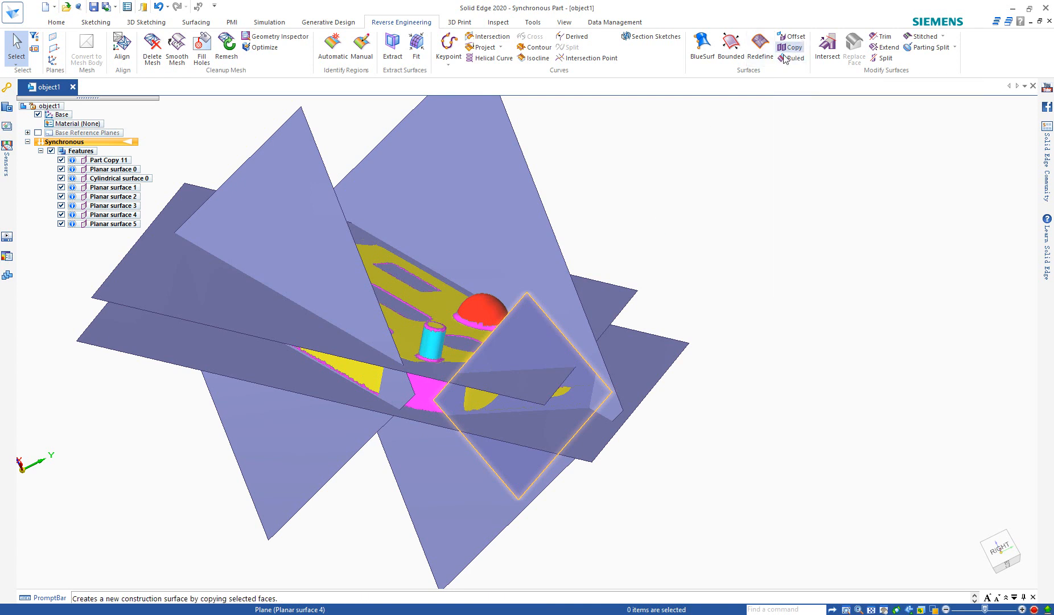
Extend the upper edge of Planar surface 4 at the plate's dome end by about 1644 mm
{"action": "left_click", "coordinate": [886, 51]}
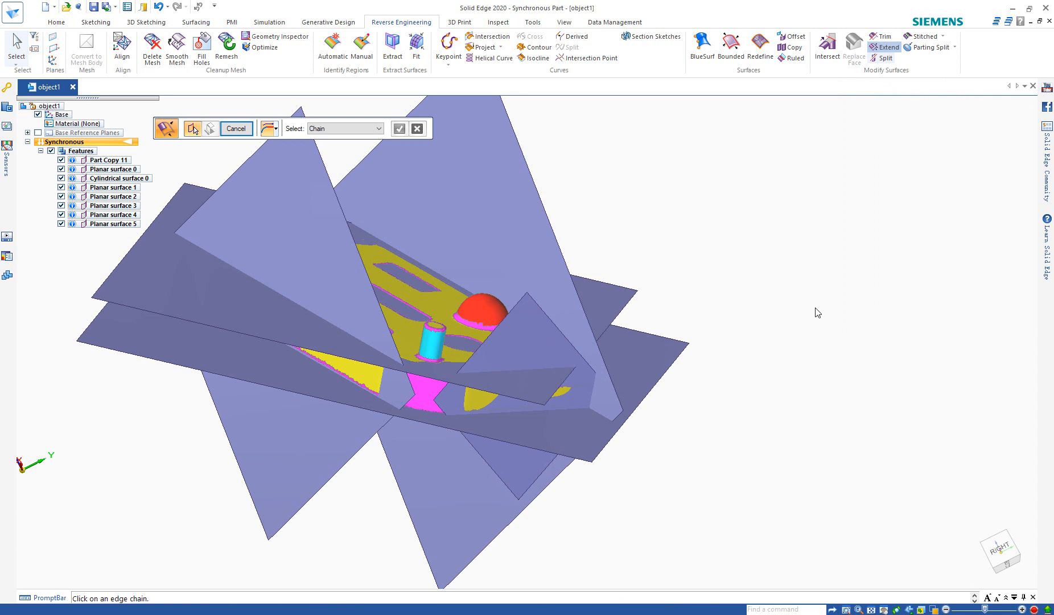
{"action": "middle_click_drag", "start_coordinate": [771, 429], "coordinate": [707, 432]}
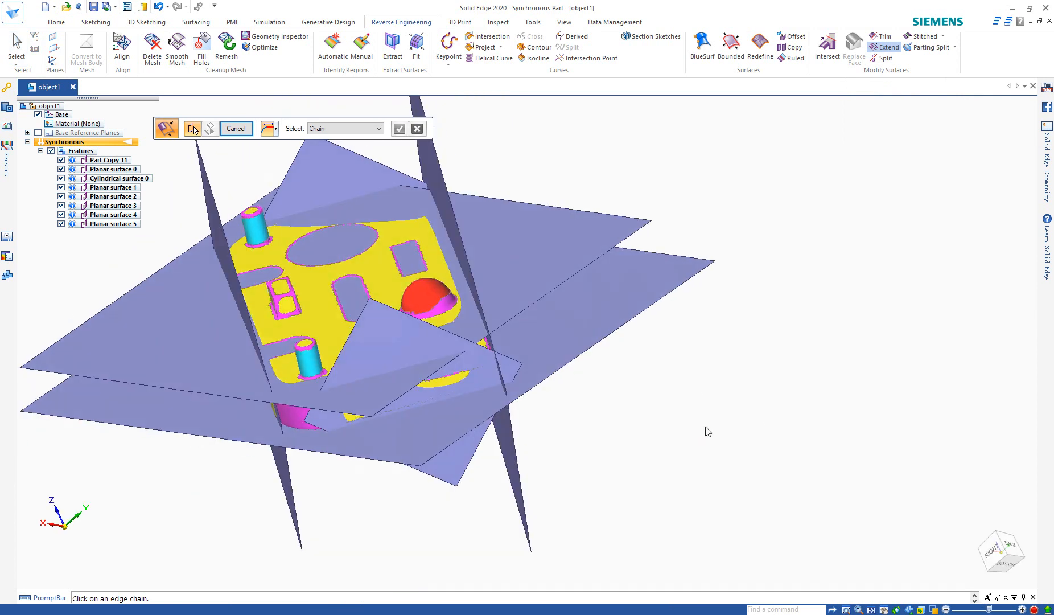
{"action": "left_click", "coordinate": [458, 340]}
{"action": "right_click", "coordinate": [663, 361]}
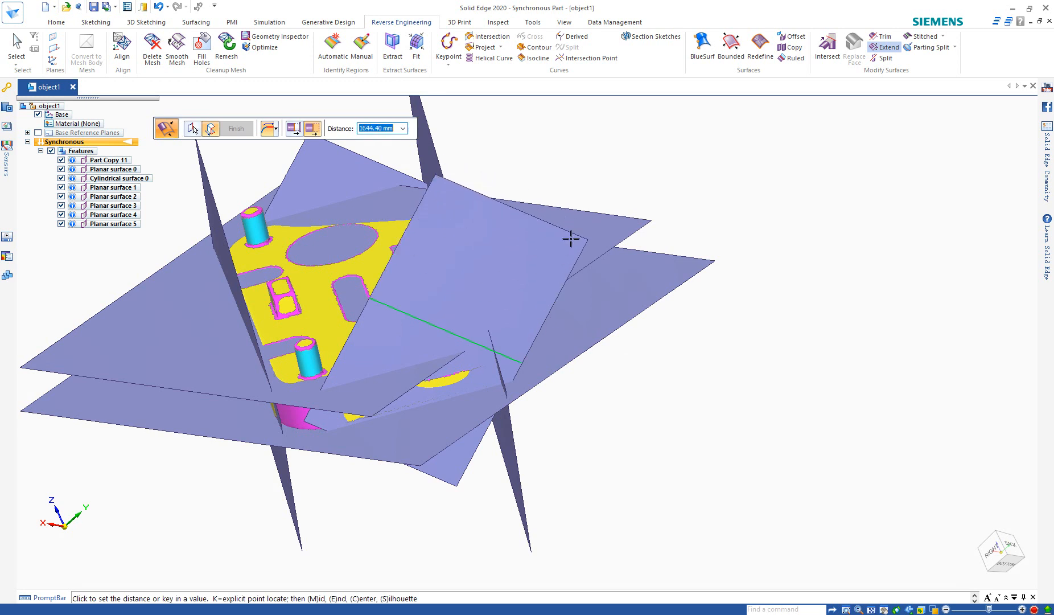
{"action": "left_click", "coordinate": [571, 237]}
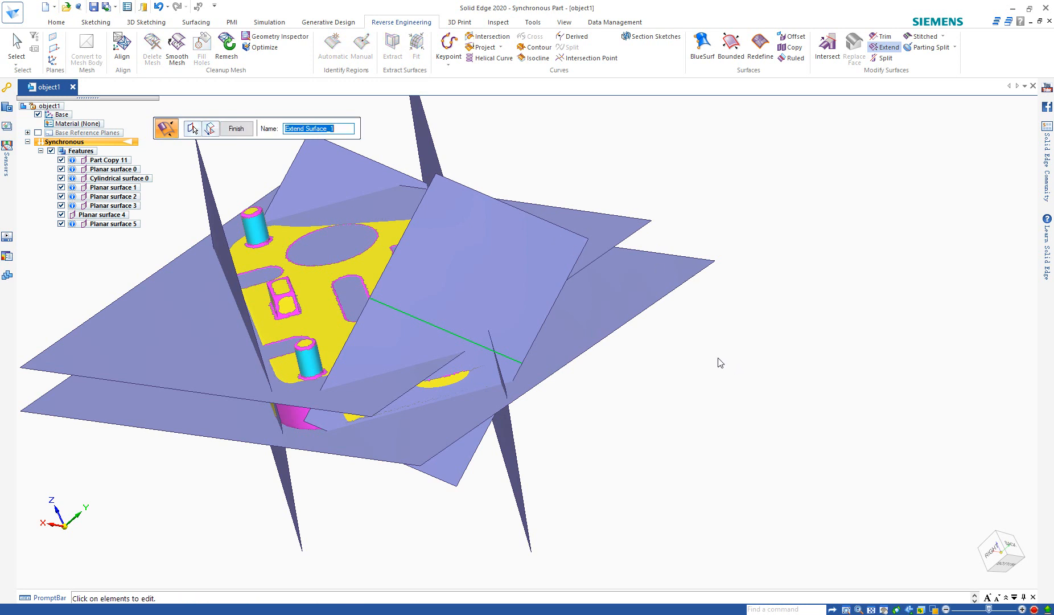
{"action": "key", "text": "Return"}
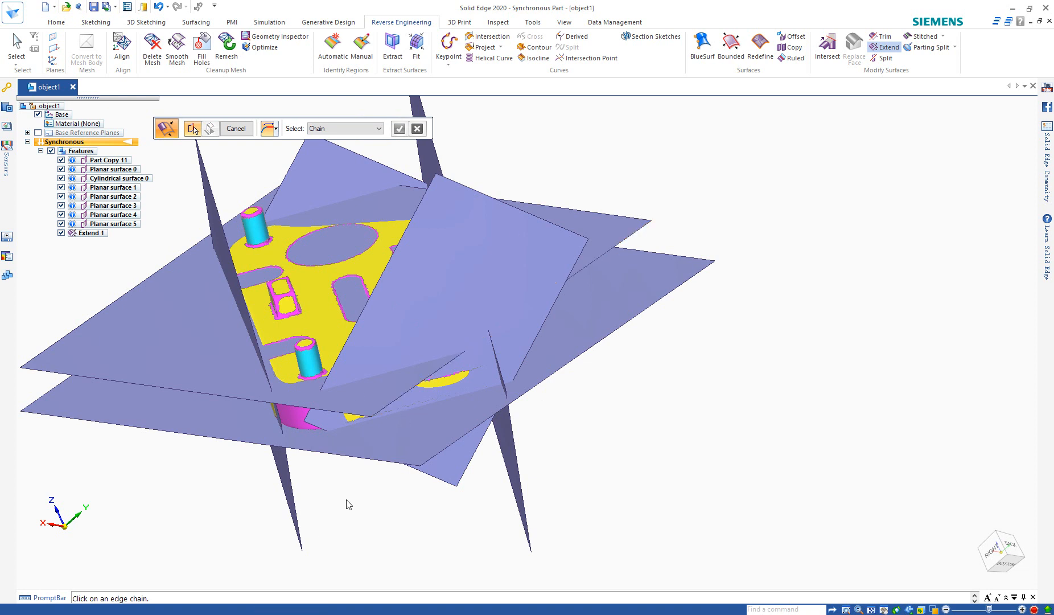
Extend the opposite, lower edge of Planar surface 4 by about 1389 mm
{"action": "middle_click_drag", "start_coordinate": [385, 497], "coordinate": [425, 420]}
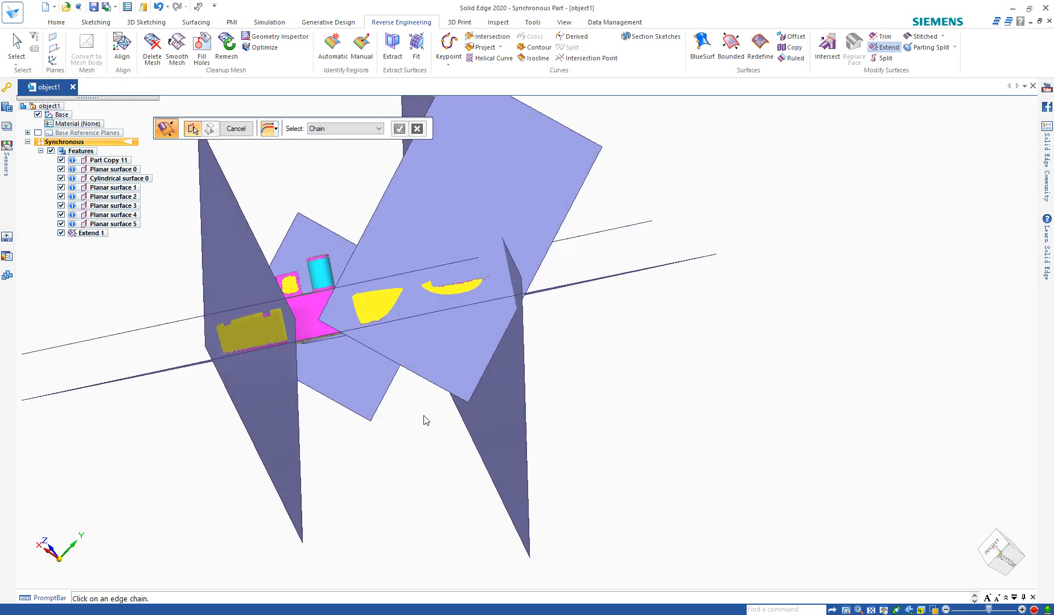
{"action": "left_click", "coordinate": [431, 387]}
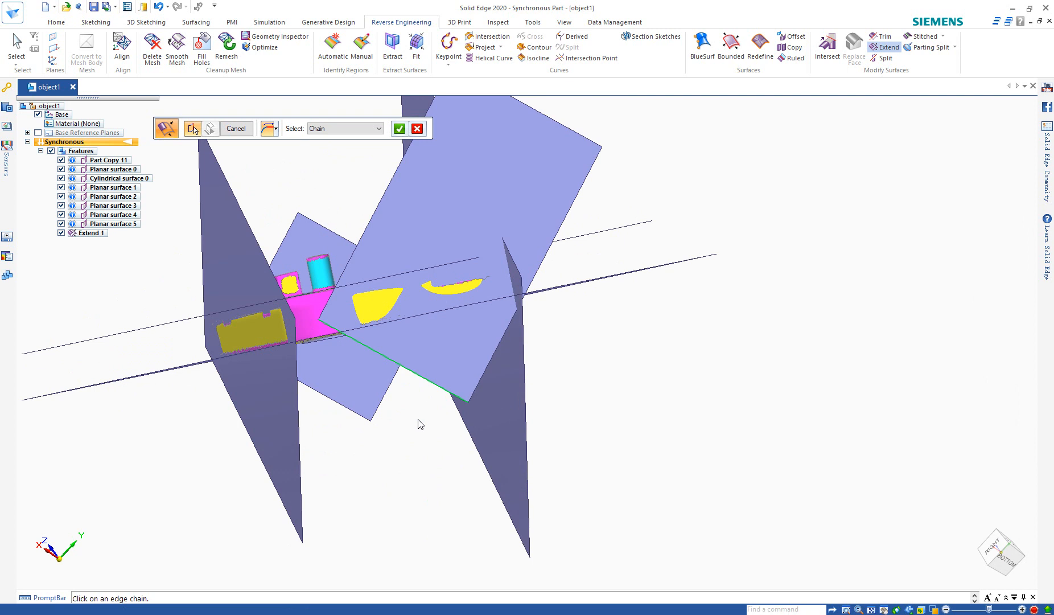
{"action": "right_click", "coordinate": [419, 462]}
{"action": "left_click", "coordinate": [397, 497]}
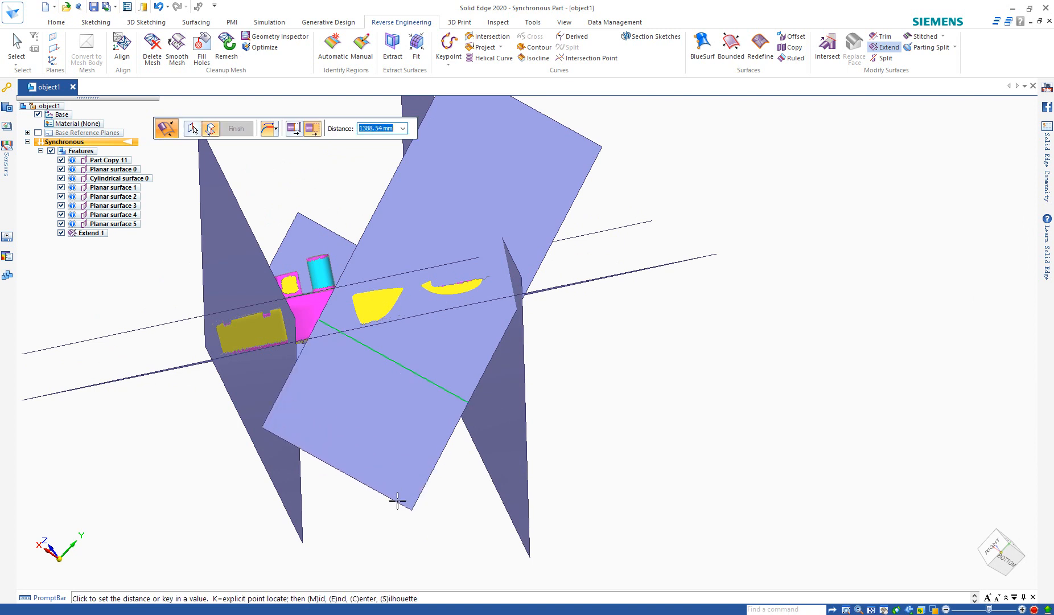
{"action": "right_click", "coordinate": [426, 504]}
Extend the two long side edges of the dome-end plane outward, the first by about 3724 mm
{"action": "middle_click_drag", "start_coordinate": [500, 494], "coordinate": [538, 492]}
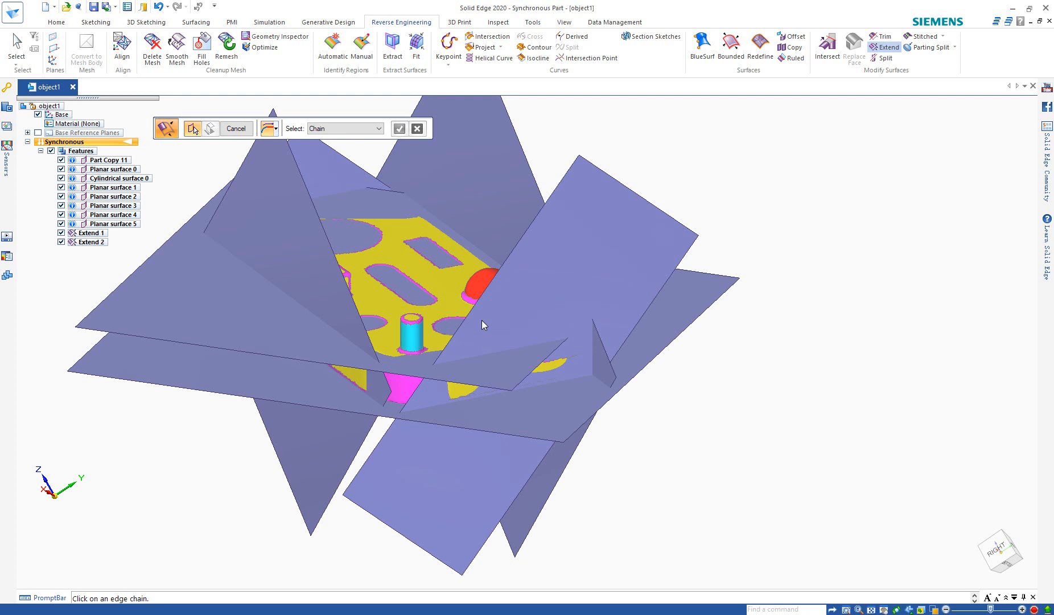
{"action": "left_click", "coordinate": [487, 287]}
{"action": "right_click", "coordinate": [436, 290]}
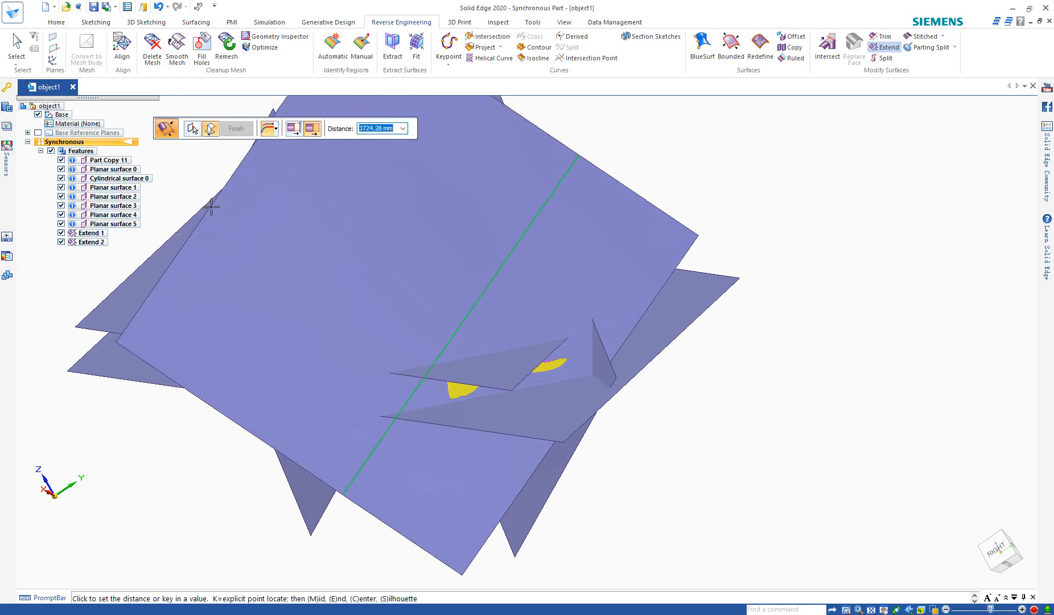
{"action": "left_click", "coordinate": [204, 206]}
{"action": "middle_click_drag", "start_coordinate": [595, 364], "coordinate": [557, 333]}
{"action": "left_click", "coordinate": [589, 307]}
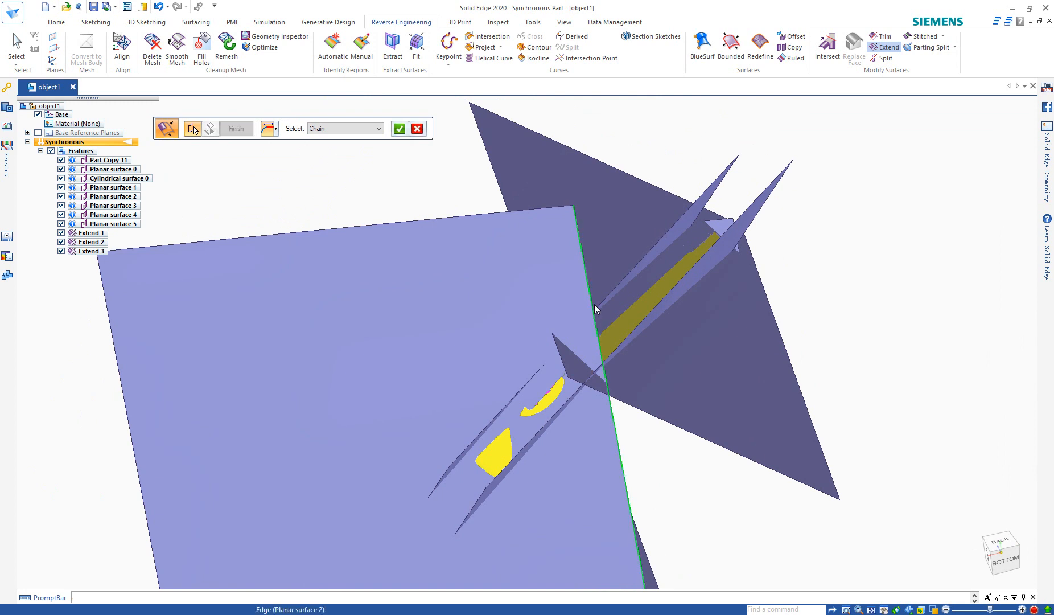
{"action": "right_click", "coordinate": [594, 308]}
{"action": "left_click", "coordinate": [671, 299]}
Extend the edges of Planar surface 2 at the large-hole end outward, the first by about 1192 mm
{"action": "middle_click_drag", "start_coordinate": [688, 304], "coordinate": [623, 339]}
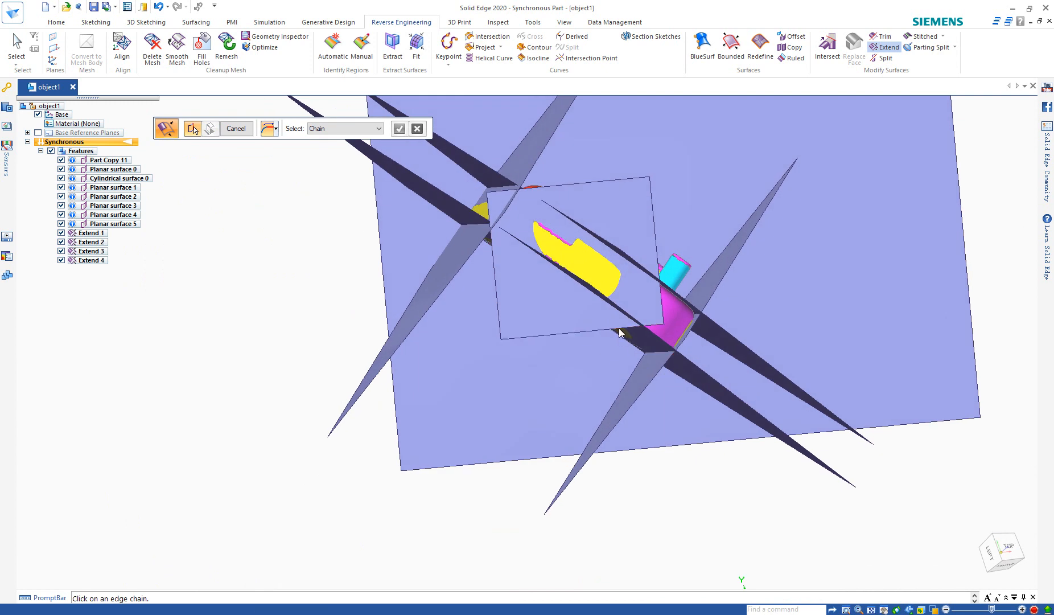
{"action": "left_click", "coordinate": [619, 329]}
{"action": "left_click", "coordinate": [640, 431]}
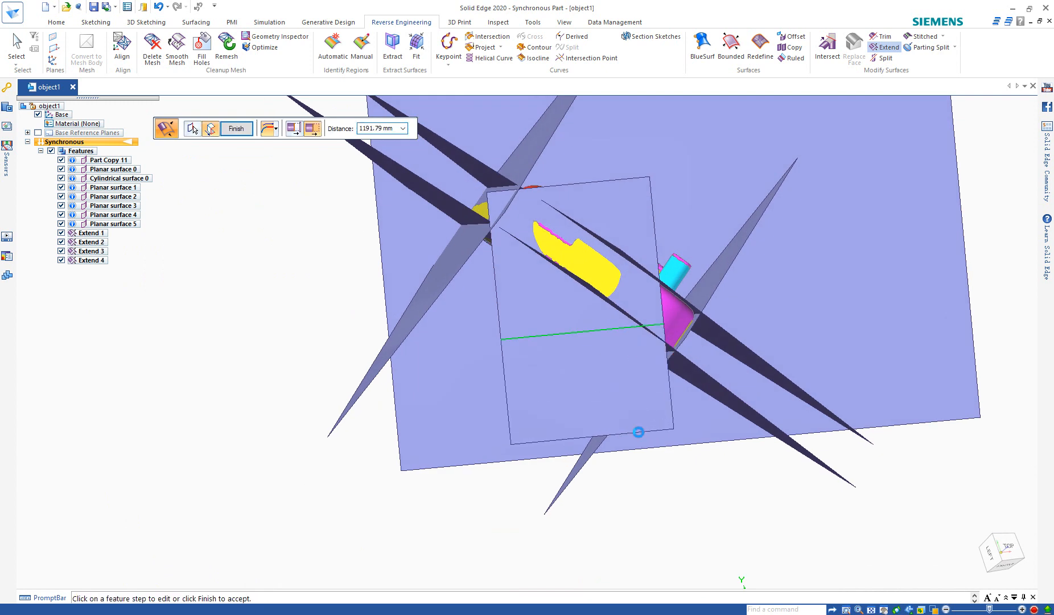
{"action": "left_click", "coordinate": [666, 310]}
{"action": "left_click", "coordinate": [749, 377]}
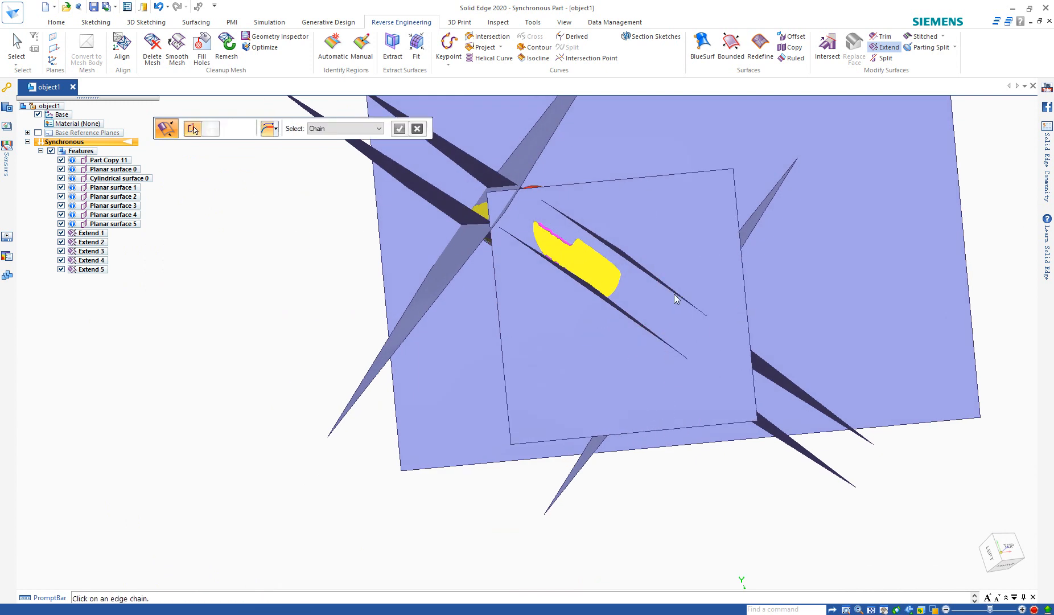
{"action": "left_click", "coordinate": [550, 187]}
{"action": "left_click", "coordinate": [545, 155]}
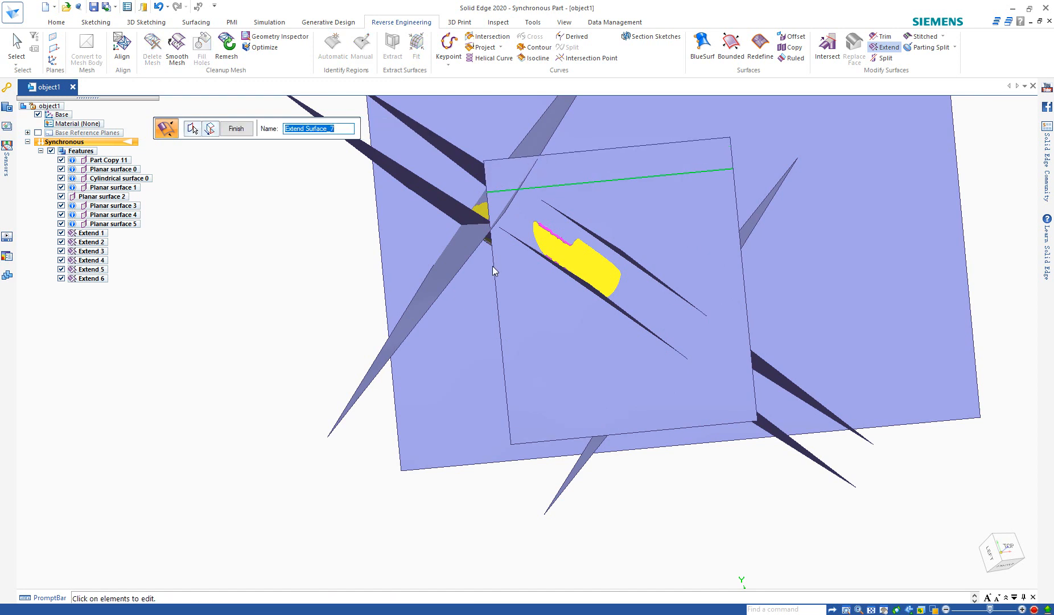
{"action": "middle_click_drag", "start_coordinate": [551, 235], "coordinate": [504, 322]}
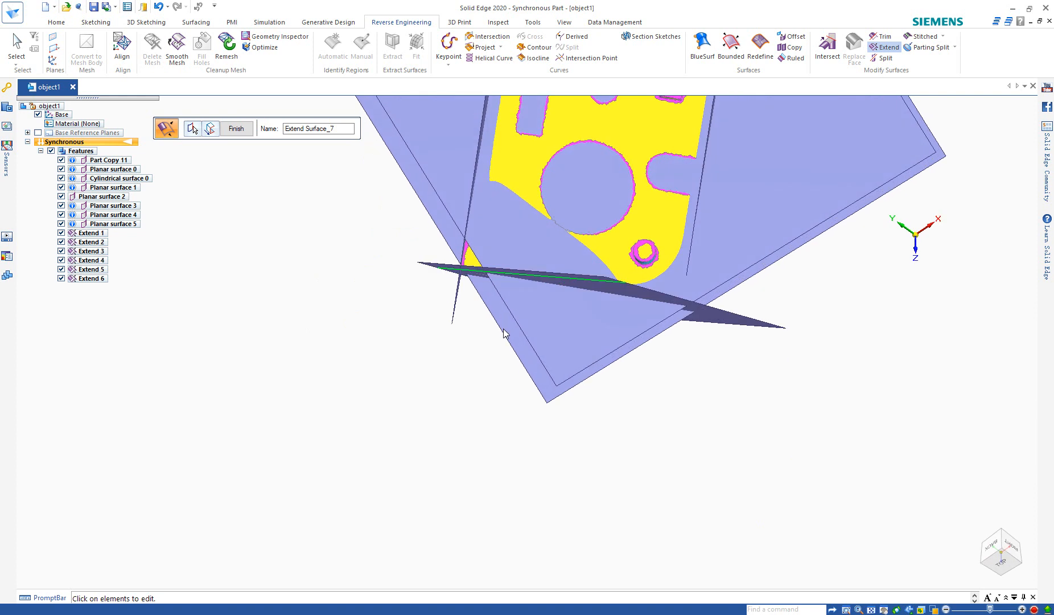
{"action": "middle_click_drag", "start_coordinate": [533, 327], "coordinate": [519, 313]}
{"action": "right_click", "coordinate": [519, 313]}
Extend the adjacent edges of the two large parallel planes past the large-hole end, the first by about 334 mm
{"action": "left_click", "coordinate": [488, 342]}
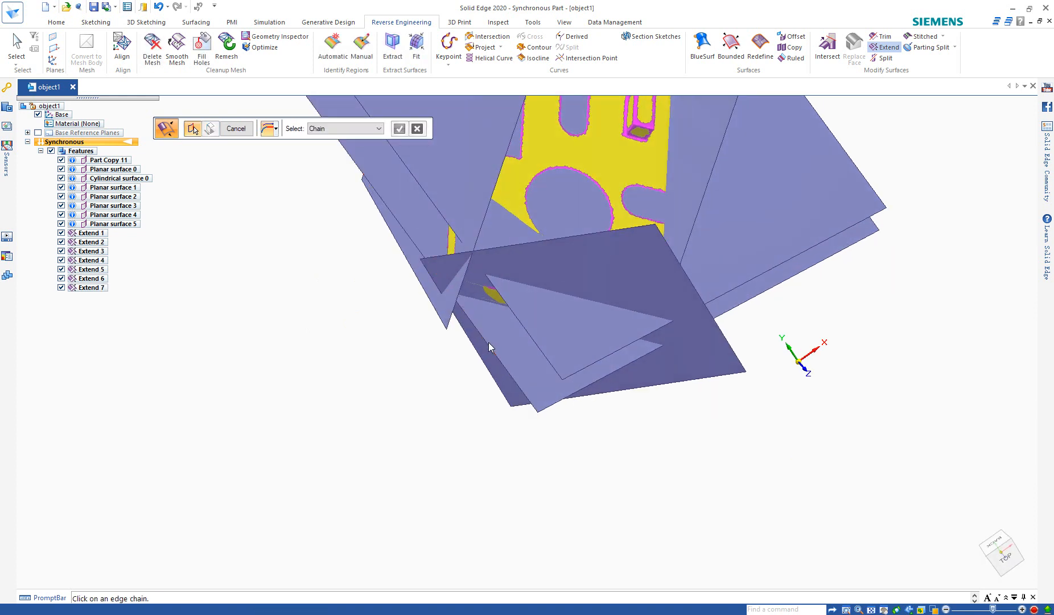
{"action": "right_click", "coordinate": [488, 341]}
{"action": "left_click", "coordinate": [449, 366]}
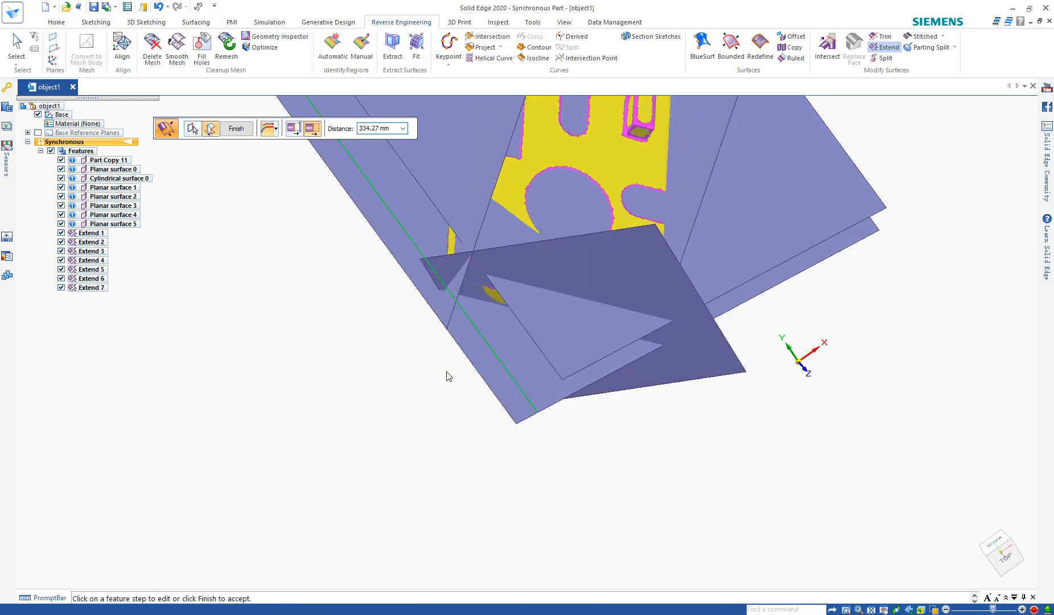
{"action": "right_click", "coordinate": [510, 310]}
{"action": "left_click", "coordinate": [474, 346]}
Extend the edge of the large parallel plane nearest the cylindrical boss beside the large hole outward
{"action": "middle_click_drag", "start_coordinate": [621, 323], "coordinate": [621, 349]}
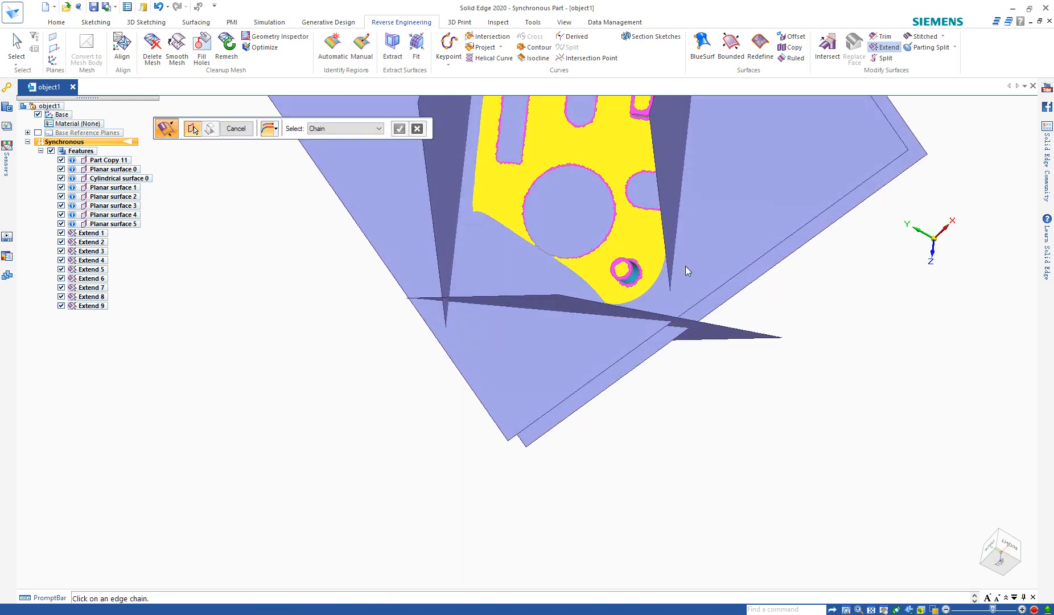
{"action": "middle_click_drag", "start_coordinate": [695, 266], "coordinate": [704, 274]}
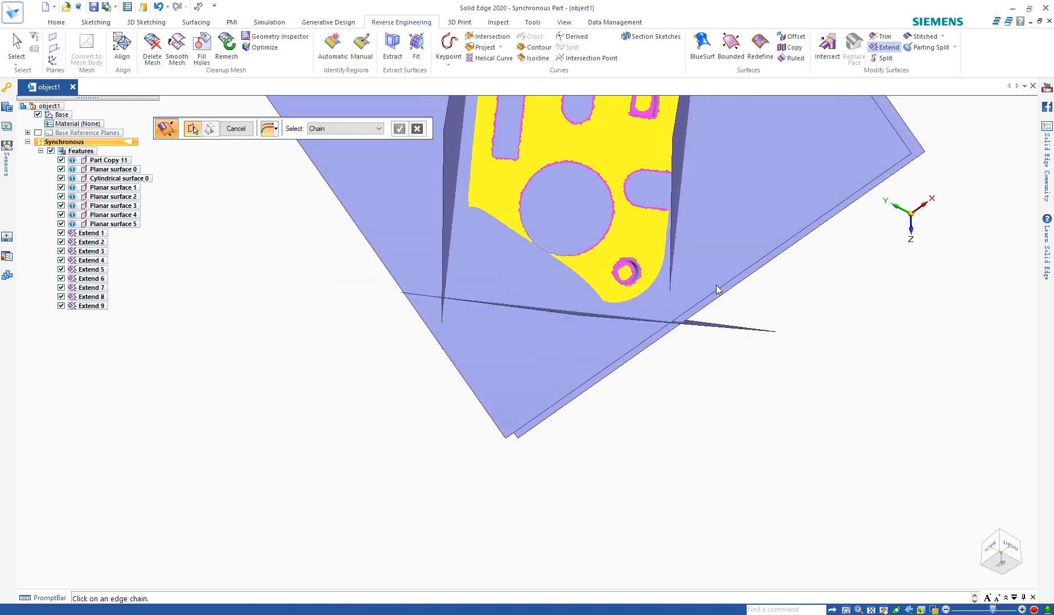
{"action": "left_click", "coordinate": [717, 288]}
{"action": "right_click", "coordinate": [718, 289]}
{"action": "left_click", "coordinate": [740, 320]}
Extend the outer edges of a large parallel plane farther past the dome end of the scanned plate
{"action": "middle_click_drag", "start_coordinate": [742, 317], "coordinate": [645, 208]}
{"action": "left_click", "coordinate": [732, 164]}
{"action": "left_click", "coordinate": [840, 122]}
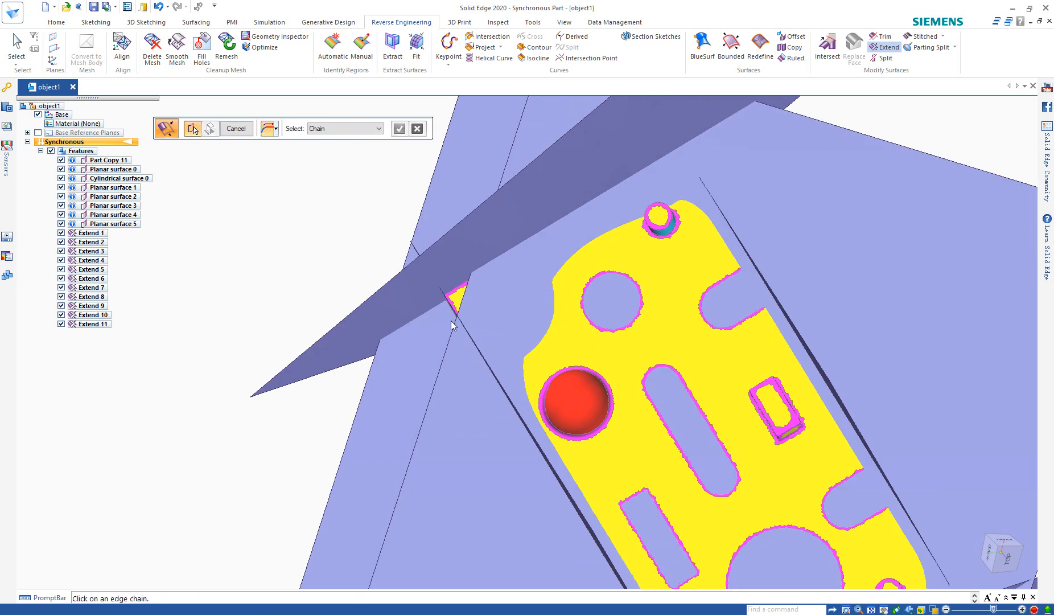
{"action": "left_click", "coordinate": [453, 336]}
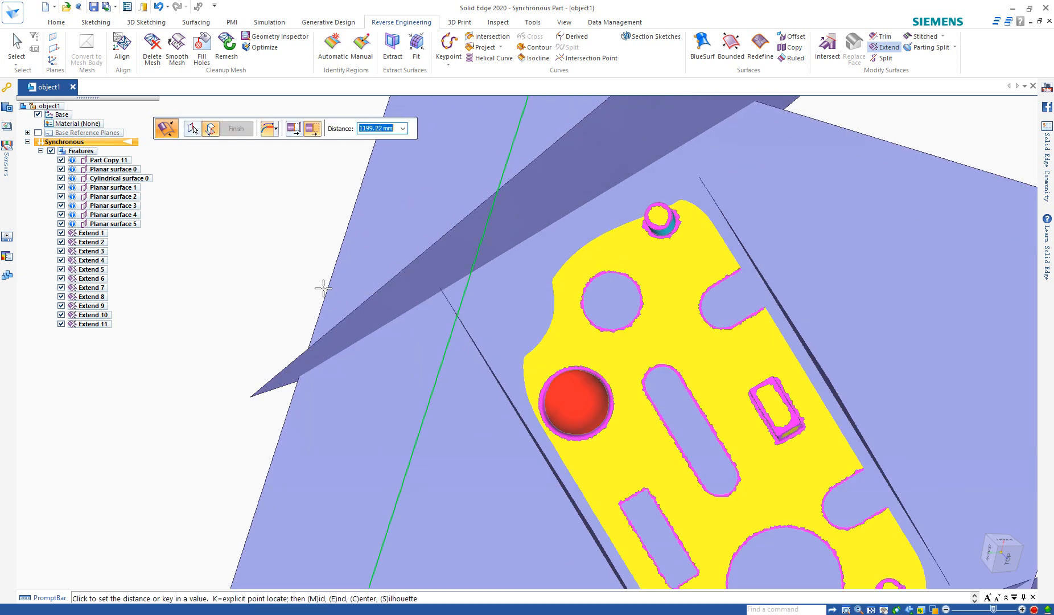
{"action": "left_click", "coordinate": [442, 342]}
{"action": "middle_click_drag", "start_coordinate": [442, 343], "coordinate": [723, 550]}
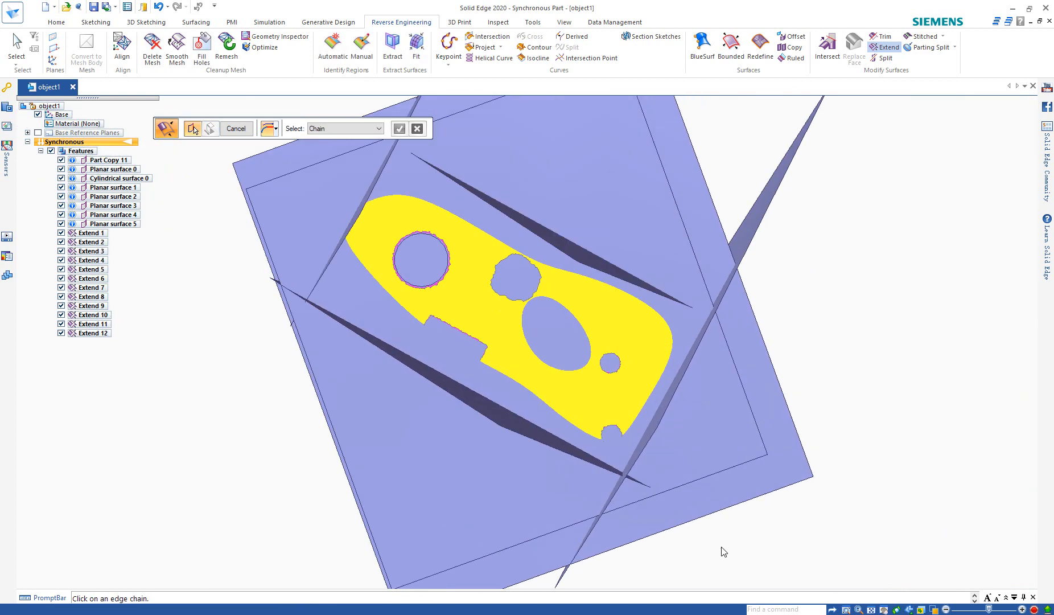
Extend two adjacent edges of the smaller large parallel plane outward, the first by about 1394 mm
{"action": "scroll", "coordinate": [718, 450], "scroll_direction": "down", "scroll_amount": 4}
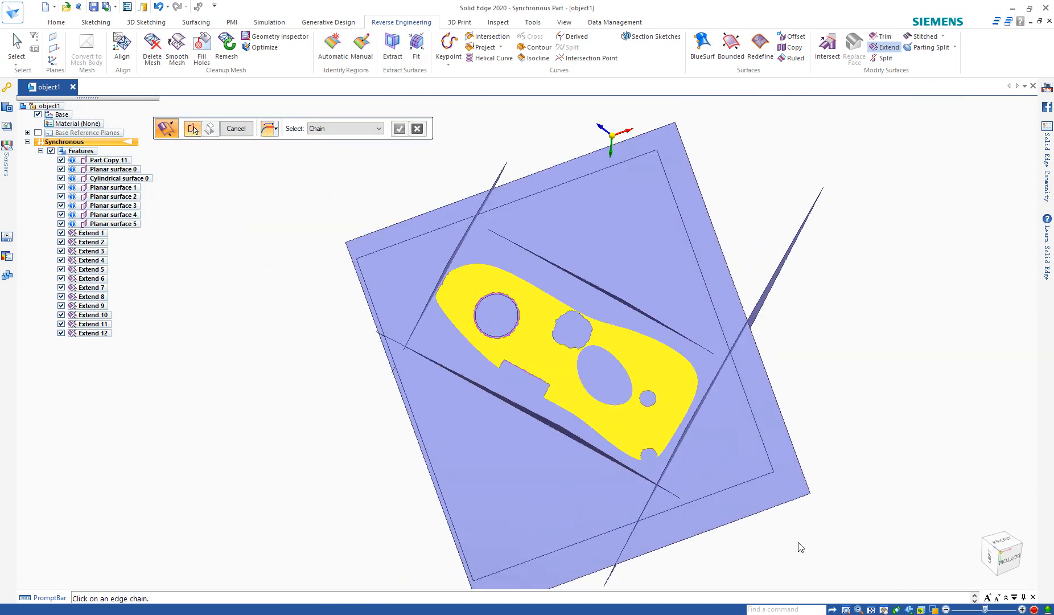
{"action": "scroll", "coordinate": [659, 318], "scroll_direction": "up", "scroll_amount": 2}
{"action": "middle_click_drag", "start_coordinate": [659, 317], "coordinate": [603, 483]}
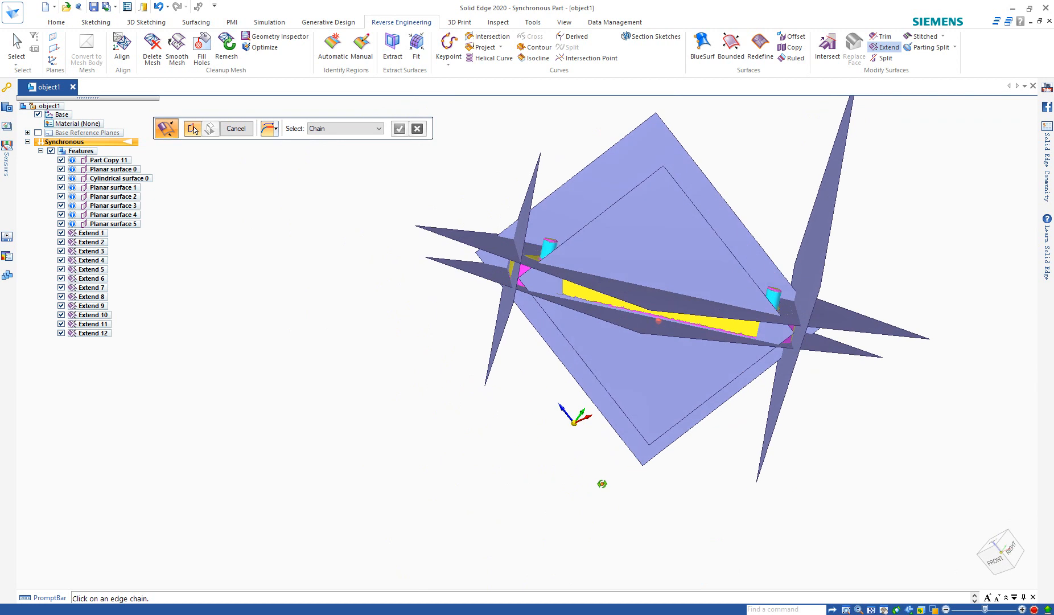
{"action": "left_click", "coordinate": [626, 198]}
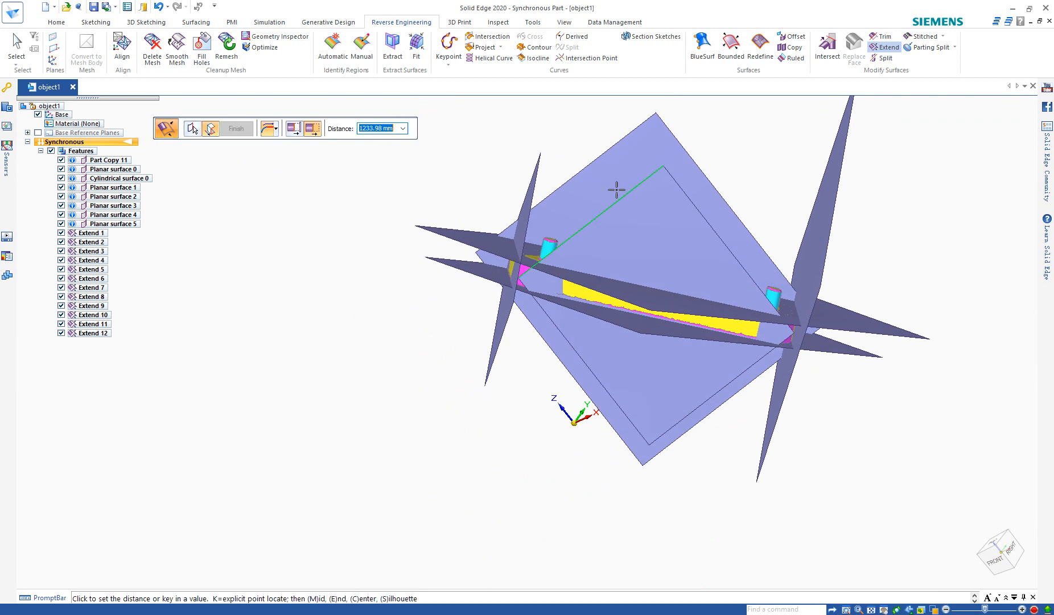
{"action": "left_click", "coordinate": [571, 143]}
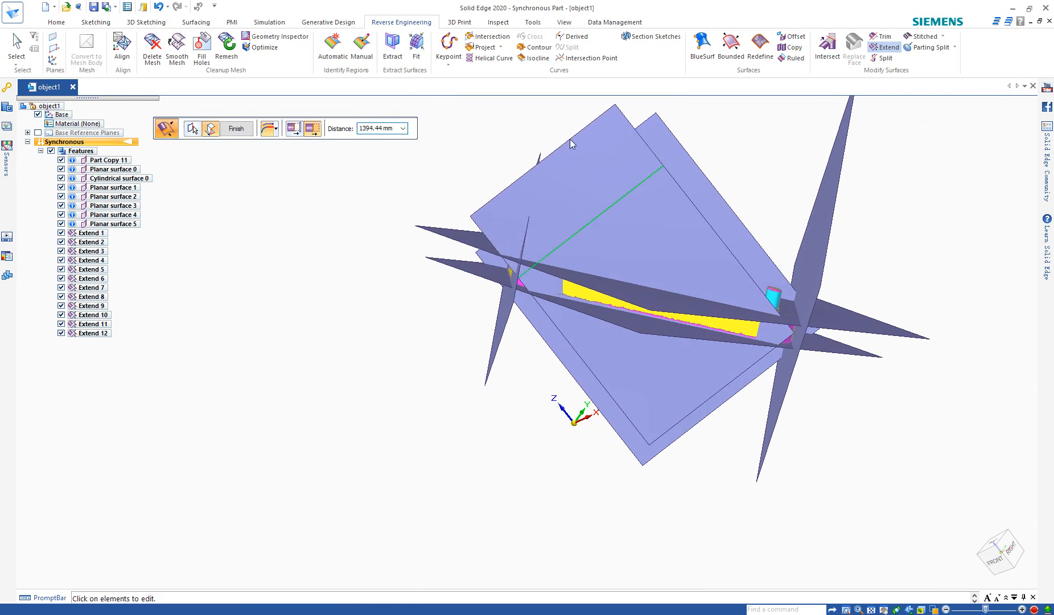
{"action": "left_click", "coordinate": [544, 367]}
{"action": "left_click", "coordinate": [549, 398]}
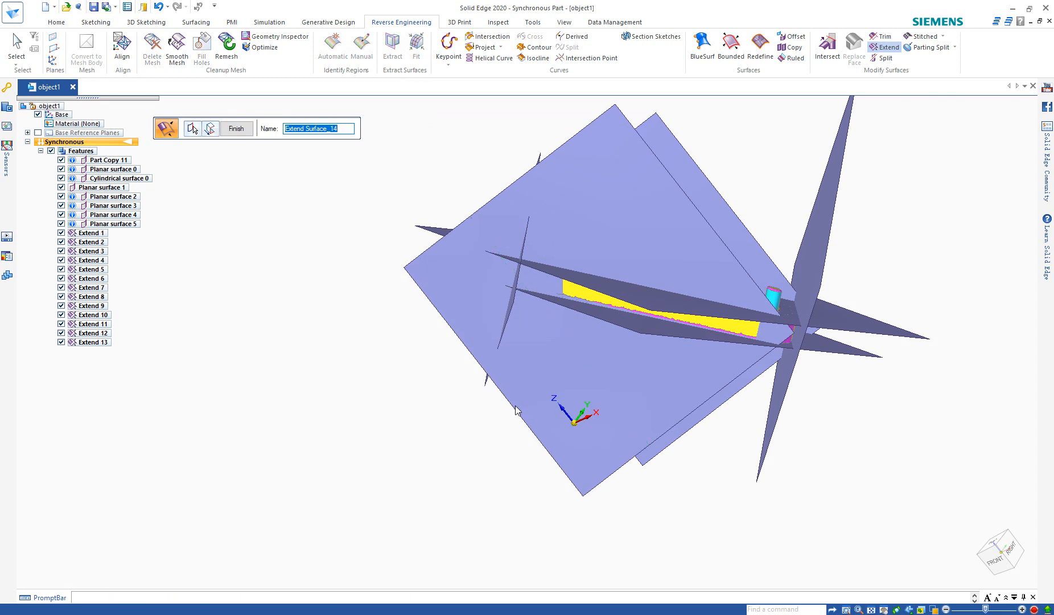
Extend the remaining two edges of the same large plane outward past the end planes
{"action": "left_click", "coordinate": [763, 362]}
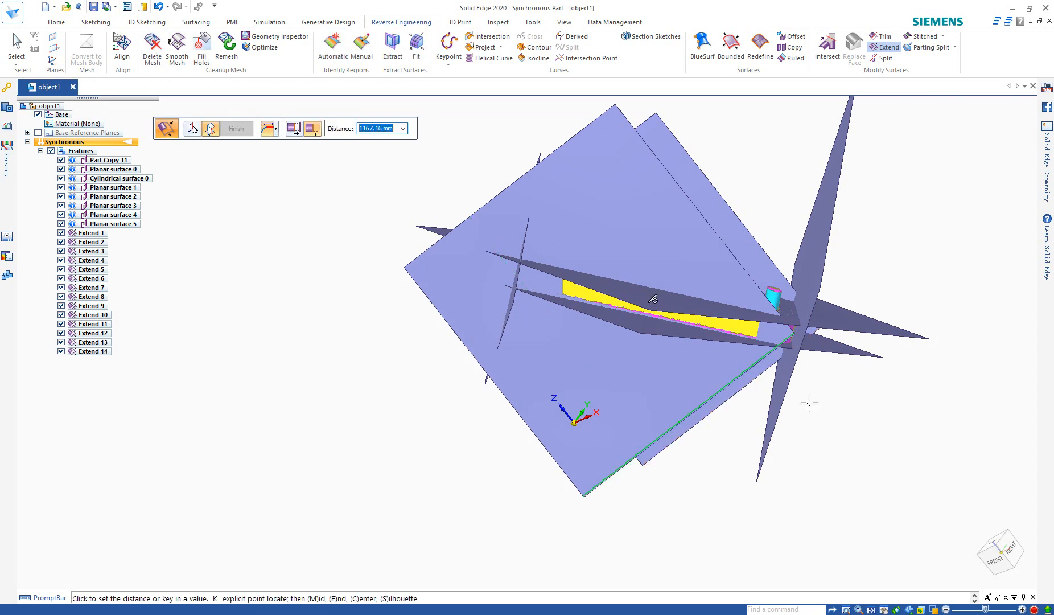
{"action": "left_click", "coordinate": [837, 404]}
{"action": "left_click", "coordinate": [753, 278]}
{"action": "left_click", "coordinate": [857, 239]}
{"action": "right_click", "coordinate": [859, 242]}
Examine from several sides how the extended end, side and large planes cross around the scanned plate
{"action": "middle_click_drag", "start_coordinate": [897, 294], "coordinate": [752, 385]}
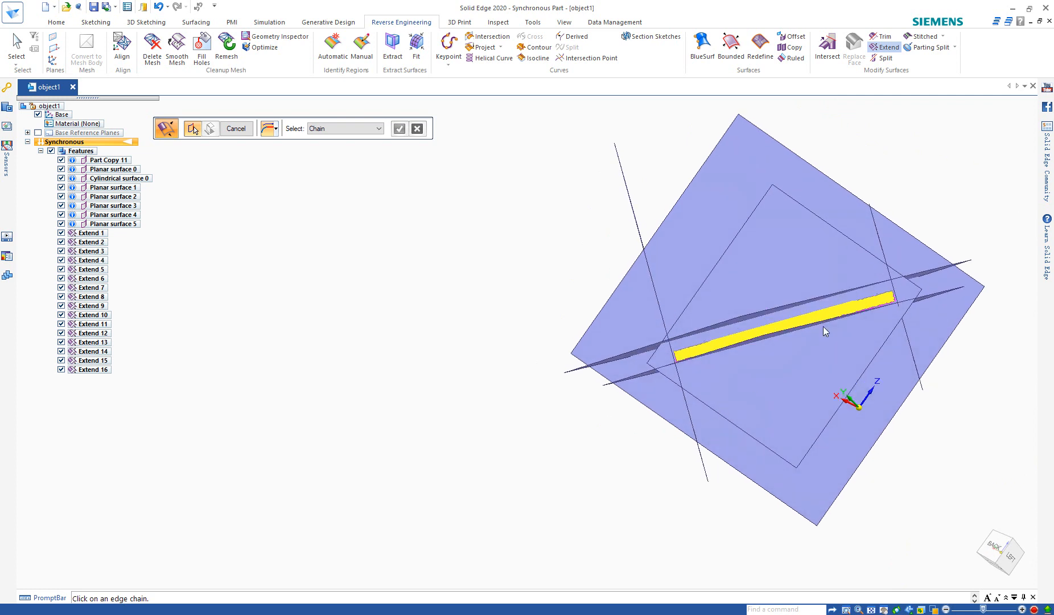
{"action": "scroll", "coordinate": [834, 318], "scroll_direction": "up", "scroll_amount": 3}
{"action": "middle_click_drag", "start_coordinate": [910, 307], "coordinate": [746, 322]}
{"action": "middle_click_drag", "start_coordinate": [789, 376], "coordinate": [567, 330]}
{"action": "middle_click_drag", "start_coordinate": [579, 360], "coordinate": [613, 398]}
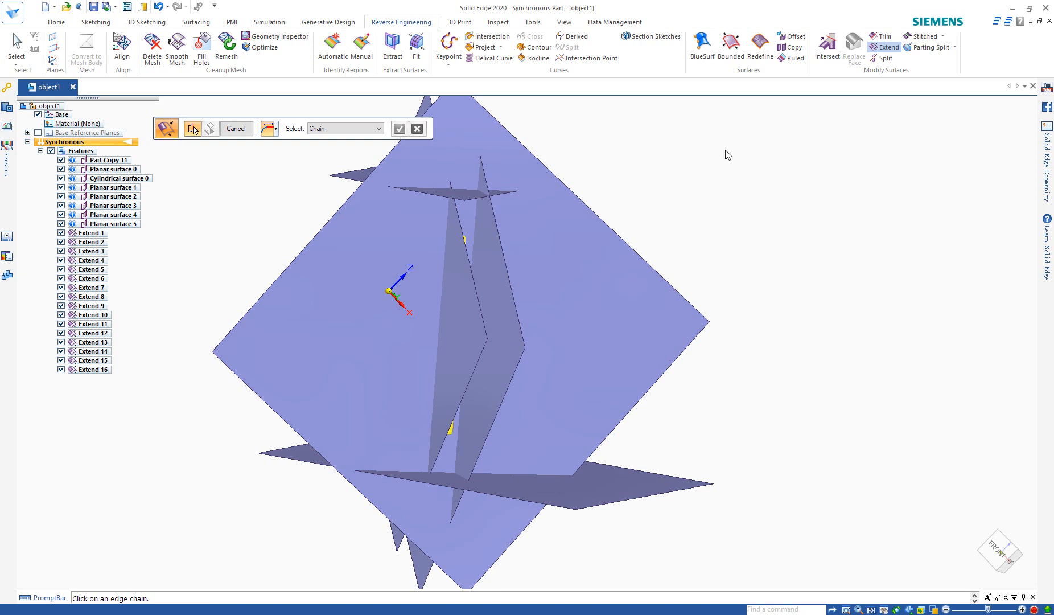
Relate one of the two large planes parallel to the opposite large plane
{"action": "left_click", "coordinate": [60, 22]}
{"action": "middle_click_drag", "start_coordinate": [602, 172], "coordinate": [613, 379]}
{"action": "middle_click_drag", "start_coordinate": [380, 245], "coordinate": [468, 203]}
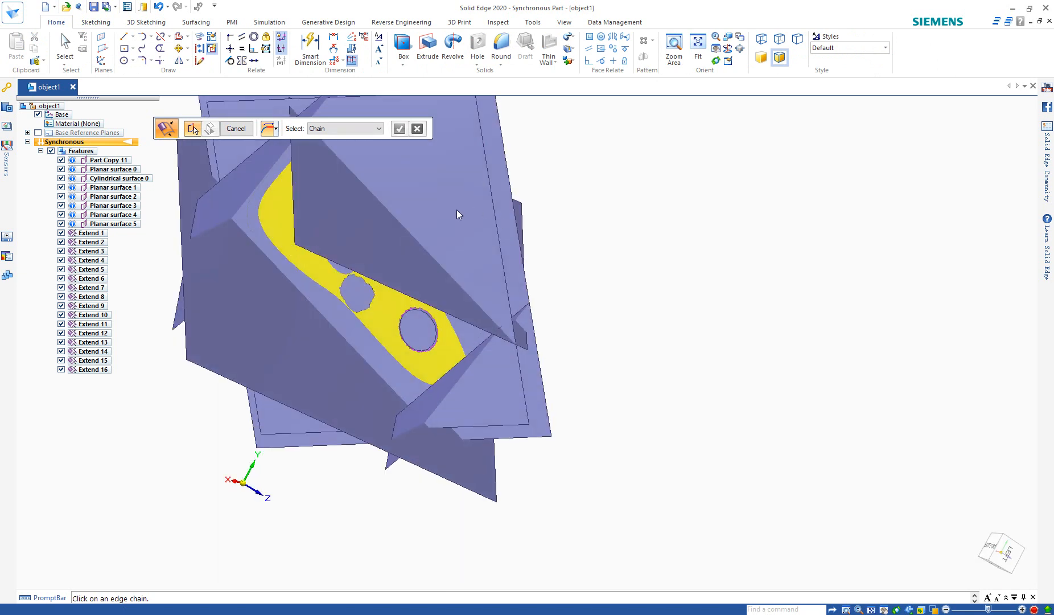
{"action": "middle_click_drag", "start_coordinate": [572, 220], "coordinate": [513, 261]}
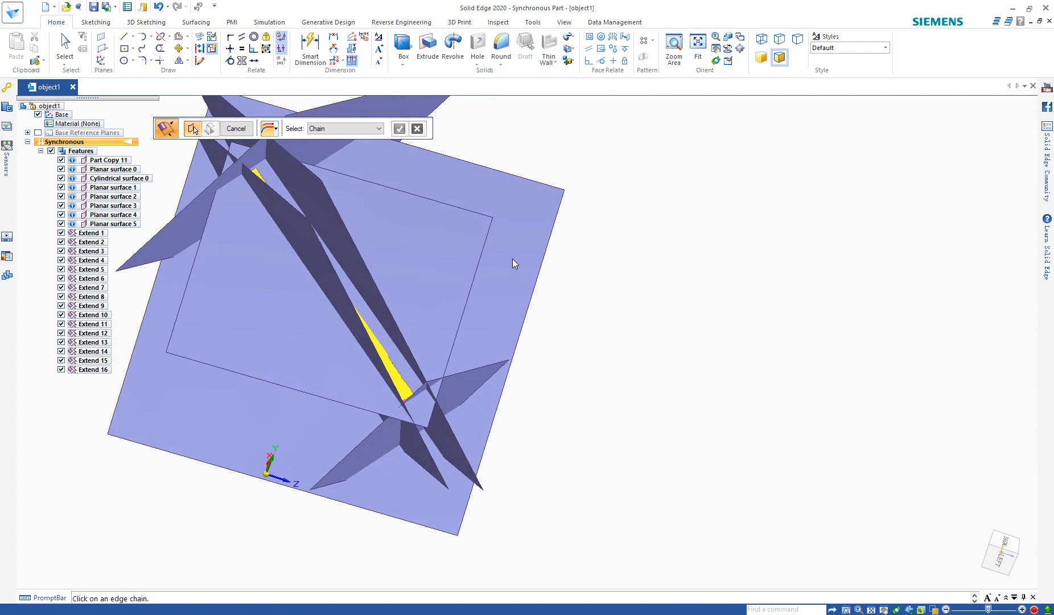
{"action": "left_click", "coordinate": [592, 50]}
{"action": "mouse_move", "coordinate": [633, 153]}
{"action": "middle_mouse_down"}
{"action": "mouse_move", "coordinate": [582, 332]}
{"action": "mouse_move", "coordinate": [560, 274]}
{"action": "mouse_move", "coordinate": [543, 289]}
{"action": "middle_mouse_up"}
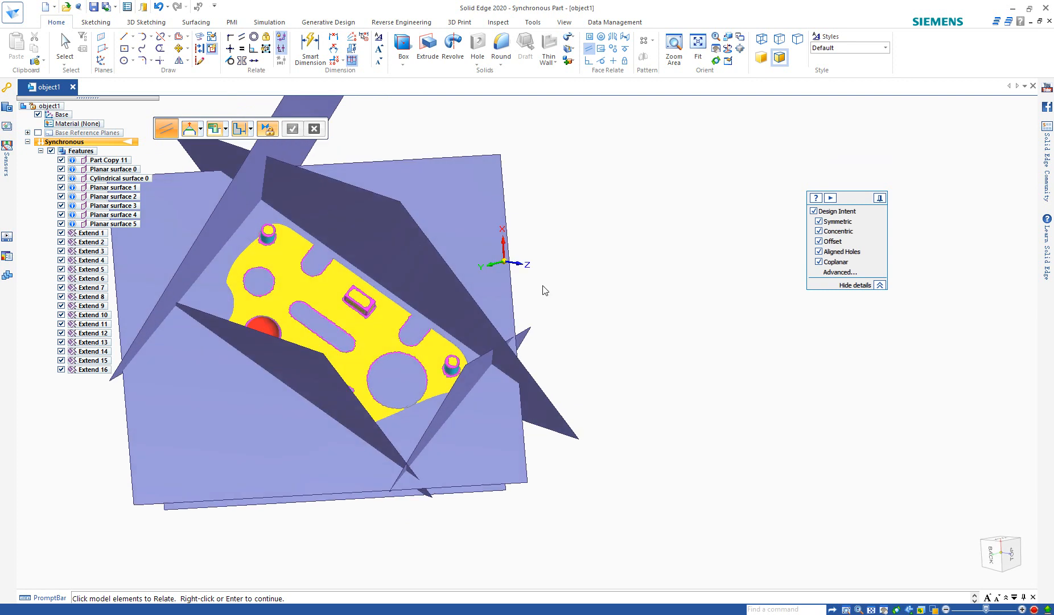
{"action": "left_click", "coordinate": [484, 428]}
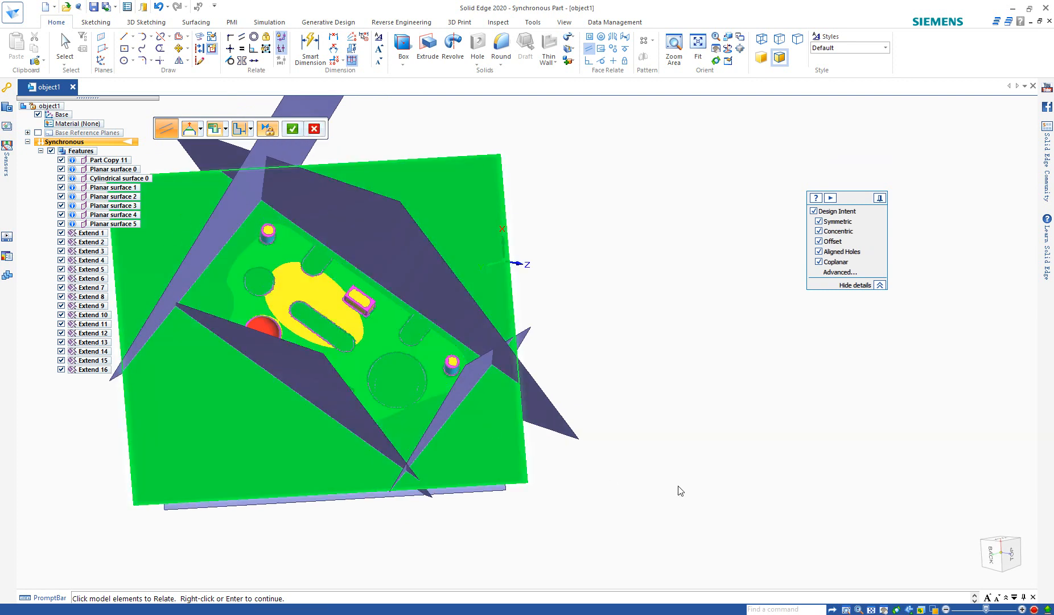
{"action": "middle_click_drag", "start_coordinate": [672, 495], "coordinate": [737, 349]}
{"action": "right_click", "coordinate": [737, 348]}
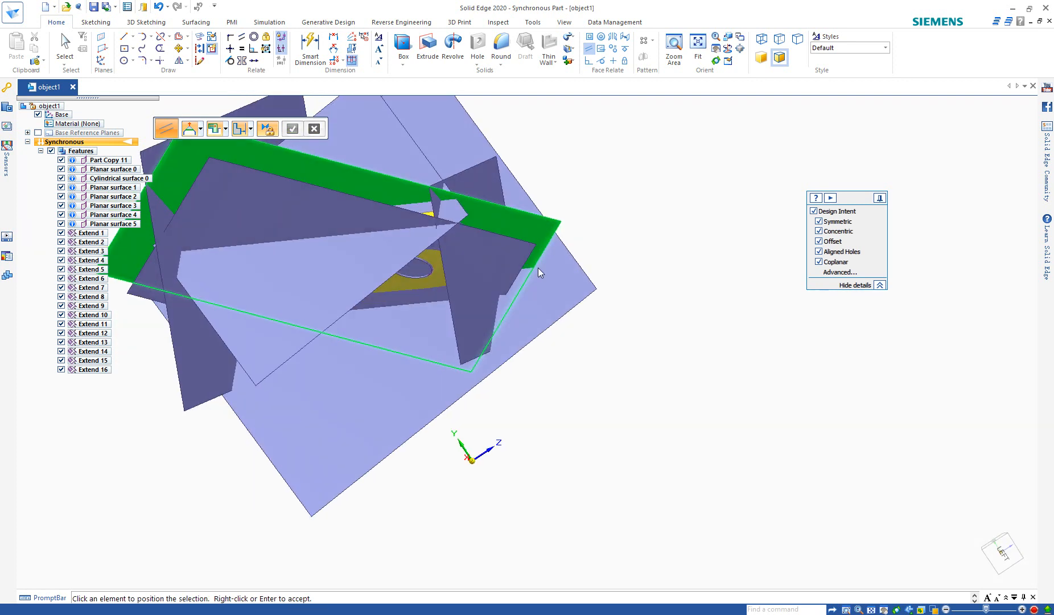
{"action": "left_click", "coordinate": [283, 205]}
{"action": "right_click", "coordinate": [717, 359]}
{"action": "middle_click_drag", "start_coordinate": [704, 325], "coordinate": [593, 433]}
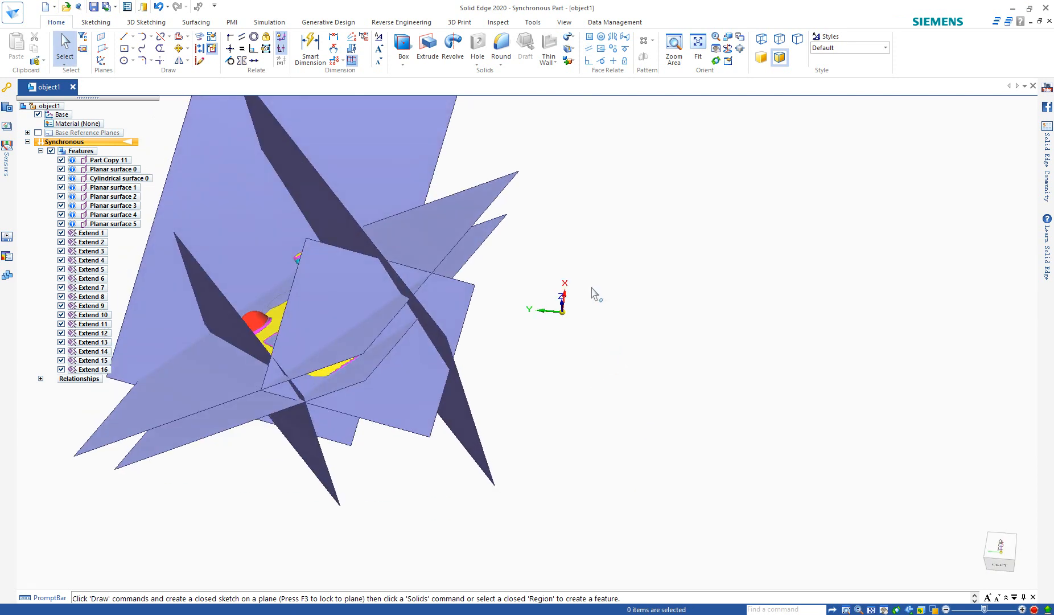
Measure the spacing between the two large parallel planes with a Smart Dimension
{"action": "middle_click_drag", "start_coordinate": [600, 287], "coordinate": [672, 243]}
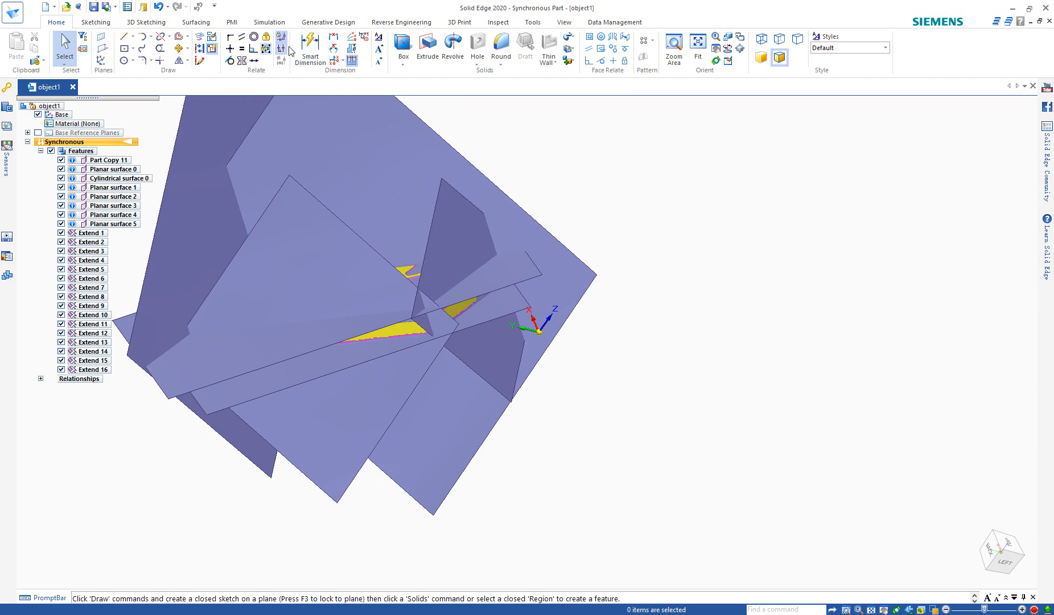
{"action": "left_click", "coordinate": [315, 50]}
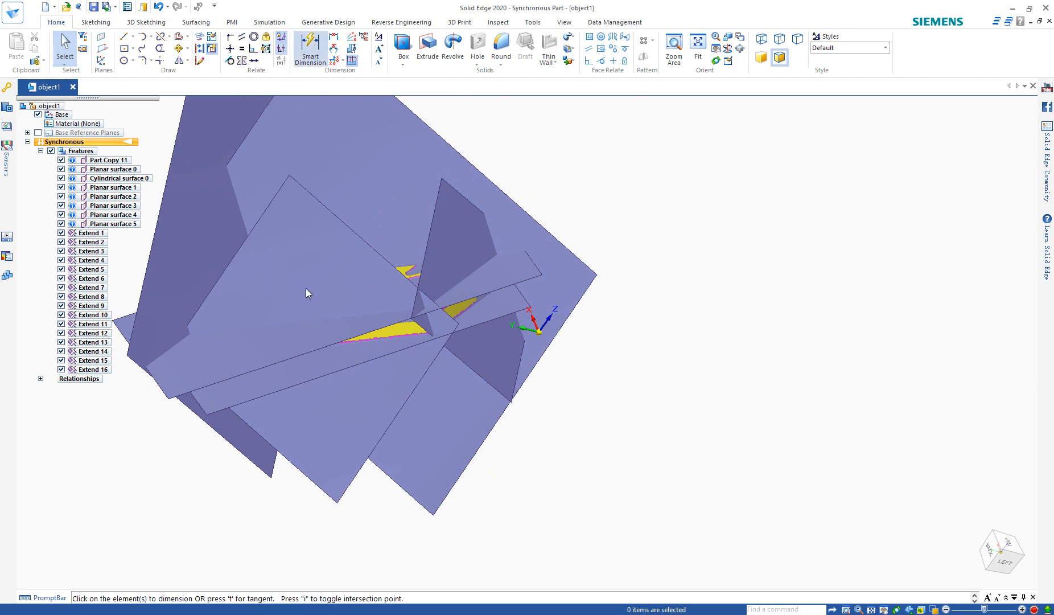
{"action": "left_click", "coordinate": [295, 353]}
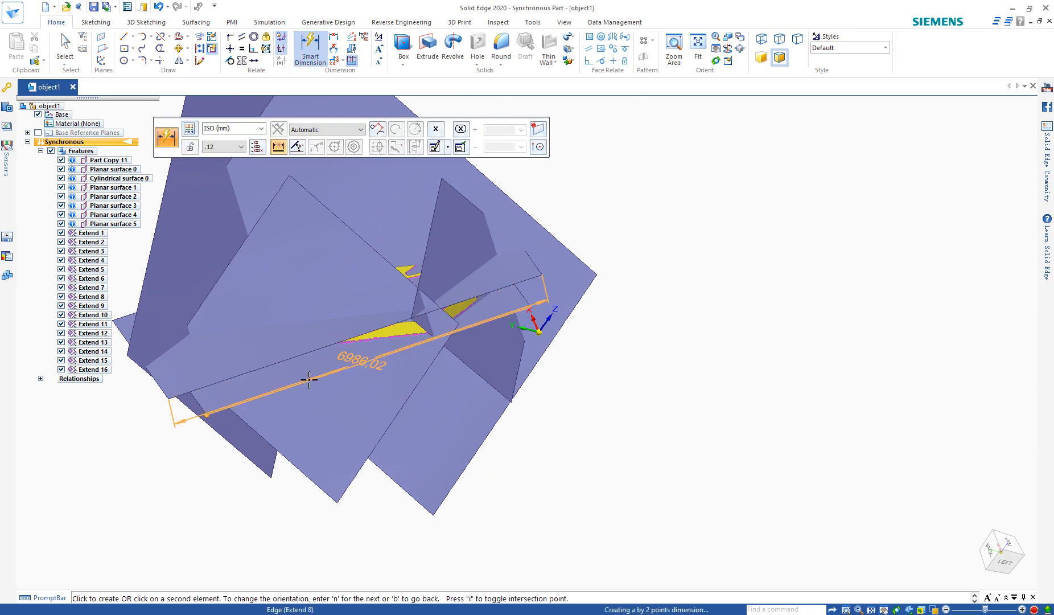
{"action": "middle_click_drag", "start_coordinate": [398, 392], "coordinate": [515, 337]}
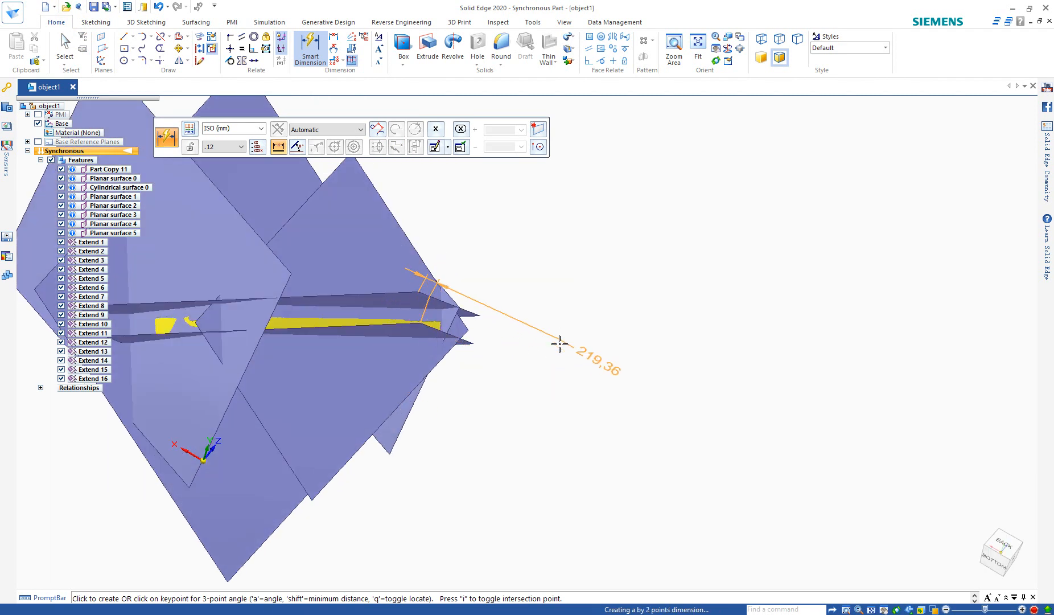
{"action": "middle_click_drag", "start_coordinate": [502, 341], "coordinate": [513, 450]}
{"action": "key", "text": "Escape"}
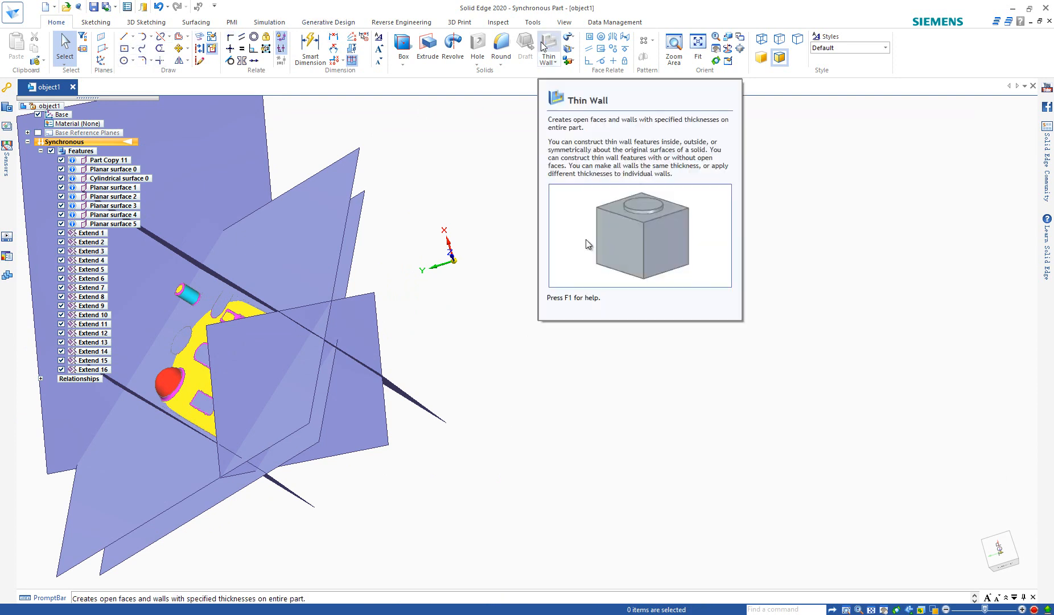
{"action": "left_click", "coordinate": [503, 24]}
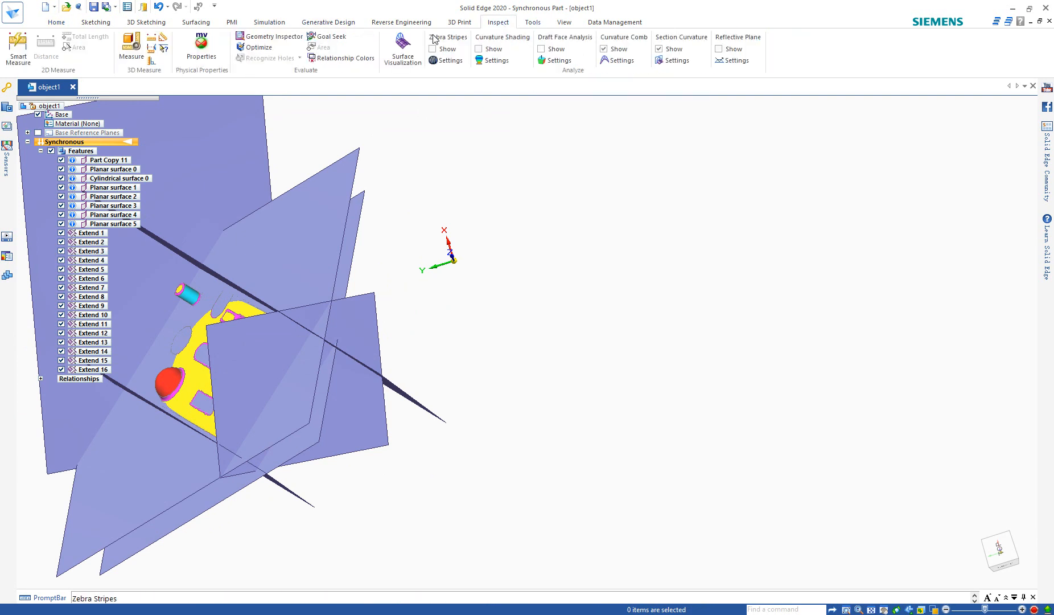
{"action": "left_click", "coordinate": [463, 26]}
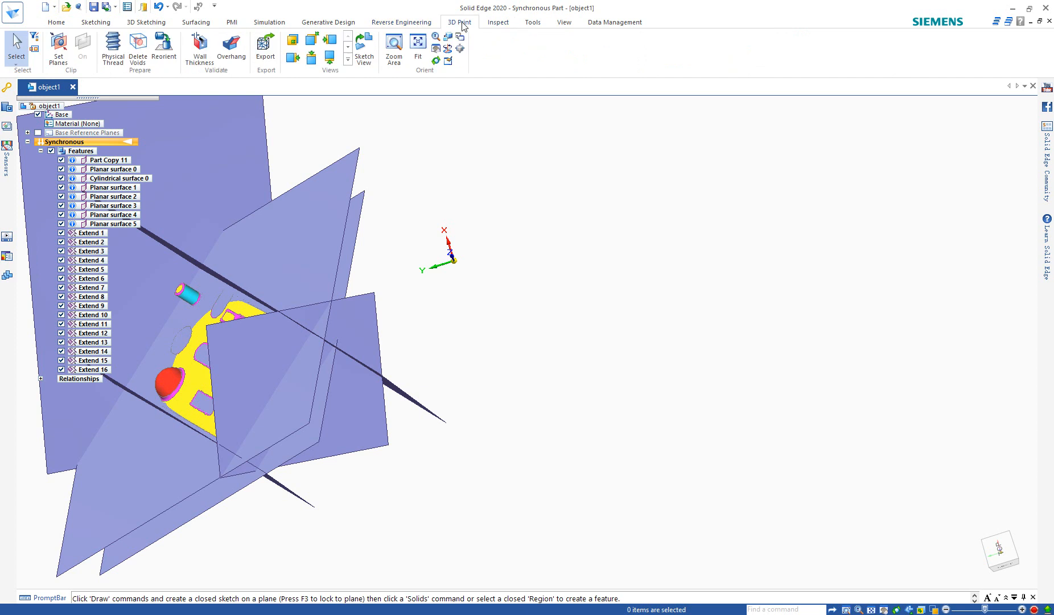
Set the Intersect command to create design bodies and hide Part Copy 11 and Cylindrical surface 0
{"action": "left_click", "coordinate": [401, 23]}
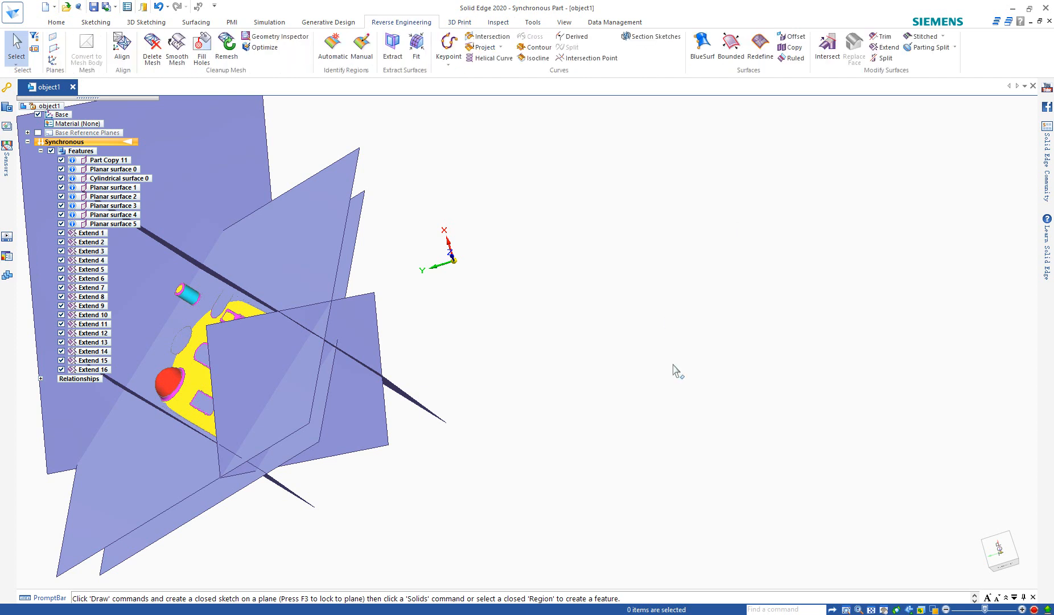
{"action": "scroll", "coordinate": [675, 381], "scroll_direction": "down", "scroll_amount": 3}
{"action": "scroll", "coordinate": [457, 357], "scroll_direction": "up", "scroll_amount": 4}
{"action": "middle_click_drag", "start_coordinate": [457, 357], "coordinate": [632, 330]}
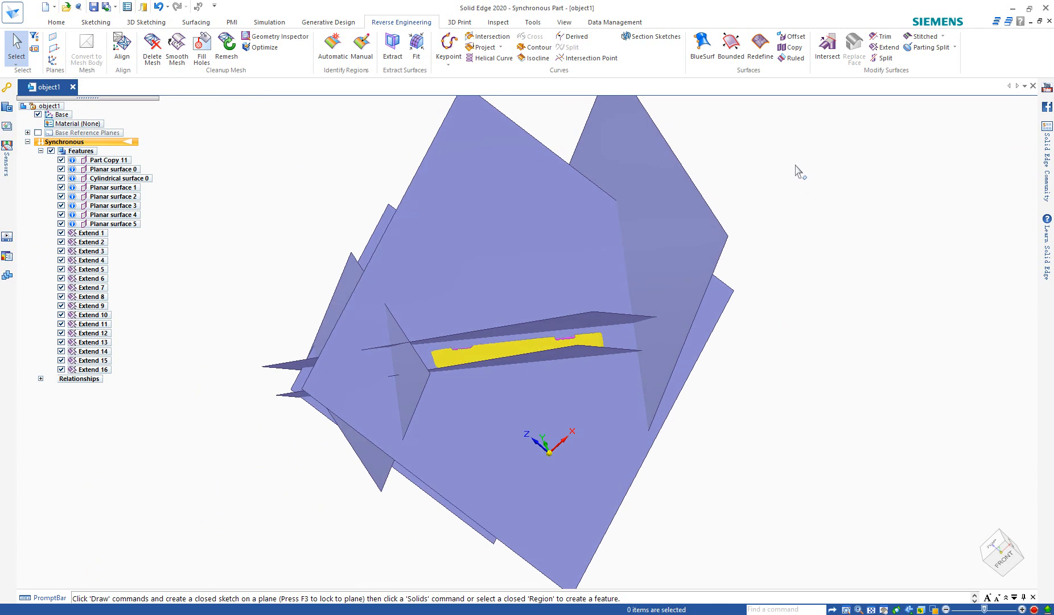
{"action": "middle_click_drag", "start_coordinate": [797, 173], "coordinate": [662, 277]}
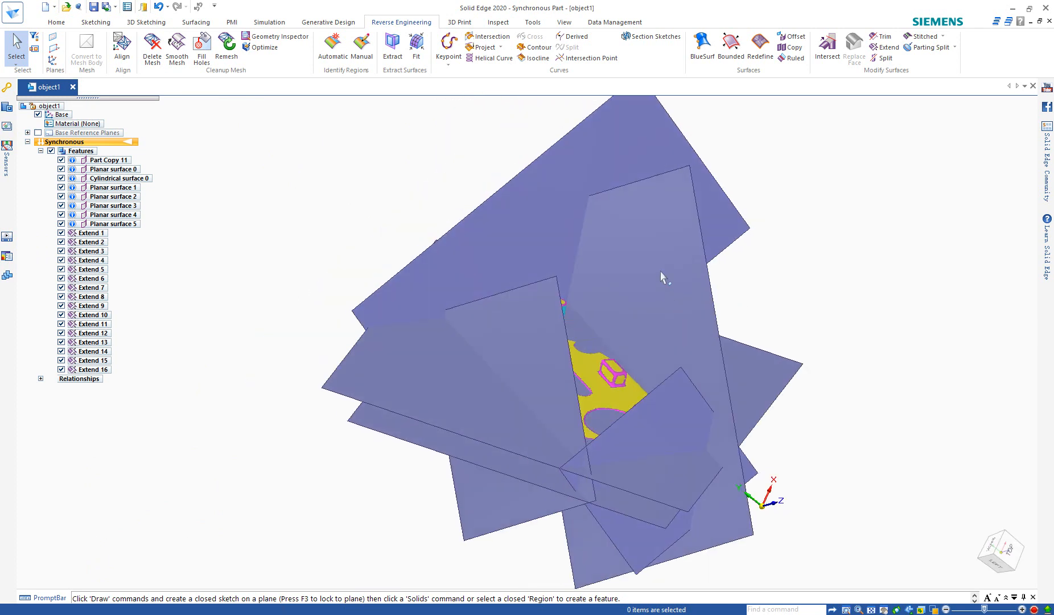
{"action": "left_click", "coordinate": [828, 52]}
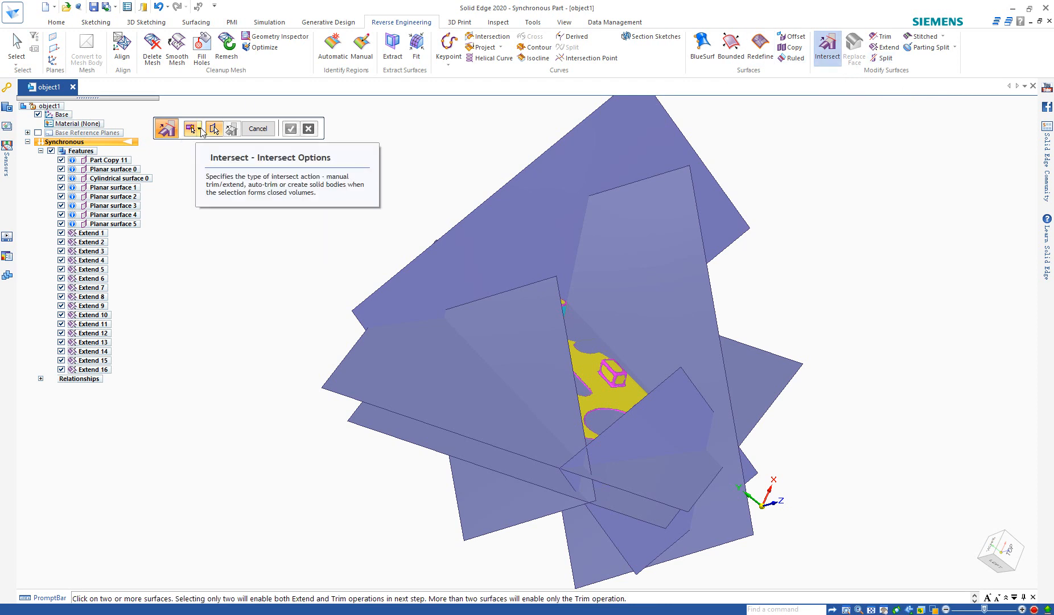
{"action": "left_click", "coordinate": [200, 129]}
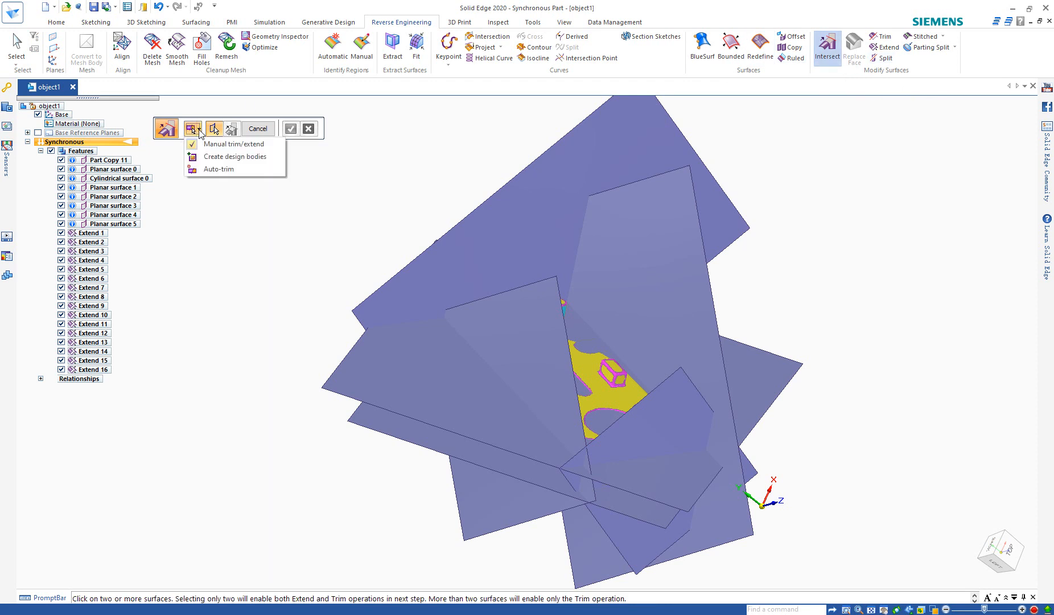
{"action": "left_click", "coordinate": [219, 159]}
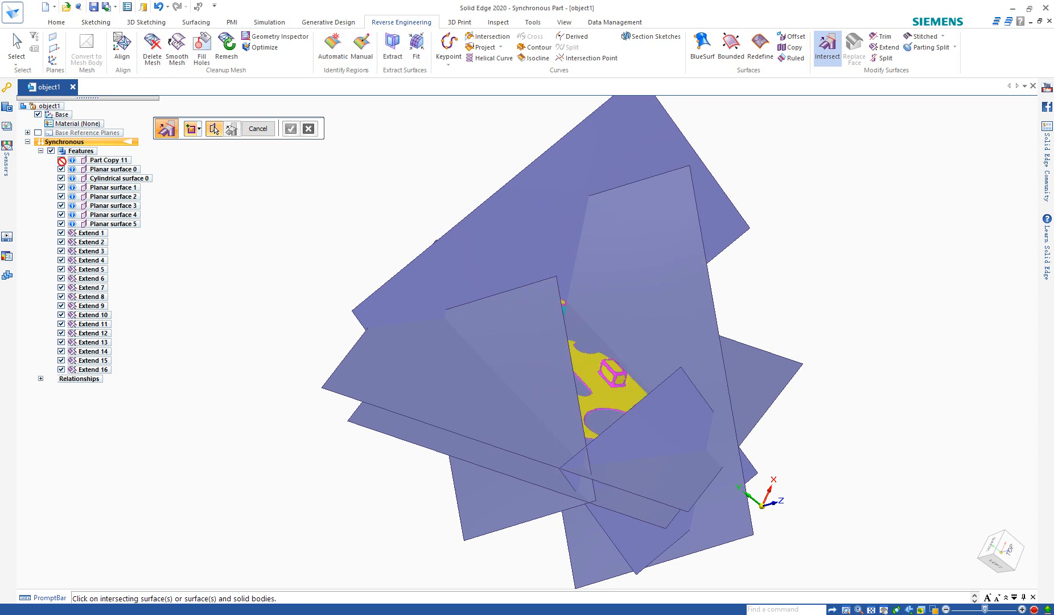
{"action": "left_click", "coordinate": [61, 161]}
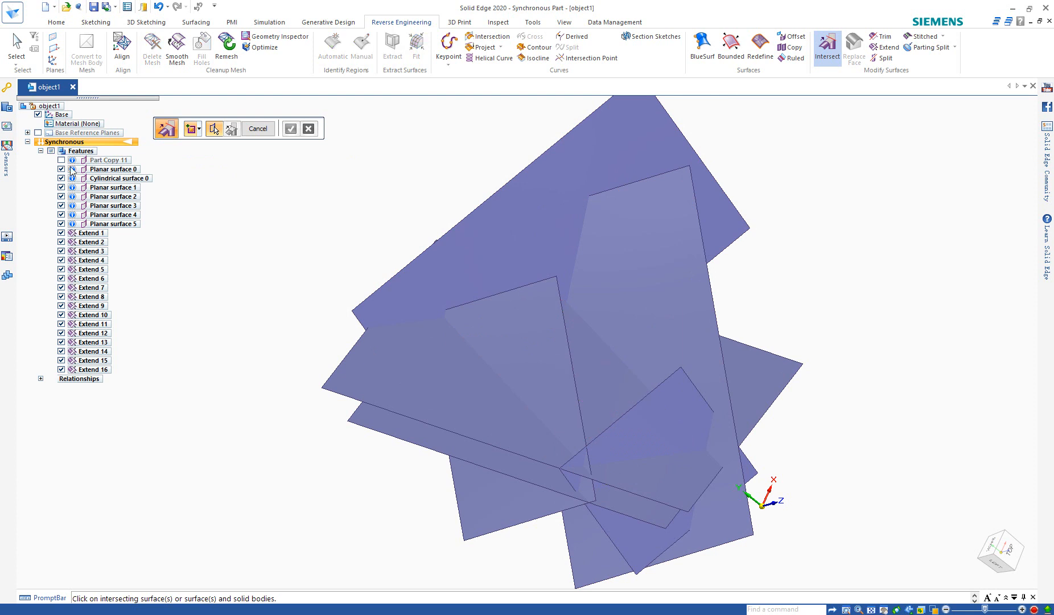
{"action": "left_click", "coordinate": [62, 179]}
Select all the extended planar surfaces for the intersection and generate the volume region they enclose
{"action": "scroll", "coordinate": [292, 337], "scroll_direction": "down", "scroll_amount": 3}
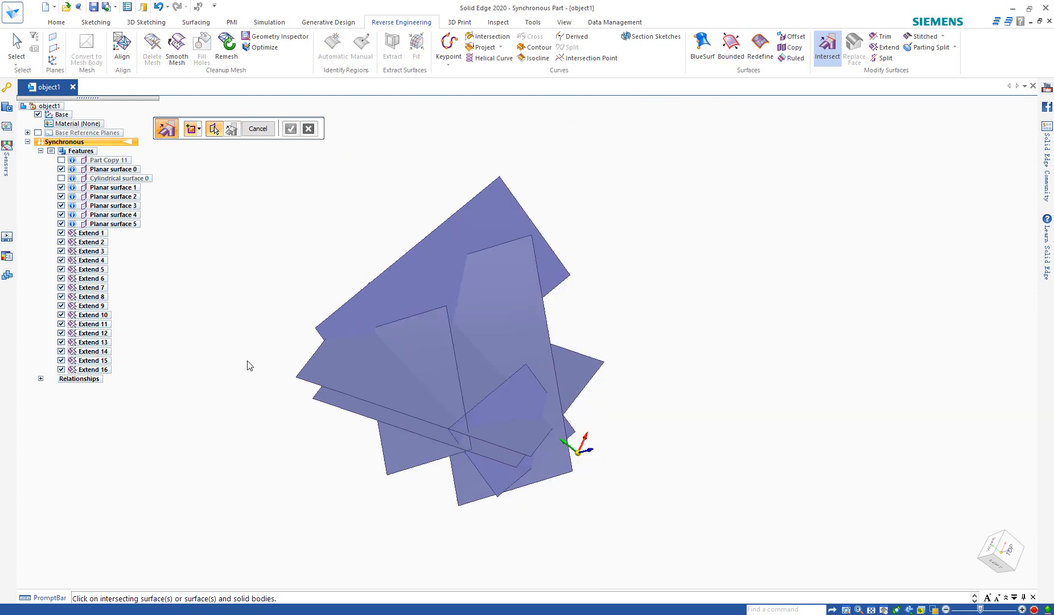
{"action": "middle_click_drag", "start_coordinate": [594, 502], "coordinate": [562, 491]}
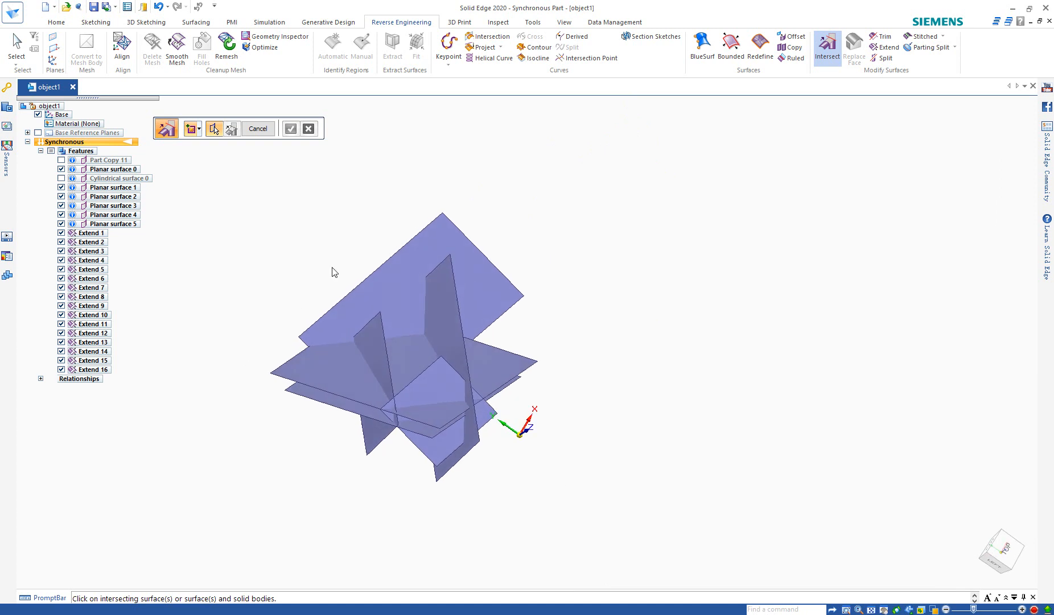
{"action": "left_click_drag", "start_coordinate": [260, 186], "coordinate": [555, 485]}
{"action": "middle_click_drag", "start_coordinate": [538, 444], "coordinate": [578, 370]}
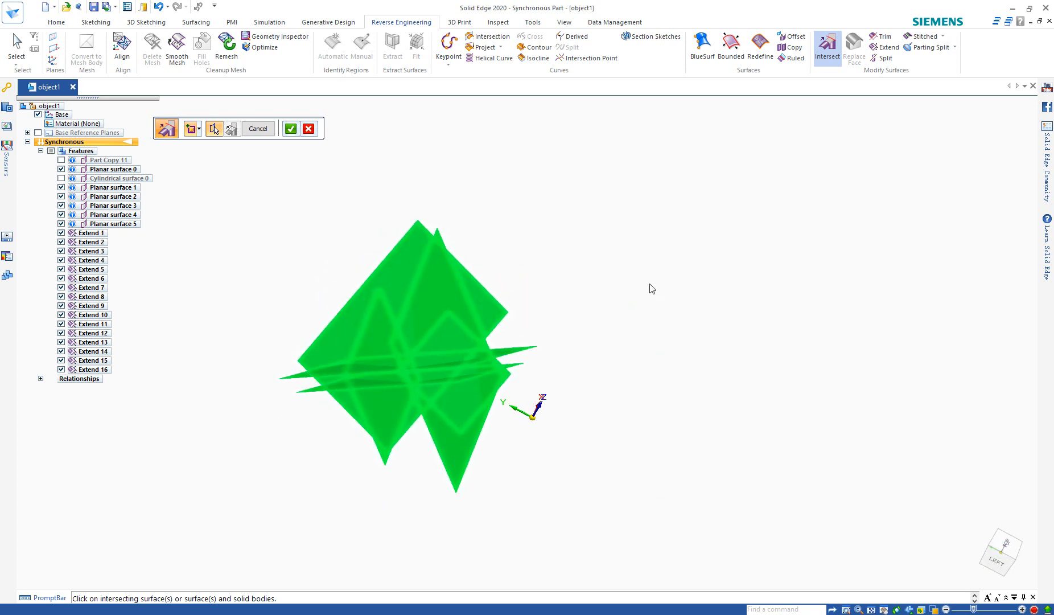
{"action": "right_click", "coordinate": [650, 284]}
{"action": "middle_click_drag", "start_coordinate": [595, 248], "coordinate": [529, 298]}
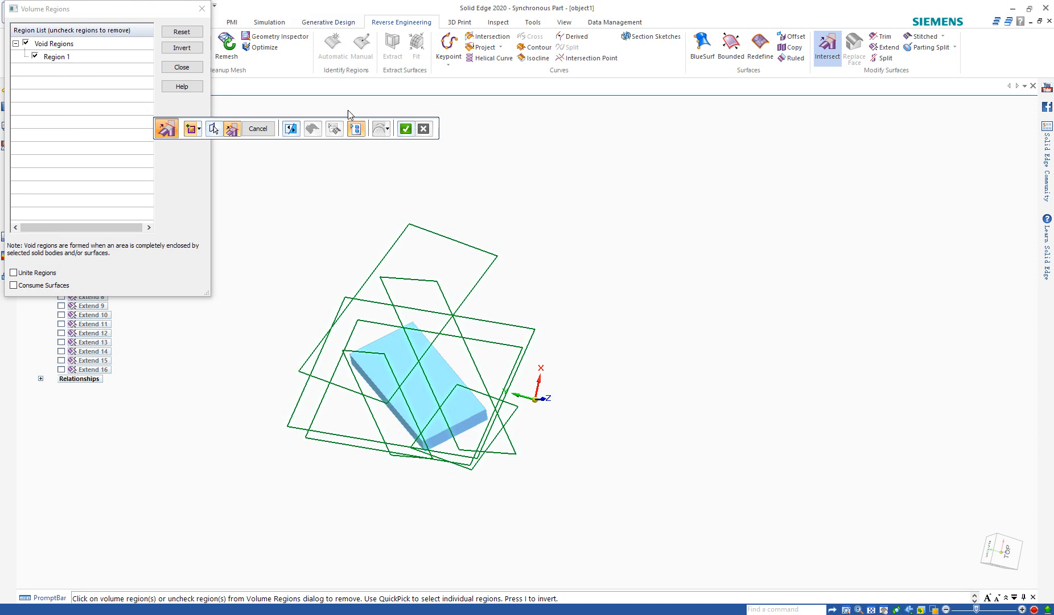
Unite the volume regions, consume the input surfaces, and accept the intersection to create the solid plate body
{"action": "middle_click_drag", "start_coordinate": [446, 424], "coordinate": [503, 365]}
{"action": "scroll", "coordinate": [451, 374], "scroll_direction": "up", "scroll_amount": 6}
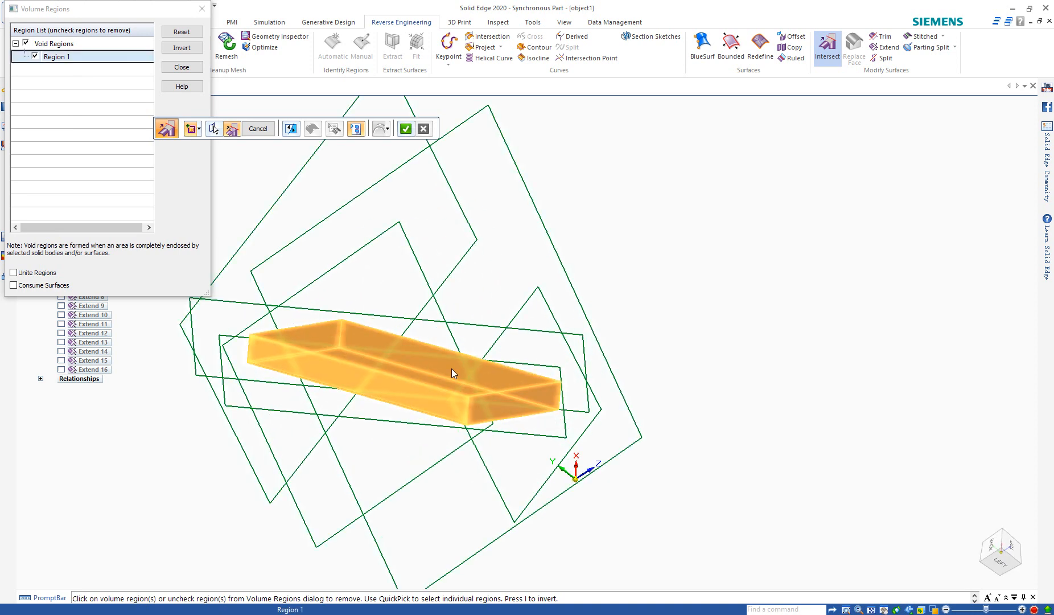
{"action": "middle_click_drag", "start_coordinate": [543, 401], "coordinate": [483, 443]}
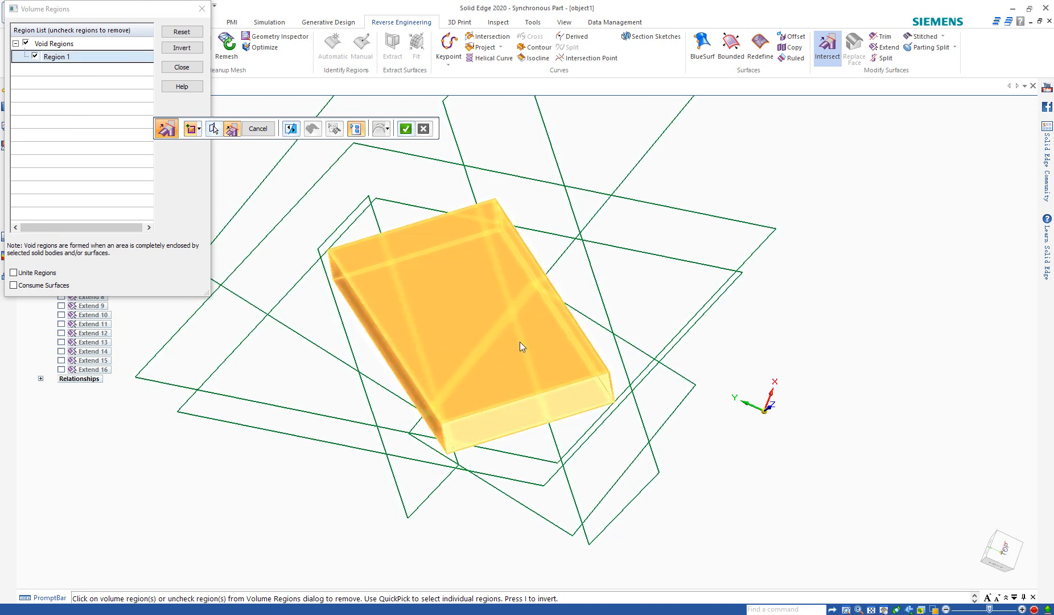
{"action": "scroll", "coordinate": [607, 259], "scroll_direction": "down", "scroll_amount": 1}
{"action": "middle_click_drag", "start_coordinate": [607, 263], "coordinate": [569, 305]}
{"action": "scroll", "coordinate": [555, 303], "scroll_direction": "up", "scroll_amount": 3}
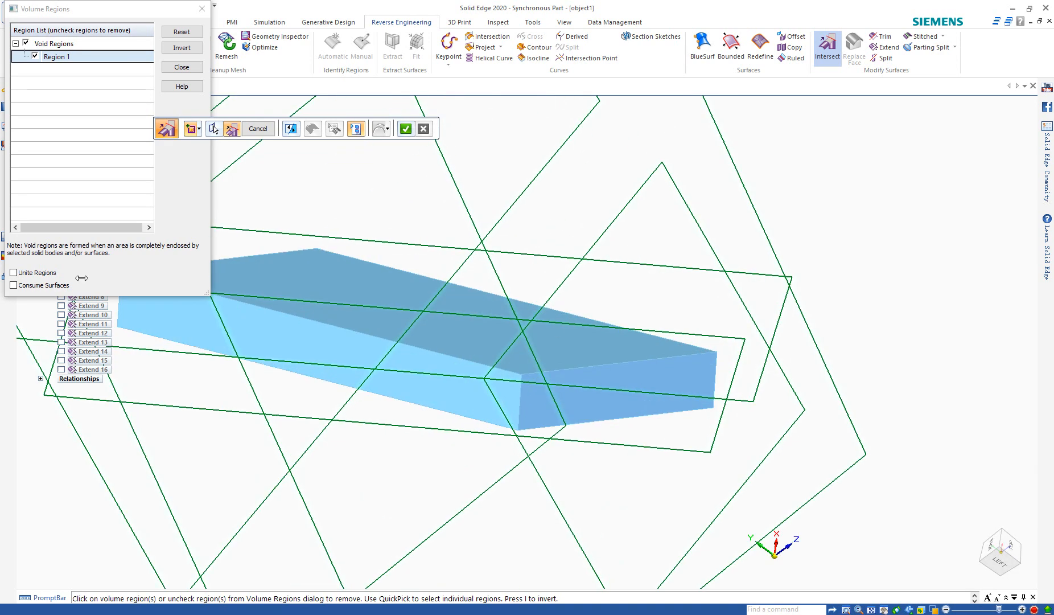
{"action": "left_click", "coordinate": [14, 273]}
{"action": "left_click", "coordinate": [14, 286]}
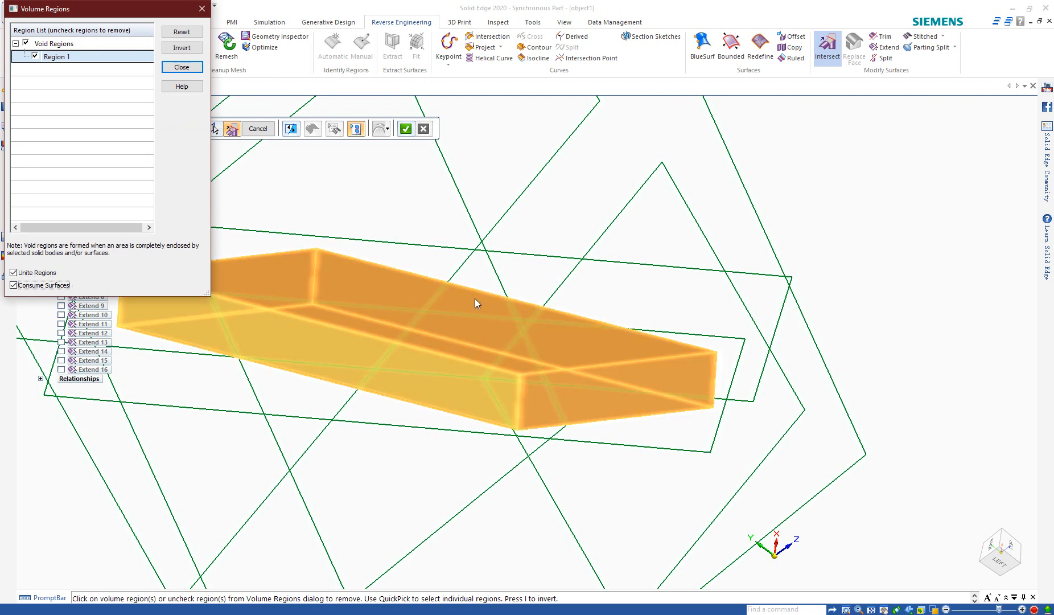
{"action": "left_click", "coordinate": [181, 67]}
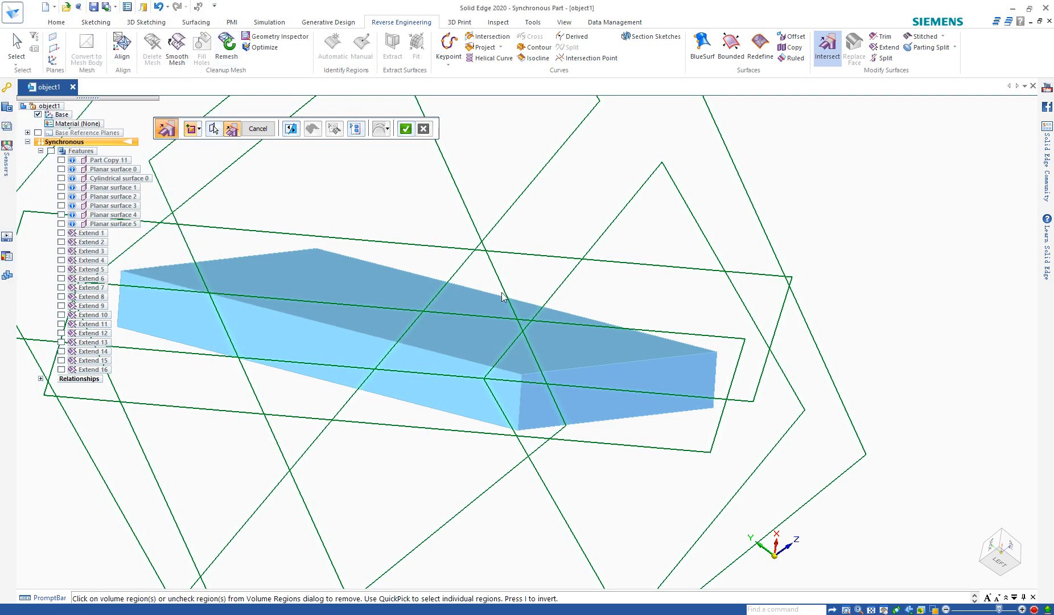
{"action": "left_click", "coordinate": [405, 129]}
Show Cylindrical surface 0 and hide Design Body_1 to isolate the cylinder
{"action": "middle_click_drag", "start_coordinate": [535, 276], "coordinate": [508, 336]}
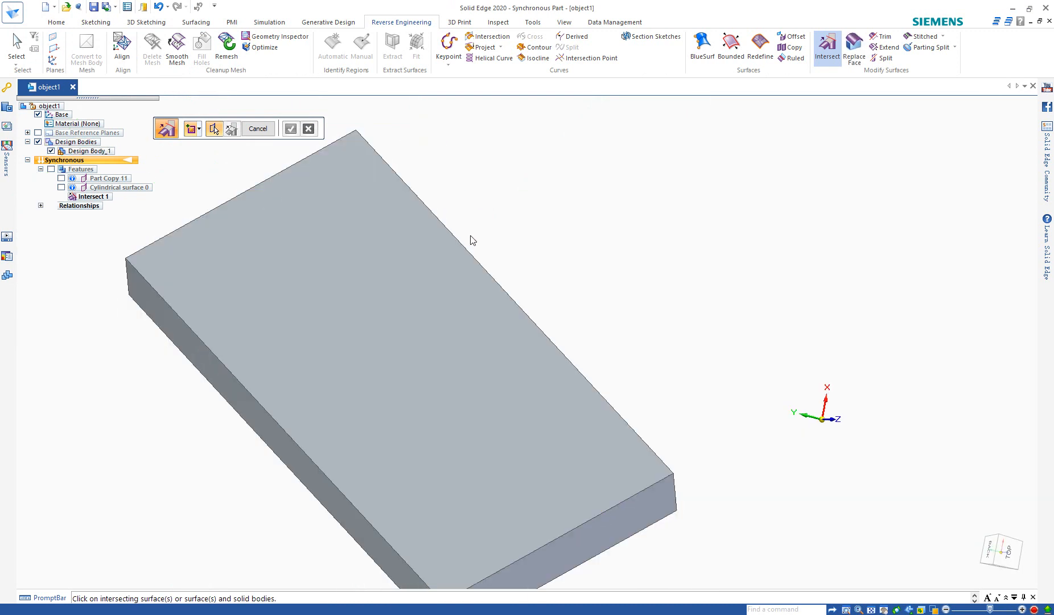
{"action": "scroll", "coordinate": [456, 295], "scroll_direction": "down", "scroll_amount": 1}
{"action": "scroll", "coordinate": [444, 355], "scroll_direction": "up", "scroll_amount": 3}
{"action": "middle_click_drag", "start_coordinate": [508, 419], "coordinate": [511, 387]}
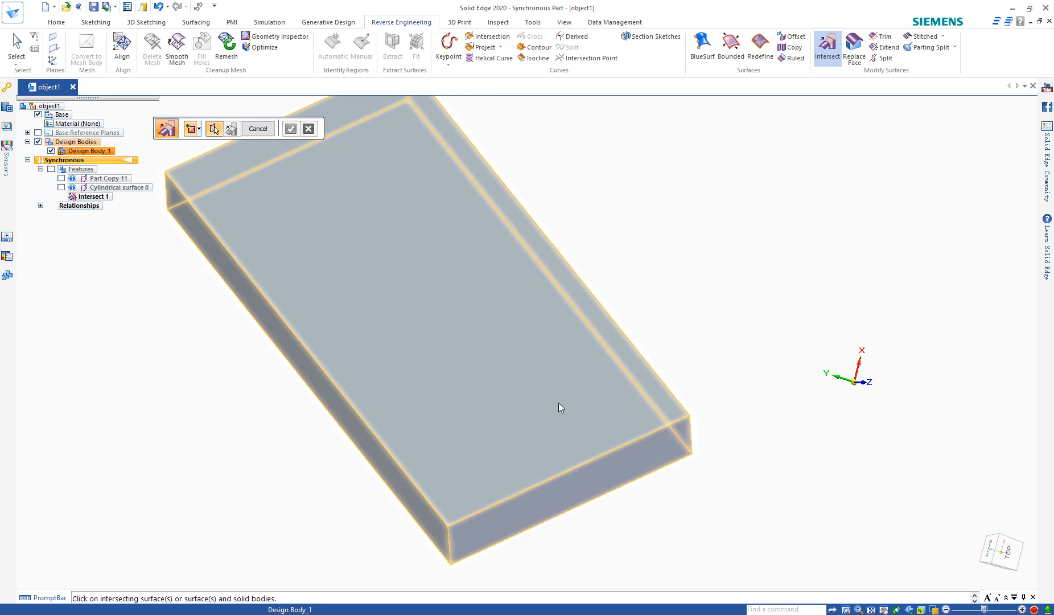
{"action": "scroll", "coordinate": [605, 420], "scroll_direction": "down", "scroll_amount": 1}
{"action": "scroll", "coordinate": [572, 409], "scroll_direction": "up", "scroll_amount": 2}
{"action": "middle_click_drag", "start_coordinate": [598, 456], "coordinate": [614, 393]}
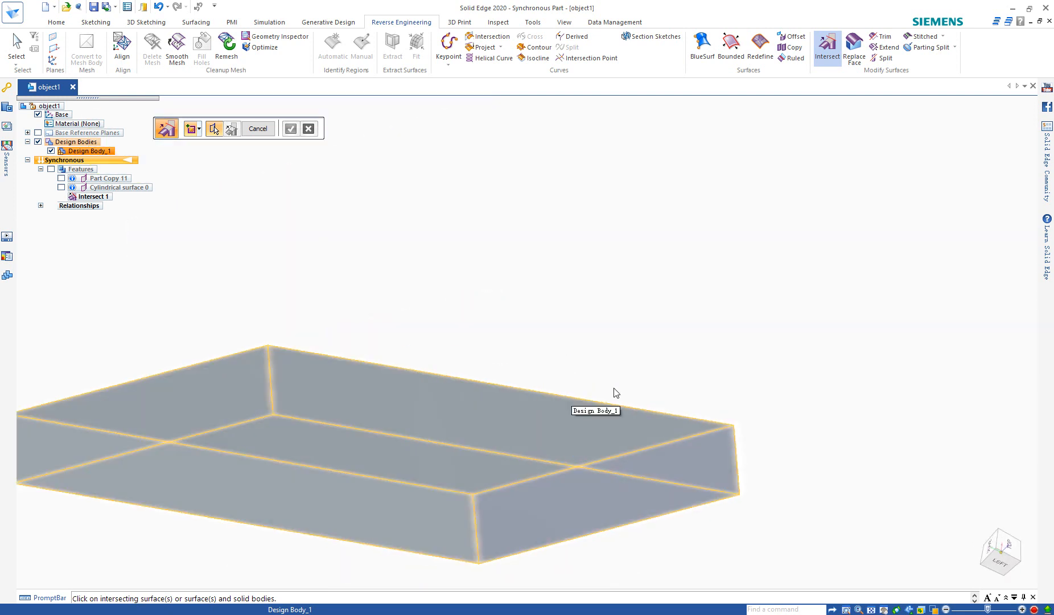
{"action": "left_click", "coordinate": [61, 187]}
{"action": "middle_click_drag", "start_coordinate": [519, 367], "coordinate": [499, 294]}
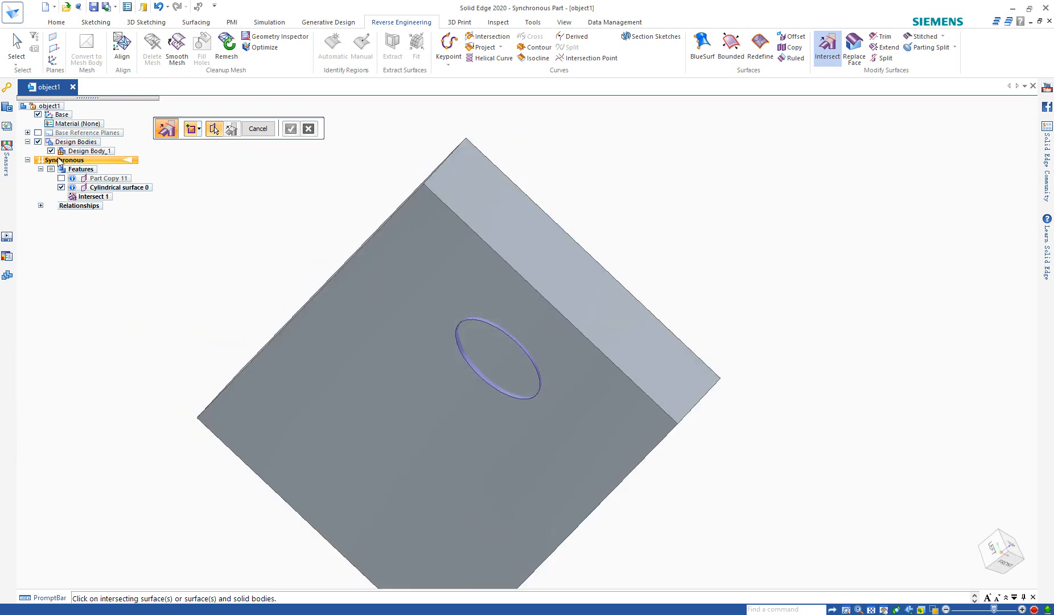
{"action": "left_click", "coordinate": [51, 151]}
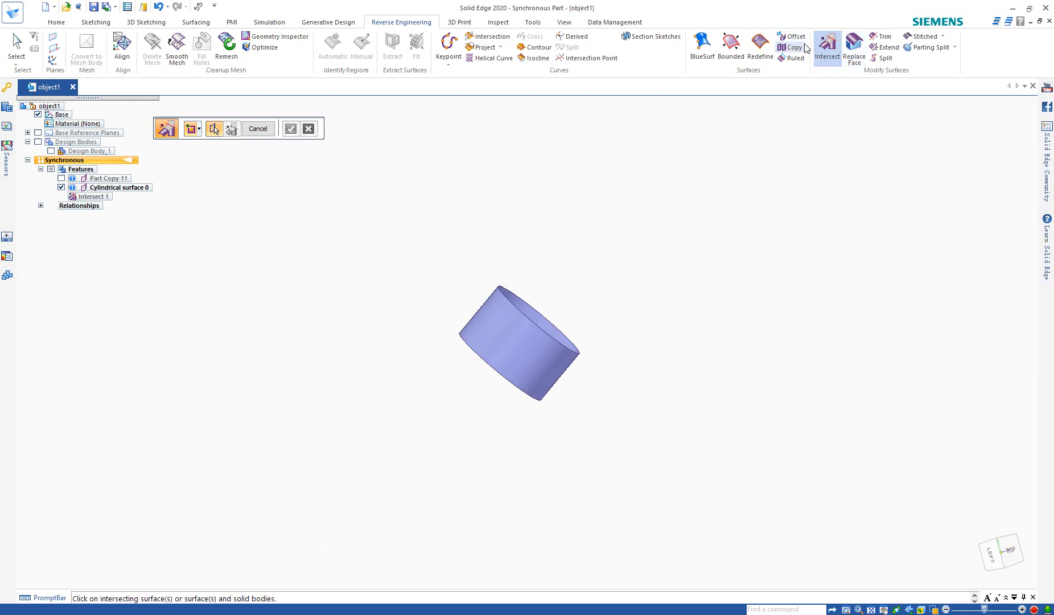
Extend Cylindrical surface 0 lengthwise from its circular end edge and show Design Body_1 again
{"action": "left_click", "coordinate": [885, 47]}
{"action": "left_click", "coordinate": [572, 349]}
{"action": "right_click", "coordinate": [592, 333]}
{"action": "left_click", "coordinate": [621, 295]}
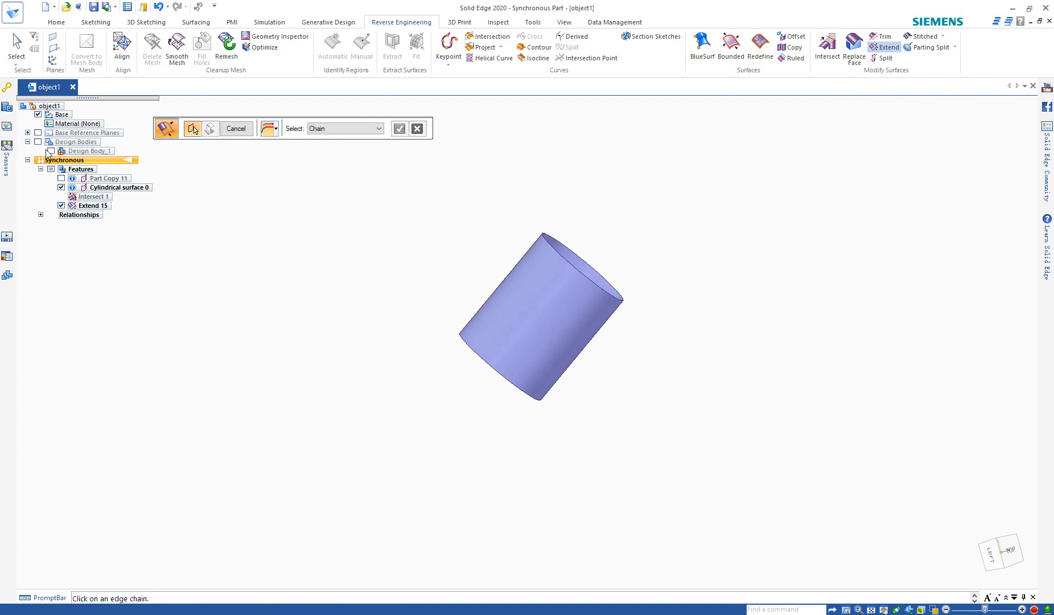
{"action": "middle_click_drag", "start_coordinate": [519, 291], "coordinate": [545, 288]}
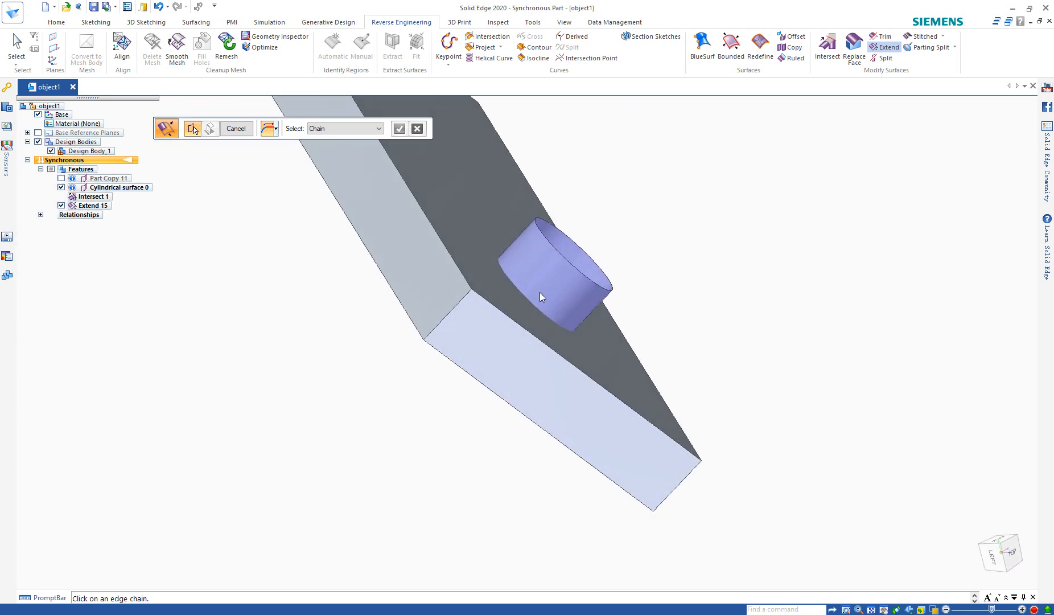
Split Design Body_1 using the extended cylindrical surface as the tool
{"action": "left_click", "coordinate": [63, 23]}
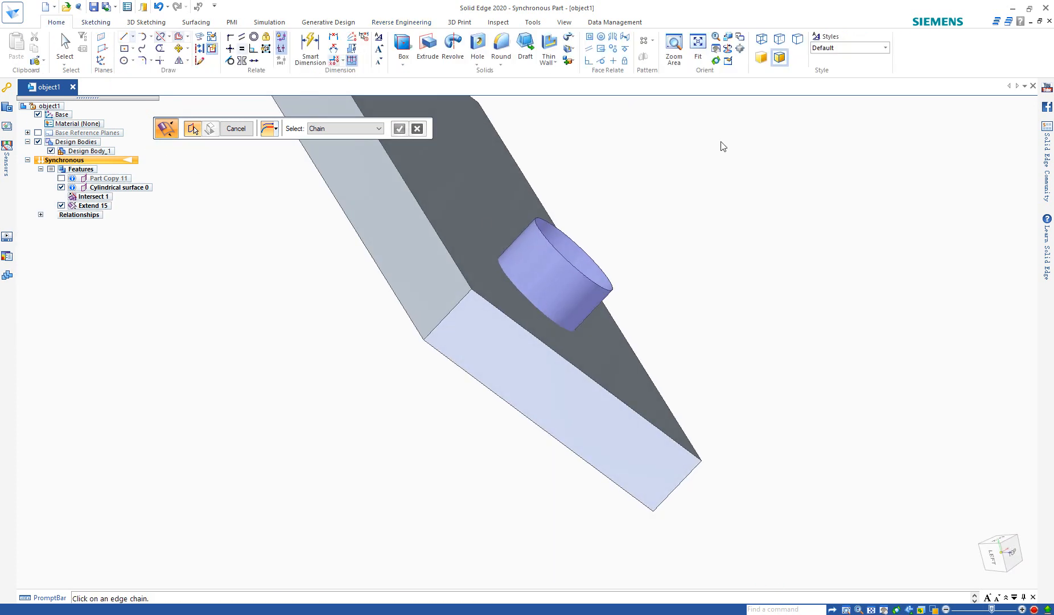
{"action": "left_click", "coordinate": [572, 62]}
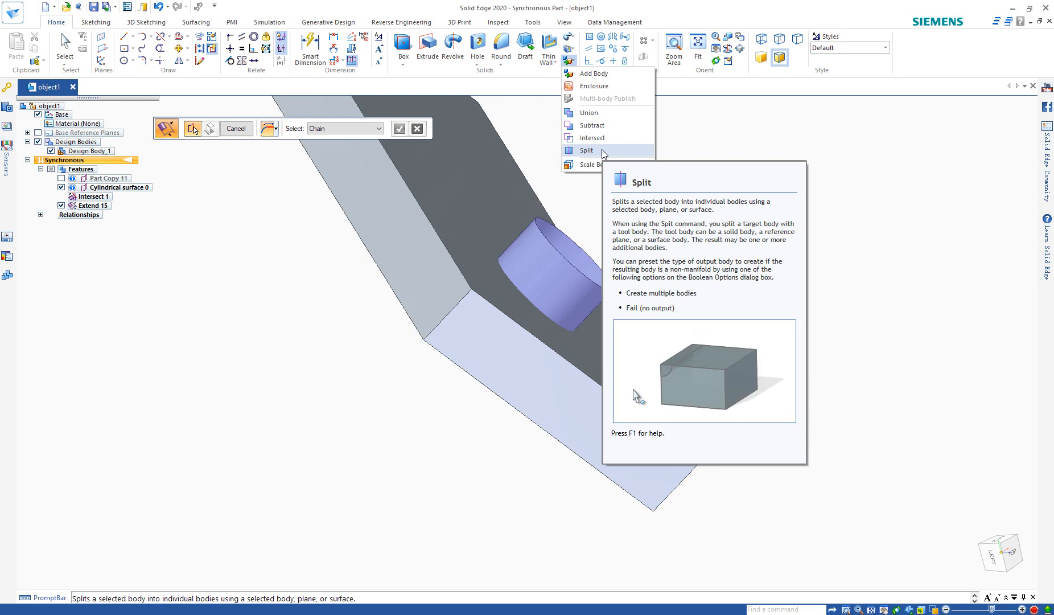
{"action": "left_click", "coordinate": [586, 151]}
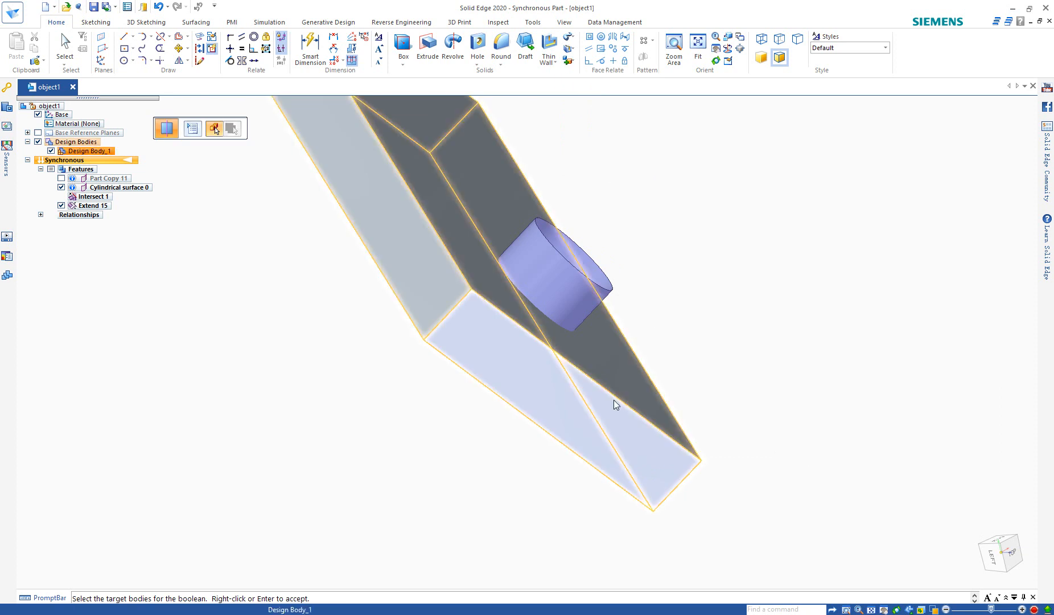
{"action": "left_click", "coordinate": [598, 405]}
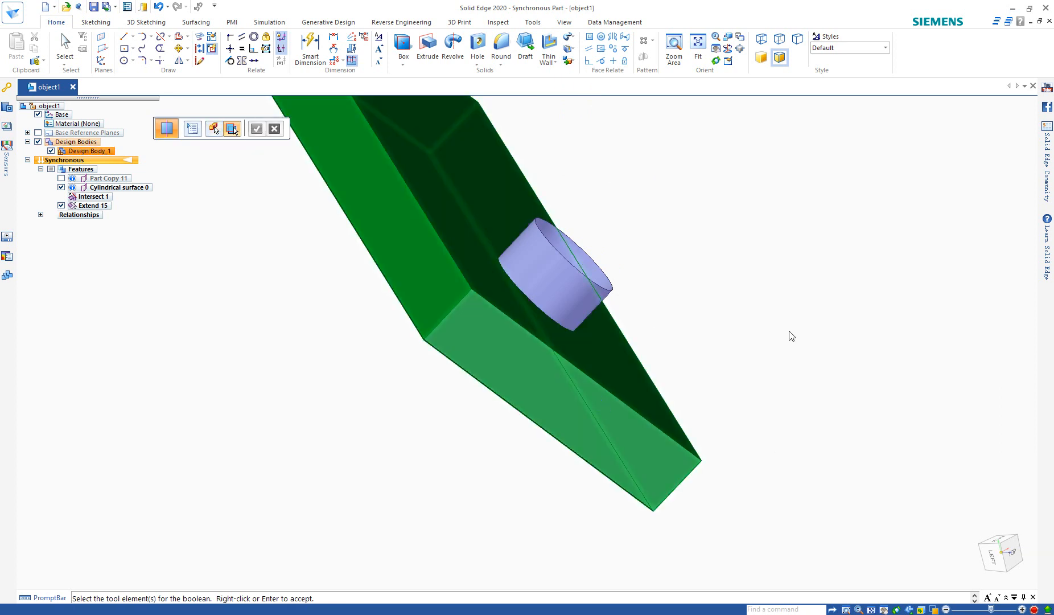
{"action": "left_click", "coordinate": [574, 291]}
{"action": "middle_click_drag", "start_coordinate": [583, 294], "coordinate": [868, 160]}
{"action": "right_click", "coordinate": [720, 313]}
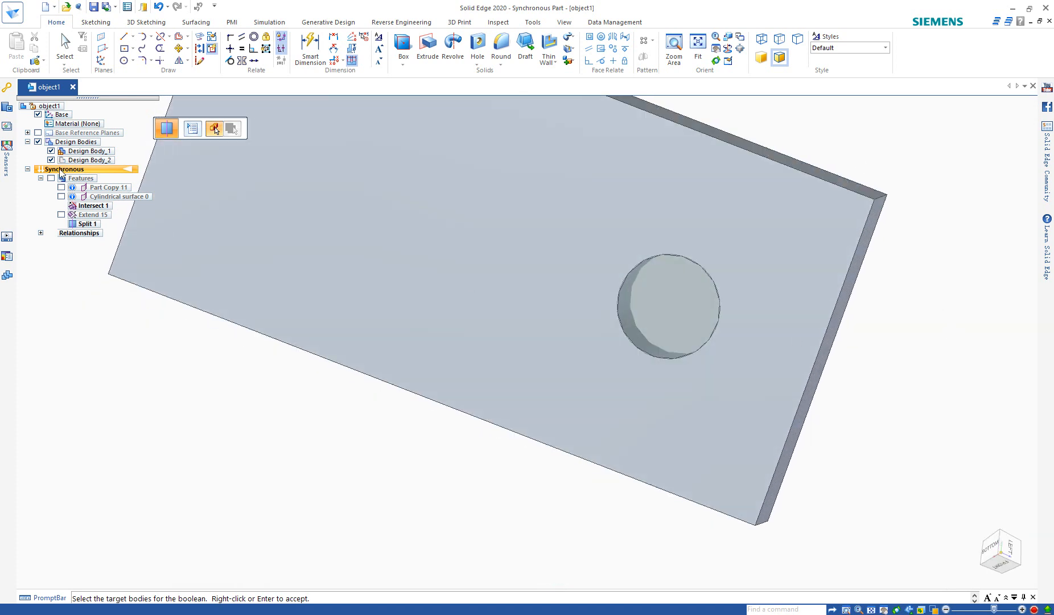
{"action": "left_click", "coordinate": [105, 152]}
{"action": "right_click", "coordinate": [105, 152]}
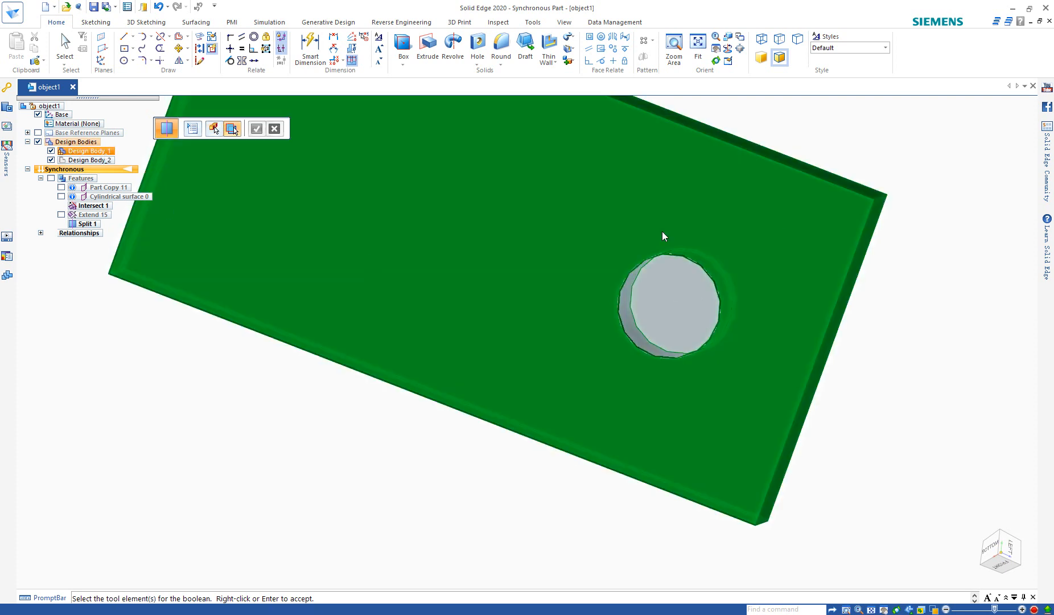
{"action": "left_click", "coordinate": [90, 161]}
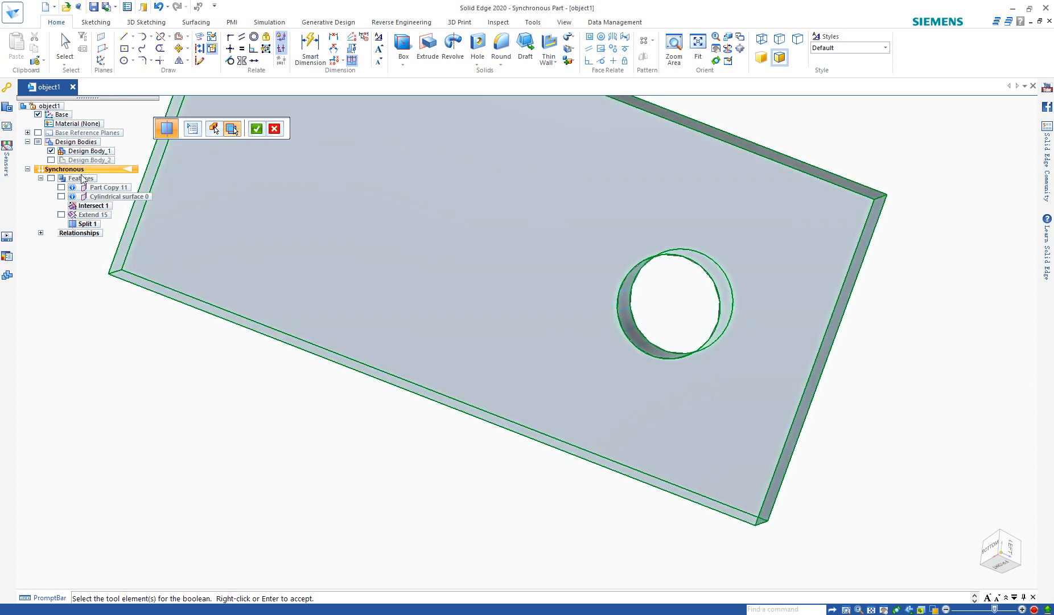
{"action": "left_click", "coordinate": [51, 160]}
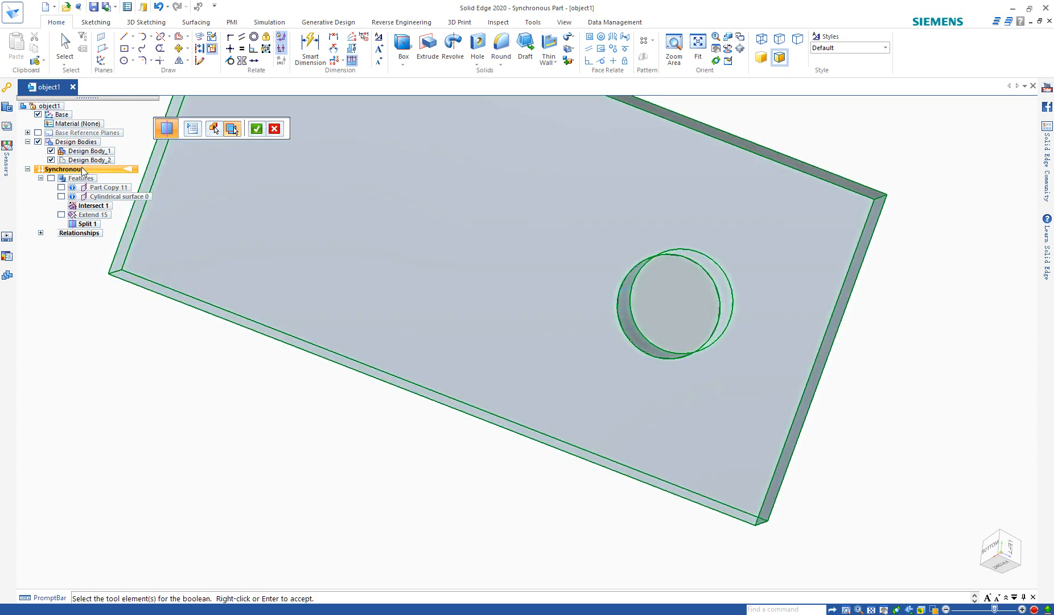
{"action": "left_click", "coordinate": [81, 163]}
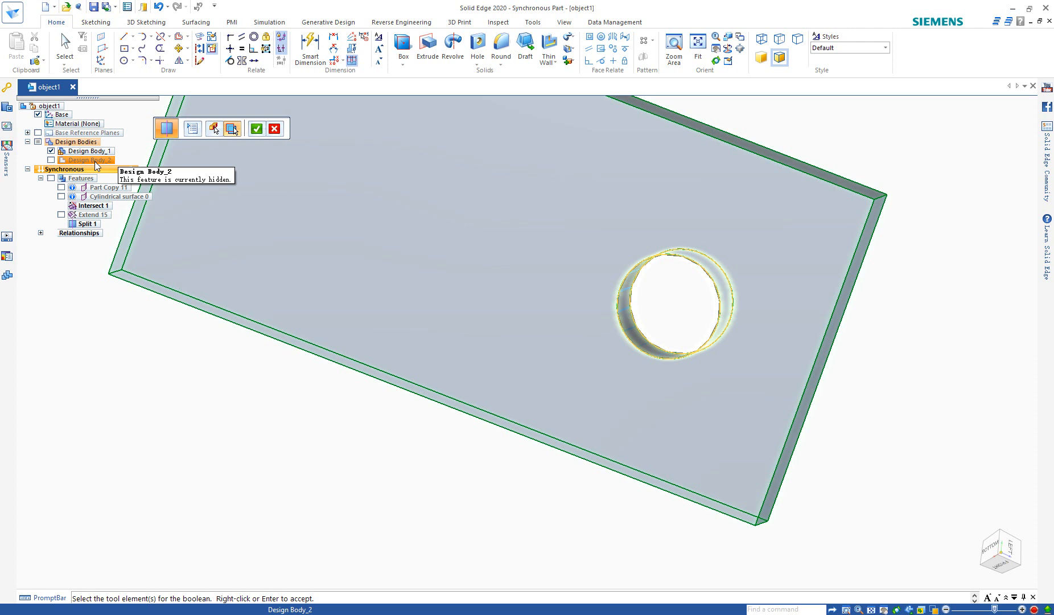
{"action": "left_click", "coordinate": [256, 129]}
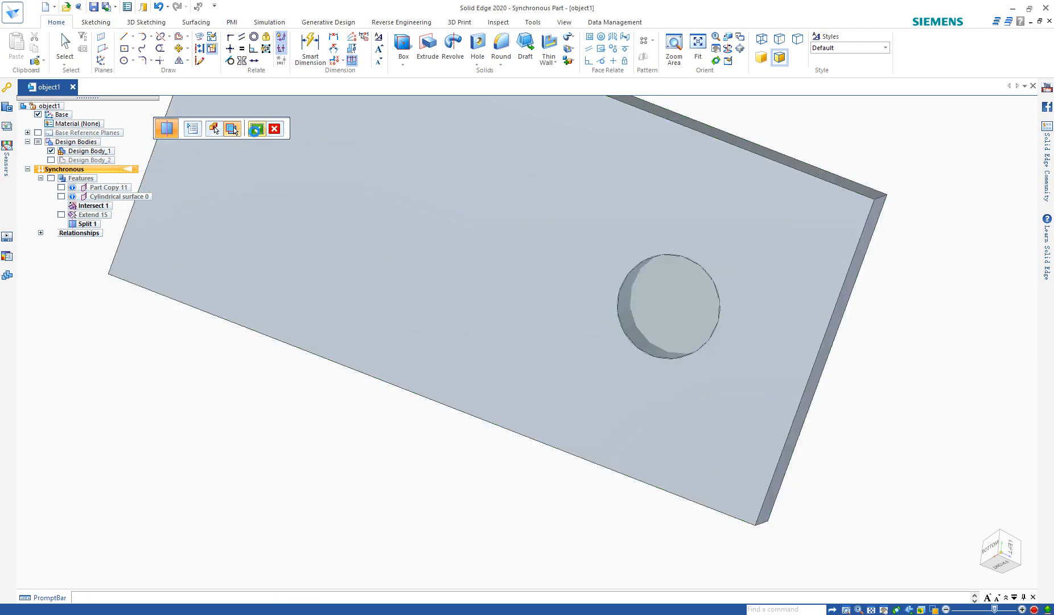
{"action": "left_click", "coordinate": [605, 336]}
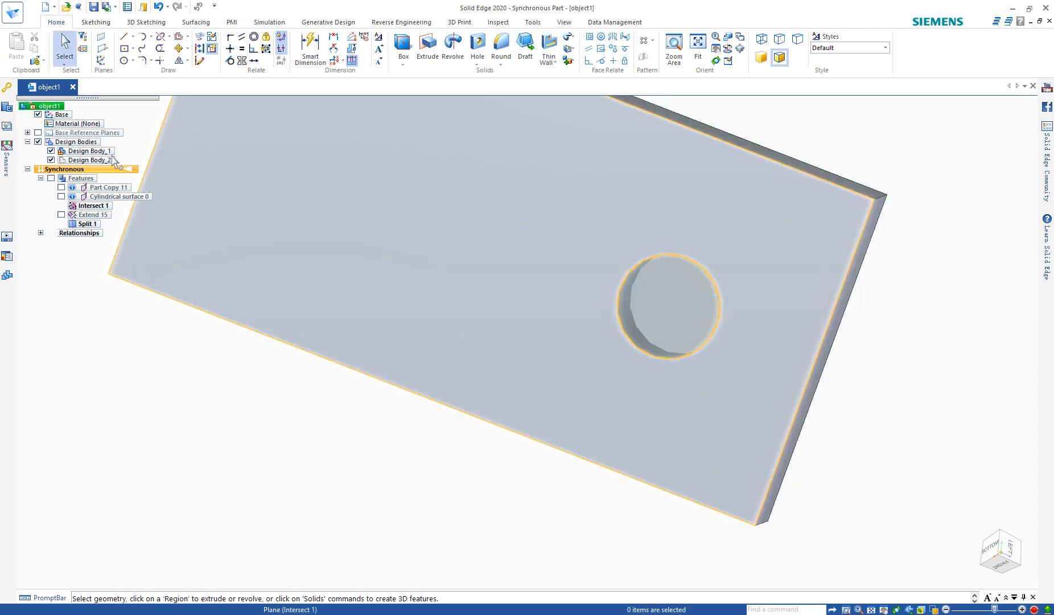
Delete the cylindrical plug, Design Body_2, to leave a round through hole in the plate
{"action": "left_click", "coordinate": [75, 161]}
{"action": "right_click", "coordinate": [76, 161]}
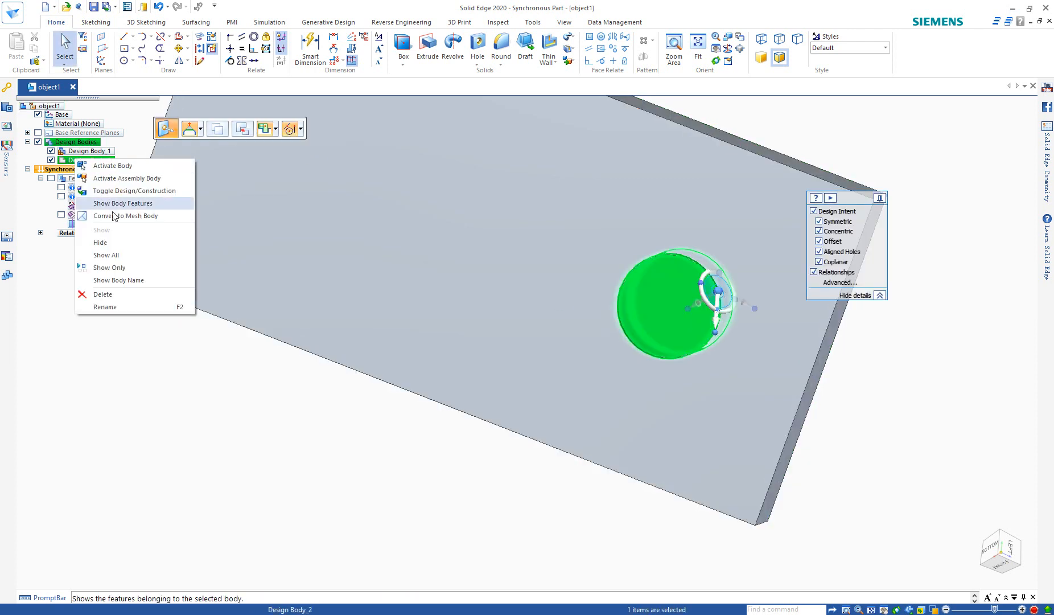
{"action": "left_click", "coordinate": [117, 294]}
{"action": "middle_click_drag", "start_coordinate": [556, 311], "coordinate": [495, 421]}
{"action": "scroll", "coordinate": [610, 386], "scroll_direction": "down", "scroll_amount": 3}
{"action": "middle_click_drag", "start_coordinate": [612, 306], "coordinate": [545, 302]}
{"action": "scroll", "coordinate": [450, 257], "scroll_direction": "down", "scroll_amount": 1}
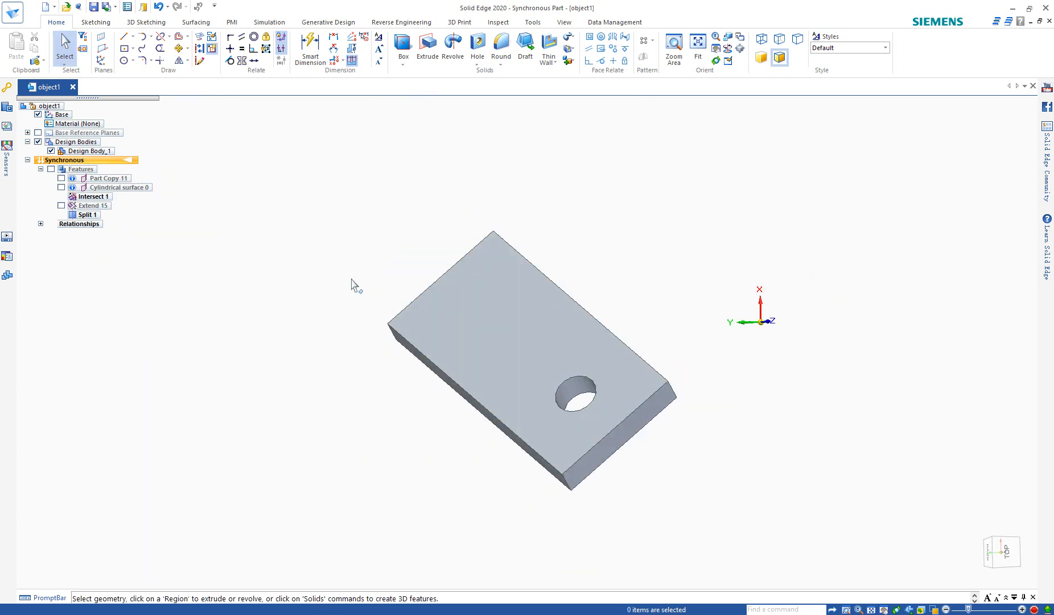
Show the Part Copy 11 mesh over the solid plate for comparison
{"action": "left_click", "coordinate": [61, 178]}
{"action": "middle_click_drag", "start_coordinate": [668, 399], "coordinate": [728, 354]}
{"action": "scroll", "coordinate": [628, 330], "scroll_direction": "up", "scroll_amount": 4}
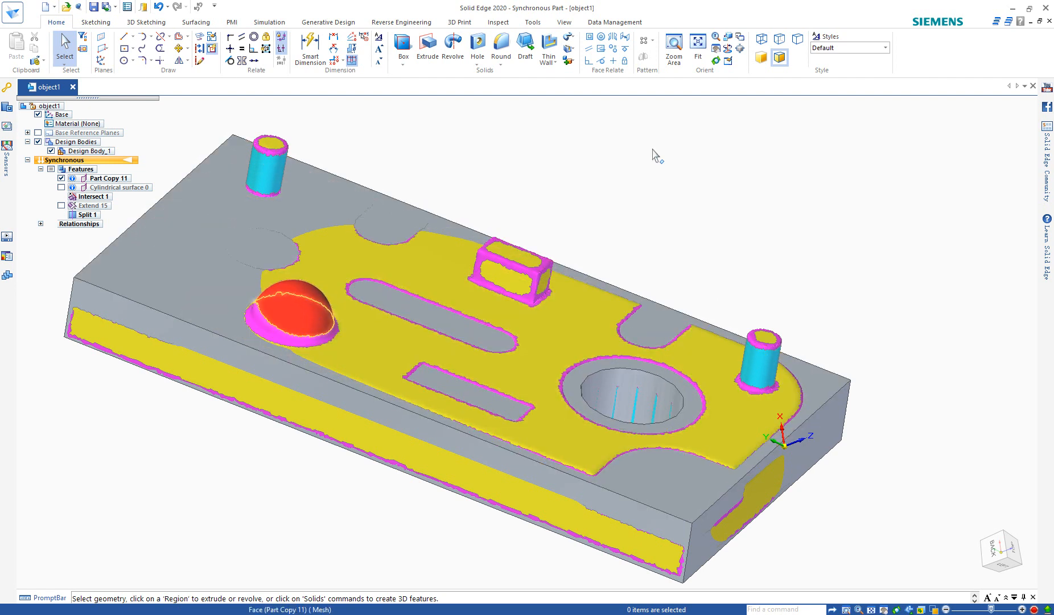
{"action": "left_click", "coordinate": [568, 61]}
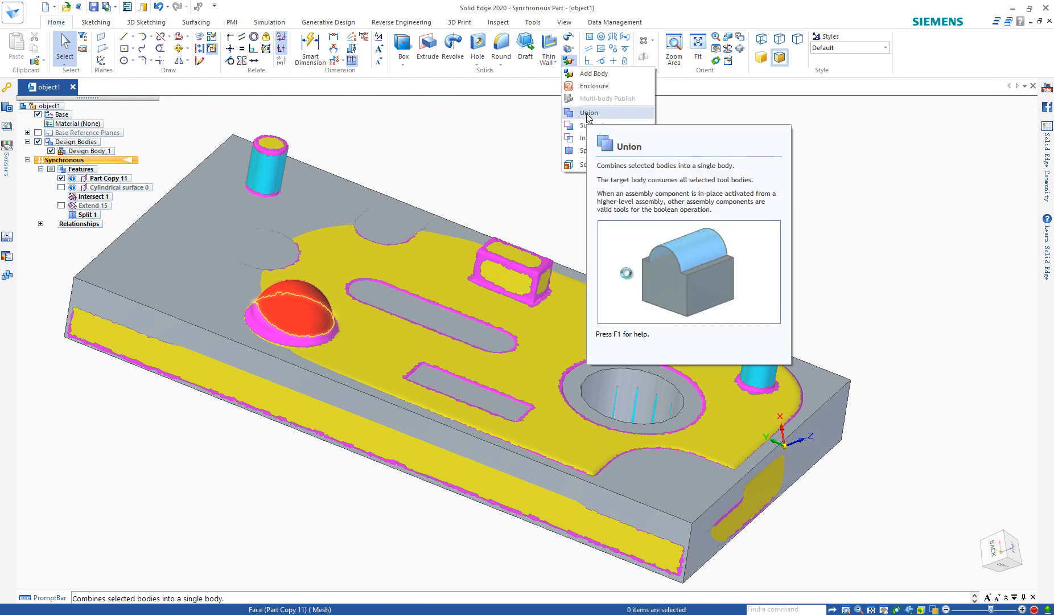
{"action": "left_click", "coordinate": [873, 278]}
{"action": "middle_click_drag", "start_coordinate": [873, 278], "coordinate": [854, 301]}
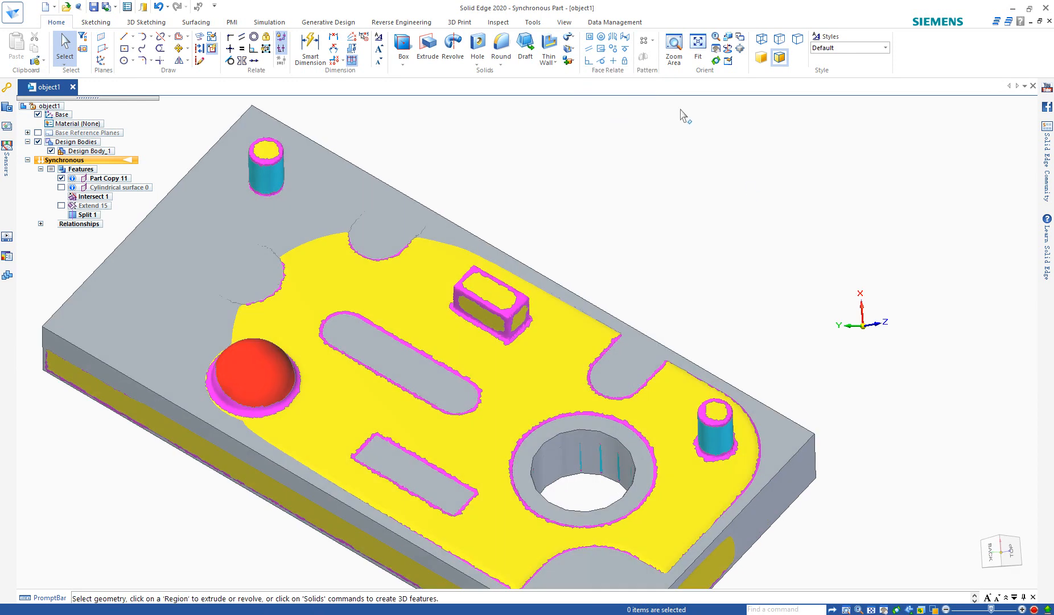
Fit a spherical surface to the red dome region of the mesh
{"action": "left_click", "coordinate": [424, 23]}
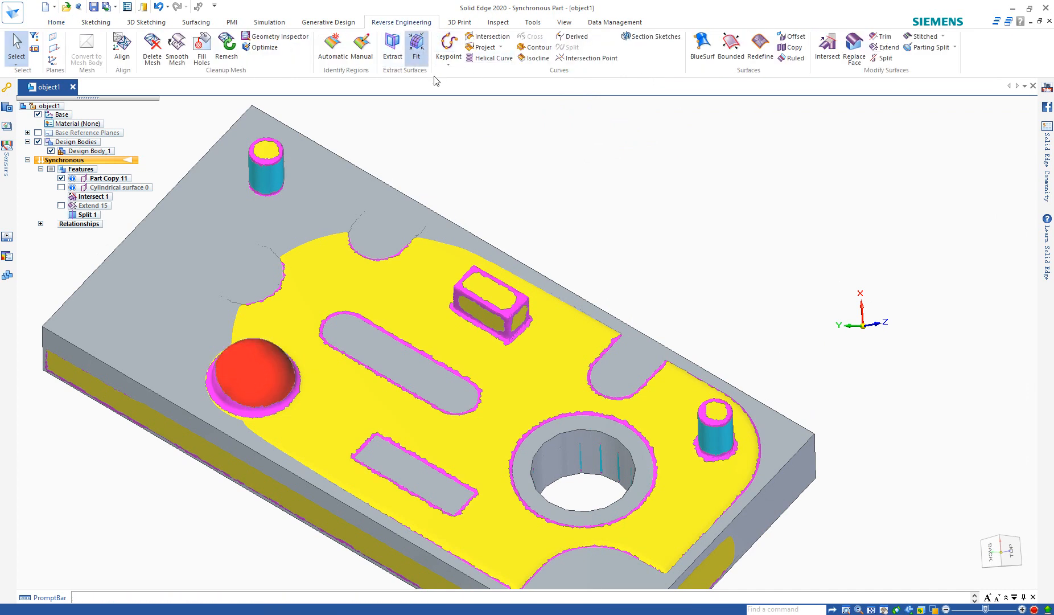
{"action": "left_click", "coordinate": [416, 47]}
{"action": "left_click", "coordinate": [228, 129]}
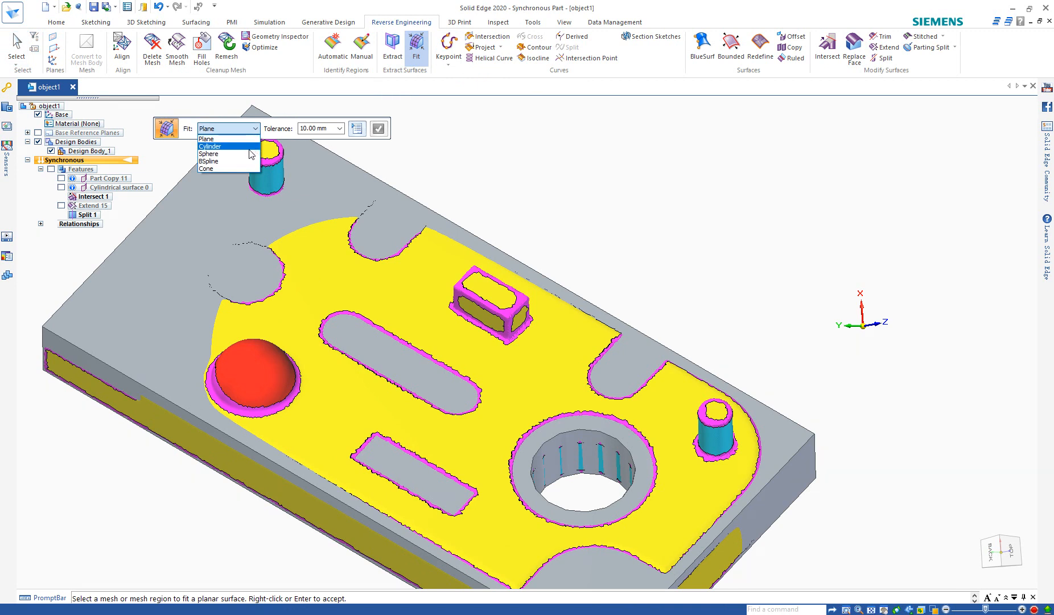
{"action": "left_click", "coordinate": [250, 154]}
{"action": "left_click", "coordinate": [260, 366]}
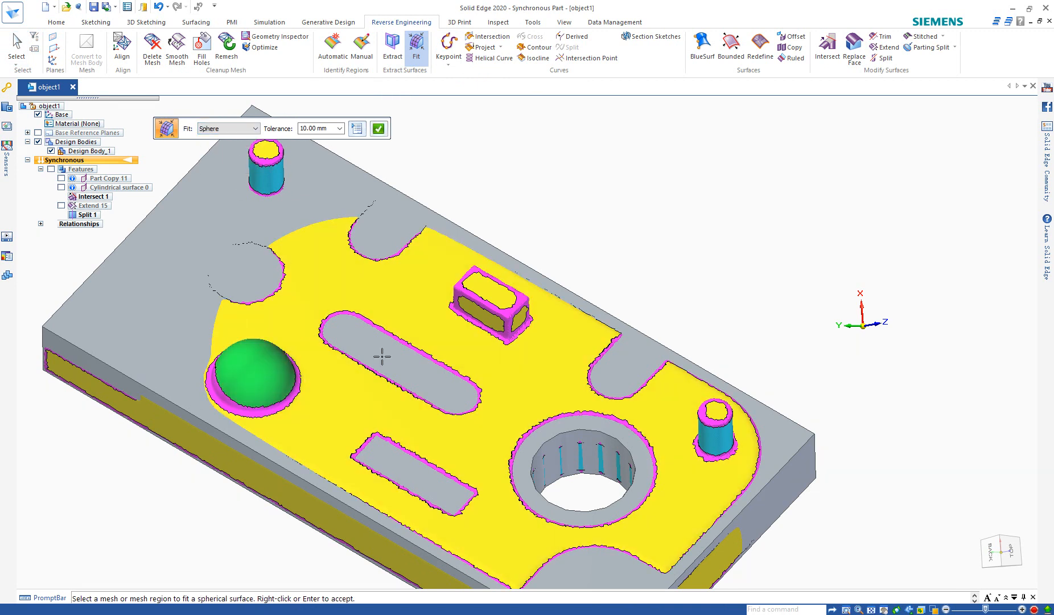
{"action": "right_click", "coordinate": [367, 367]}
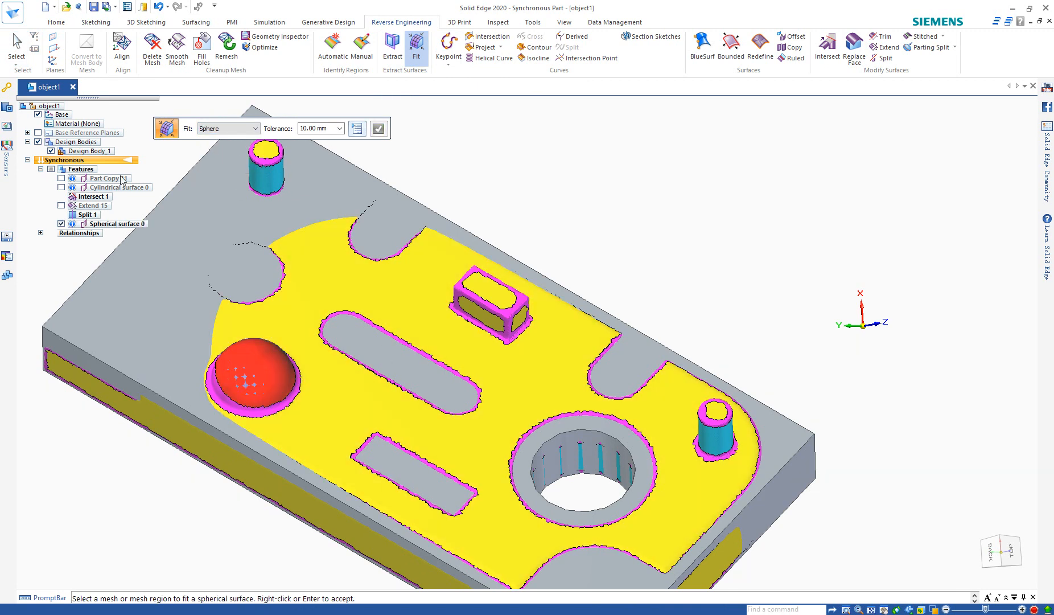
Leave the Fit command and hide Part Copy 11 so only the solid plate and the spherical surface are displayed
{"action": "left_click", "coordinate": [61, 178]}
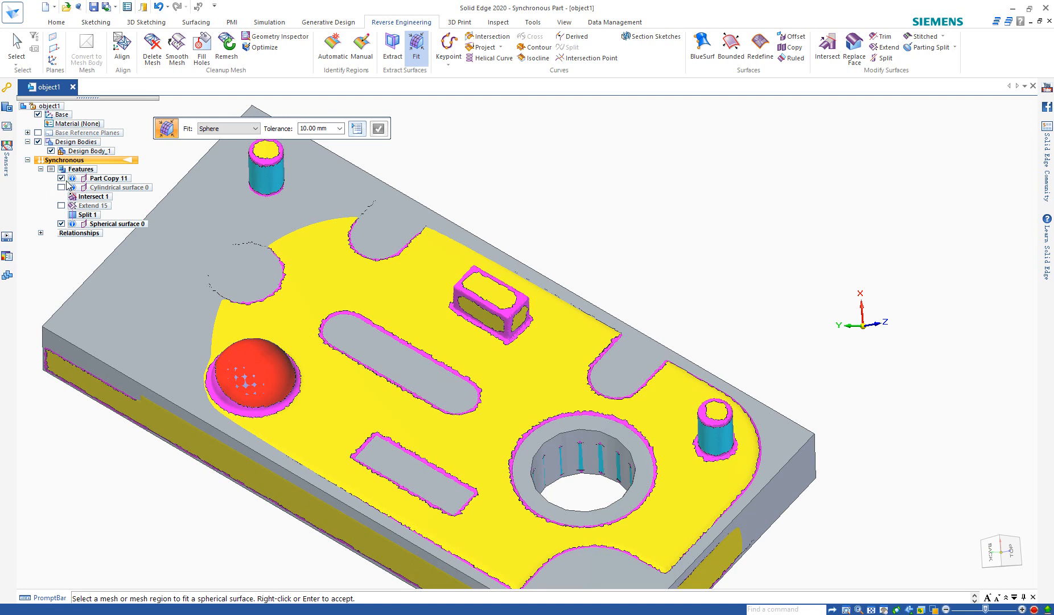
{"action": "key", "text": "Escape"}
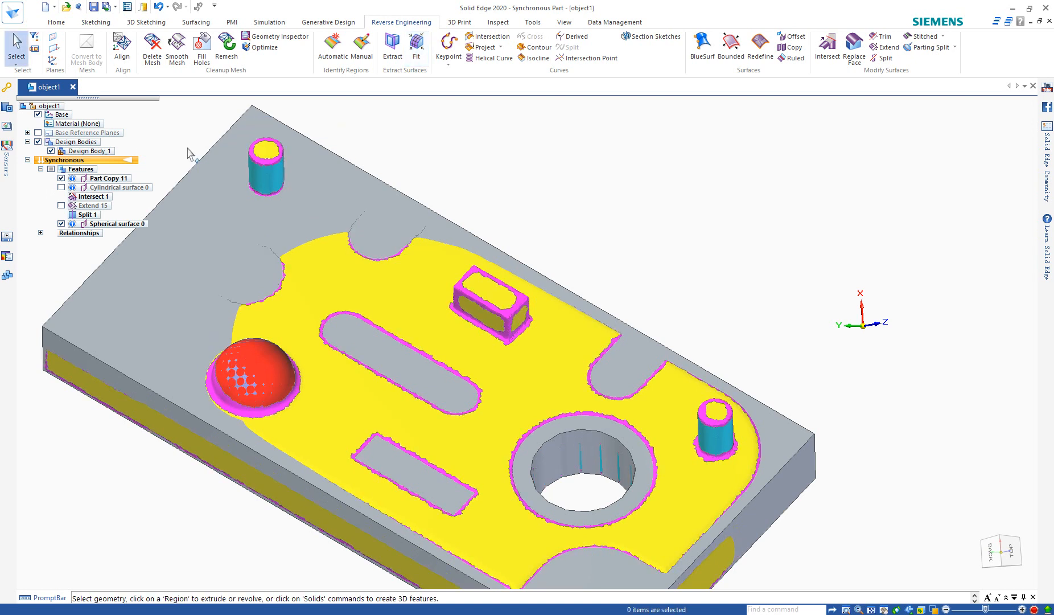
{"action": "left_click", "coordinate": [61, 178]}
{"action": "middle_click_drag", "start_coordinate": [509, 321], "coordinate": [506, 363]}
{"action": "middle_click_drag", "start_coordinate": [452, 402], "coordinate": [528, 327]}
{"action": "left_click", "coordinate": [56, 21]}
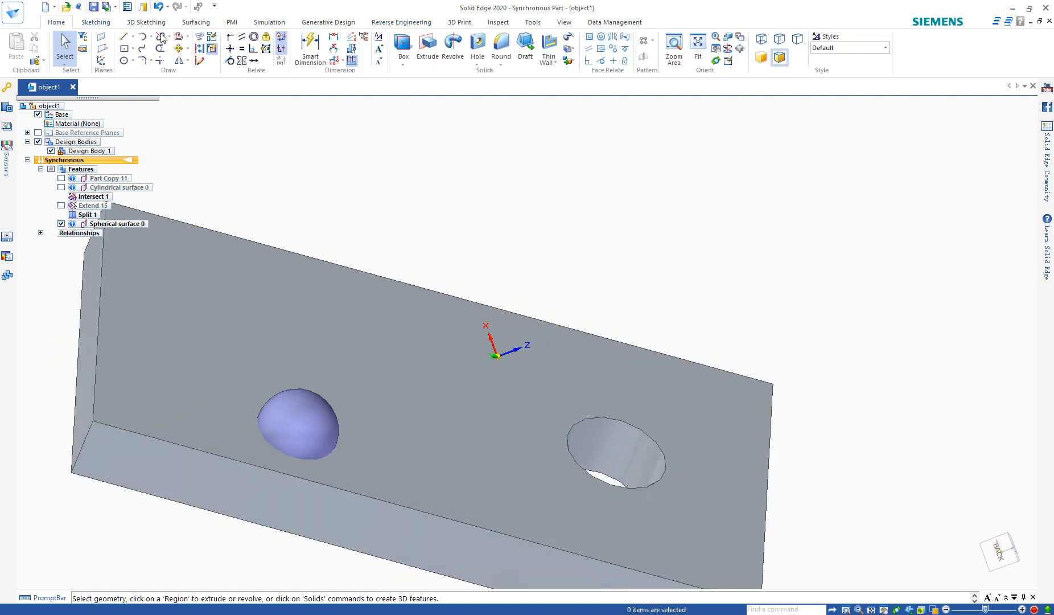
Unite the plate with the fitted spherical surface as the tool, so the dome becomes part of the solid
{"action": "left_click", "coordinate": [572, 64]}
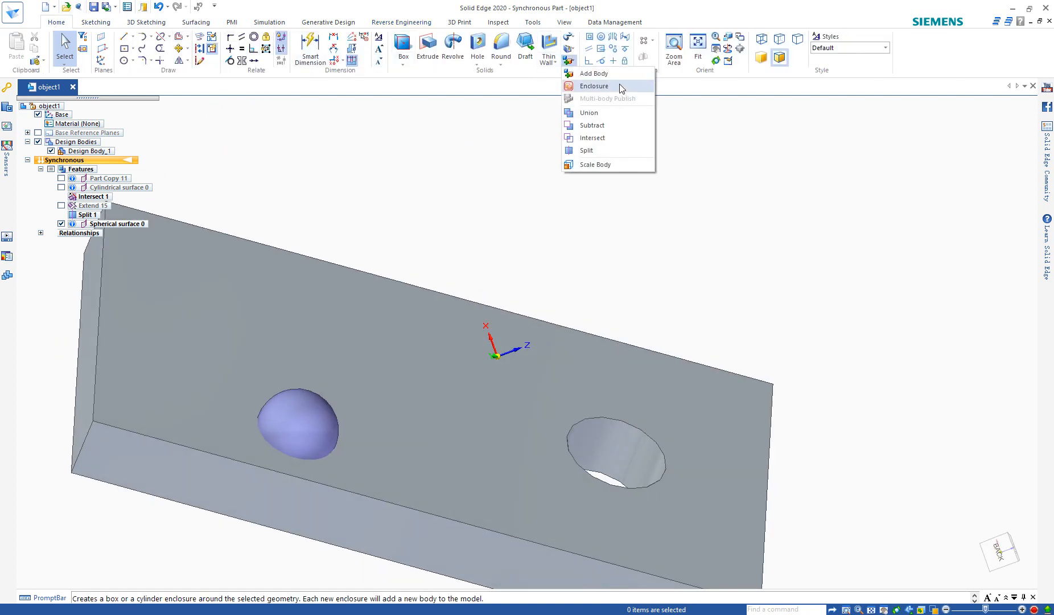
{"action": "left_click", "coordinate": [596, 129]}
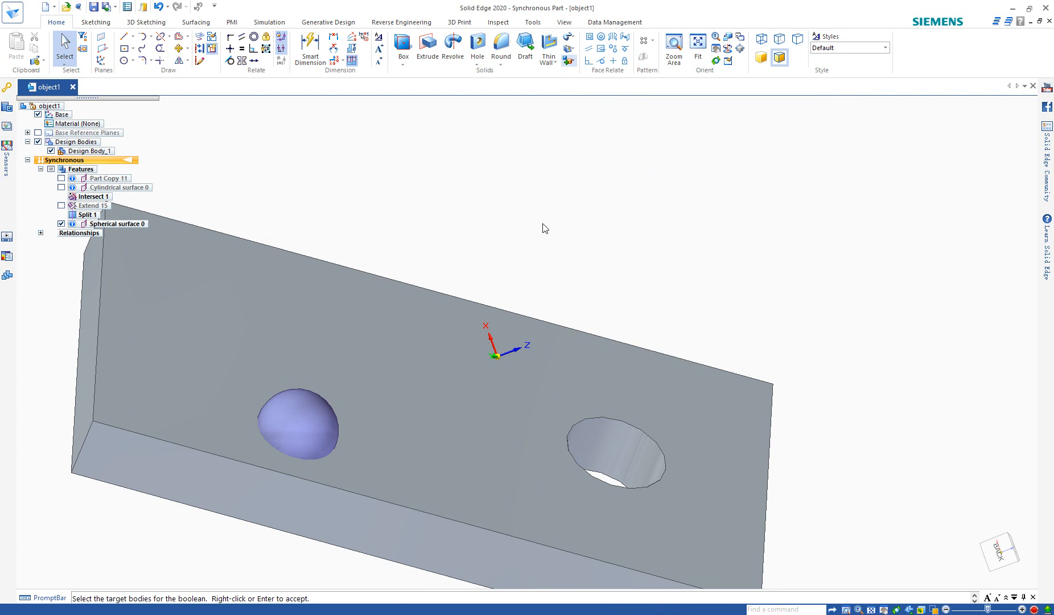
{"action": "left_click", "coordinate": [388, 416]}
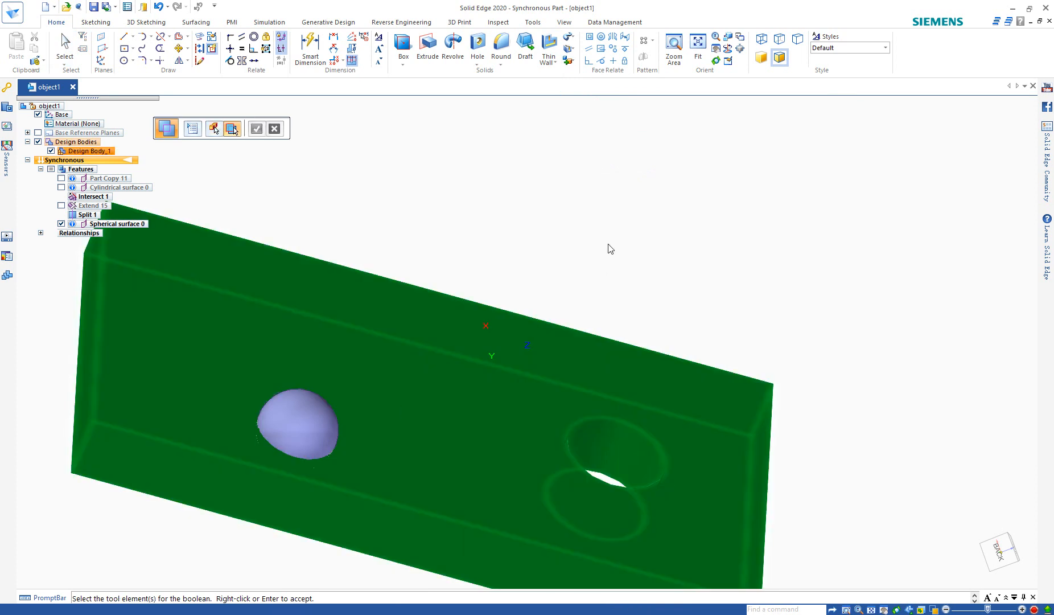
{"action": "left_click", "coordinate": [315, 419]}
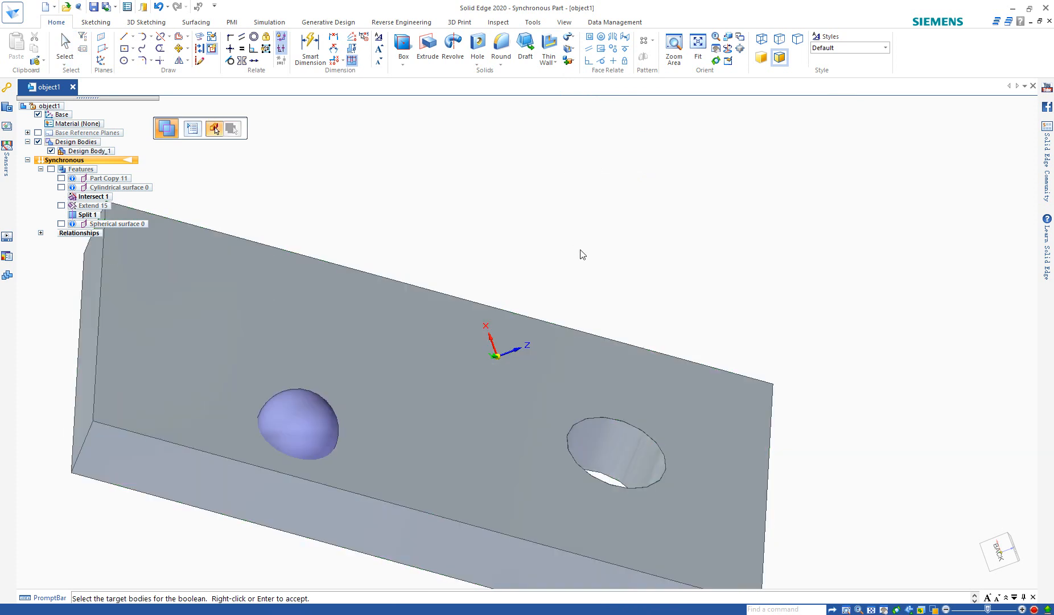
{"action": "middle_click_drag", "start_coordinate": [535, 367], "coordinate": [485, 301]}
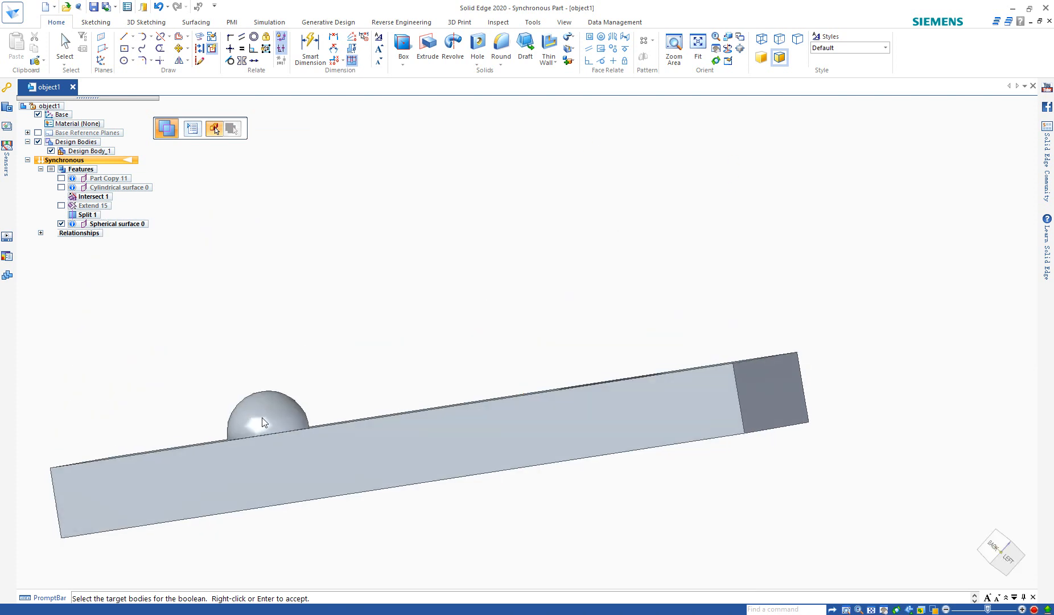
{"action": "middle_click_drag", "start_coordinate": [340, 393], "coordinate": [402, 438]}
{"action": "scroll", "coordinate": [413, 195], "scroll_direction": "down", "scroll_amount": 2}
{"action": "scroll", "coordinate": [440, 446], "scroll_direction": "up", "scroll_amount": 3}
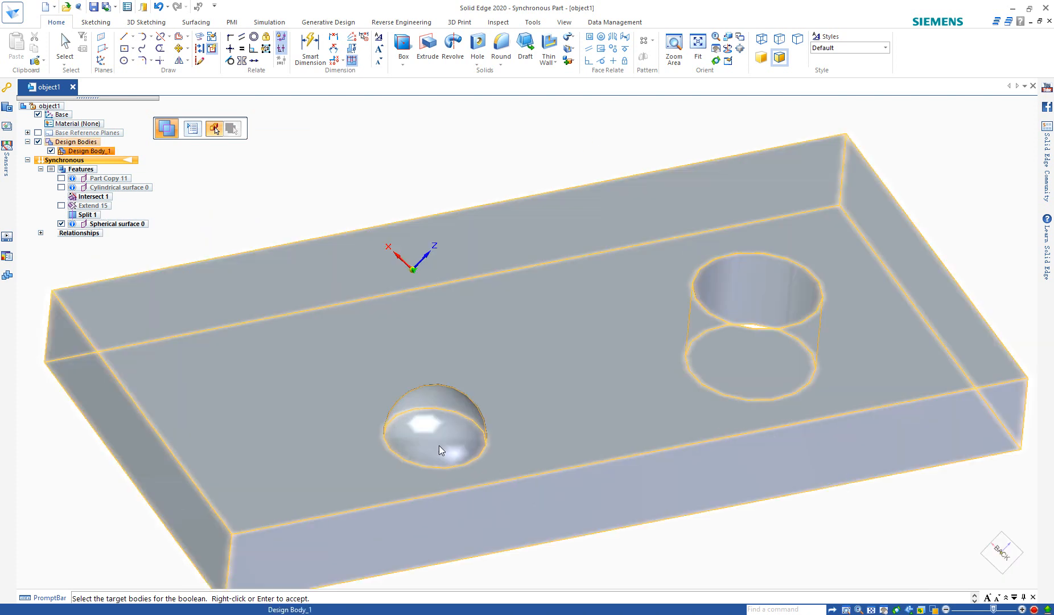
{"action": "middle_click_drag", "start_coordinate": [595, 410], "coordinate": [623, 457]}
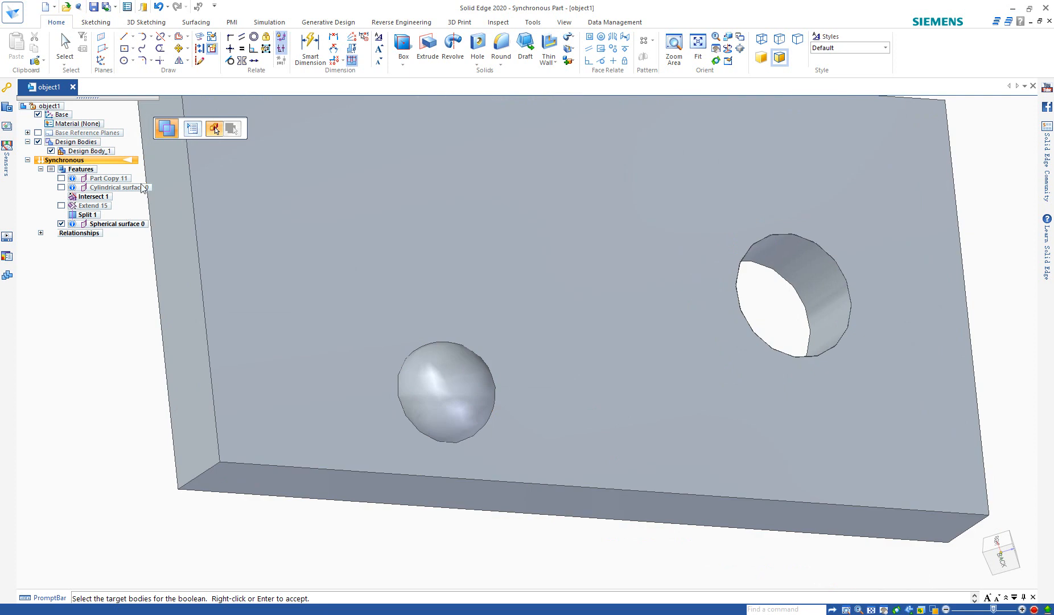
{"action": "key", "text": "Escape"}
Show the Part Copy 11 mesh over the plate and hide Design Body_1 to examine the mesh alone
{"action": "left_click", "coordinate": [61, 178]}
{"action": "scroll", "coordinate": [244, 349], "scroll_direction": "down", "scroll_amount": 2}
{"action": "middle_click_drag", "start_coordinate": [559, 383], "coordinate": [504, 371]}
{"action": "middle_click_drag", "start_coordinate": [336, 333], "coordinate": [326, 378]}
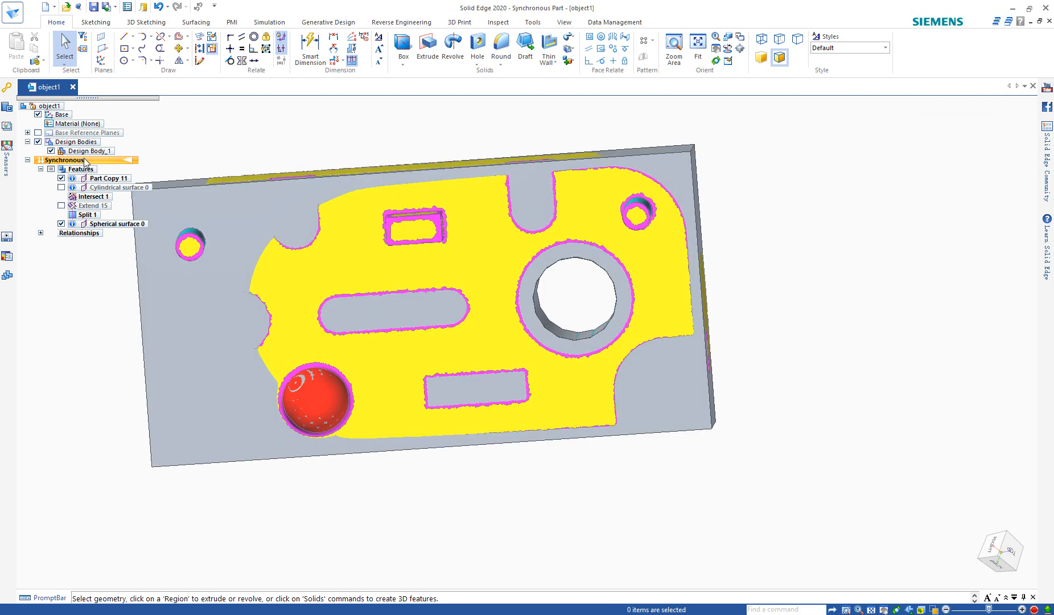
{"action": "left_click", "coordinate": [51, 151]}
{"action": "left_click", "coordinate": [51, 151]}
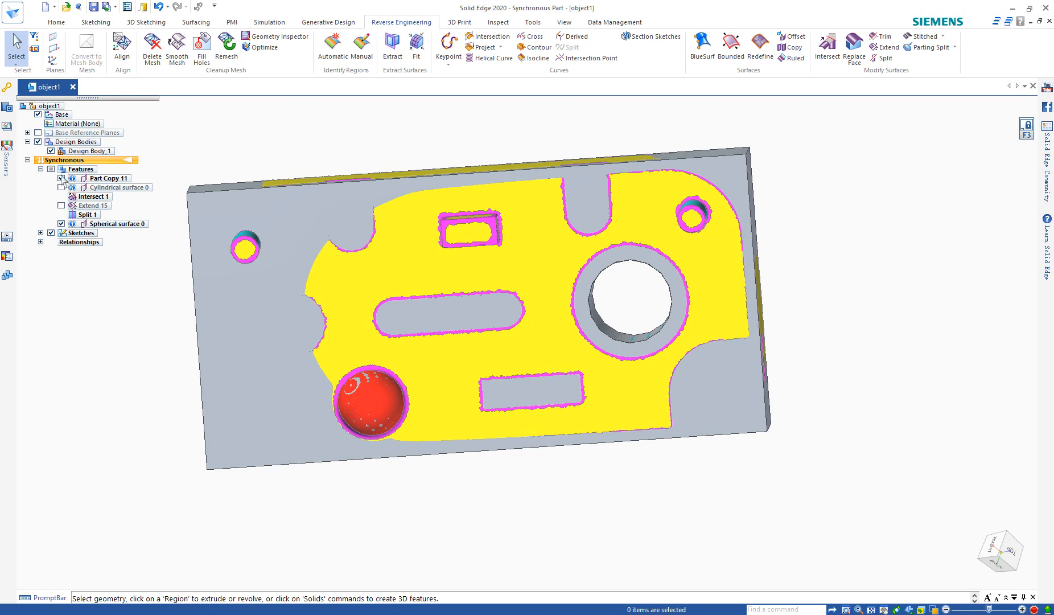
{"action": "left_click", "coordinate": [52, 152]}
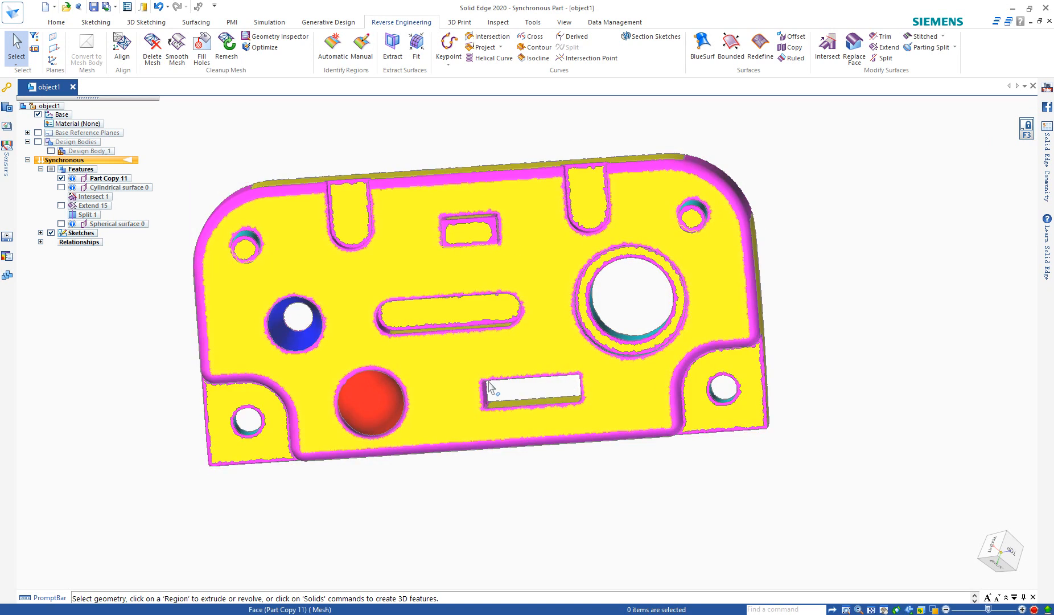
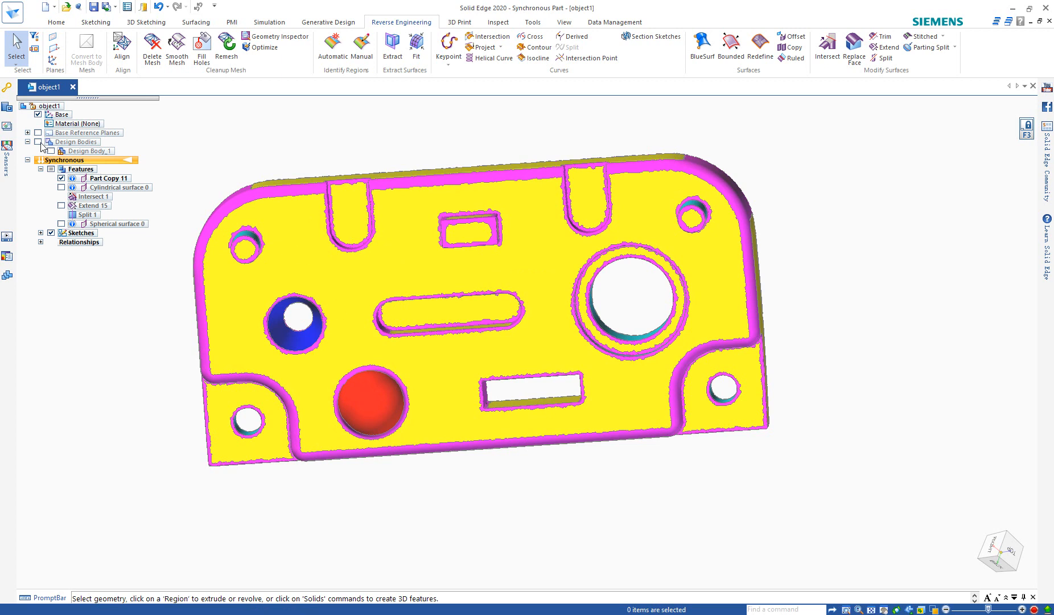
Start the Section Sketches command with Design Body_1 shown again and accept the Part Copy 11 mesh as the body to section
{"action": "left_click", "coordinate": [653, 37]}
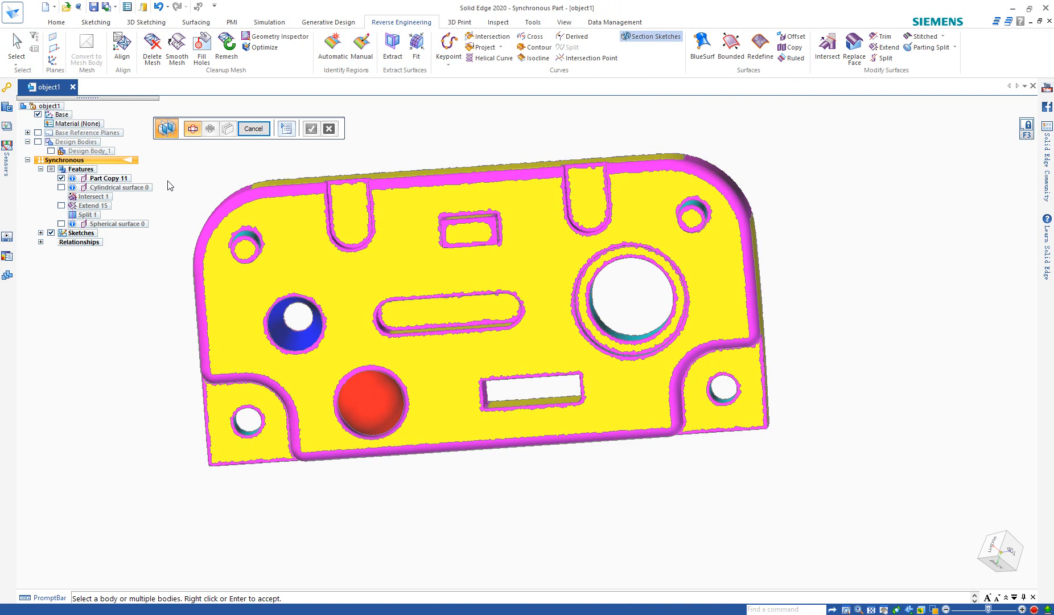
{"action": "left_click", "coordinate": [37, 141]}
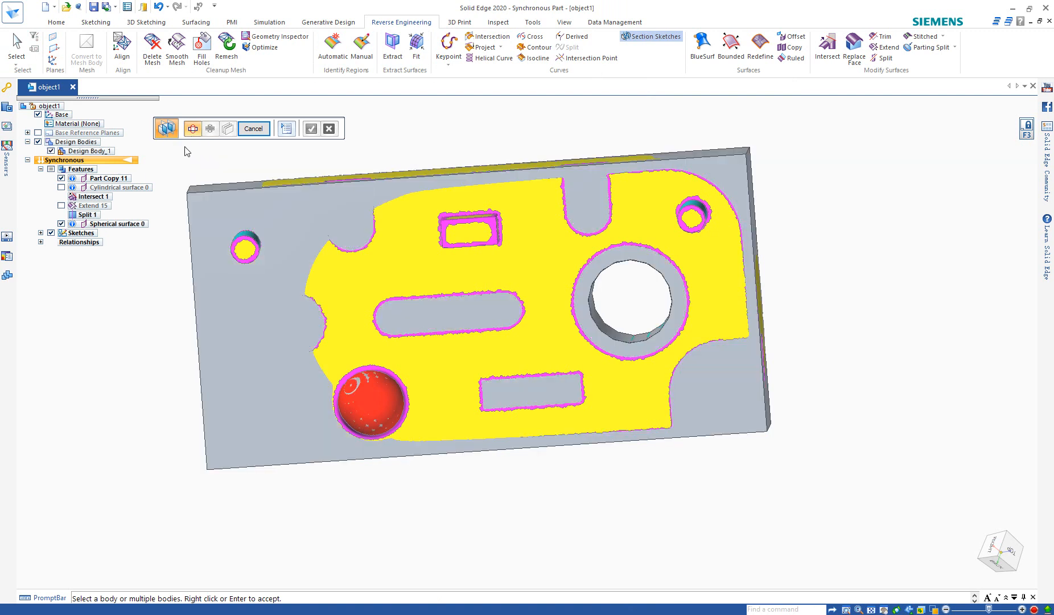
{"action": "left_click", "coordinate": [554, 278]}
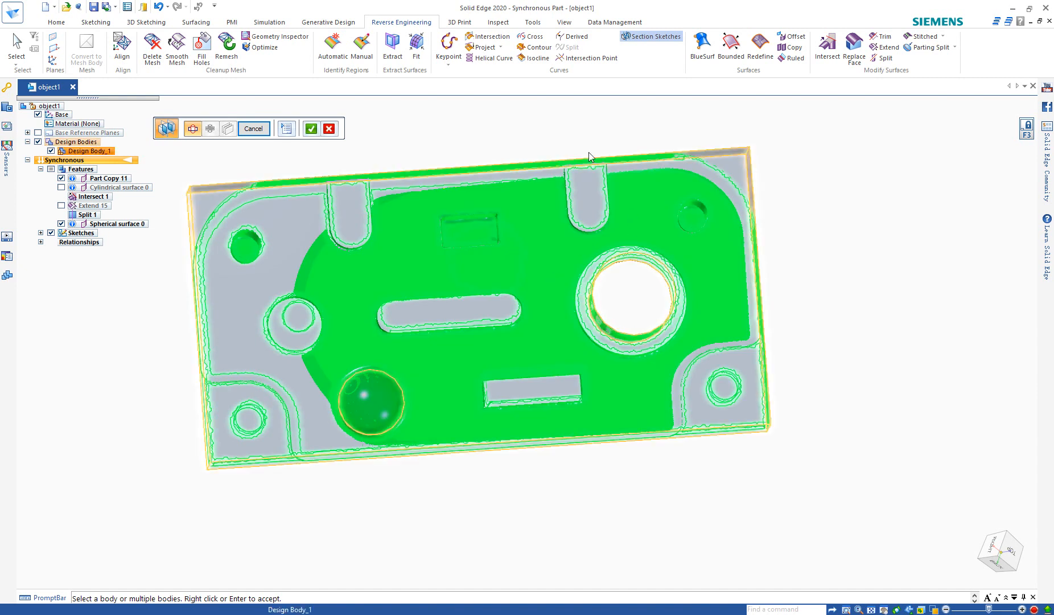
{"action": "right_click", "coordinate": [480, 140]}
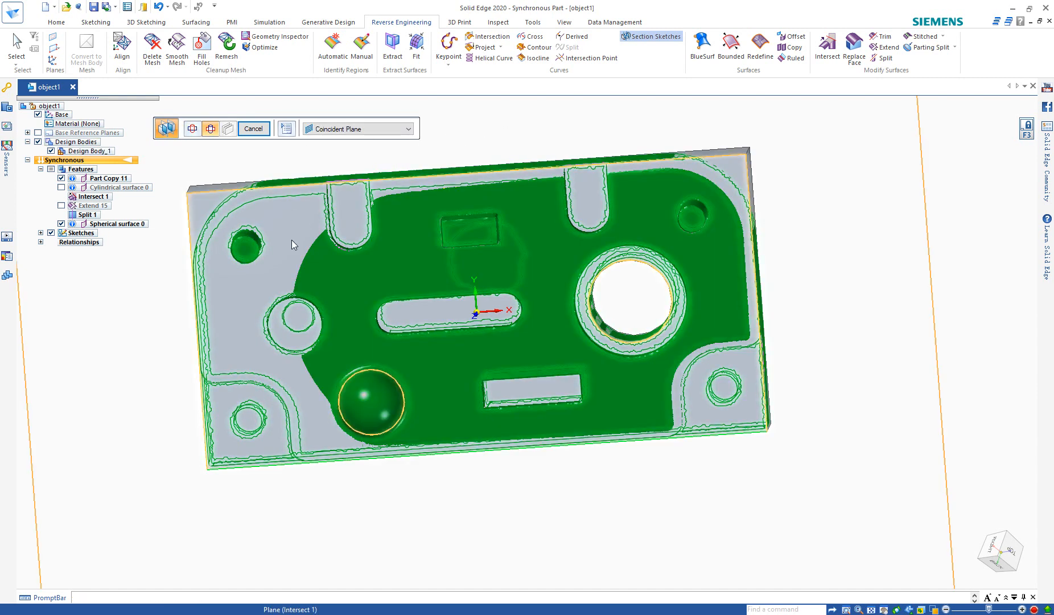
Place a section plane parallel to the plate's large flat face, cutting through the plate's thickness
{"action": "middle_click_drag", "start_coordinate": [294, 244], "coordinate": [318, 125]}
{"action": "left_click", "coordinate": [366, 129]}
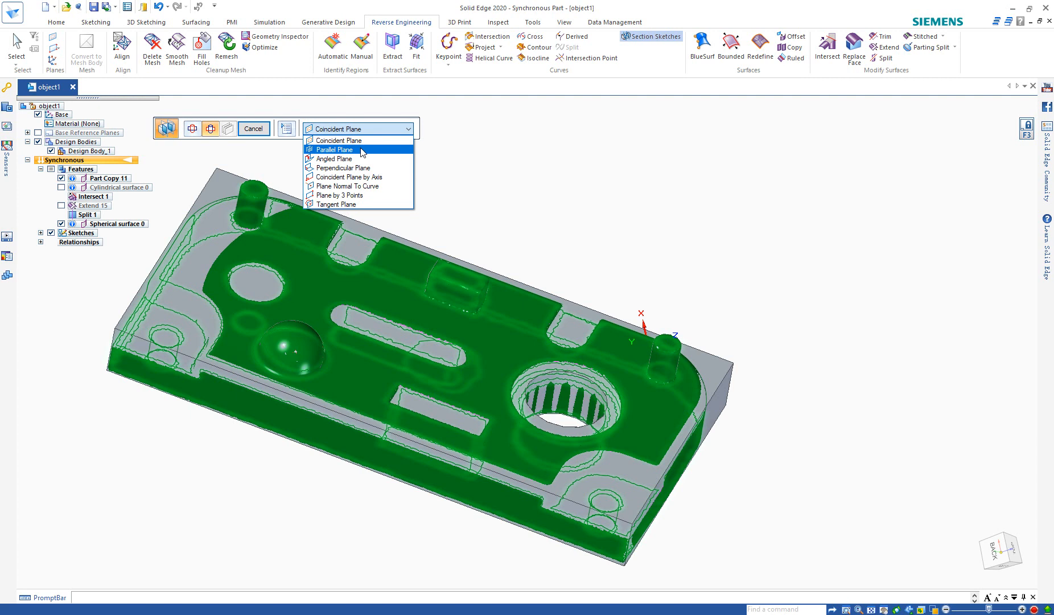
{"action": "left_click", "coordinate": [362, 150]}
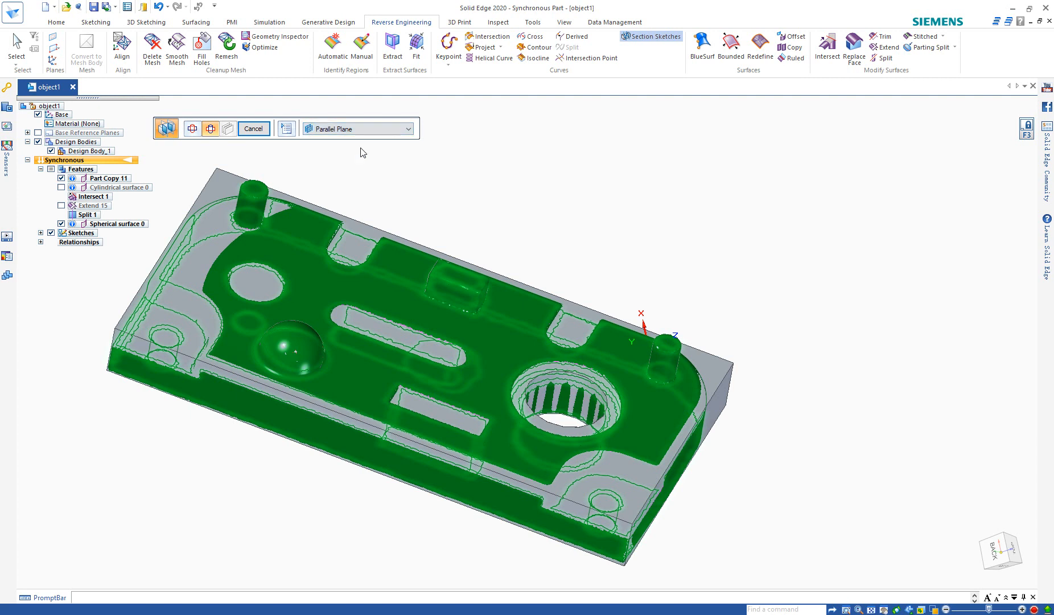
{"action": "left_click", "coordinate": [209, 256]}
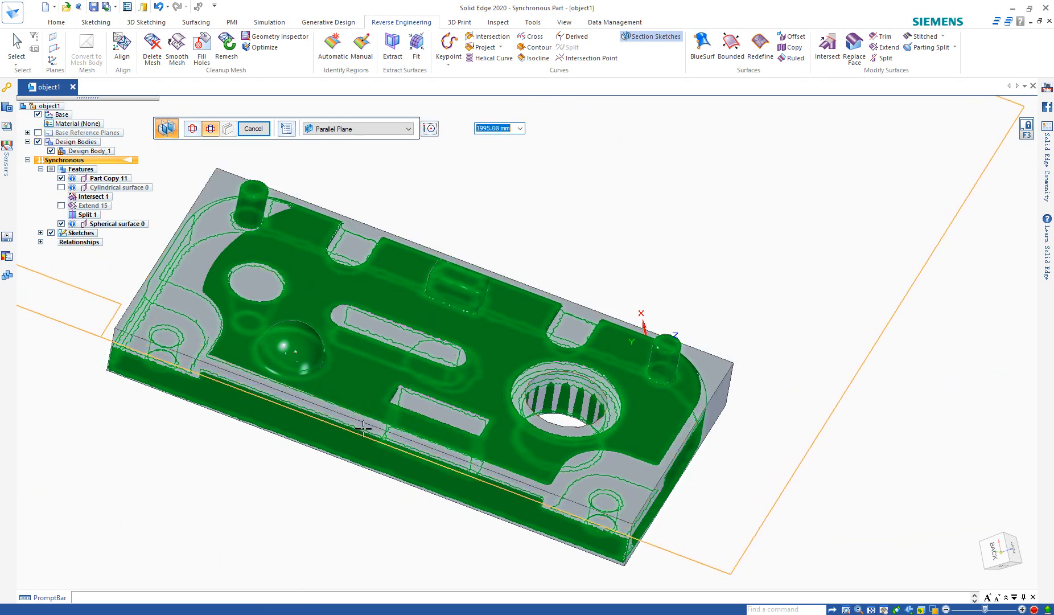
{"action": "middle_click_drag", "start_coordinate": [452, 455], "coordinate": [550, 398]}
{"action": "mouse_move", "coordinate": [527, 469]}
{"action": "middle_mouse_down"}
{"action": "mouse_move", "coordinate": [542, 451]}
{"action": "mouse_move", "coordinate": [533, 461]}
{"action": "middle_mouse_up"}
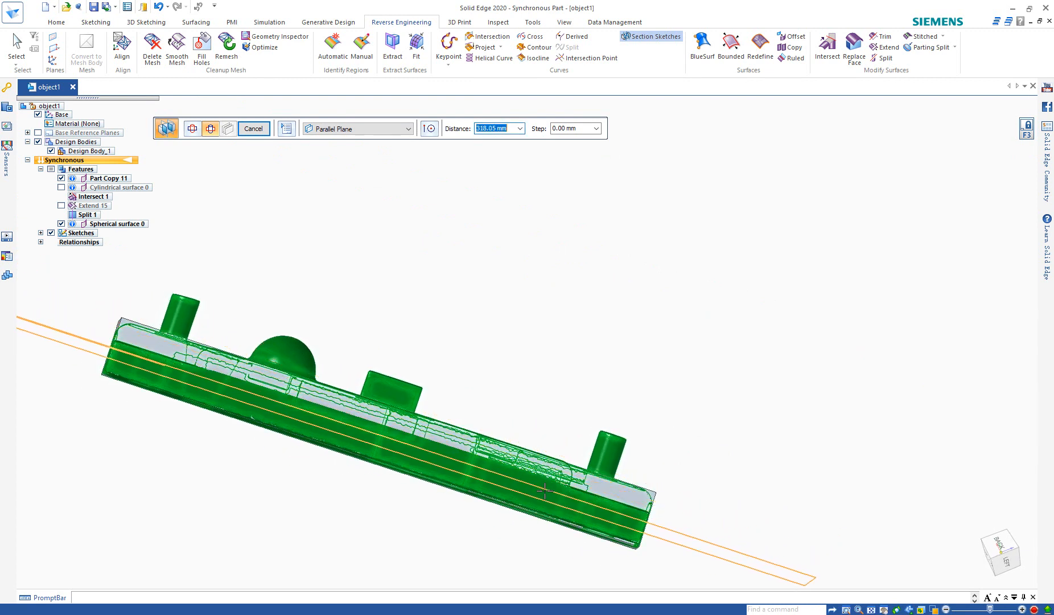
{"action": "middle_click_drag", "start_coordinate": [545, 494], "coordinate": [543, 493]}
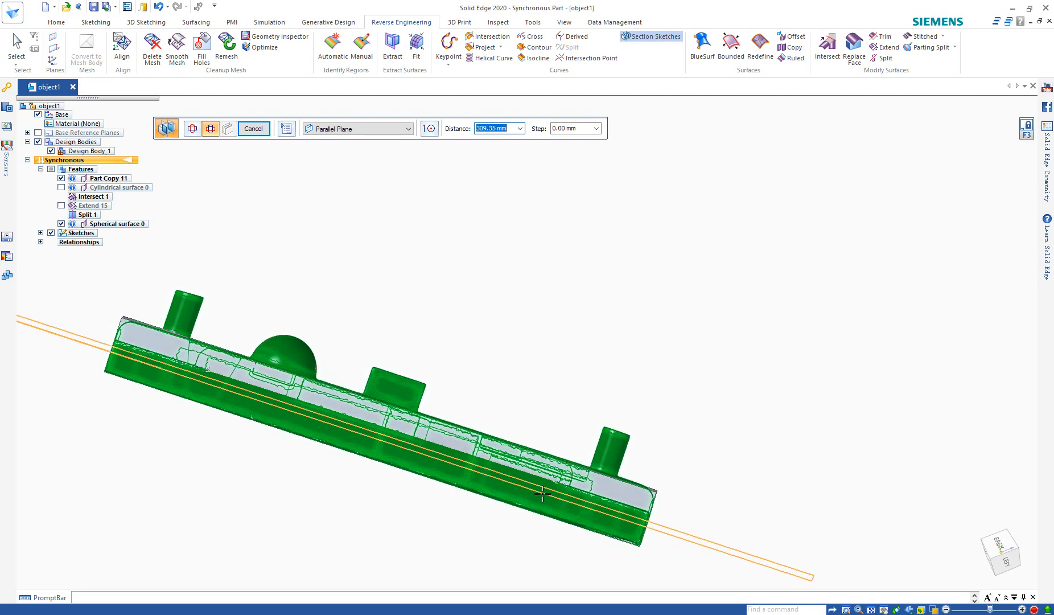
{"action": "left_click", "coordinate": [542, 494]}
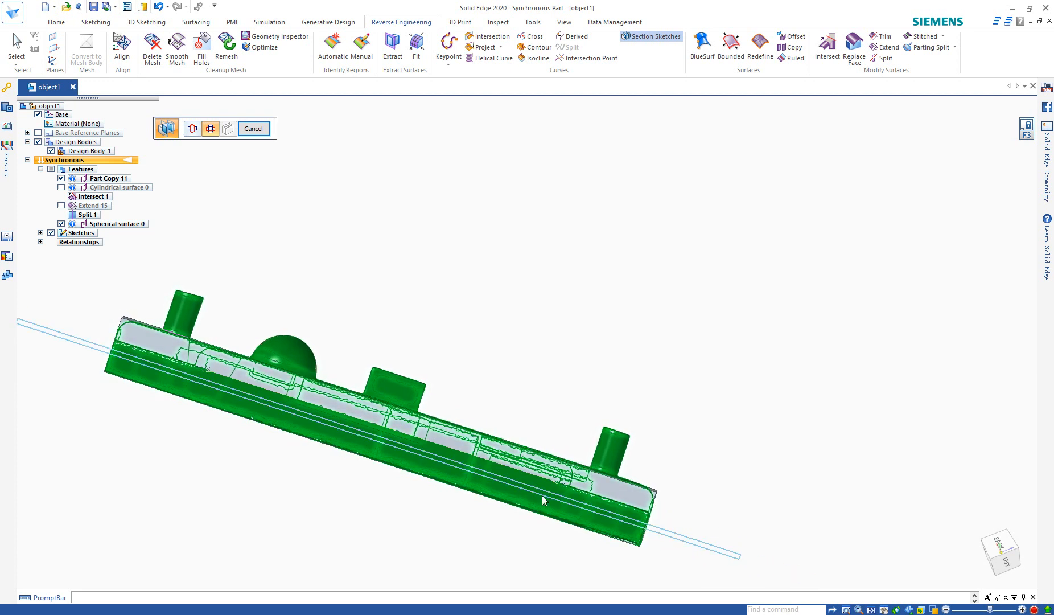
Generate the section curves with one additional offset plane spaced 10 mm from the first
{"action": "middle_click_drag", "start_coordinate": [542, 494], "coordinate": [634, 339]}
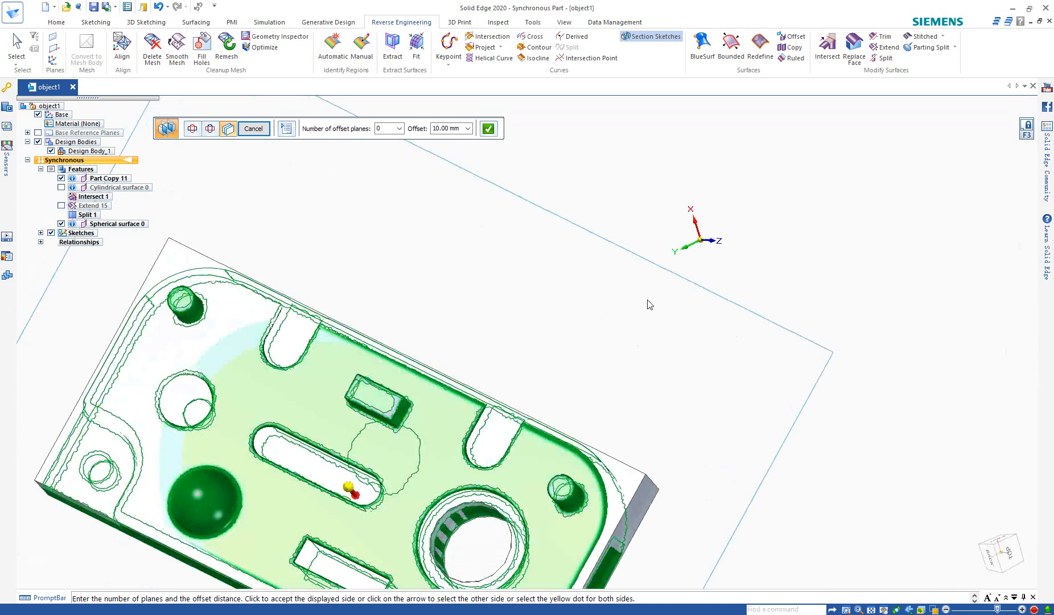
{"action": "scroll", "coordinate": [650, 295], "scroll_direction": "down", "scroll_amount": 3}
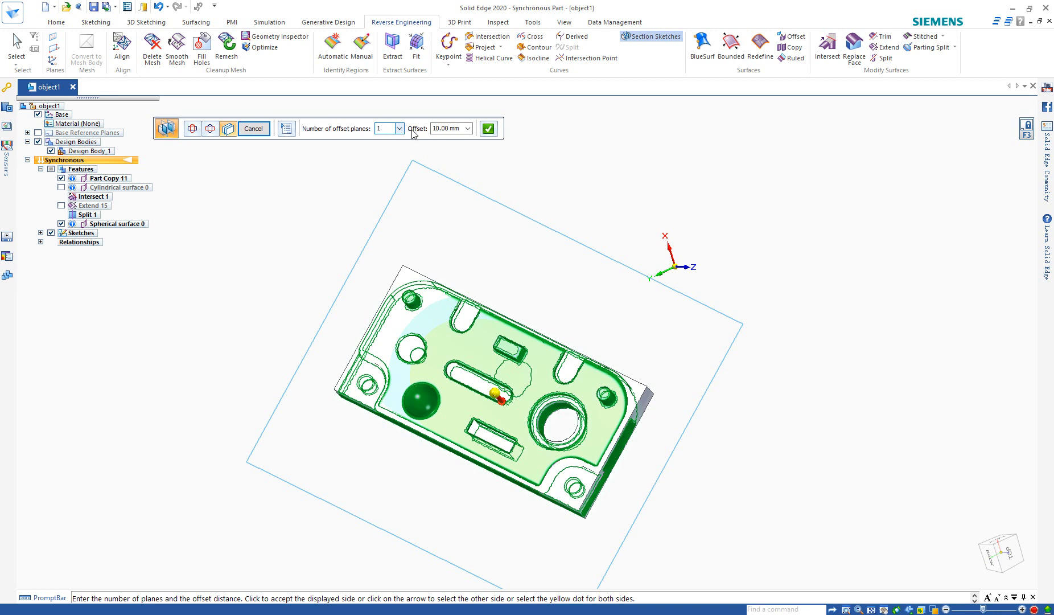
{"action": "left_click", "coordinate": [488, 129]}
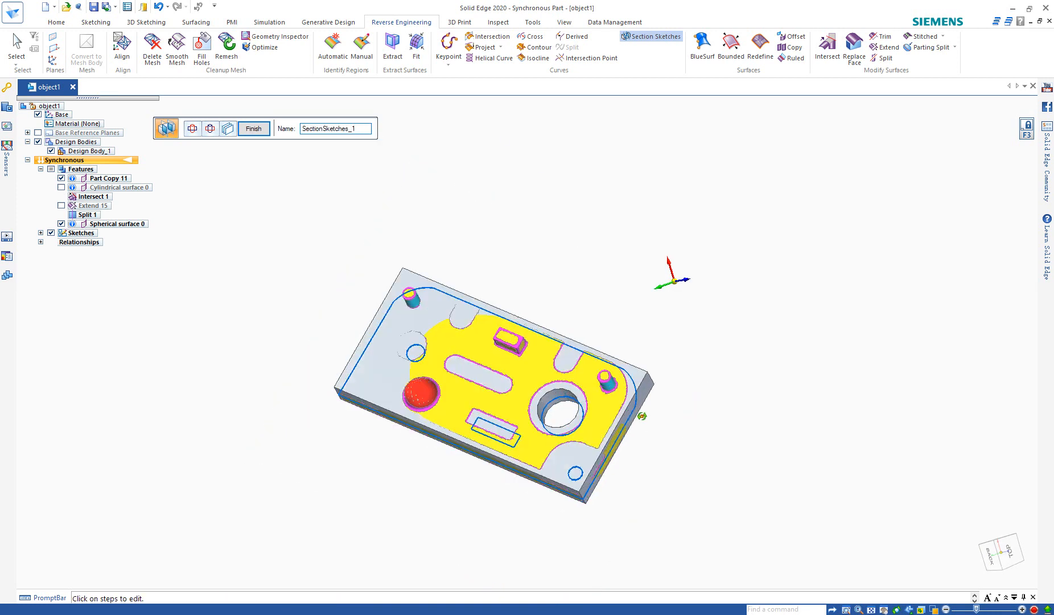
Hide Design Body_1 and examine how the section curves follow the mesh's outer edges, holes and rectangular slot
{"action": "middle_click_drag", "start_coordinate": [642, 415], "coordinate": [687, 348]}
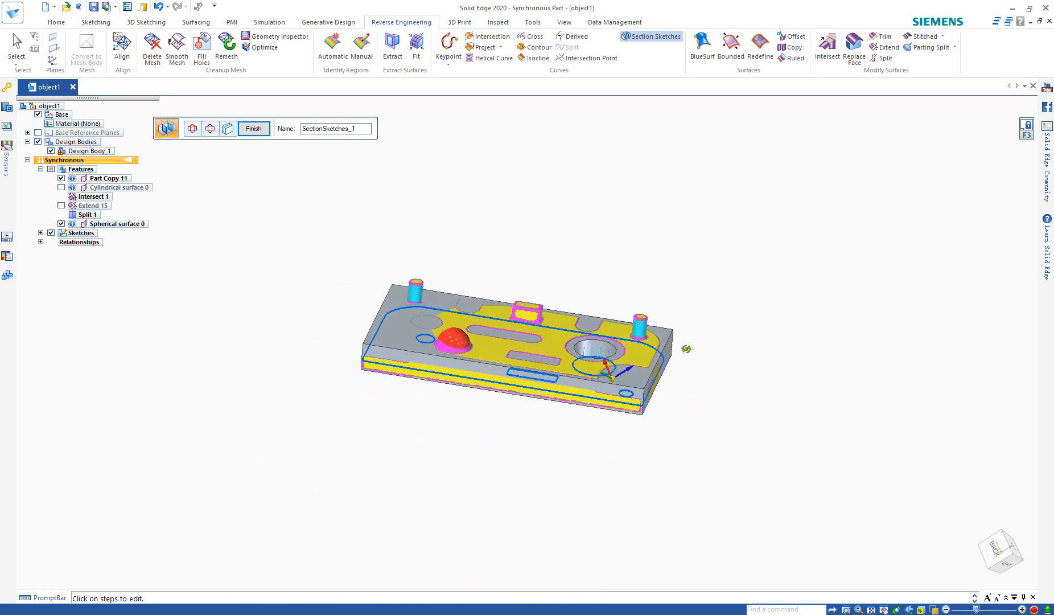
{"action": "left_click", "coordinate": [51, 151]}
{"action": "middle_click_drag", "start_coordinate": [549, 298], "coordinate": [535, 373]}
{"action": "scroll", "coordinate": [535, 367], "scroll_direction": "up", "scroll_amount": 3}
{"action": "scroll", "coordinate": [477, 337], "scroll_direction": "down", "scroll_amount": 6}
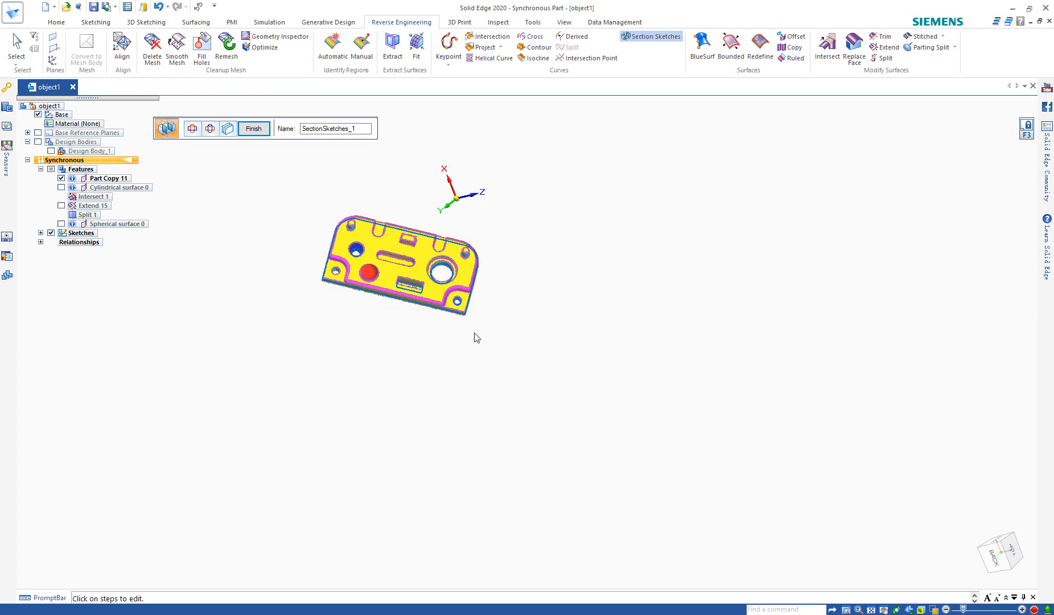
{"action": "scroll", "coordinate": [499, 368], "scroll_direction": "up", "scroll_amount": 3}
{"action": "scroll", "coordinate": [484, 387], "scroll_direction": "down", "scroll_amount": 1}
{"action": "scroll", "coordinate": [399, 273], "scroll_direction": "up", "scroll_amount": 3}
{"action": "middle_click_drag", "start_coordinate": [458, 285], "coordinate": [440, 324]}
{"action": "scroll", "coordinate": [411, 312], "scroll_direction": "up", "scroll_amount": 5}
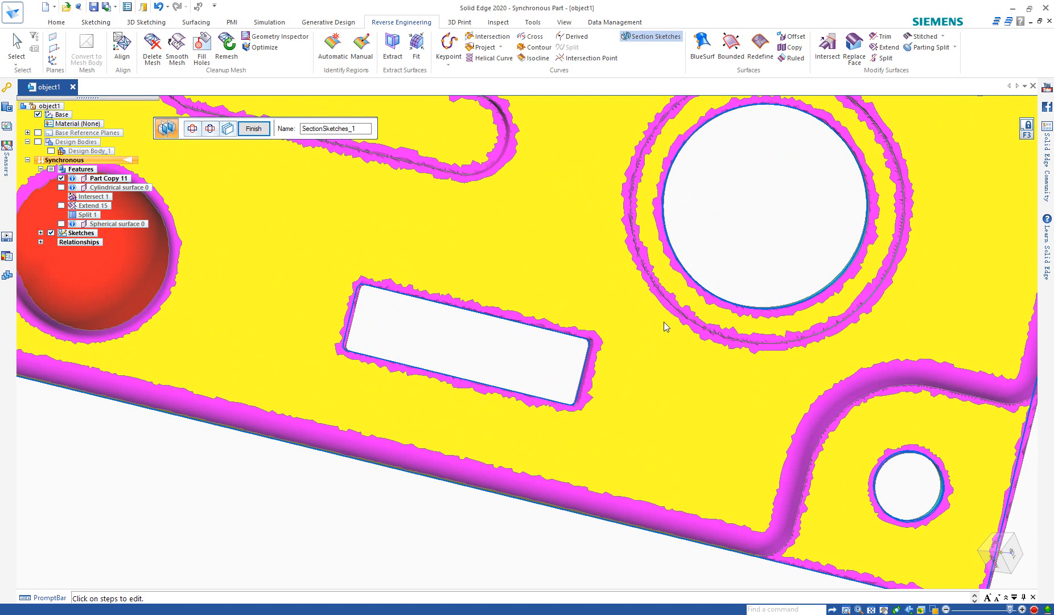
{"action": "scroll", "coordinate": [663, 322], "scroll_direction": "down", "scroll_amount": 2}
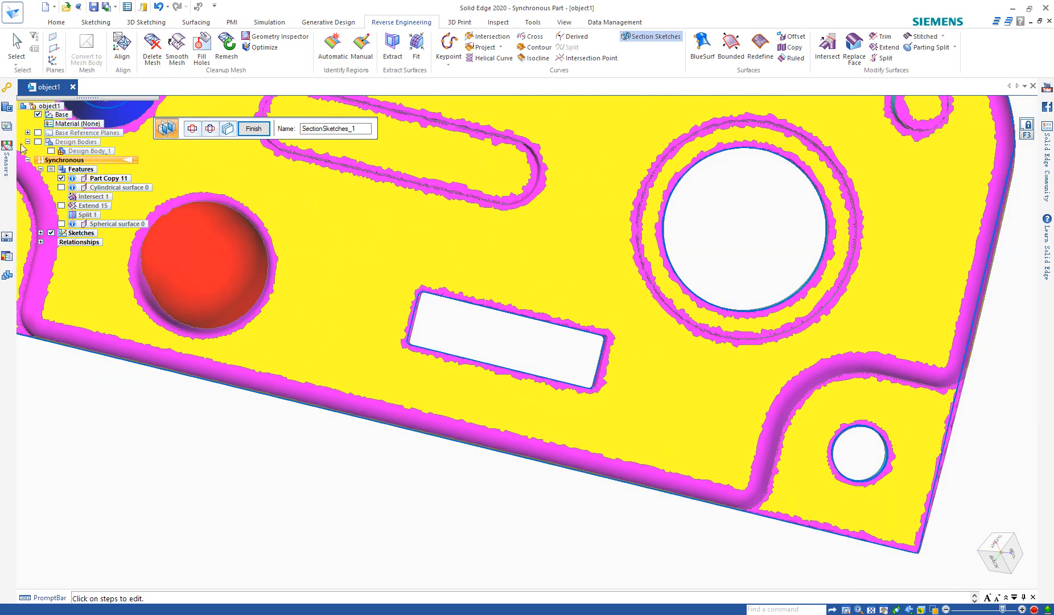
Hide the Part Copy 11 mesh to examine the bare section outlines, and discard the section sketches
{"action": "left_click", "coordinate": [61, 179]}
{"action": "scroll", "coordinate": [416, 416], "scroll_direction": "down", "scroll_amount": 3}
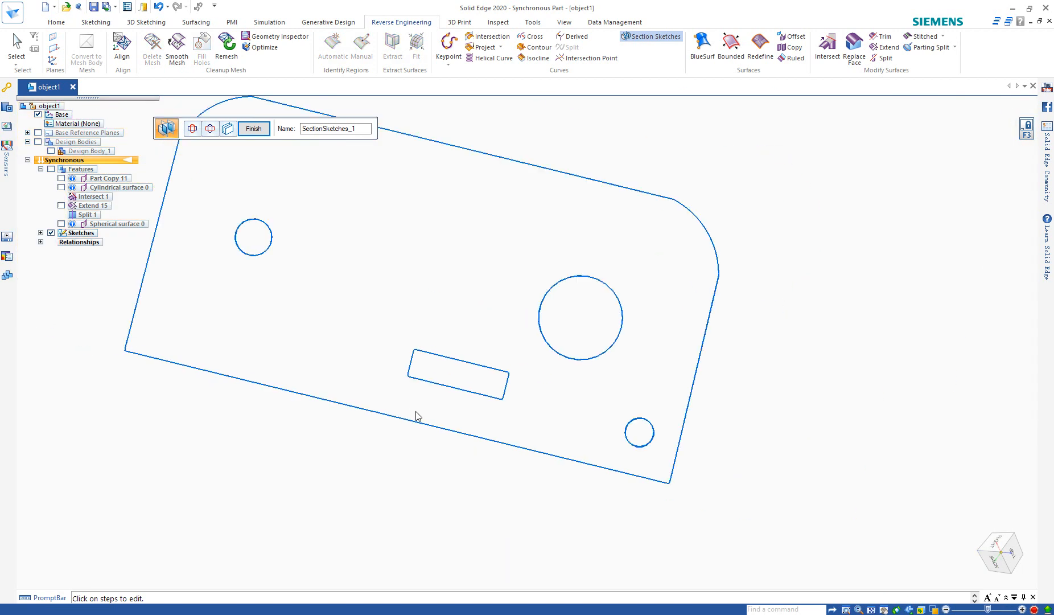
{"action": "middle_click_drag", "start_coordinate": [607, 415], "coordinate": [615, 365]}
{"action": "scroll", "coordinate": [691, 364], "scroll_direction": "up", "scroll_amount": 4}
{"action": "mouse_move", "coordinate": [691, 360]}
{"action": "middle_mouse_down"}
{"action": "mouse_move", "coordinate": [734, 447]}
{"action": "mouse_move", "coordinate": [691, 362]}
{"action": "middle_mouse_up"}
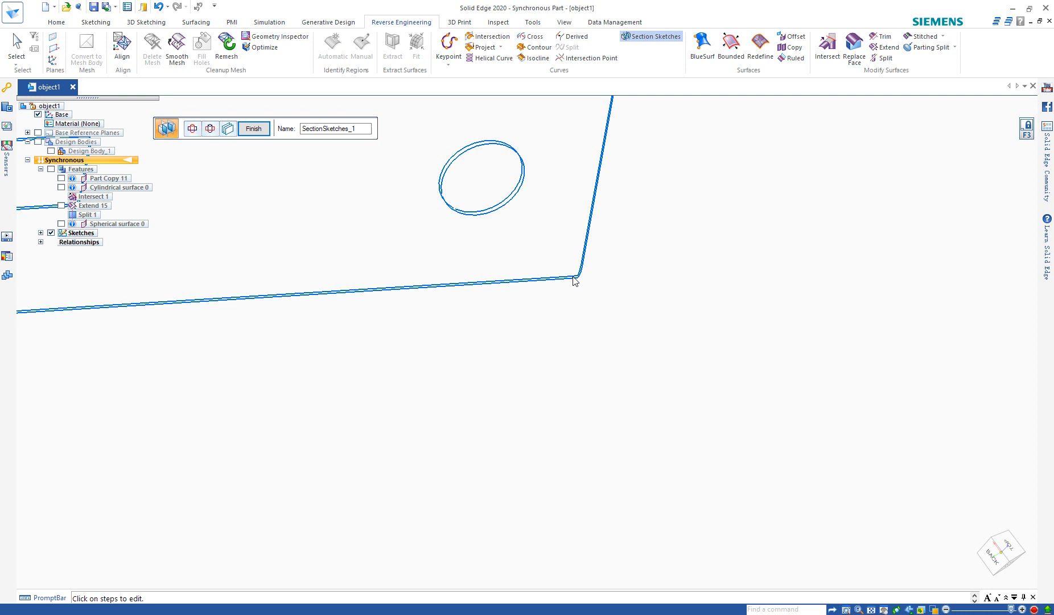
{"action": "key", "text": "Escape"}
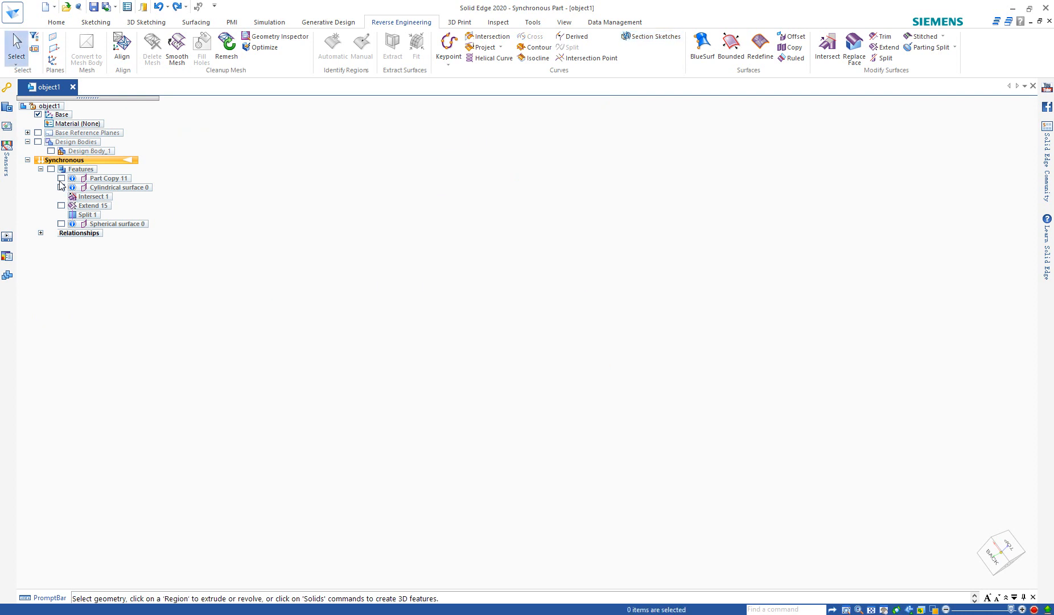
Show Design Body_1 and the Part Copy 11 mesh together again
{"action": "scroll", "coordinate": [476, 432], "scroll_direction": "down", "scroll_amount": 3}
{"action": "middle_click_drag", "start_coordinate": [563, 425], "coordinate": [606, 421]}
{"action": "left_click", "coordinate": [52, 151]}
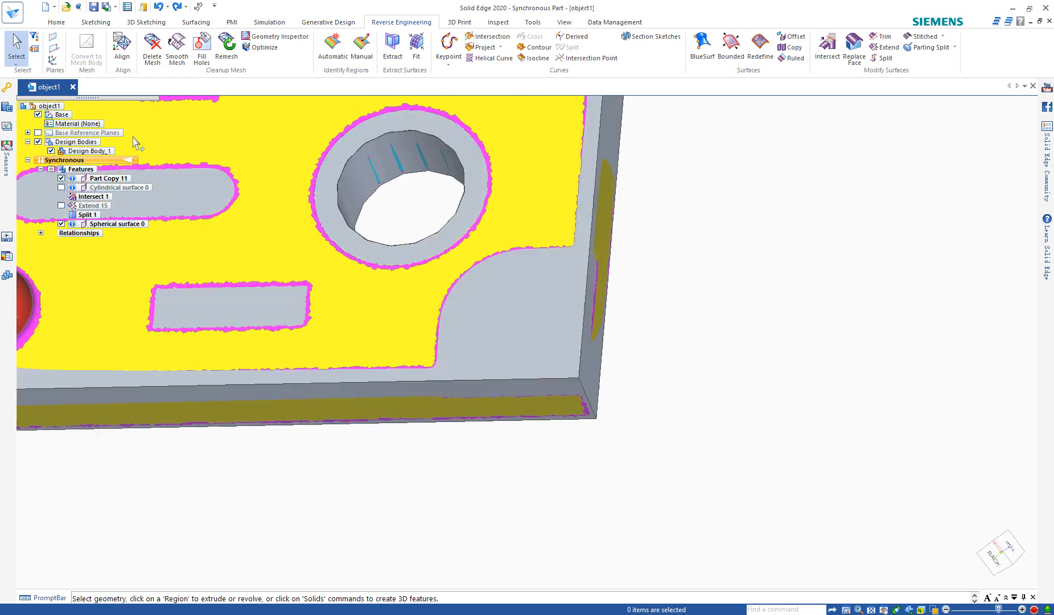
Start new section sketches from the Part Copy 11 mesh and set the section plane type to Parallel Plane
{"action": "left_click", "coordinate": [654, 36]}
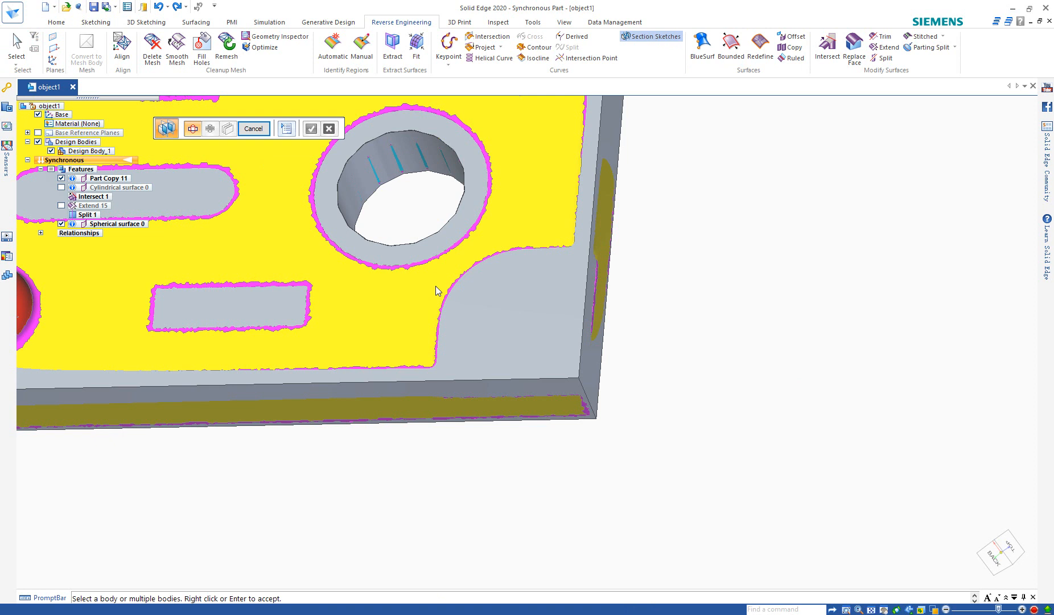
{"action": "left_click", "coordinate": [391, 303]}
{"action": "right_click", "coordinate": [763, 283]}
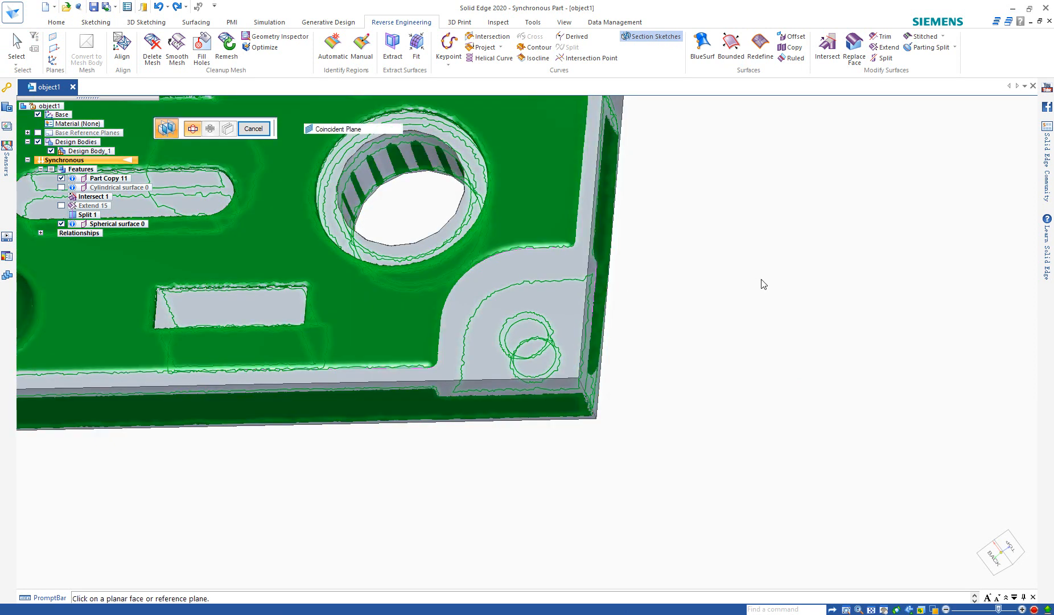
{"action": "left_click", "coordinate": [559, 288]}
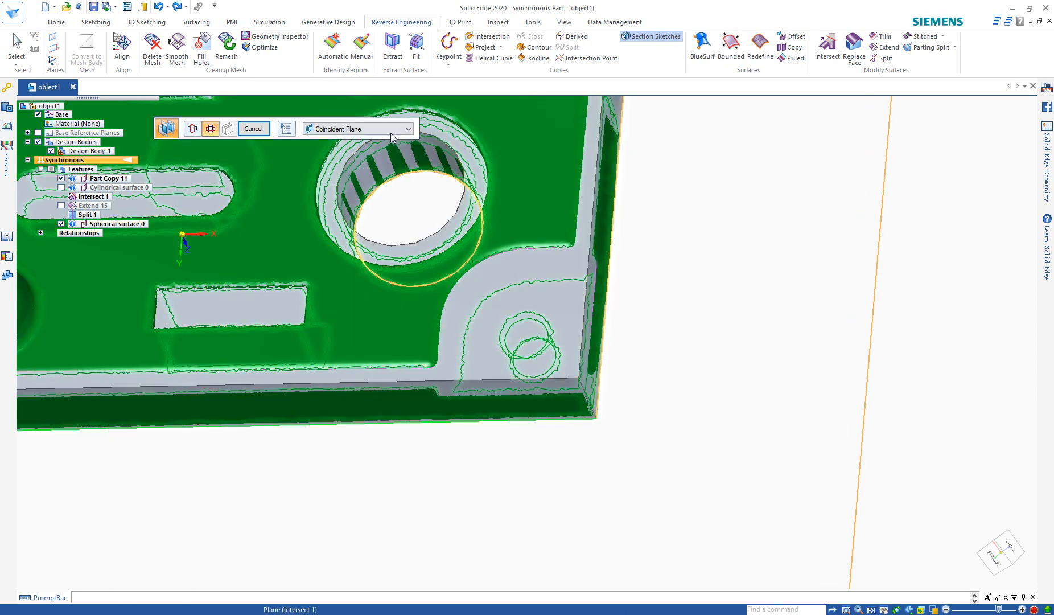
{"action": "left_click", "coordinate": [391, 130]}
{"action": "left_click", "coordinate": [335, 149]}
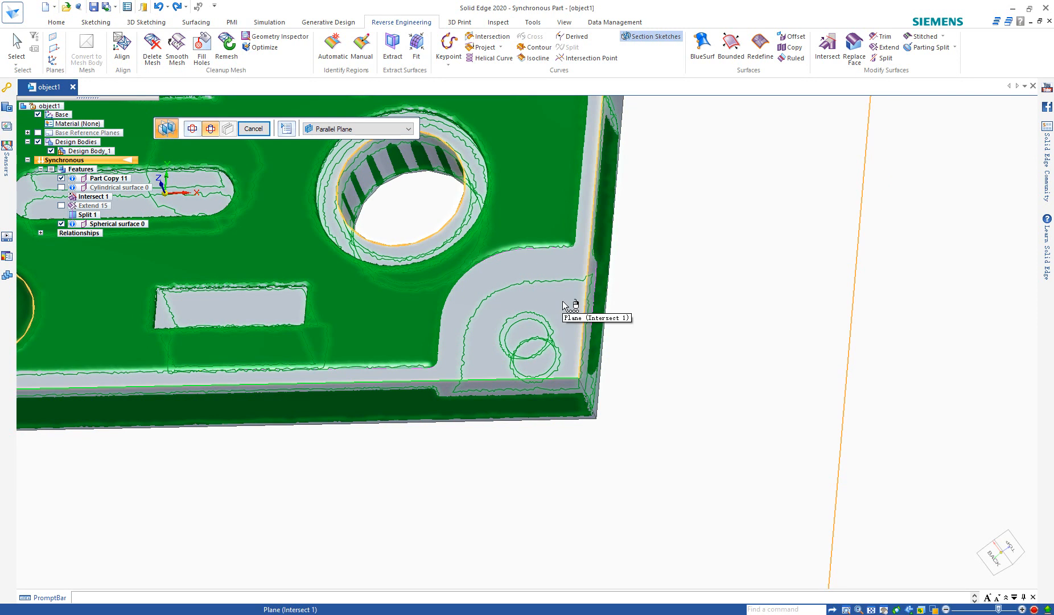
Place the section plane parallel to the plate's top face, partway down through the plate's thickness
{"action": "left_click", "coordinate": [562, 300]}
{"action": "scroll", "coordinate": [849, 359], "scroll_direction": "down", "scroll_amount": 2}
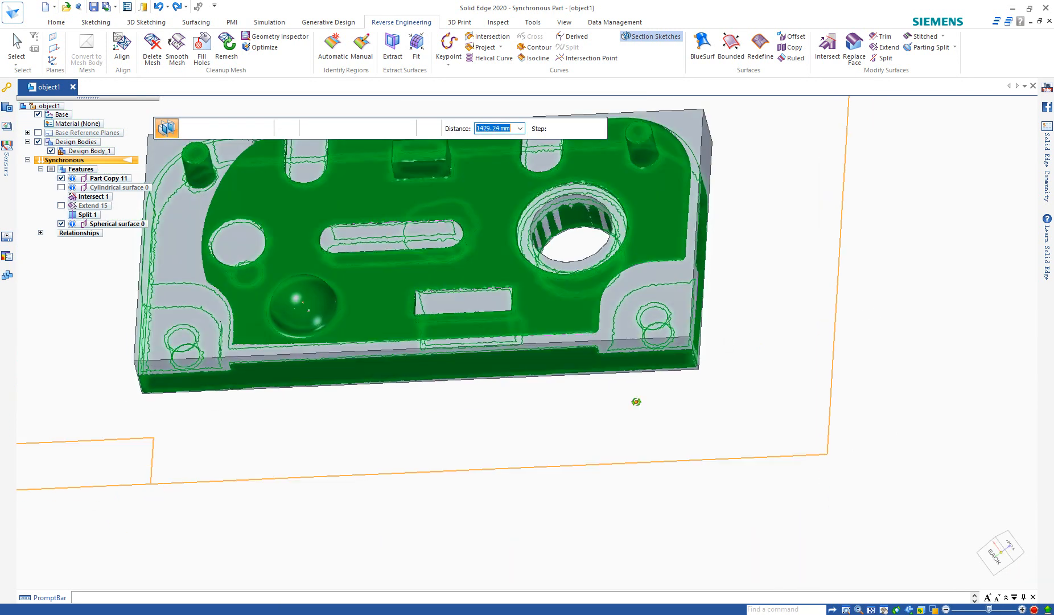
{"action": "middle_click_drag", "start_coordinate": [636, 402], "coordinate": [635, 327]}
{"action": "scroll", "coordinate": [658, 480], "scroll_direction": "down", "scroll_amount": 3}
{"action": "scroll", "coordinate": [654, 311], "scroll_direction": "up", "scroll_amount": 1}
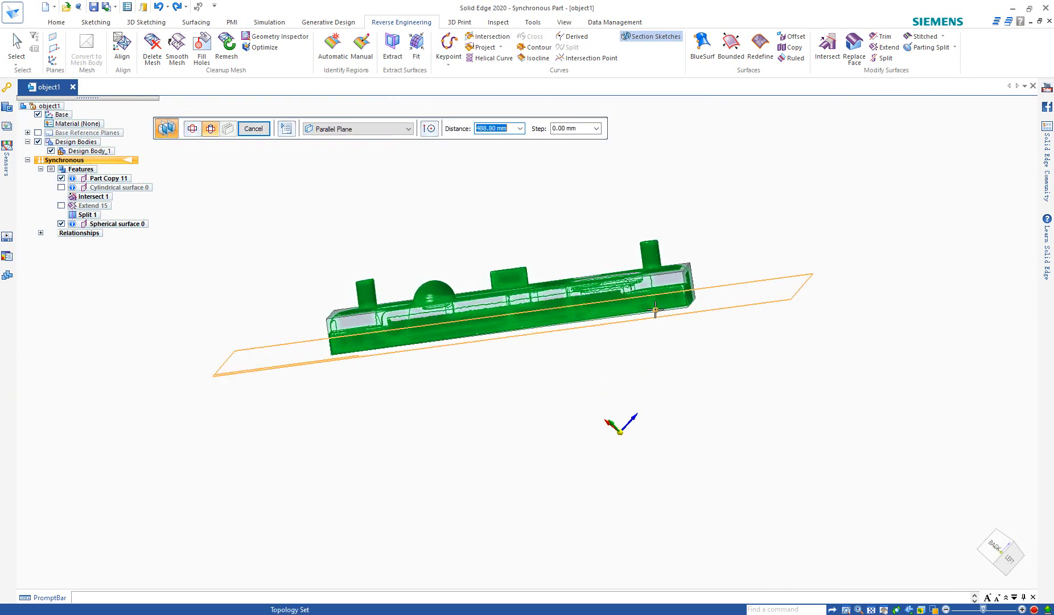
{"action": "scroll", "coordinate": [656, 307], "scroll_direction": "up", "scroll_amount": 3}
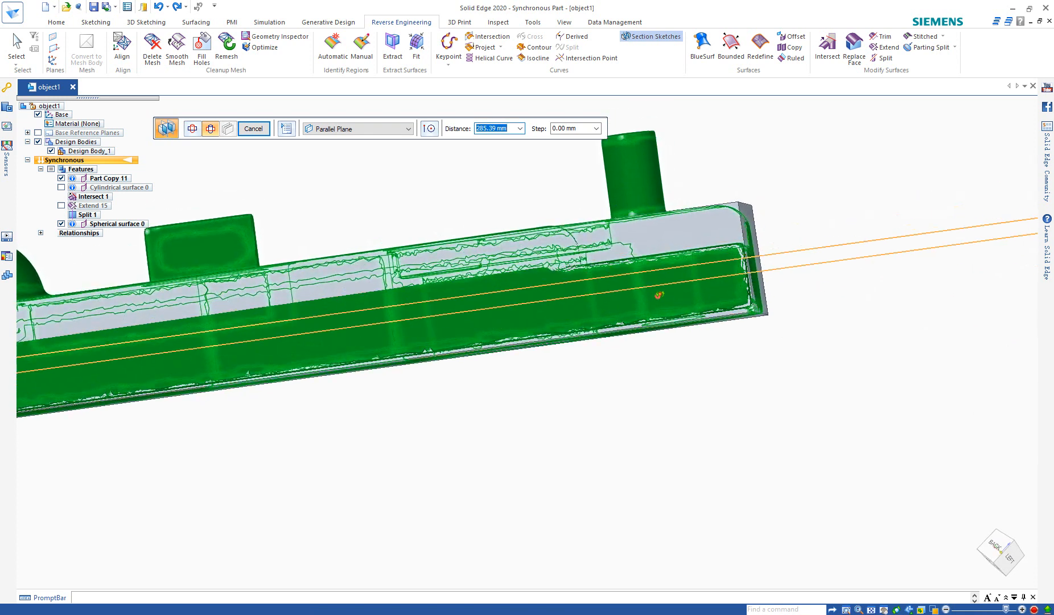
{"action": "left_click", "coordinate": [687, 280]}
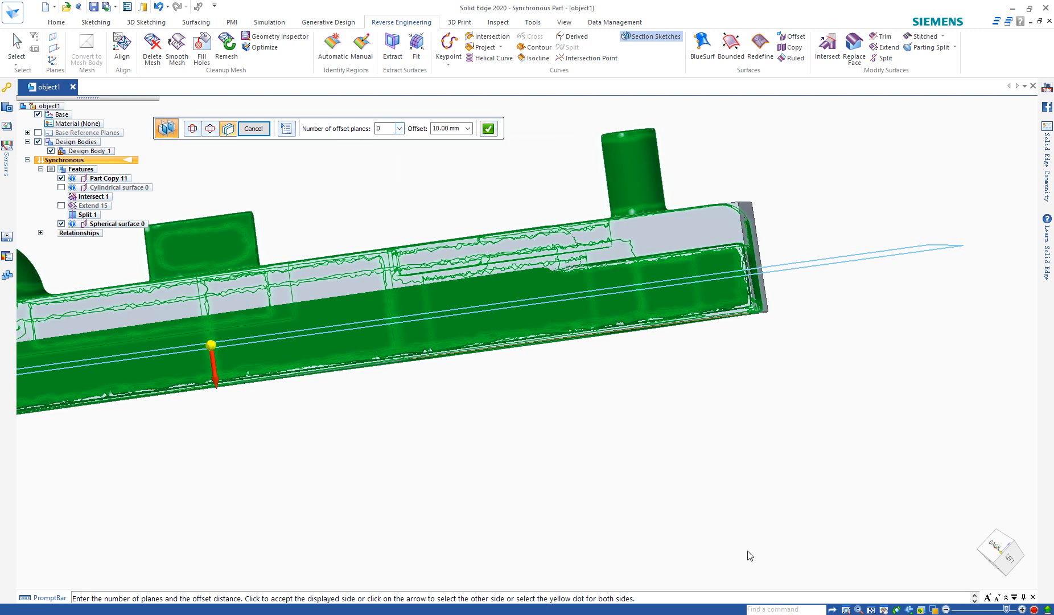
Generate the section sketch with 0 offset planes and finish it
{"action": "middle_click_drag", "start_coordinate": [658, 240], "coordinate": [555, 189]}
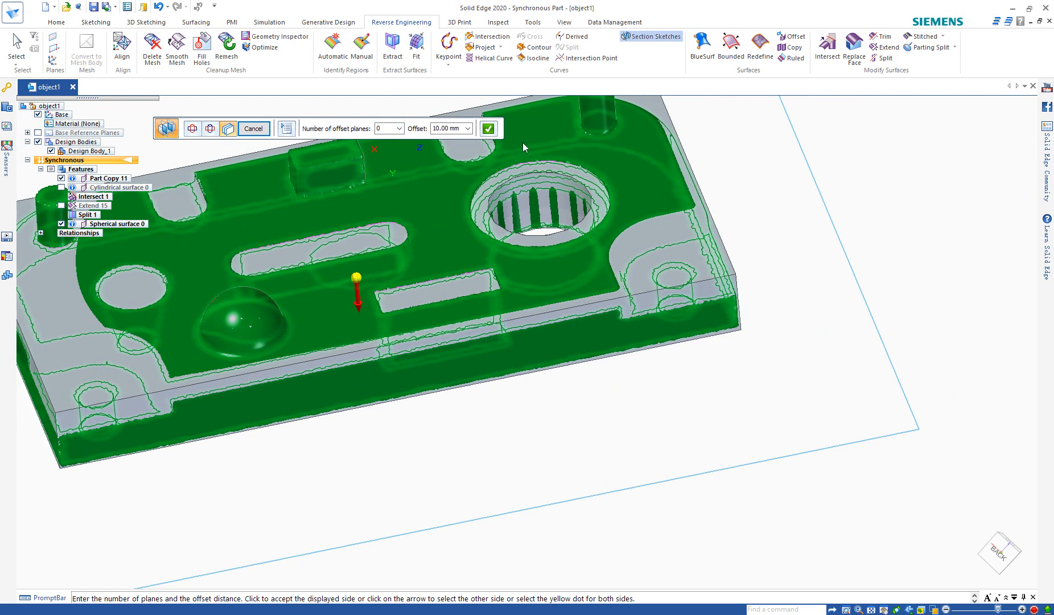
{"action": "left_click", "coordinate": [489, 128]}
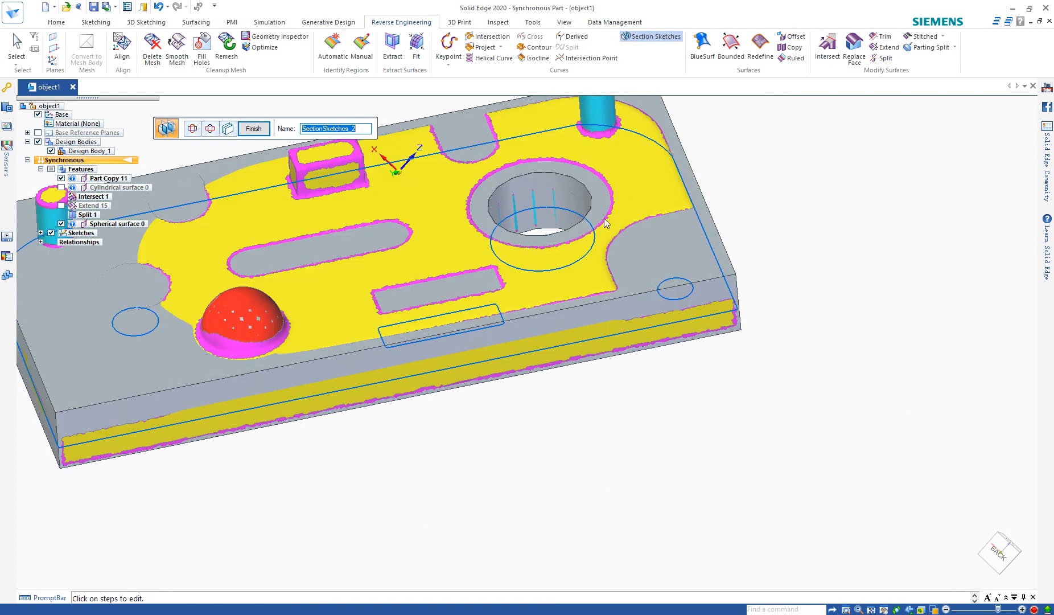
{"action": "middle_click_drag", "start_coordinate": [634, 371], "coordinate": [634, 434]}
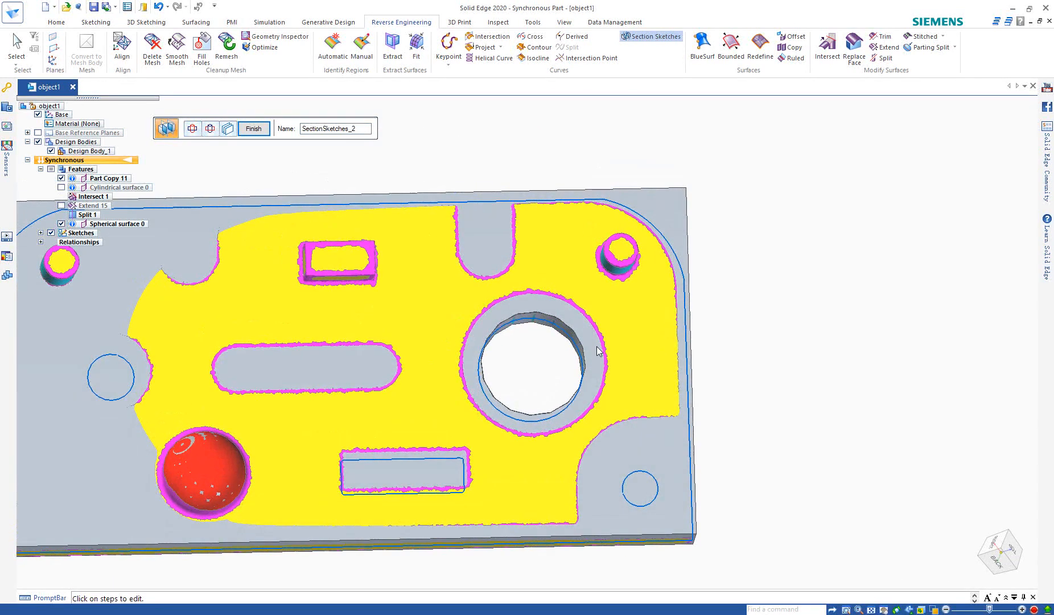
{"action": "left_click", "coordinate": [253, 128]}
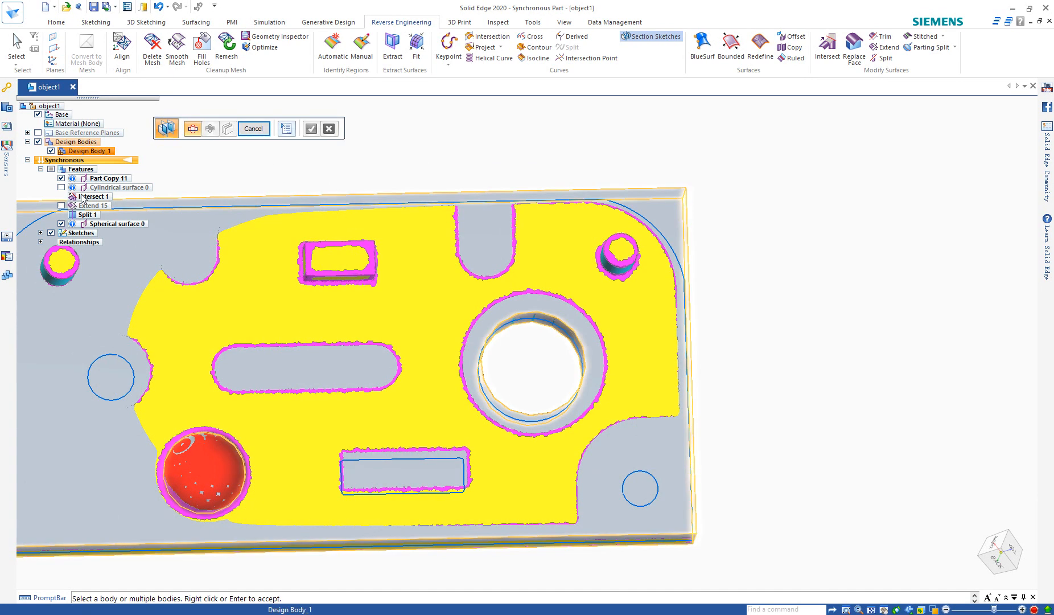
Hide the Part Copy 11 mesh, start the Line tool and lock sketching to the plate's top face
{"action": "left_click", "coordinate": [61, 178]}
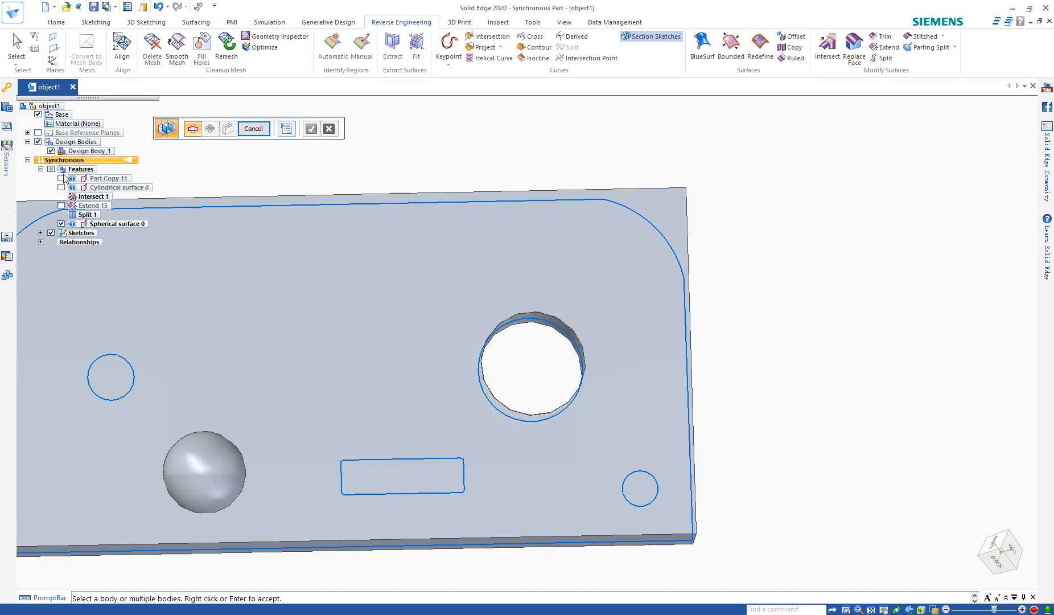
{"action": "left_click", "coordinate": [85, 151]}
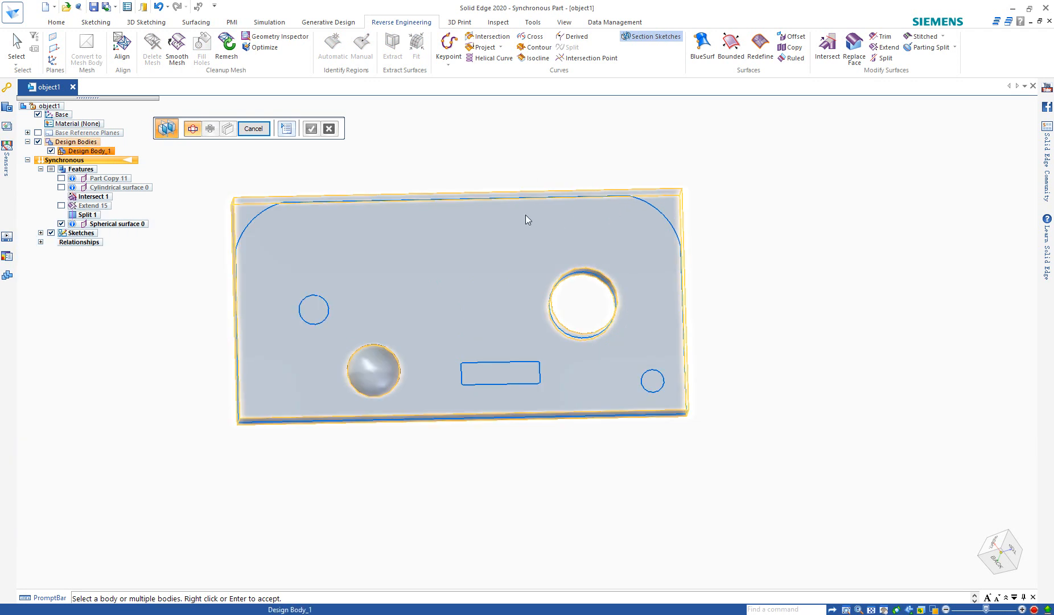
{"action": "left_click", "coordinate": [95, 22]}
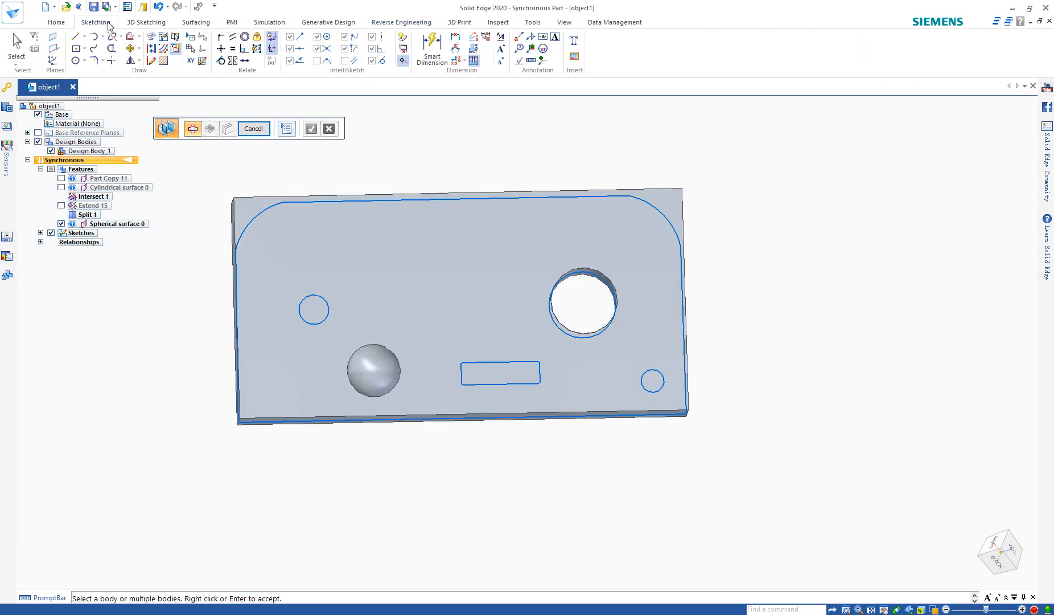
{"action": "left_click", "coordinate": [78, 38]}
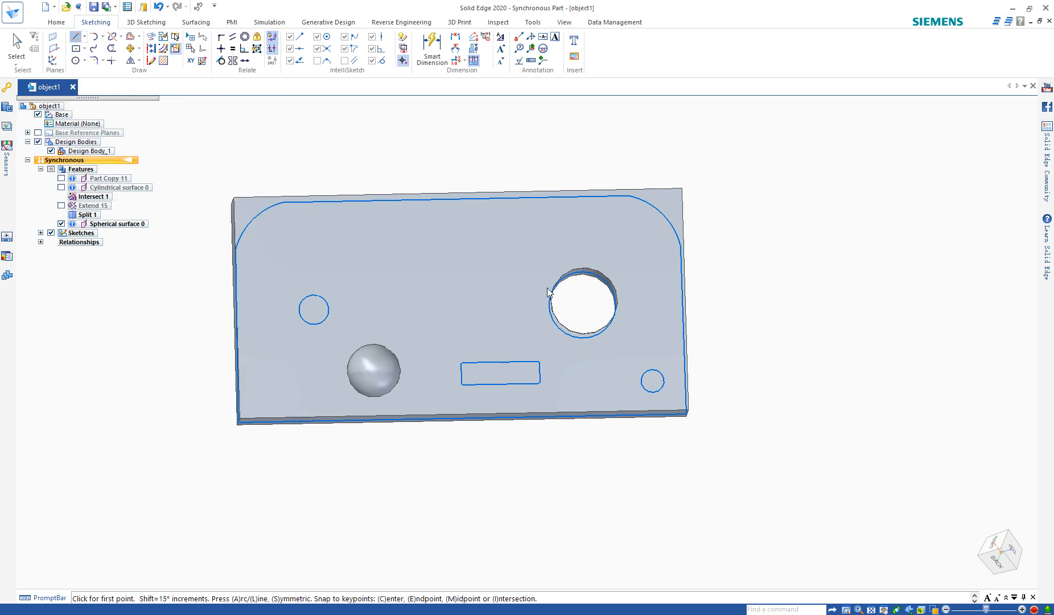
{"action": "scroll", "coordinate": [521, 367], "scroll_direction": "up", "scroll_amount": 2}
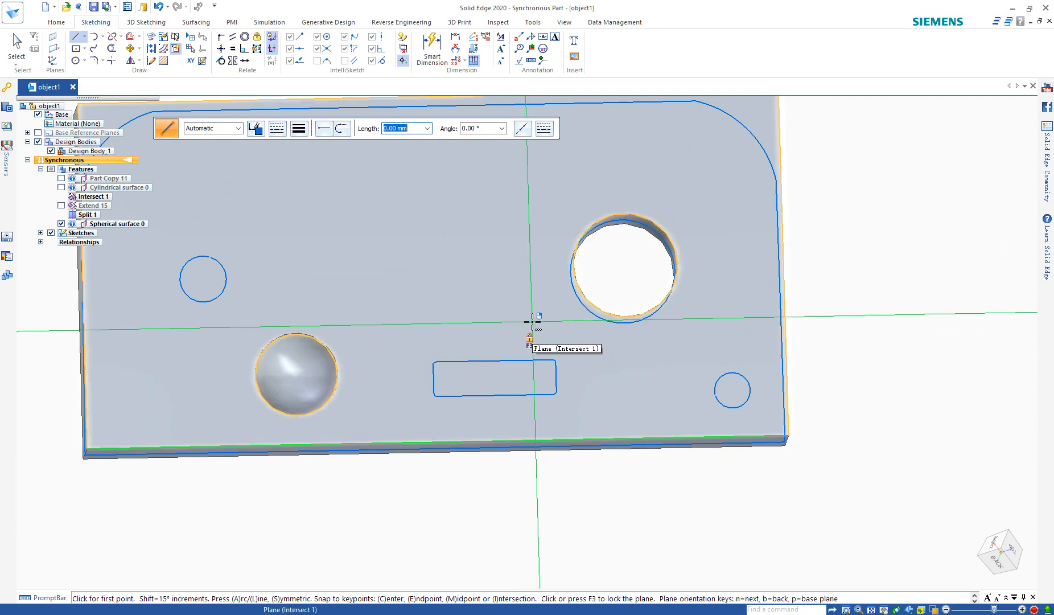
{"action": "key", "text": "F3"}
{"action": "scroll", "coordinate": [555, 287], "scroll_direction": "down", "scroll_amount": 2}
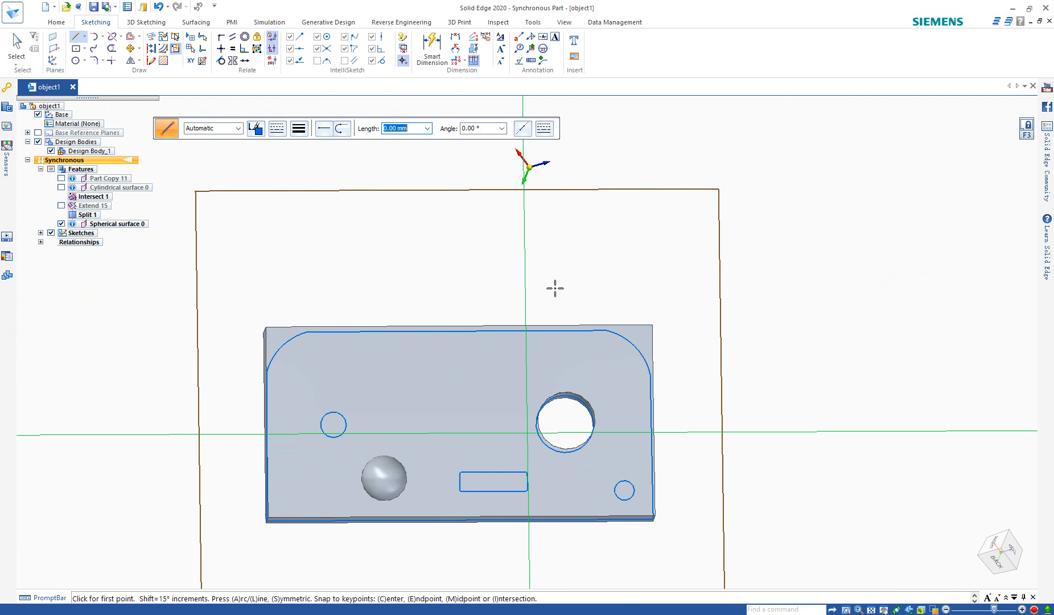
Draw horizontal lines along the rectangular section outline's lower and upper edges, about 1111 mm and 1186 mm long, overshooting its corners
{"action": "scroll", "coordinate": [533, 347], "scroll_direction": "up", "scroll_amount": 6}
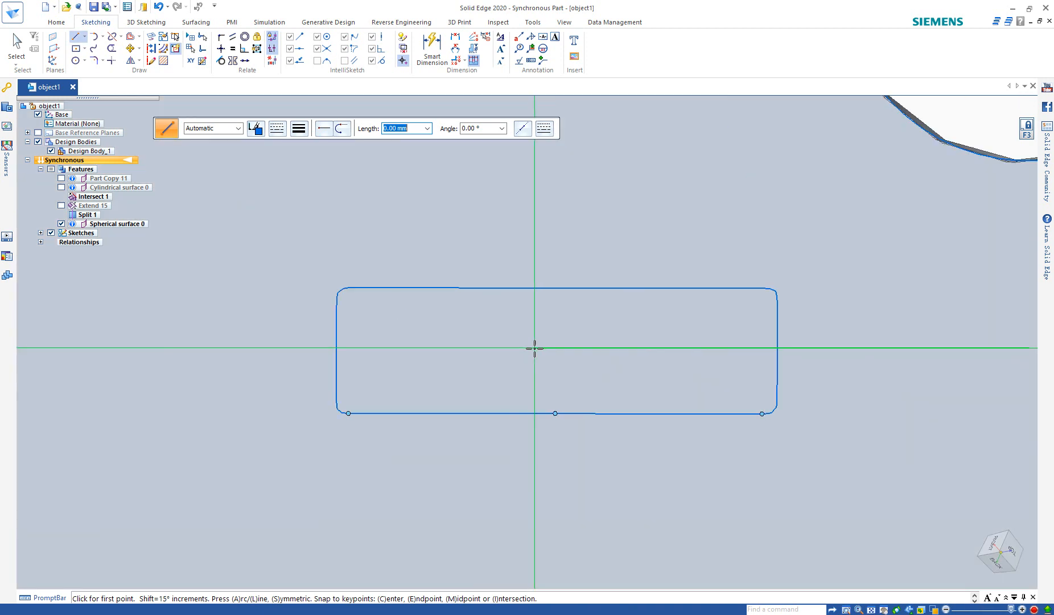
{"action": "scroll", "coordinate": [534, 347], "scroll_direction": "up", "scroll_amount": 3}
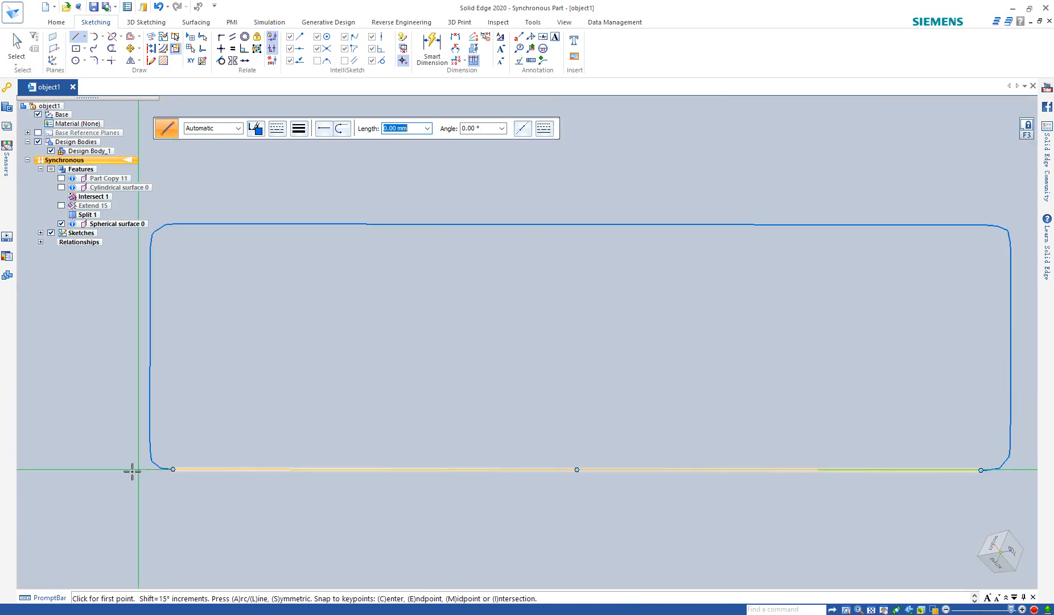
{"action": "left_click", "coordinate": [110, 469]}
{"action": "scroll", "coordinate": [358, 486], "scroll_direction": "down", "scroll_amount": 3}
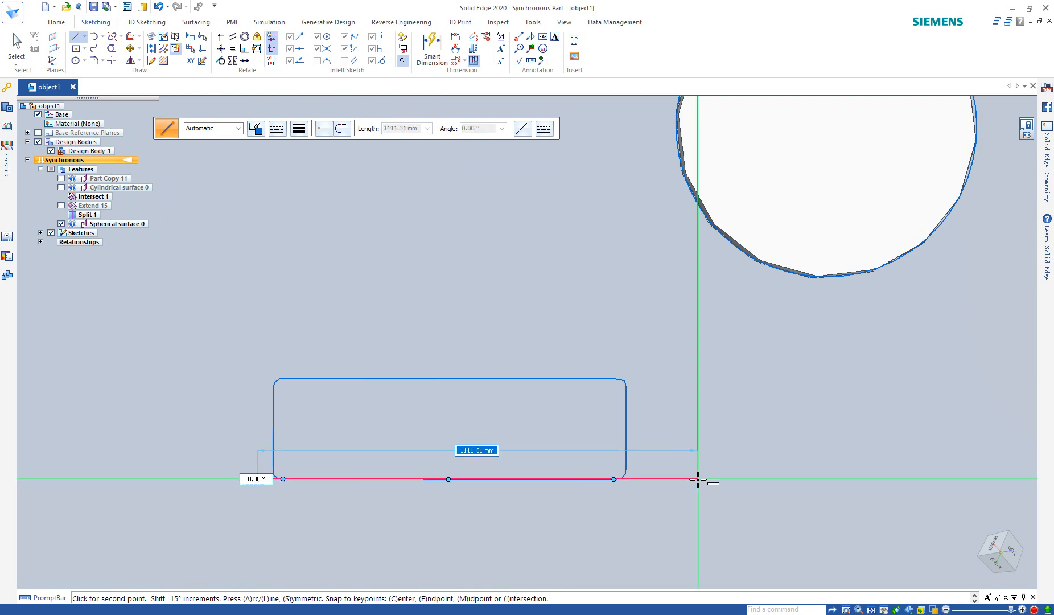
{"action": "left_click", "coordinate": [697, 479]}
{"action": "right_click", "coordinate": [678, 506]}
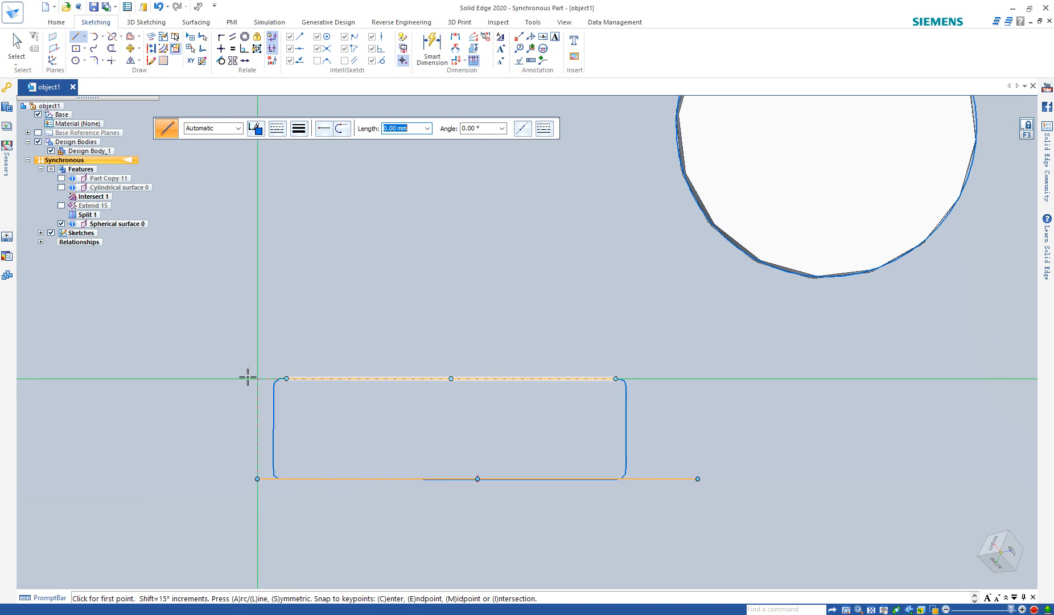
{"action": "left_click", "coordinate": [228, 378]}
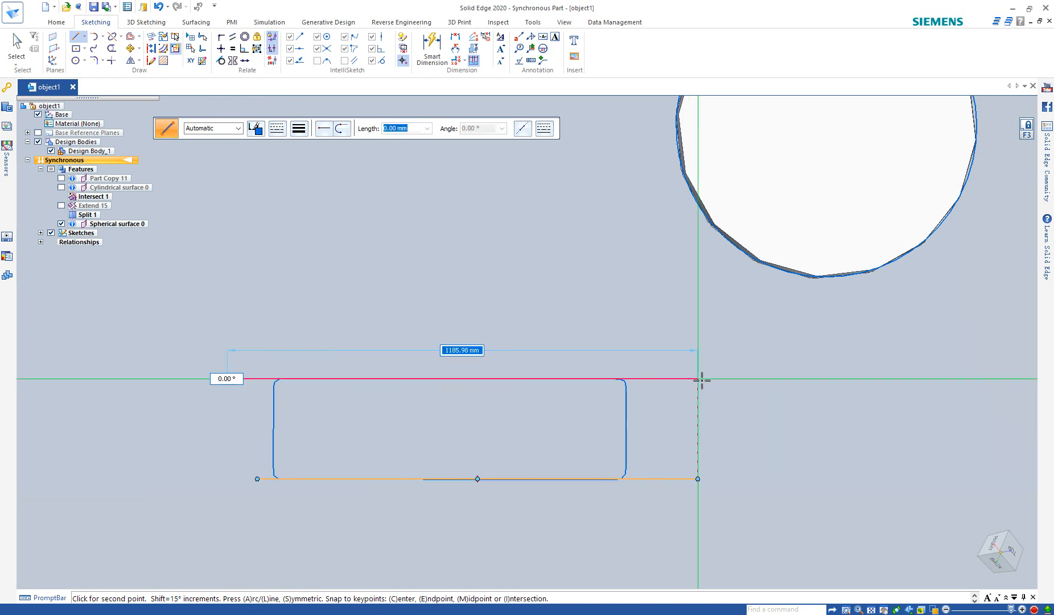
{"action": "left_click", "coordinate": [701, 379]}
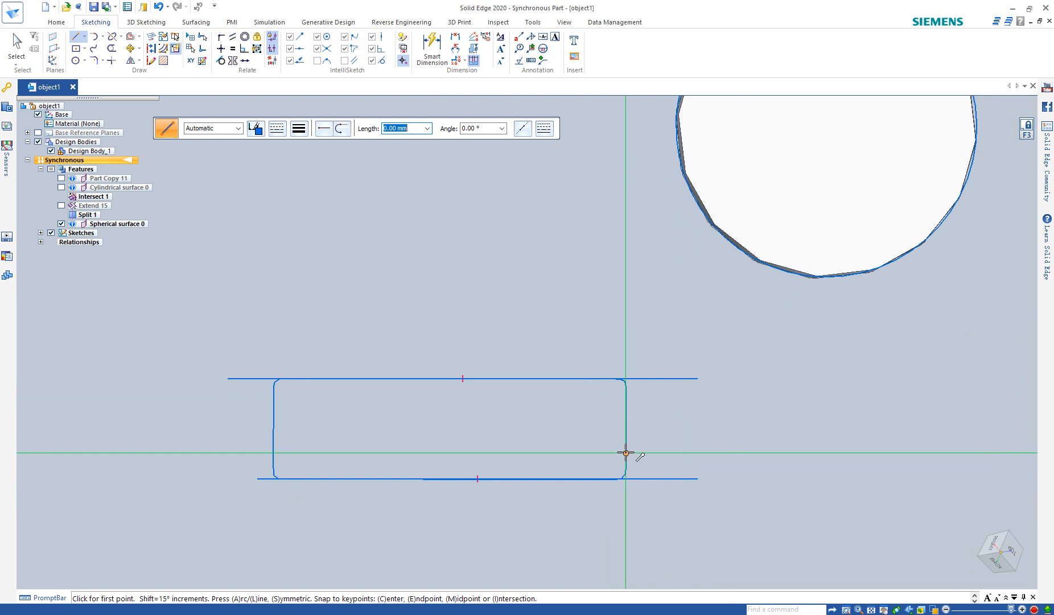
Draw lines along the rectangular outline's right and left edges, crossing both horizontal lines, the left one about 485 mm long
{"action": "left_click", "coordinate": [627, 520]}
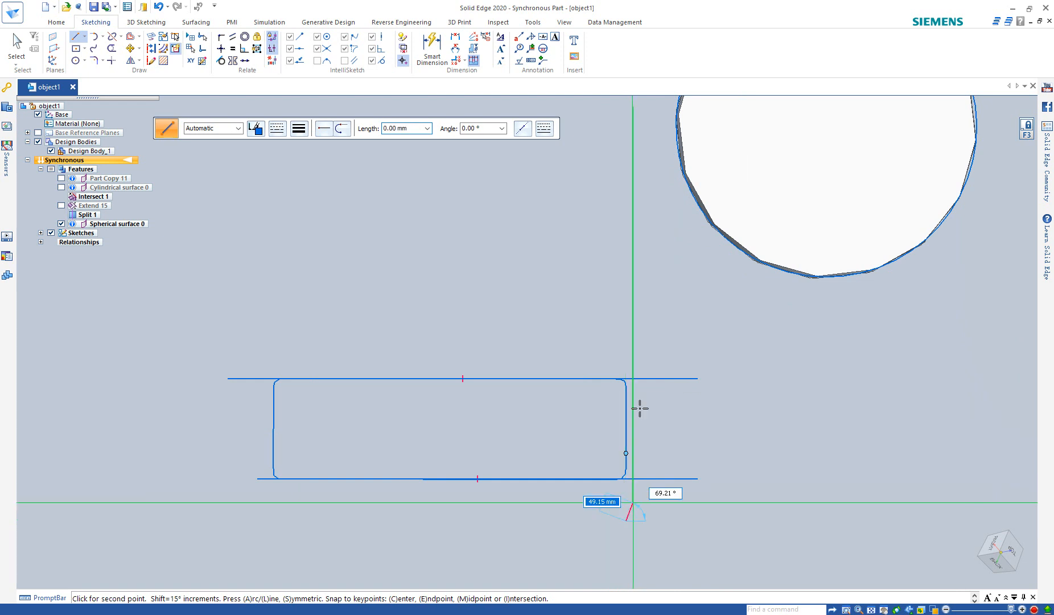
{"action": "left_click", "coordinate": [626, 326]}
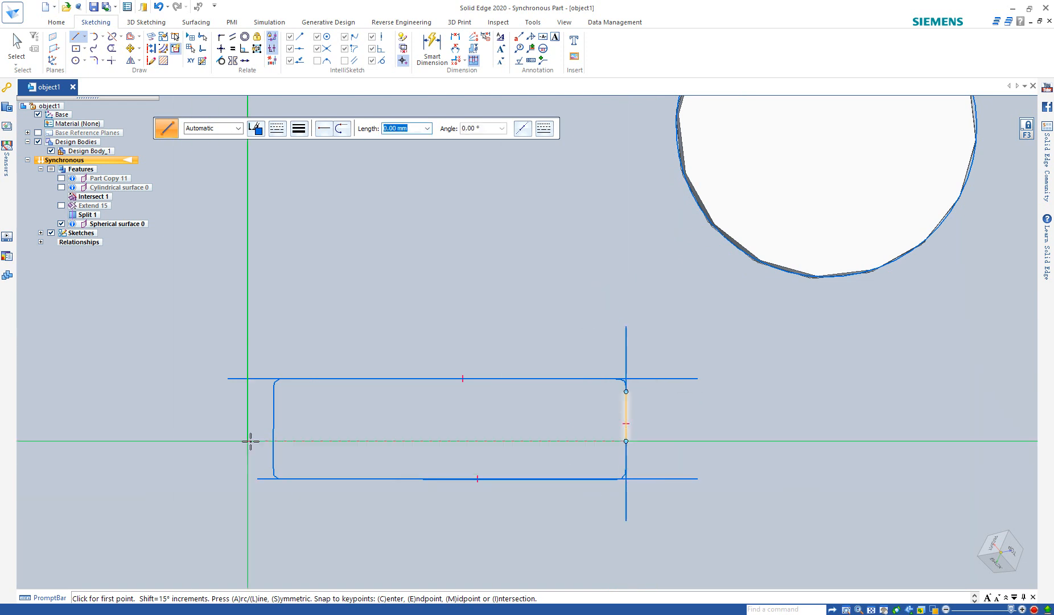
{"action": "left_click", "coordinate": [273, 502]}
{"action": "left_click", "coordinate": [273, 310]}
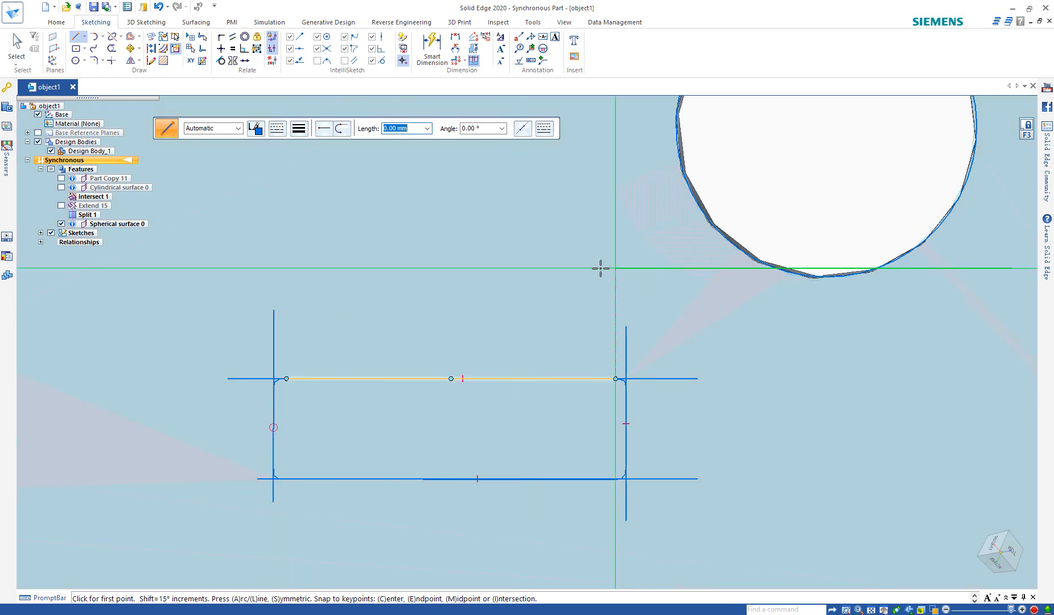
Try to make the left vertical line perpendicular to the lower horizontal line
{"action": "left_click", "coordinate": [244, 49]}
{"action": "left_click", "coordinate": [273, 425]}
{"action": "left_click", "coordinate": [308, 479]}
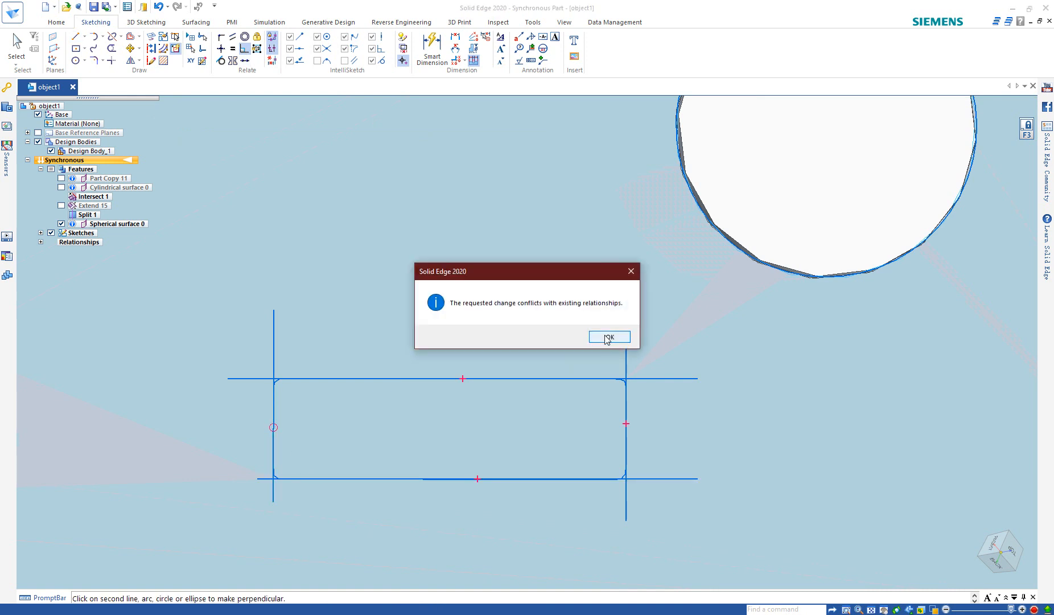
{"action": "left_click", "coordinate": [607, 337]}
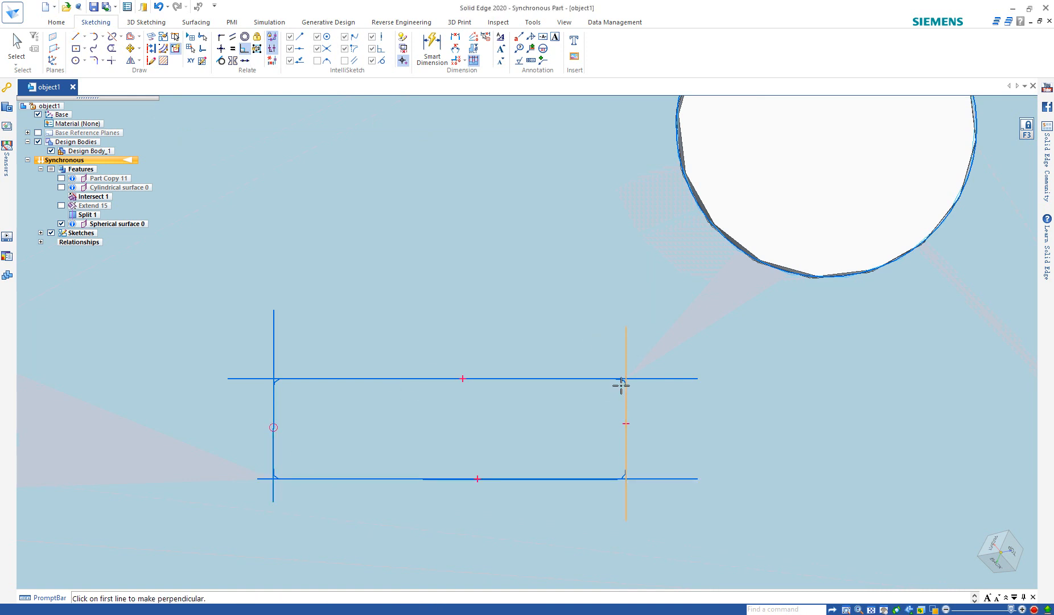
{"action": "scroll", "coordinate": [288, 428], "scroll_direction": "up", "scroll_amount": 5}
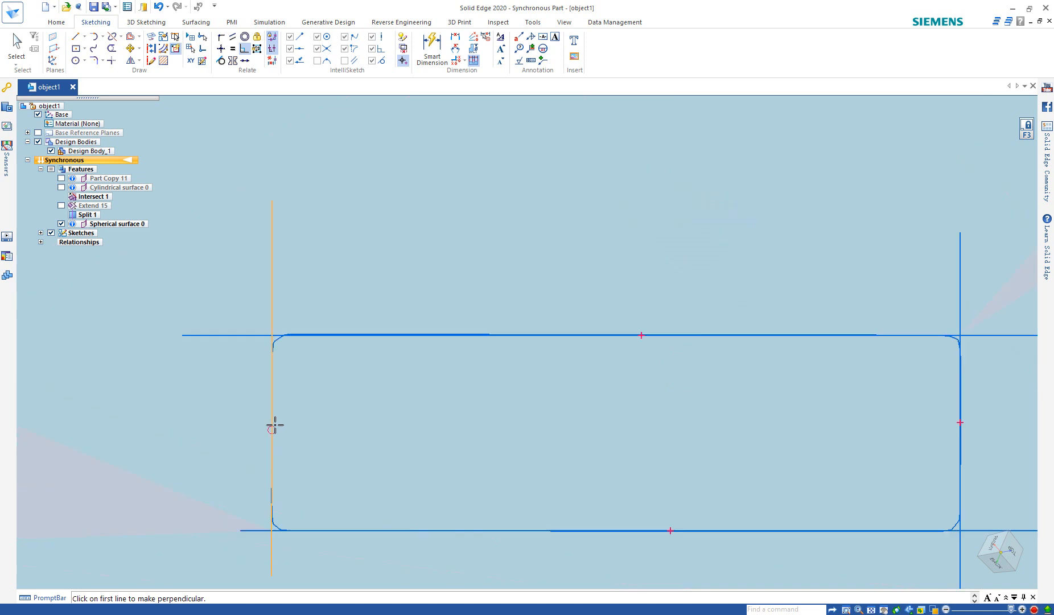
{"action": "key", "text": "Escape"}
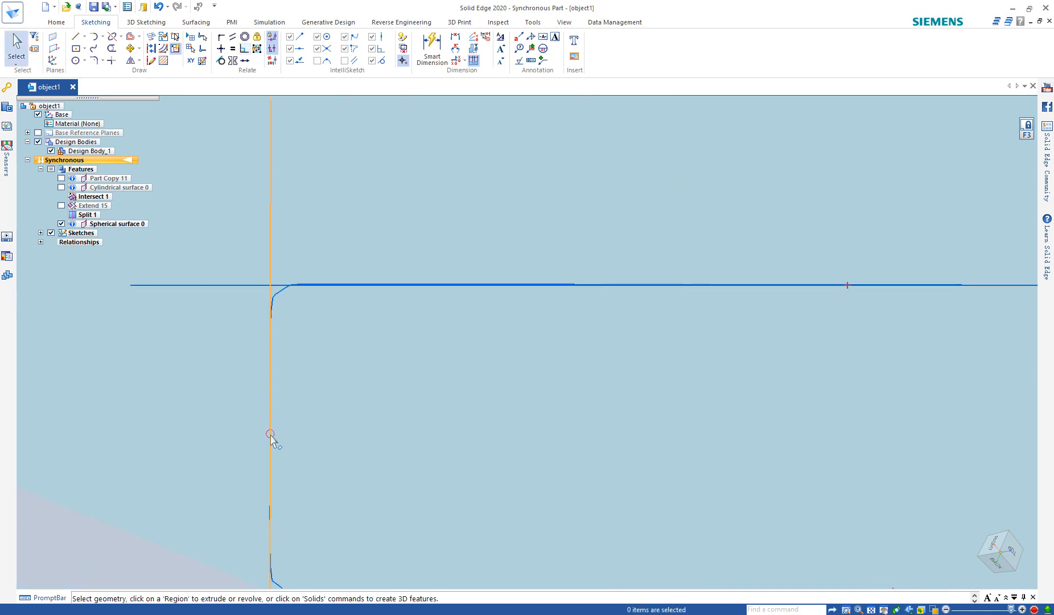
{"action": "left_click", "coordinate": [272, 435]}
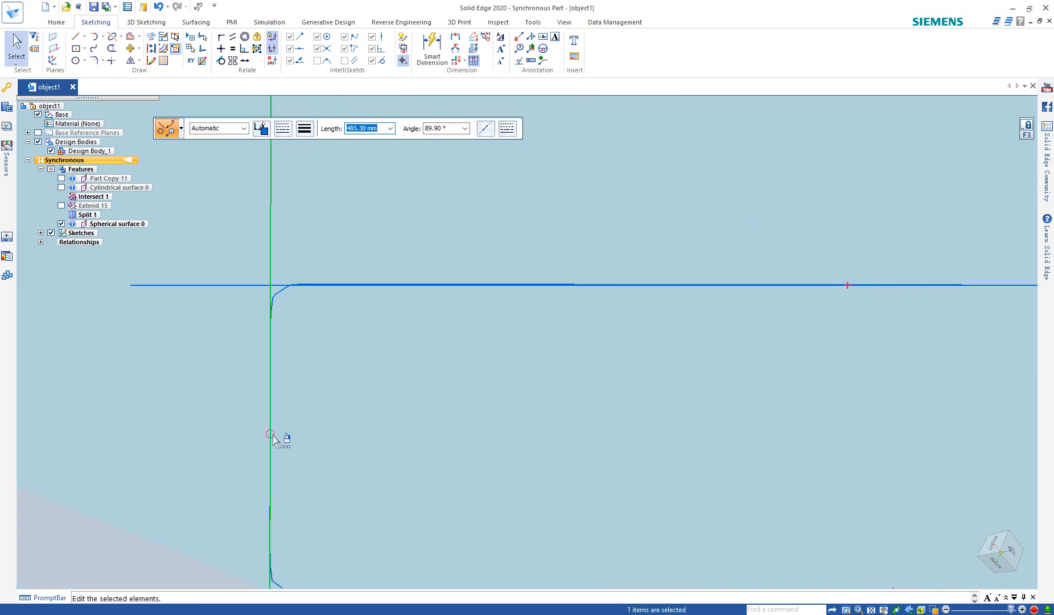
{"action": "key", "text": "Escape"}
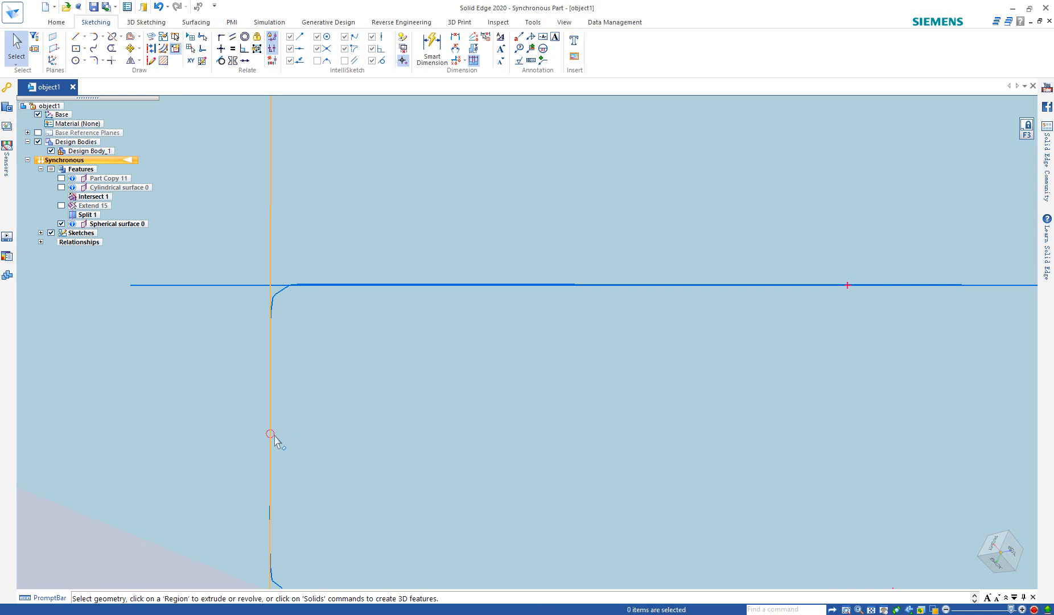
{"action": "right_click", "coordinate": [274, 435]}
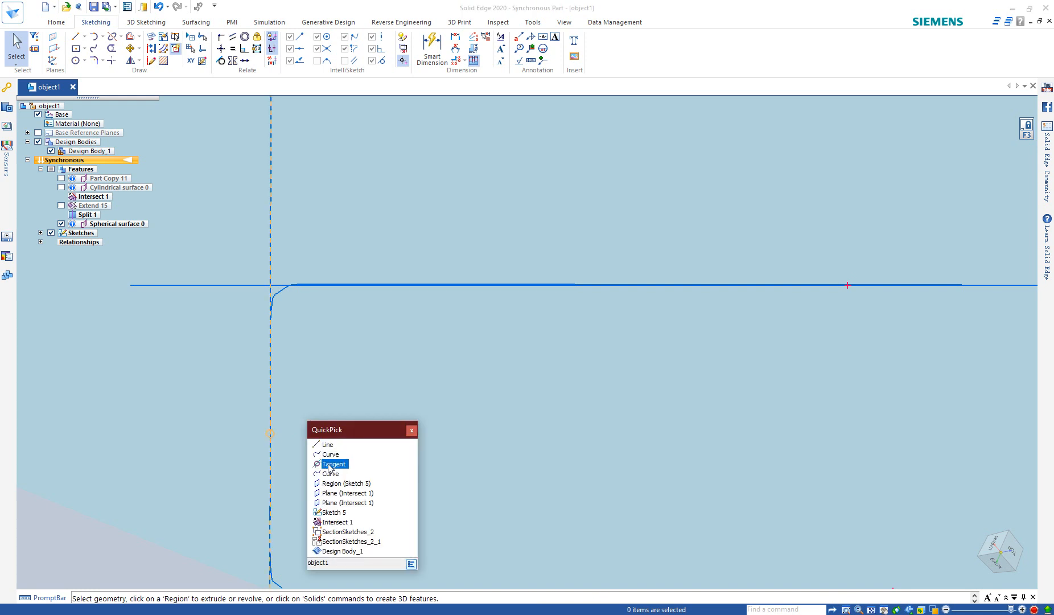
{"action": "left_click", "coordinate": [346, 483]}
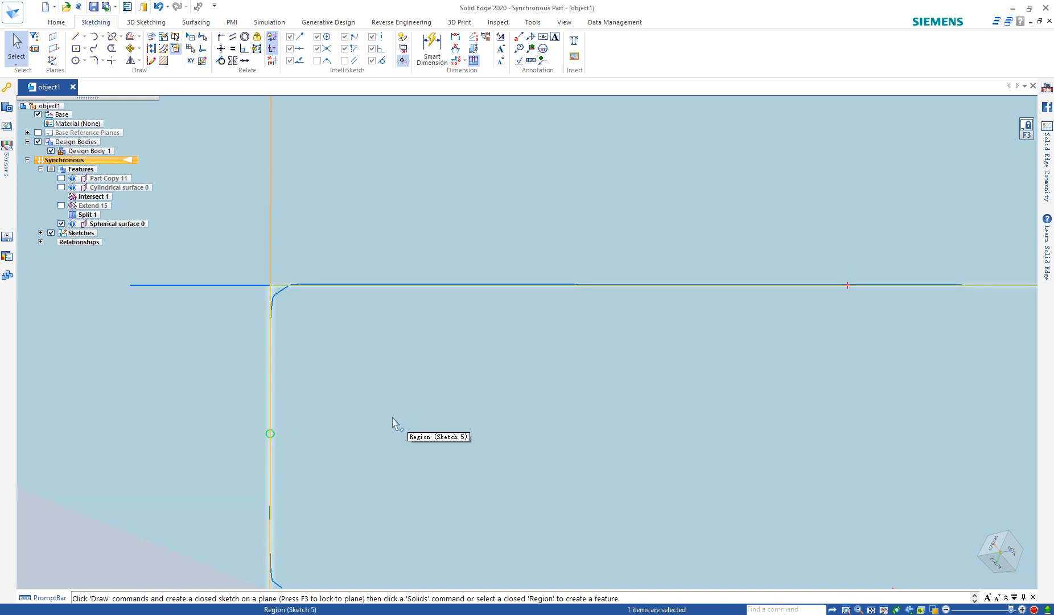
{"action": "key", "text": "Escape"}
{"action": "scroll", "coordinate": [811, 546], "scroll_direction": "down", "scroll_amount": 4}
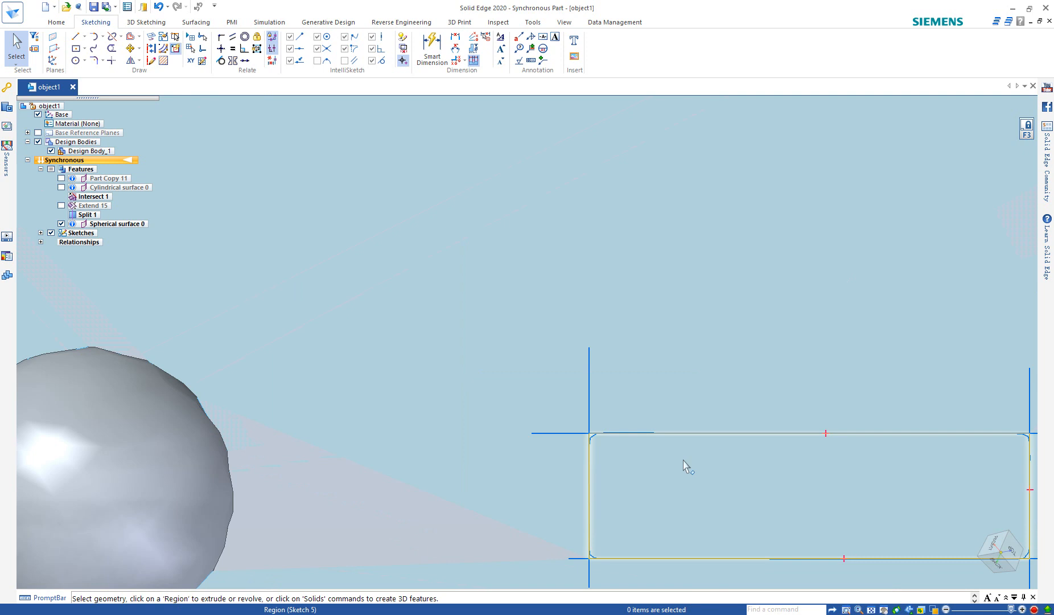
Apply a Horizontal/Vertical relation to the left line of the rectangular slot outline
{"action": "left_click", "coordinate": [221, 49]}
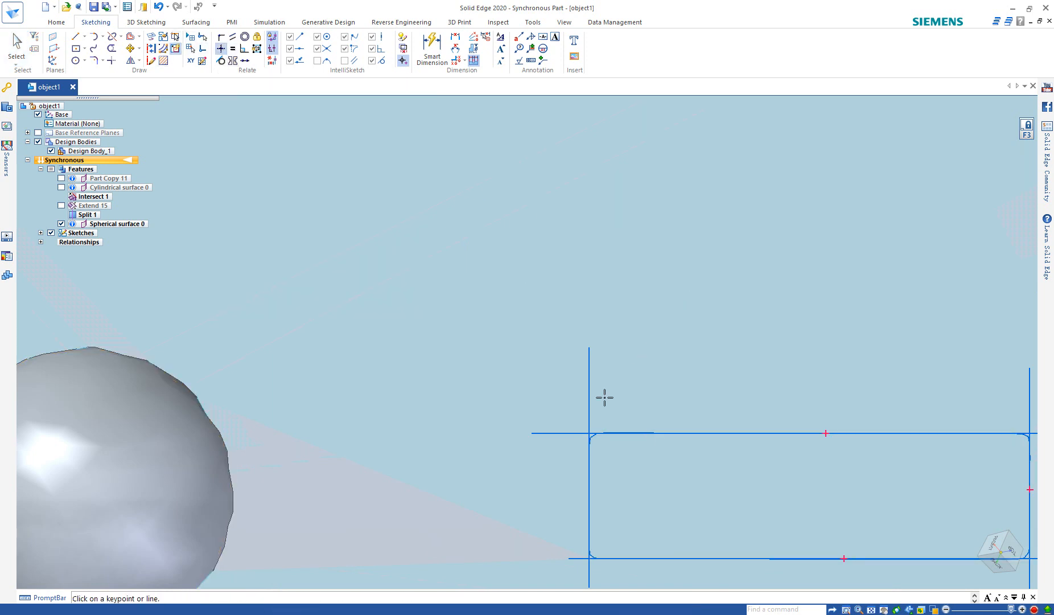
{"action": "left_click", "coordinate": [593, 384]}
{"action": "scroll", "coordinate": [469, 361], "scroll_direction": "down", "scroll_amount": 2}
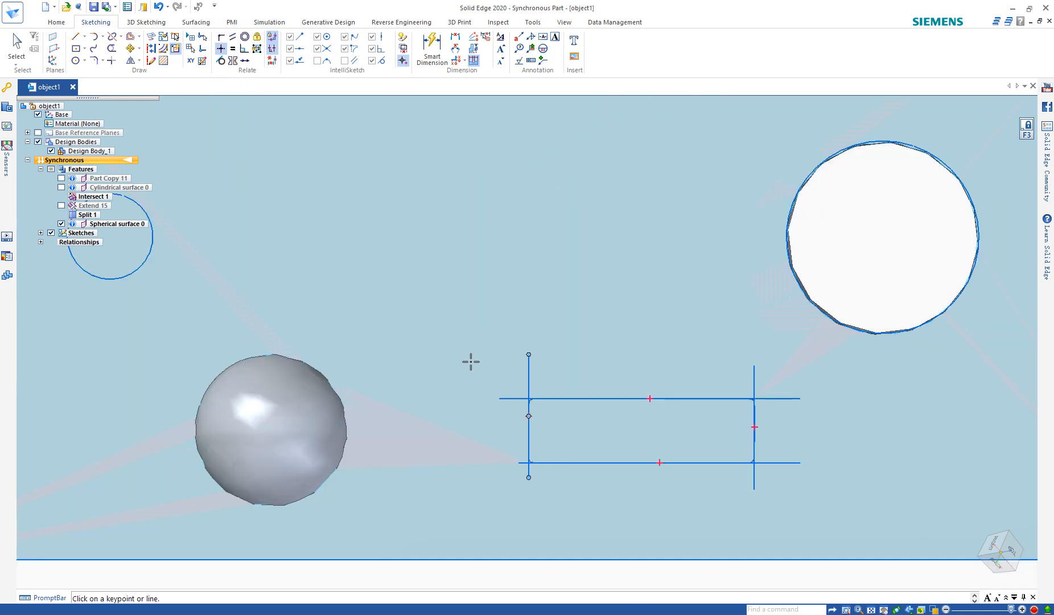
{"action": "scroll", "coordinate": [438, 358], "scroll_direction": "down", "scroll_amount": 2}
{"action": "scroll", "coordinate": [565, 408], "scroll_direction": "up", "scroll_amount": 3}
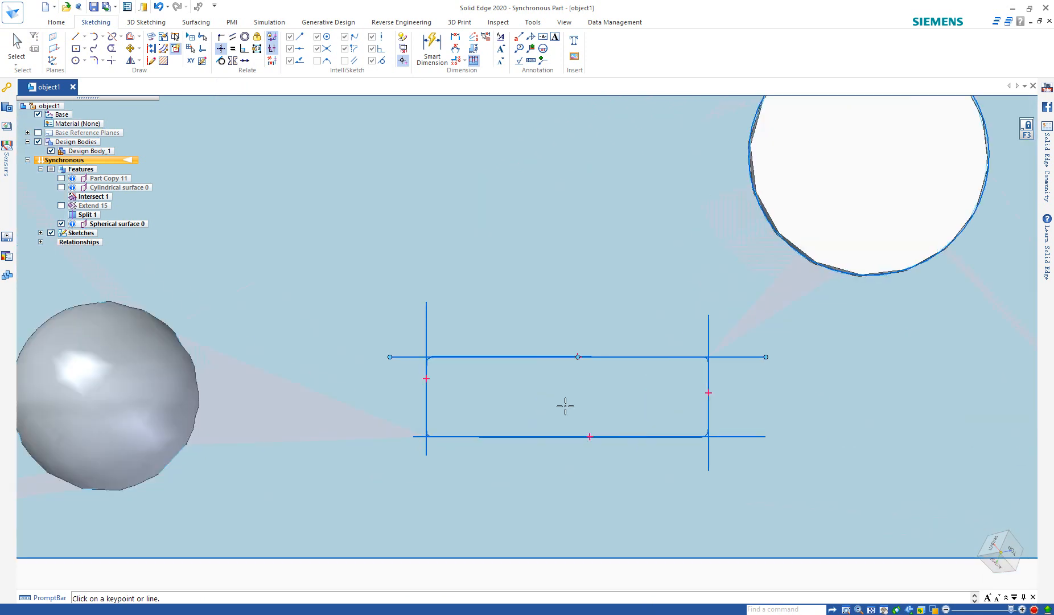
{"action": "key", "text": "Escape"}
{"action": "middle_click_drag", "start_coordinate": [779, 450], "coordinate": [913, 315]}
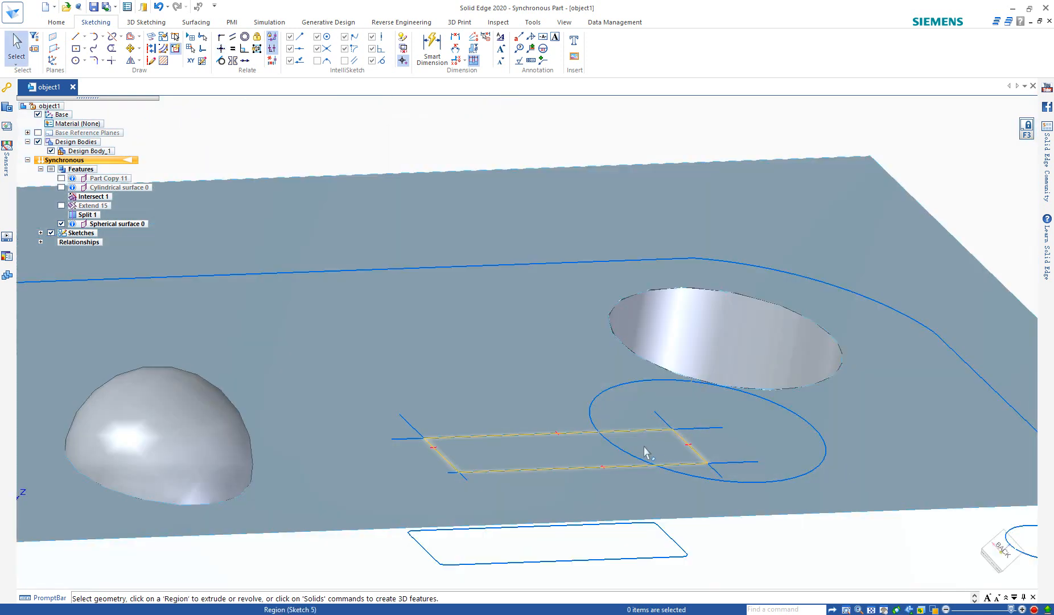
{"action": "left_click", "coordinate": [599, 454]}
{"action": "key", "text": "Escape"}
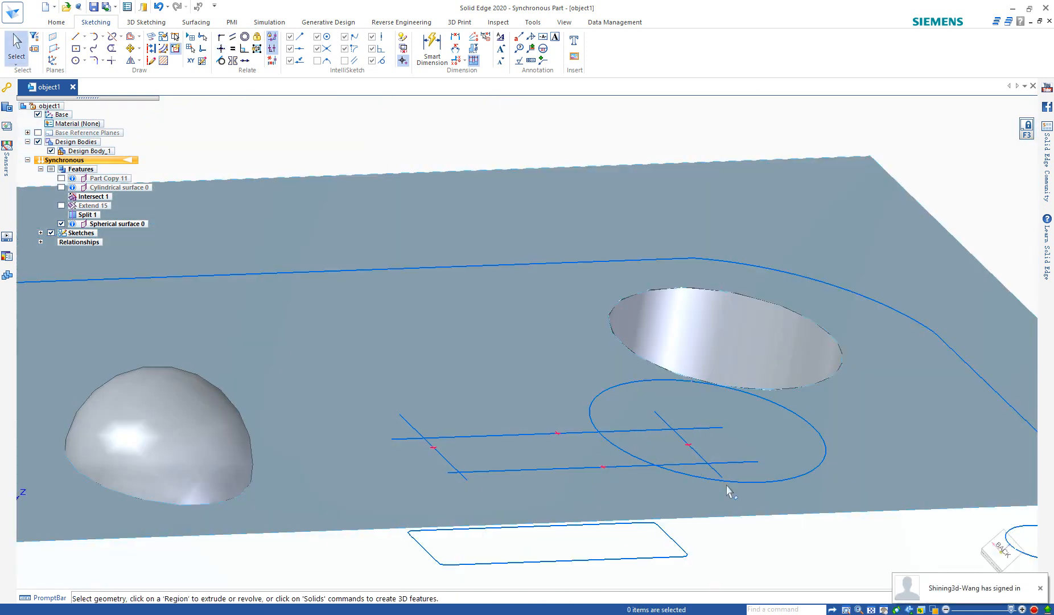
{"action": "key", "text": "ctrl+z"}
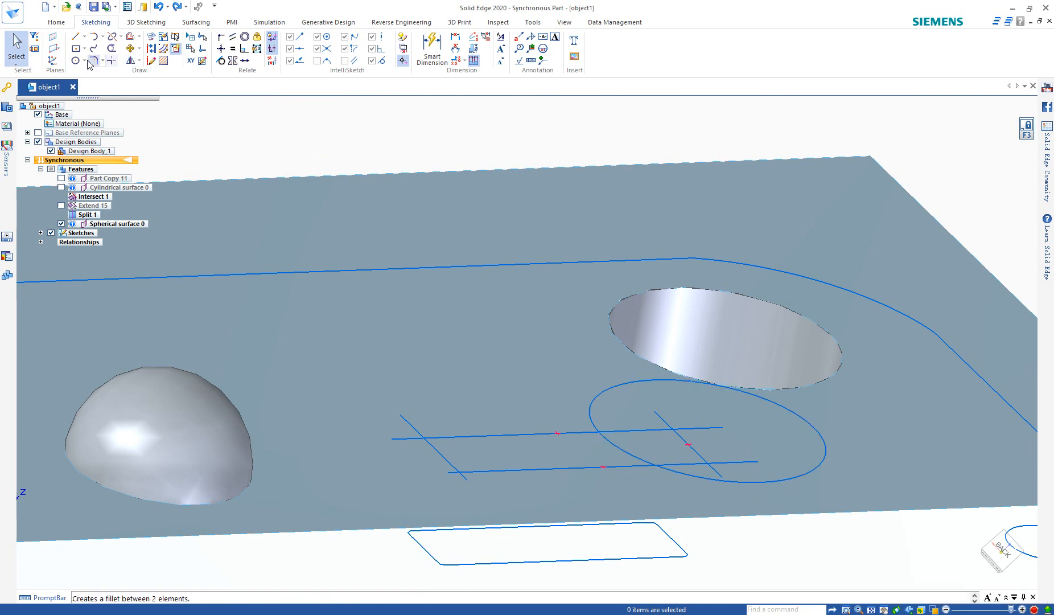
{"action": "left_click", "coordinate": [177, 7]}
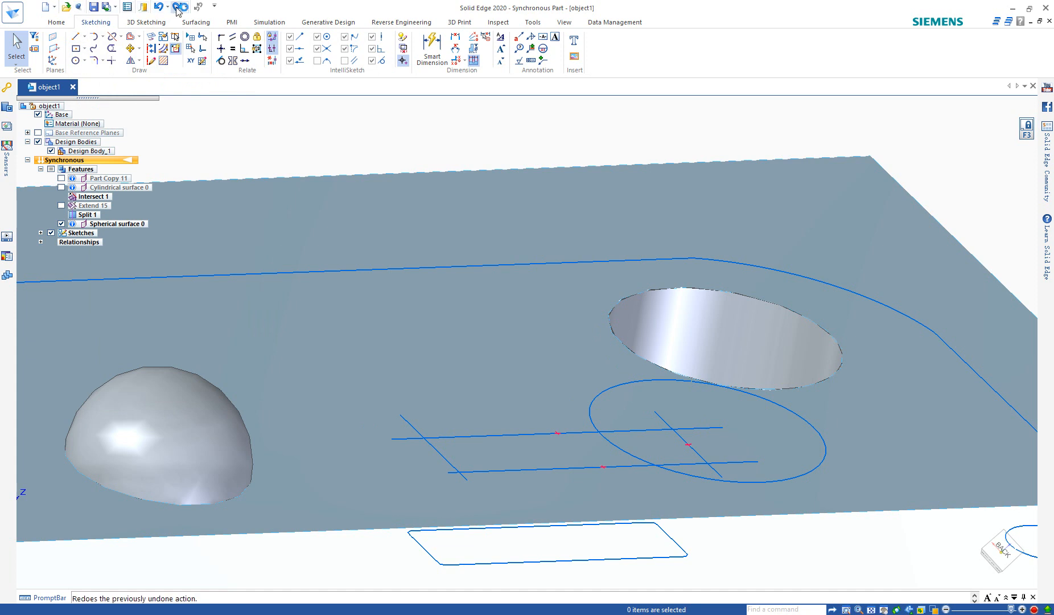
Cut the rectangular sketch region symmetrically through the full thickness of the plate
{"action": "left_click", "coordinate": [523, 449]}
{"action": "mouse_move", "coordinate": [614, 415]}
{"action": "middle_mouse_down"}
{"action": "mouse_move", "coordinate": [586, 349]}
{"action": "mouse_move", "coordinate": [581, 424]}
{"action": "middle_mouse_up"}
{"action": "scroll", "coordinate": [583, 346], "scroll_direction": "down", "scroll_amount": 5}
{"action": "left_click", "coordinate": [515, 446]}
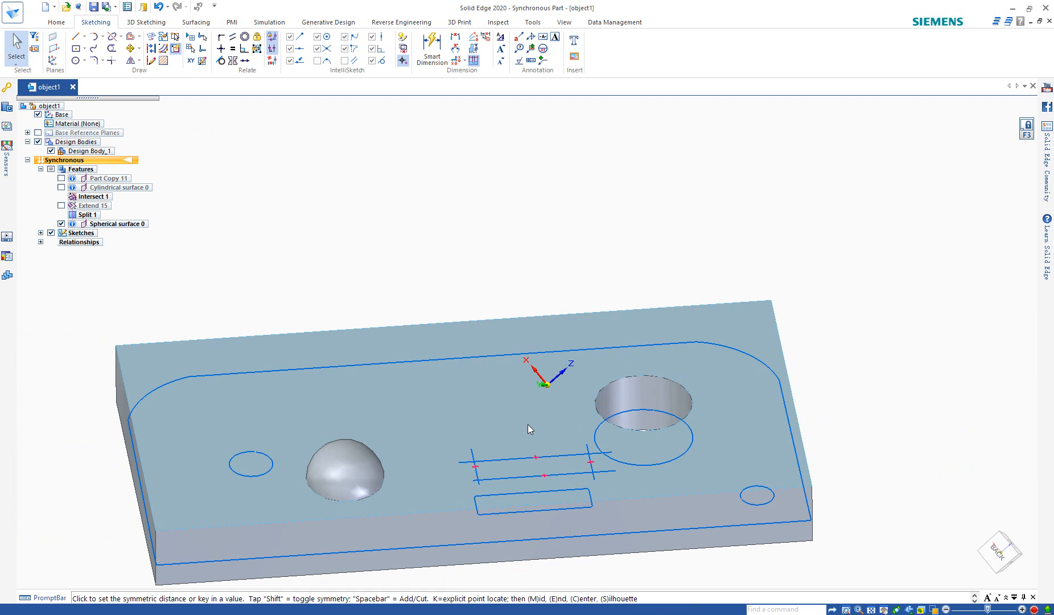
{"action": "middle_click_drag", "start_coordinate": [546, 315], "coordinate": [558, 273]}
{"action": "mouse_move", "coordinate": [652, 272]}
{"action": "middle_mouse_down"}
{"action": "mouse_move", "coordinate": [637, 374]}
{"action": "mouse_move", "coordinate": [640, 279]}
{"action": "middle_mouse_up"}
{"action": "scroll", "coordinate": [613, 250], "scroll_direction": "down", "scroll_amount": 5}
{"action": "middle_click_drag", "start_coordinate": [604, 344], "coordinate": [607, 423]}
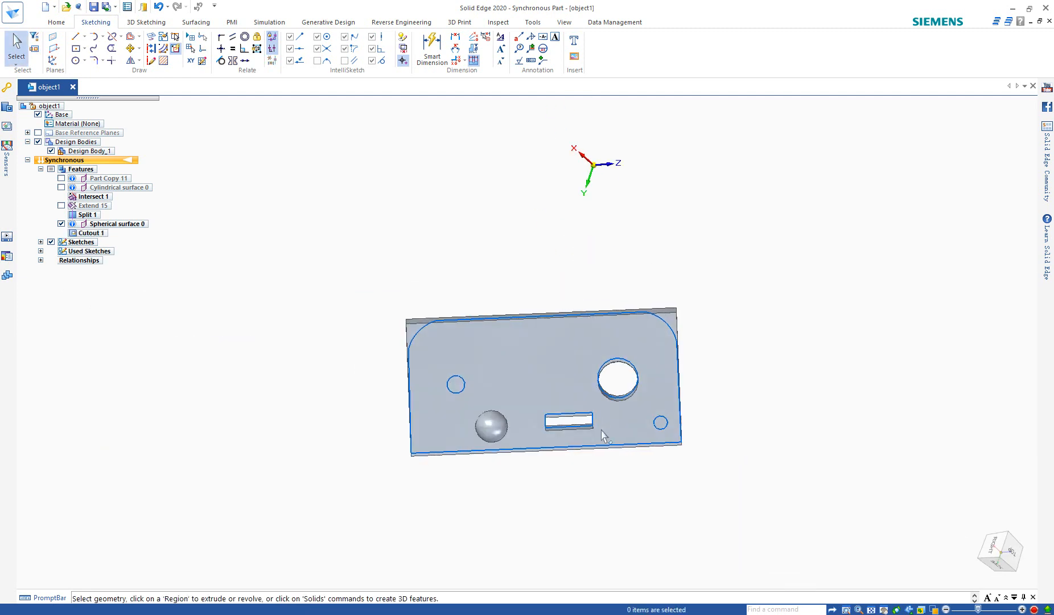
Lock sketching to the plate's top face and trace the small circular section outline near the slot with a three-point circle about 260 mm in diameter
{"action": "scroll", "coordinate": [602, 433], "scroll_direction": "up", "scroll_amount": 6}
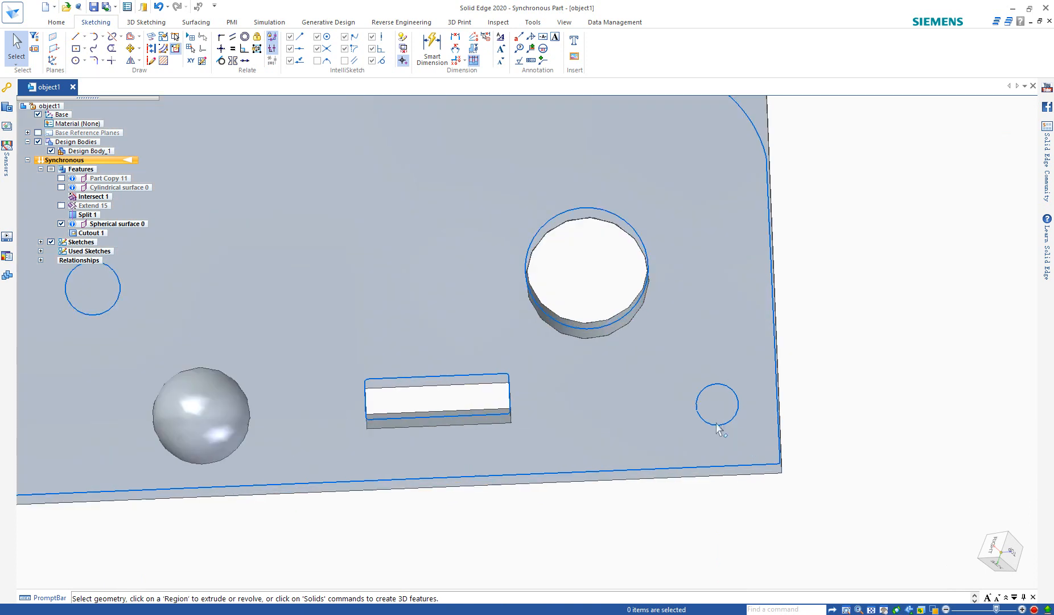
{"action": "middle_click_drag", "start_coordinate": [729, 424], "coordinate": [711, 405]}
{"action": "scroll", "coordinate": [711, 411], "scroll_direction": "down", "scroll_amount": 3}
{"action": "scroll", "coordinate": [735, 442], "scroll_direction": "up", "scroll_amount": 6}
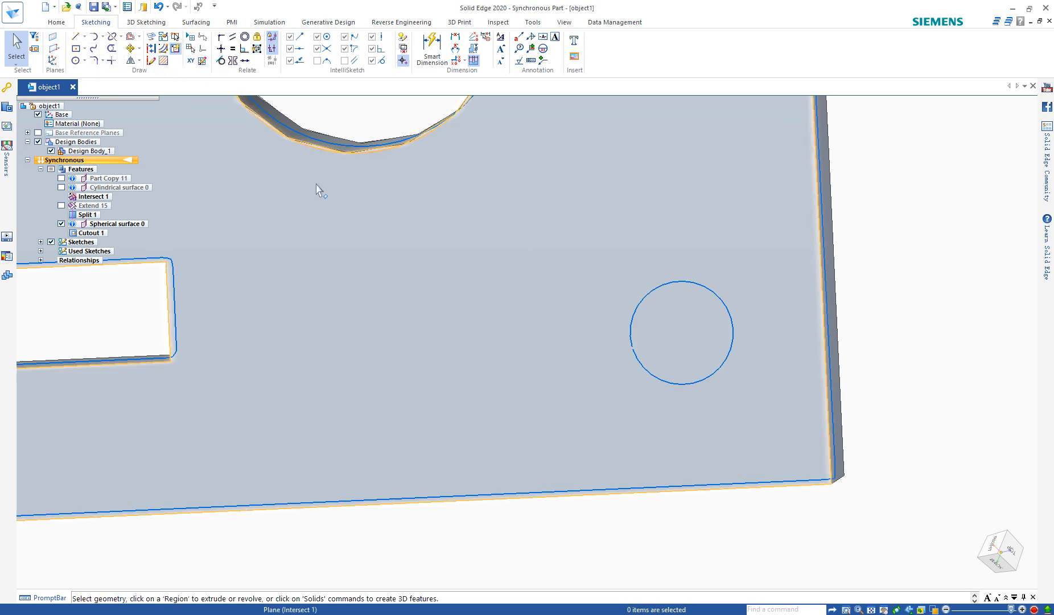
{"action": "left_click", "coordinate": [84, 61]}
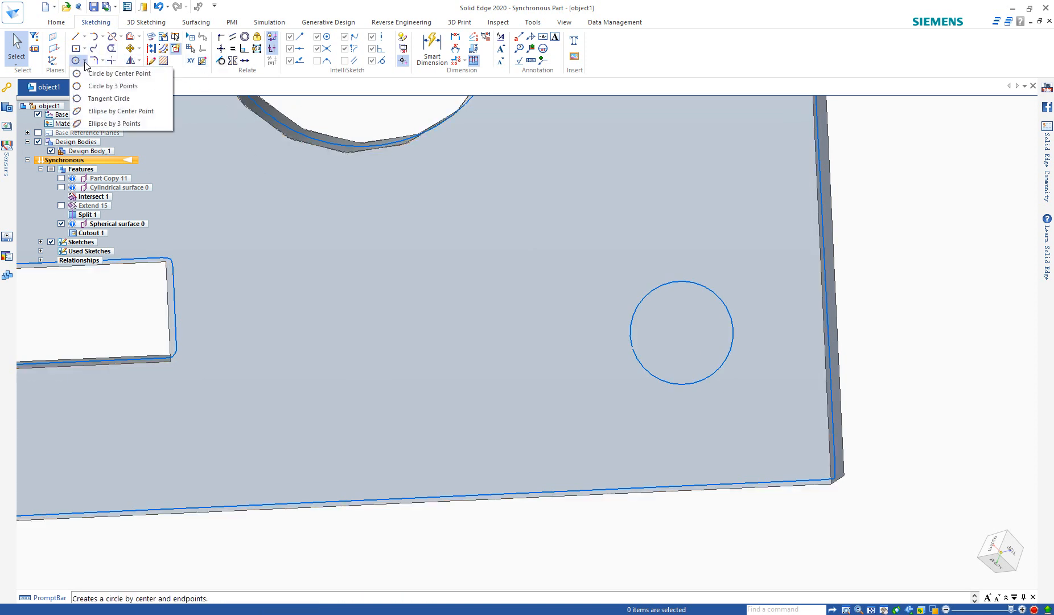
{"action": "left_click", "coordinate": [109, 86]}
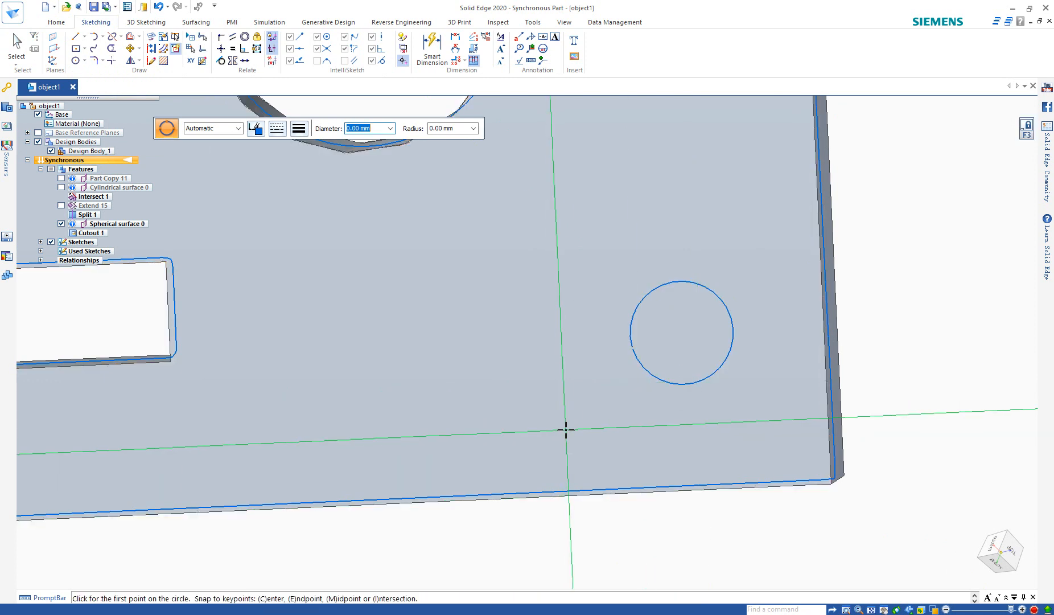
{"action": "key", "text": "F3"}
{"action": "scroll", "coordinate": [558, 424], "scroll_direction": "down", "scroll_amount": 2}
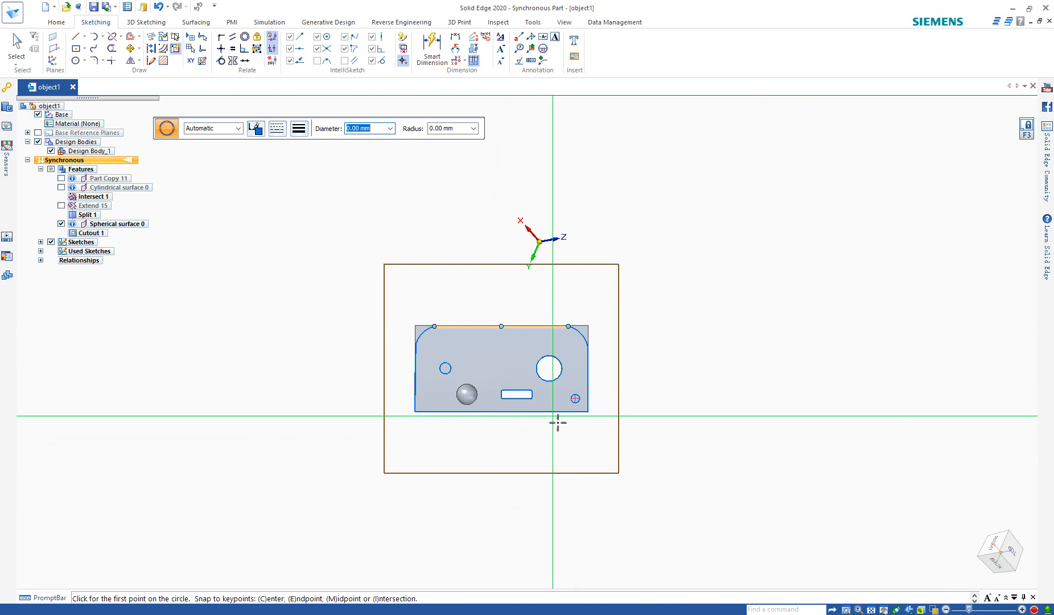
{"action": "scroll", "coordinate": [616, 339], "scroll_direction": "up", "scroll_amount": 10}
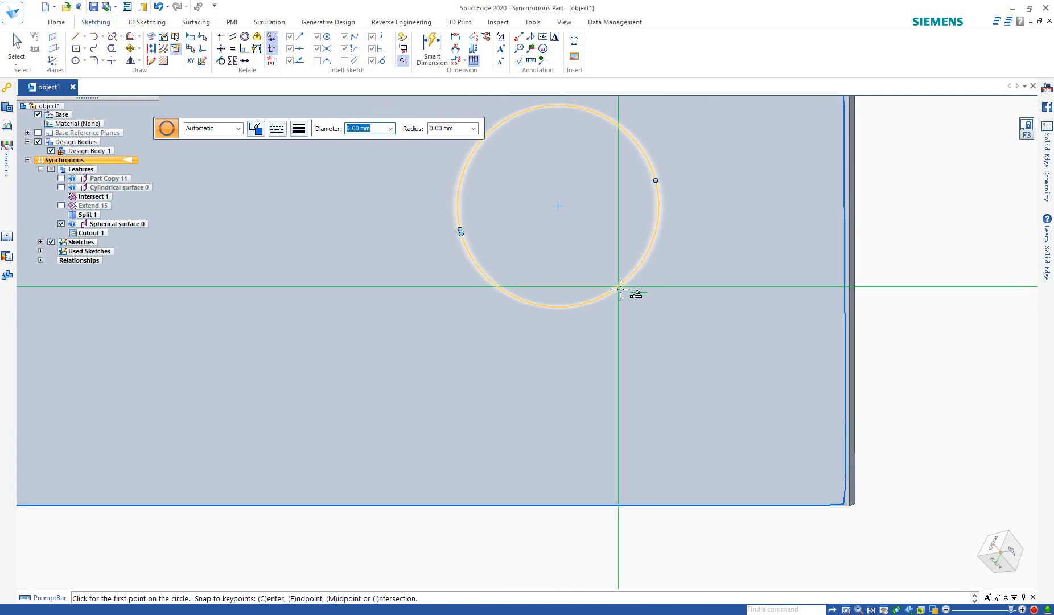
{"action": "left_click", "coordinate": [619, 287]}
{"action": "left_click", "coordinate": [613, 121]}
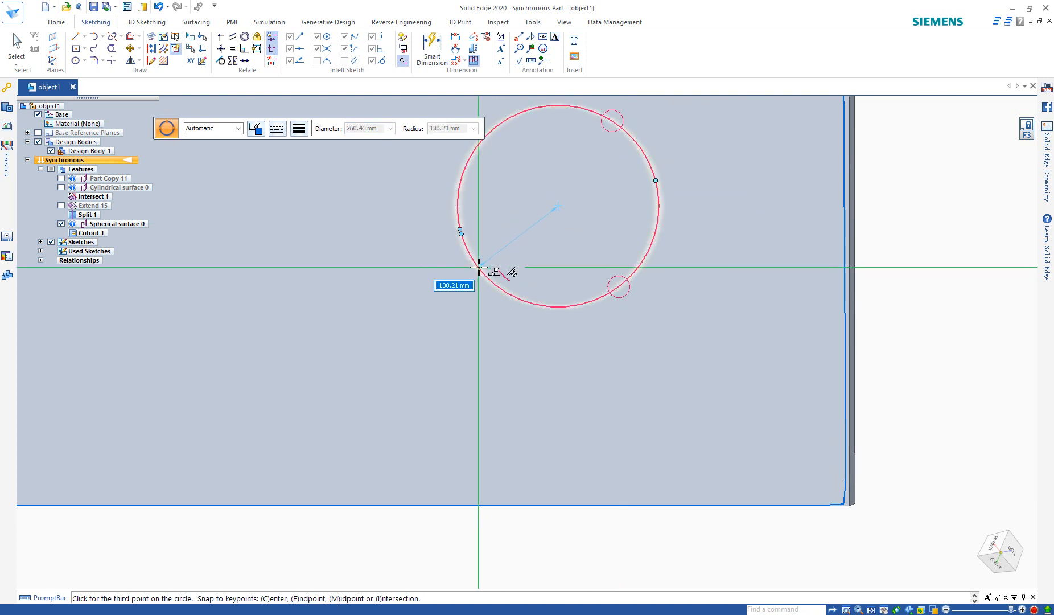
{"action": "left_click", "coordinate": [479, 267]}
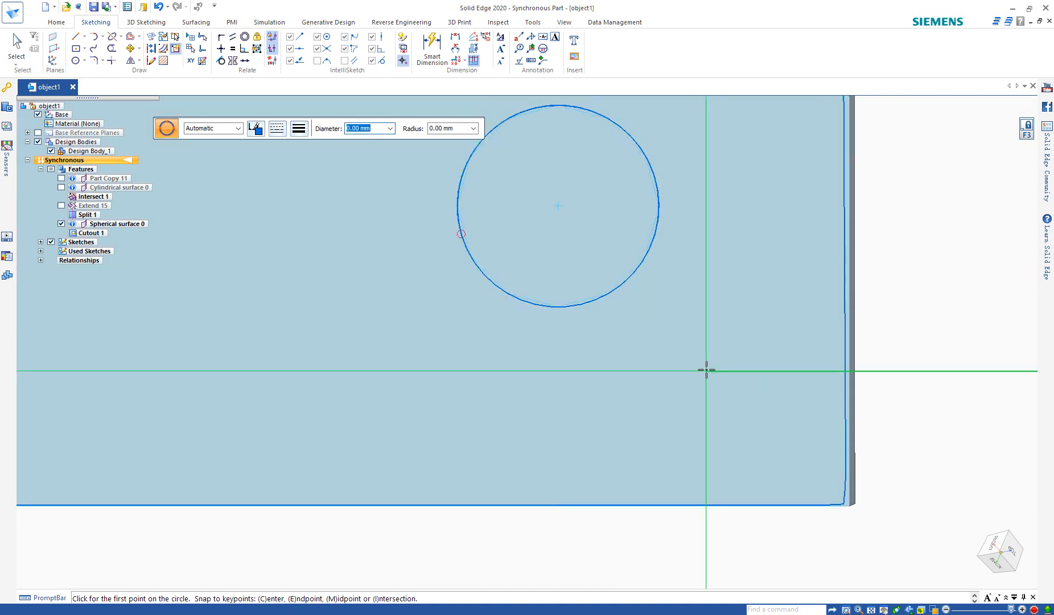
{"action": "key", "text": "Escape"}
Cut the small circular sketch region symmetrically through the full thickness of the plate
{"action": "middle_click_drag", "start_coordinate": [708, 377], "coordinate": [701, 305]}
{"action": "left_click", "coordinate": [618, 263]}
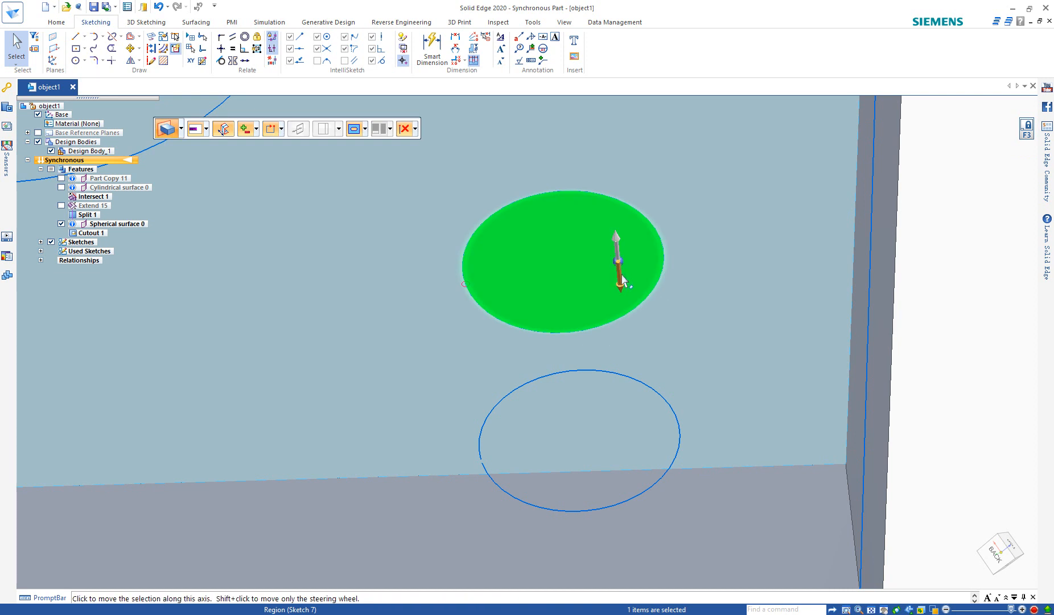
{"action": "left_click", "coordinate": [618, 240]}
{"action": "scroll", "coordinate": [598, 135], "scroll_direction": "down", "scroll_amount": 4}
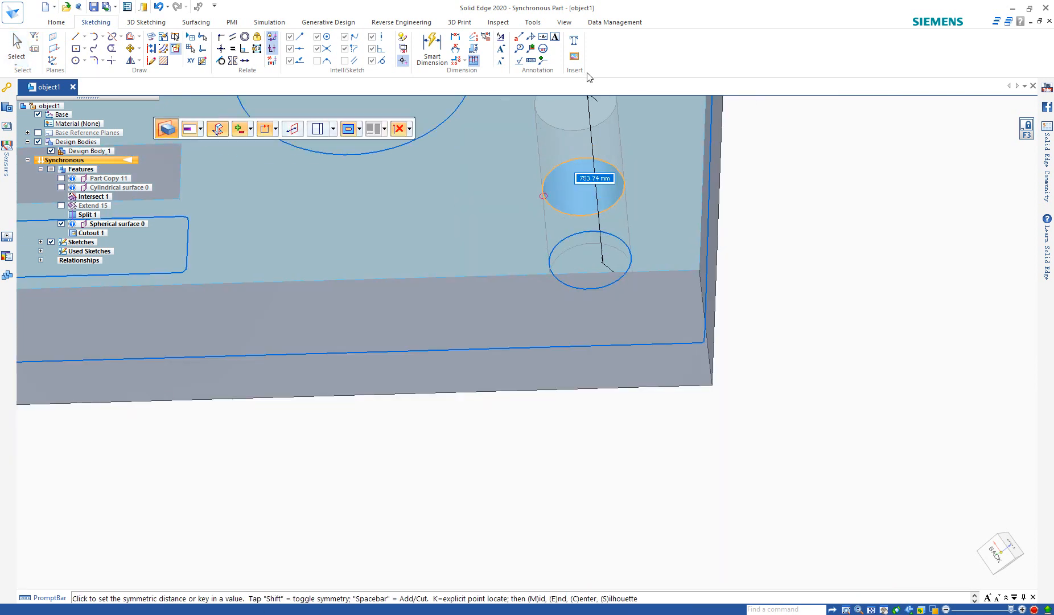
{"action": "scroll", "coordinate": [607, 265], "scroll_direction": "down", "scroll_amount": 3}
{"action": "middle_click_drag", "start_coordinate": [624, 283], "coordinate": [693, 311]}
{"action": "left_click", "coordinate": [637, 159]}
{"action": "scroll", "coordinate": [666, 256], "scroll_direction": "down", "scroll_amount": 4}
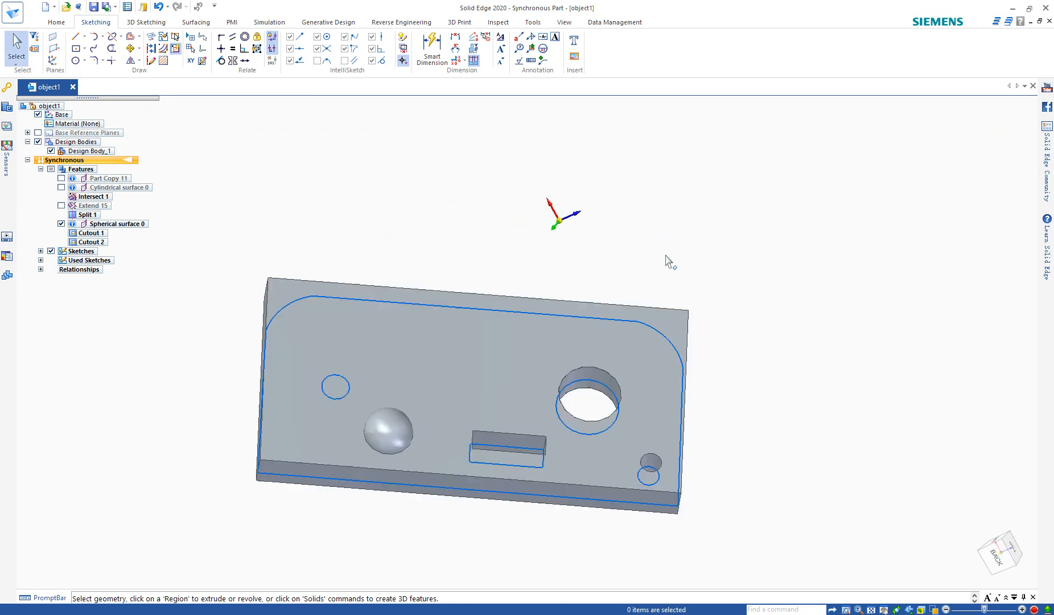
{"action": "middle_click_drag", "start_coordinate": [660, 421], "coordinate": [644, 460]}
{"action": "scroll", "coordinate": [644, 459], "scroll_direction": "down", "scroll_amount": 2}
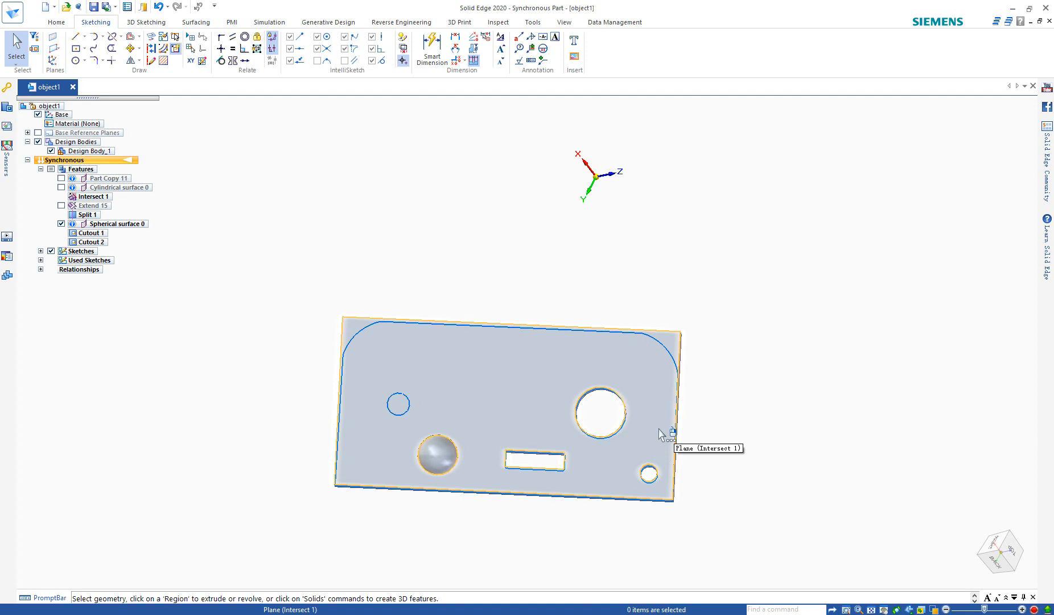
{"action": "left_click", "coordinate": [431, 24]}
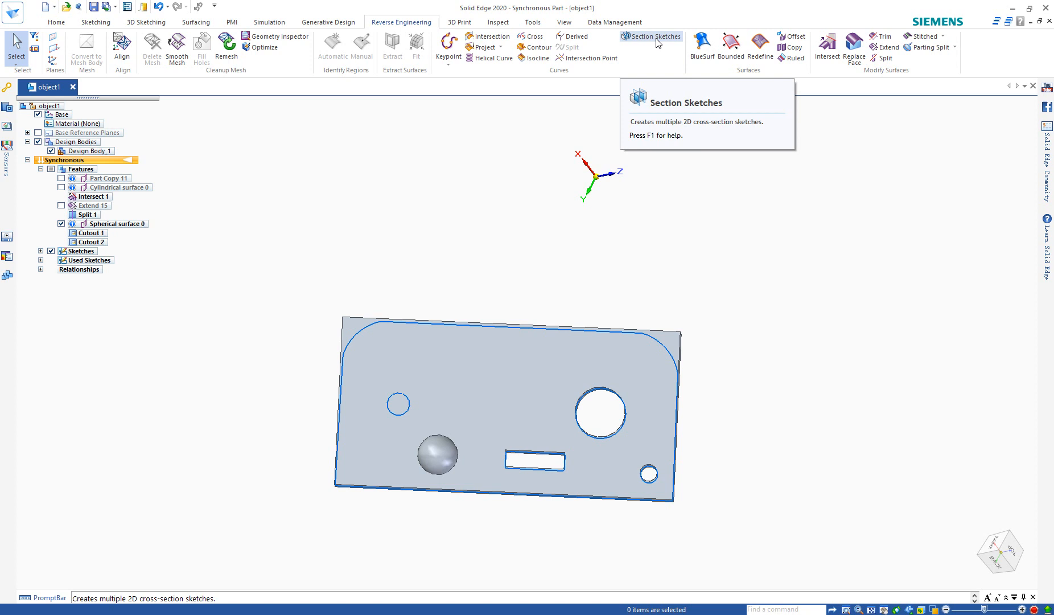
{"action": "mouse_move", "coordinate": [638, 411]}
{"action": "middle_mouse_down"}
{"action": "mouse_move", "coordinate": [652, 372]}
{"action": "mouse_move", "coordinate": [639, 392]}
{"action": "middle_mouse_up"}
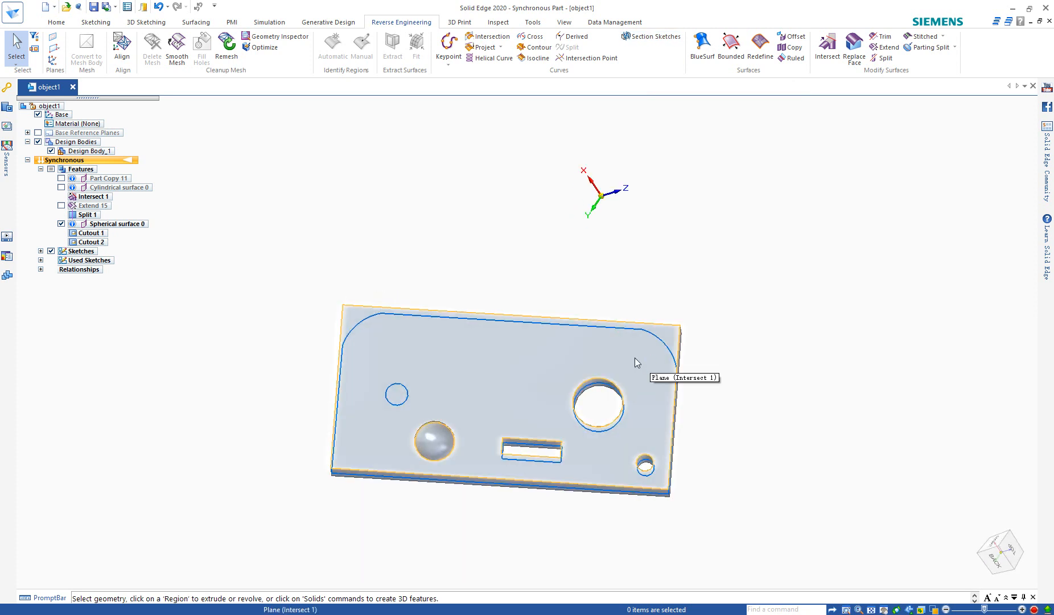
{"action": "middle_click_drag", "start_coordinate": [635, 357], "coordinate": [663, 364]}
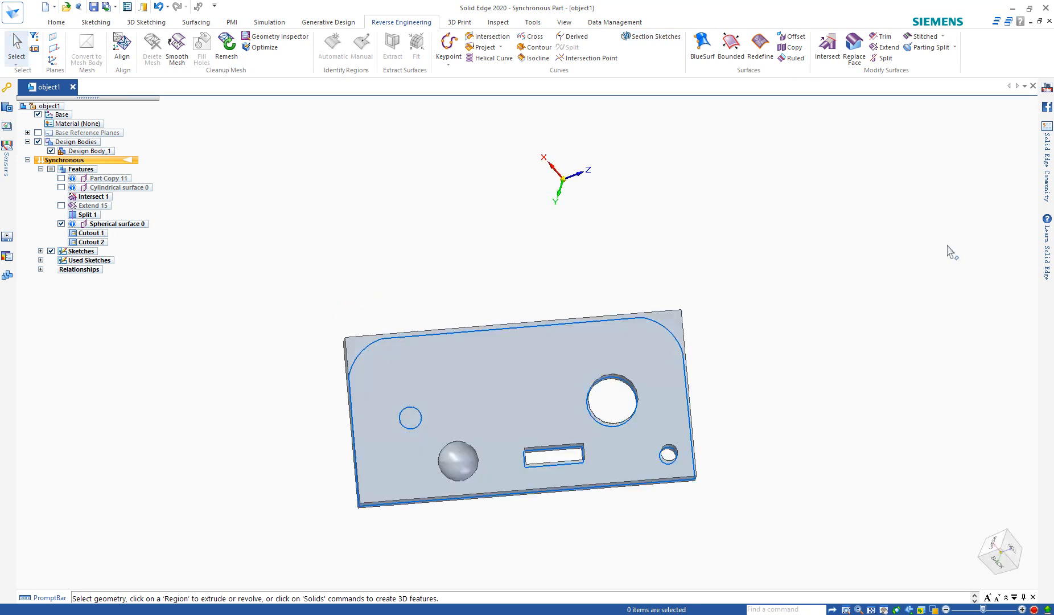
{"action": "key", "text": "alt+Tab"}
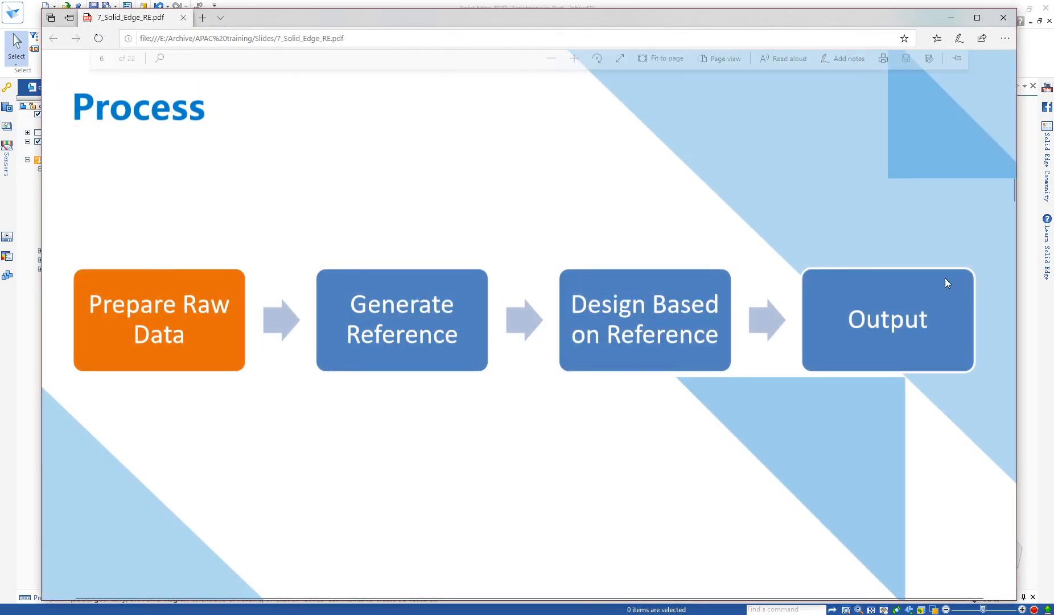
{"action": "left_click", "coordinate": [951, 20]}
{"action": "middle_click_drag", "start_coordinate": [880, 355], "coordinate": [888, 334]}
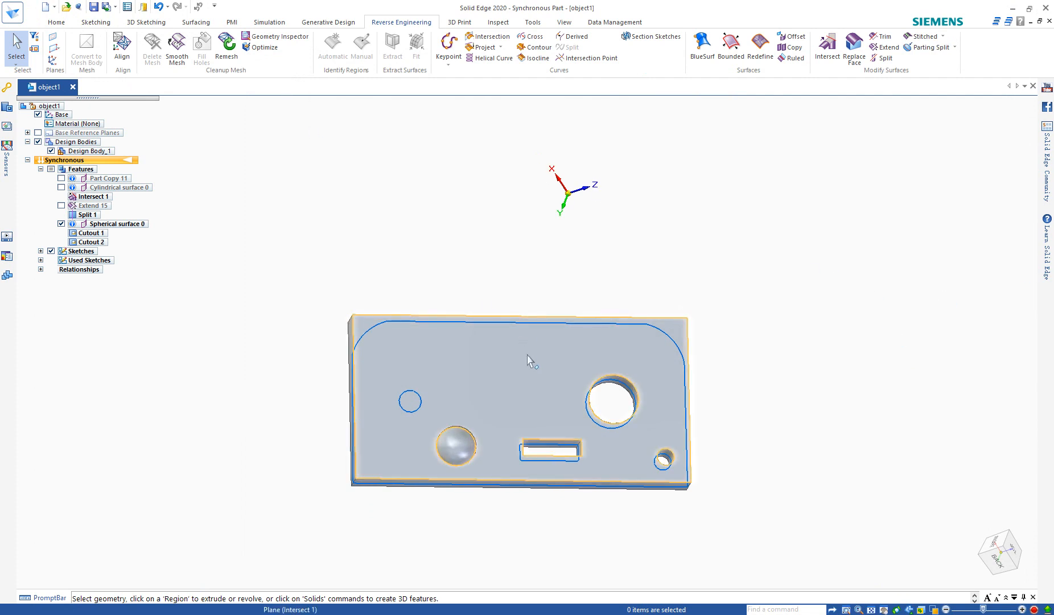
{"action": "middle_click_drag", "start_coordinate": [533, 347], "coordinate": [670, 407]}
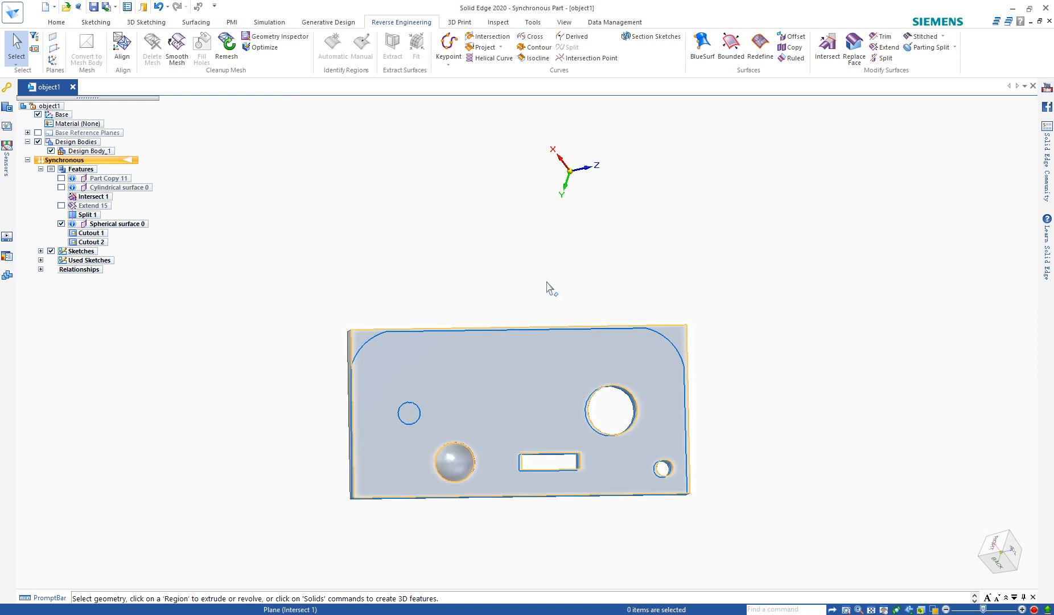
{"action": "left_click", "coordinate": [328, 23]}
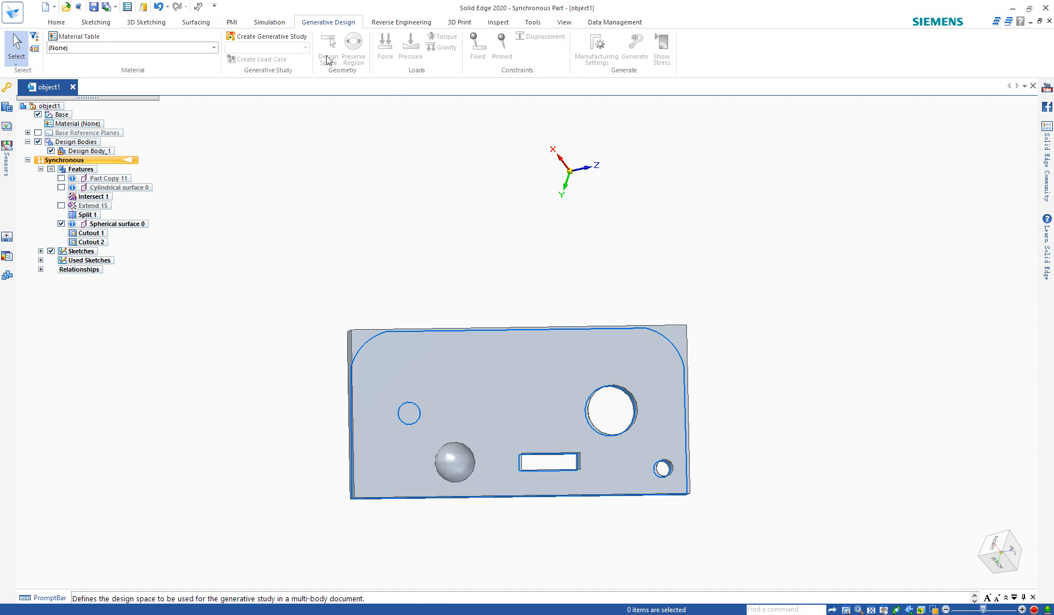
{"action": "left_click", "coordinate": [284, 26]}
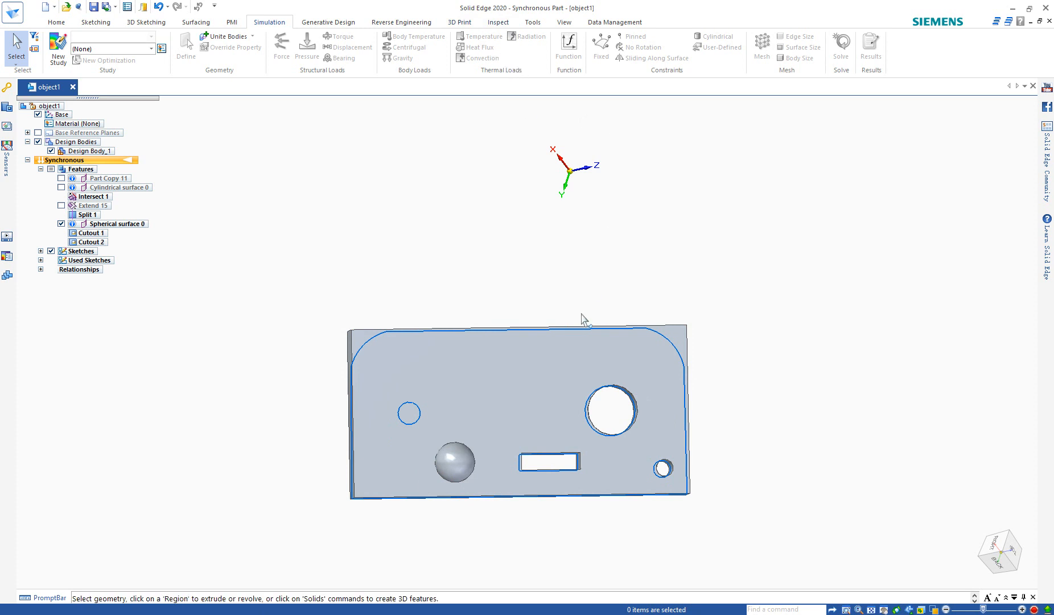
{"action": "middle_click_drag", "start_coordinate": [595, 326], "coordinate": [610, 401]}
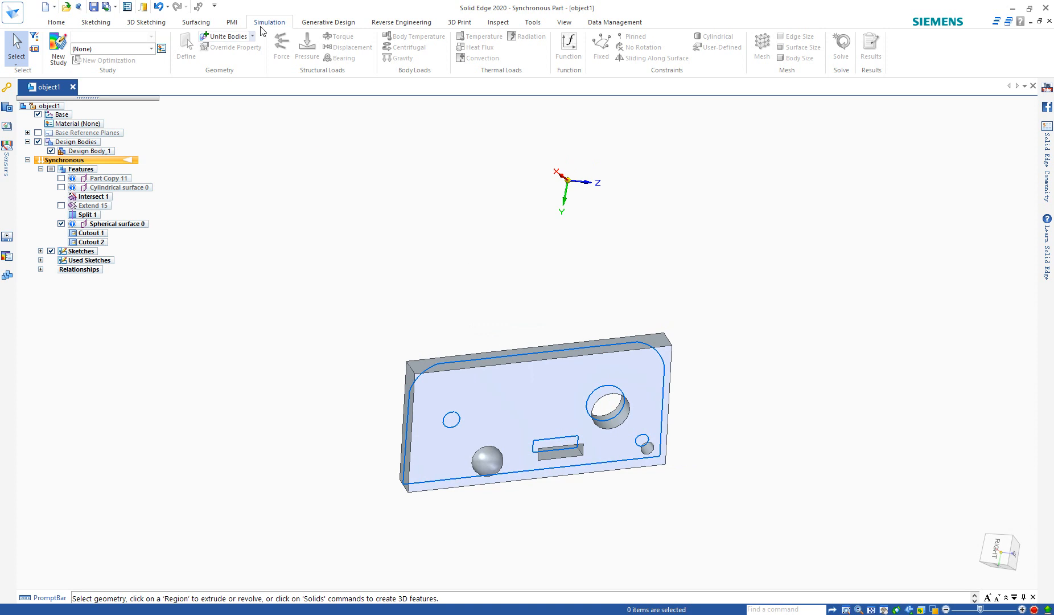
View the plate in the 3D print preview with its export settings, and return to the model
{"action": "left_click", "coordinate": [64, 22]}
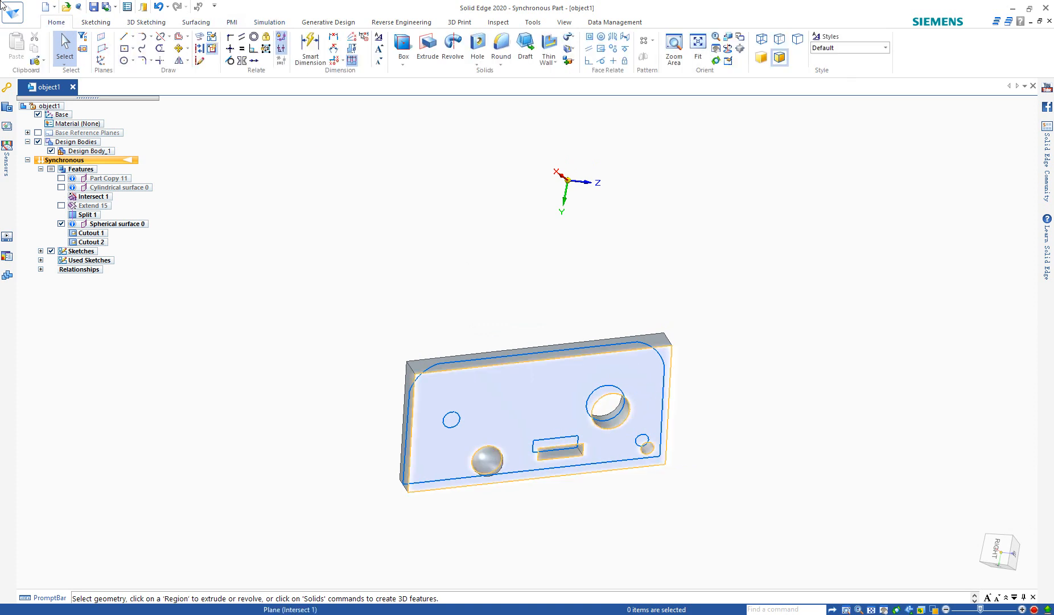
{"action": "left_click", "coordinate": [17, 21]}
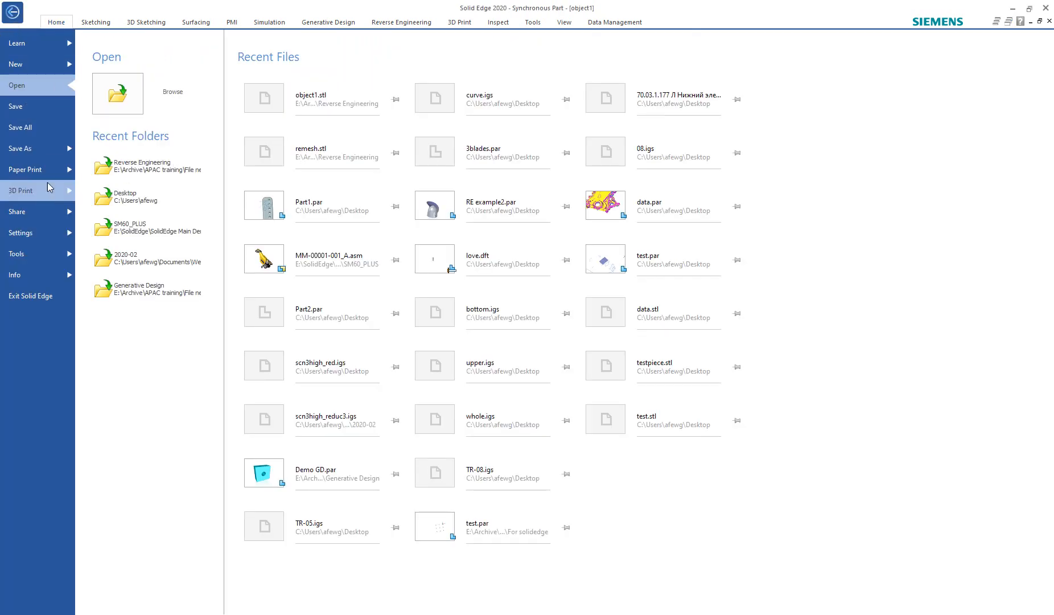
{"action": "mouse_move", "coordinate": [49, 188]}
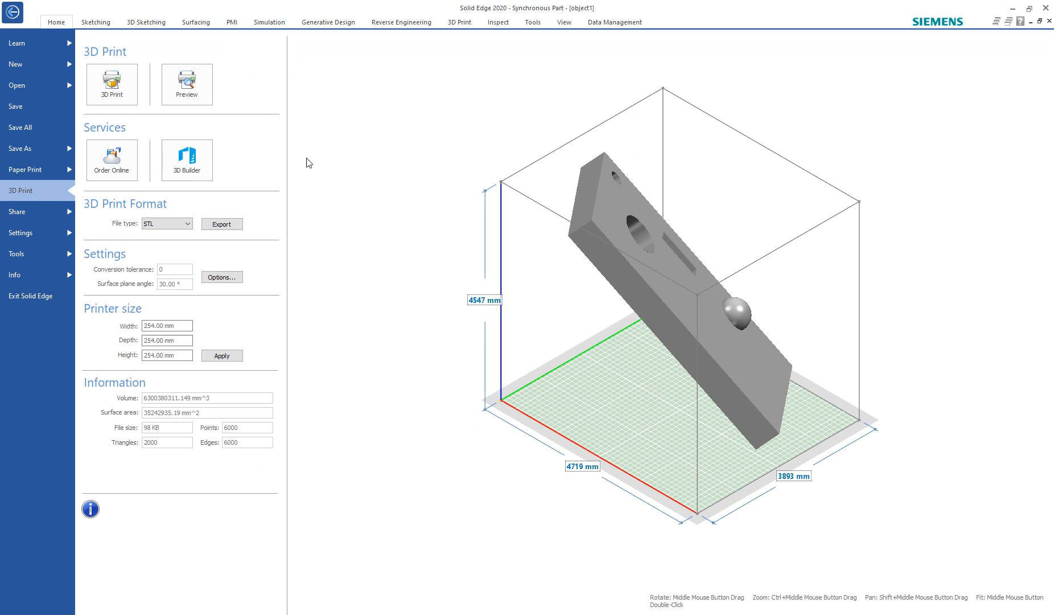
{"action": "left_click", "coordinate": [15, 20]}
Show the Part Copy 11 mesh over the solid, compare the cutouts and sphere with the scan, and hide the mesh again
{"action": "middle_click_drag", "start_coordinate": [724, 423], "coordinate": [670, 390]}
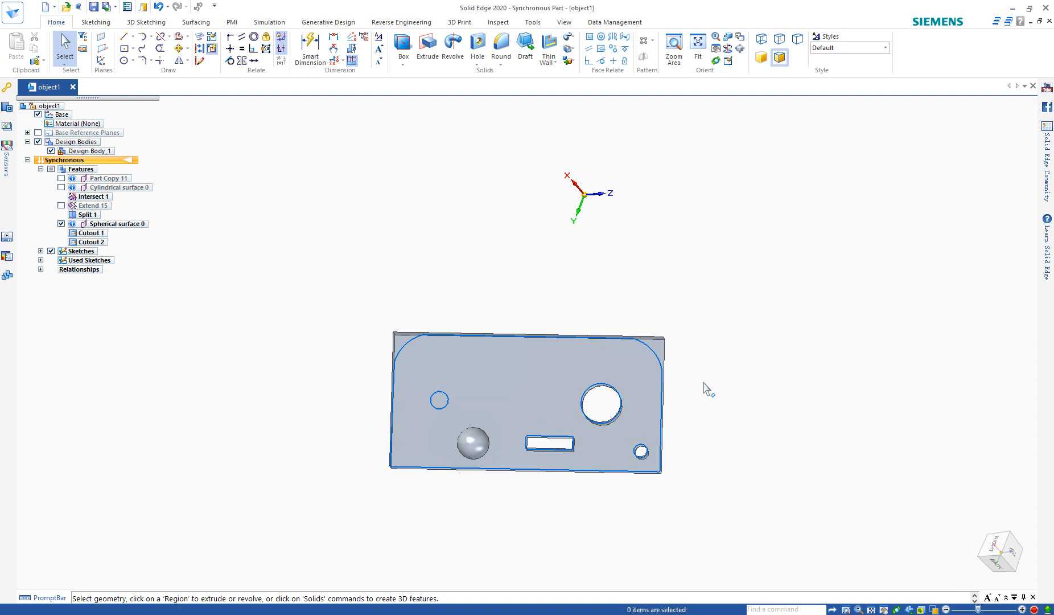
{"action": "left_click", "coordinate": [61, 178]}
{"action": "middle_click_drag", "start_coordinate": [602, 422], "coordinate": [642, 355]}
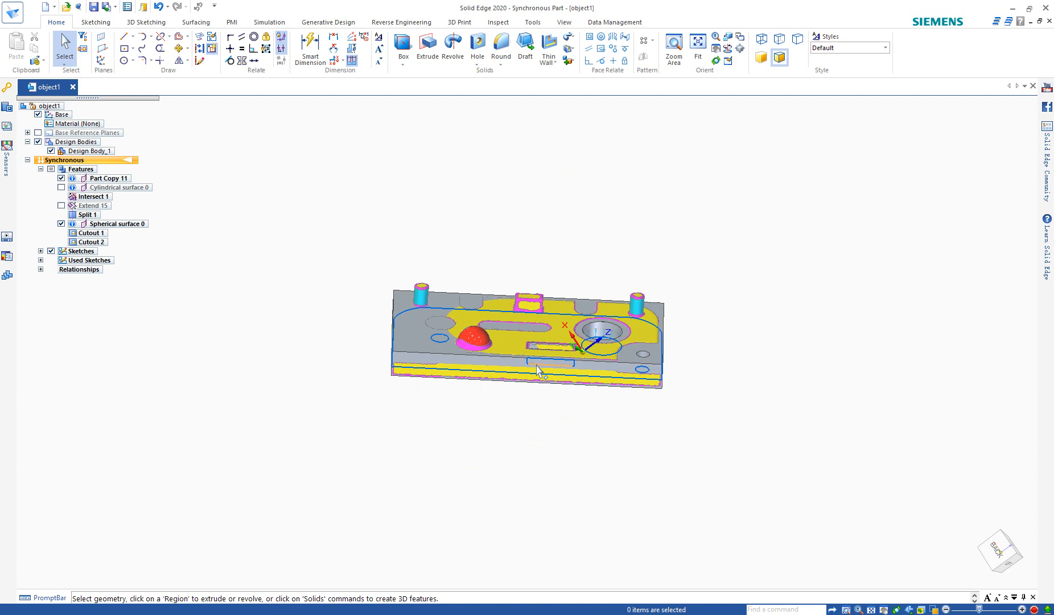
{"action": "scroll", "coordinate": [530, 366], "scroll_direction": "up", "scroll_amount": 5}
{"action": "middle_click_drag", "start_coordinate": [580, 398], "coordinate": [558, 383]}
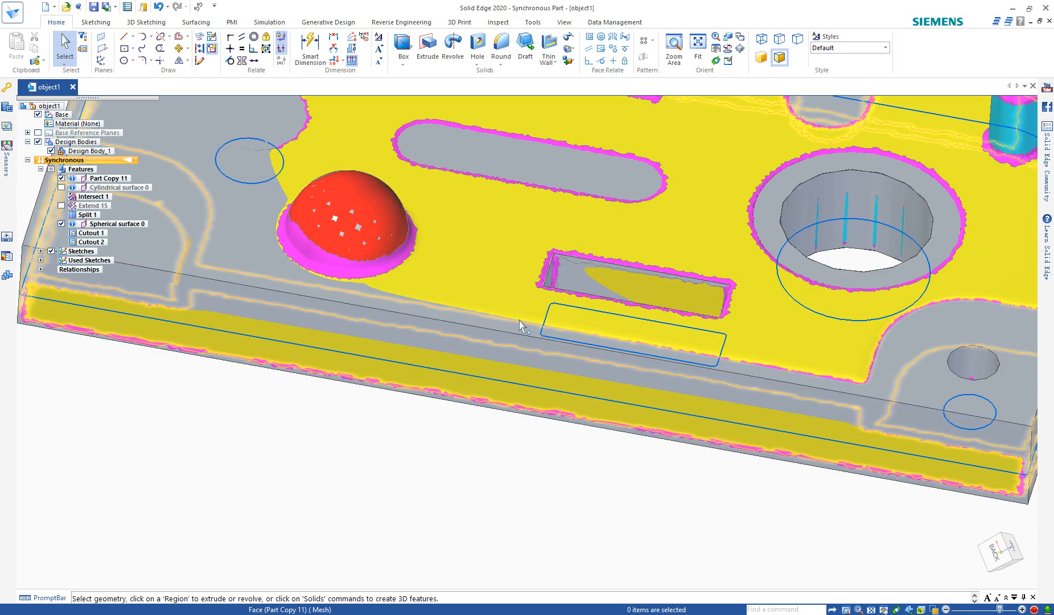
{"action": "middle_click_drag", "start_coordinate": [563, 336], "coordinate": [541, 295]}
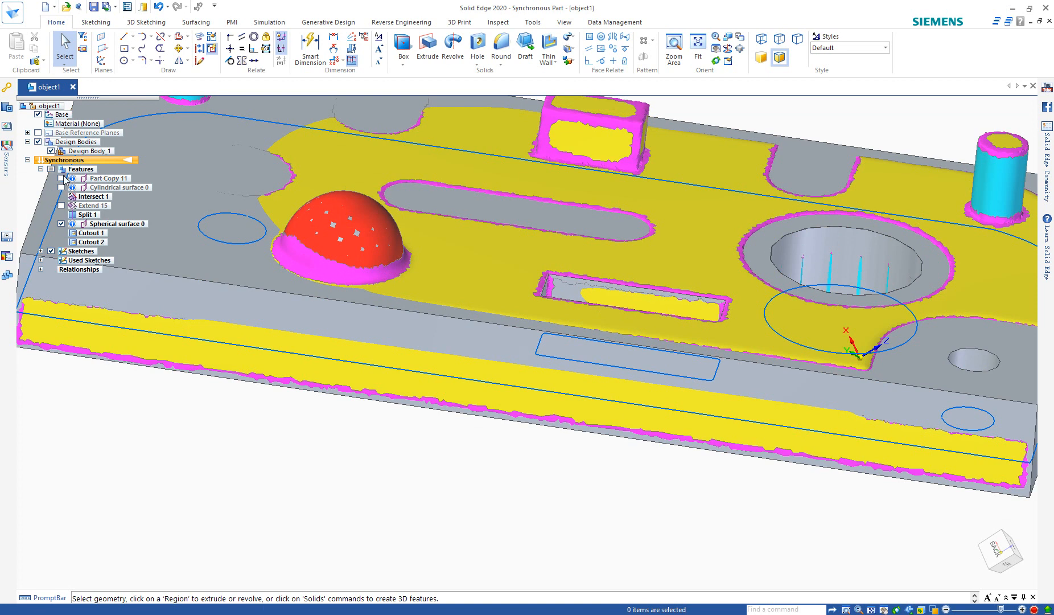
{"action": "scroll", "coordinate": [393, 414], "scroll_direction": "down", "scroll_amount": 4}
Check the plate's thickness at its corner with a temporary Smart Dimension, without placing it
{"action": "middle_click_drag", "start_coordinate": [585, 439], "coordinate": [561, 364]}
{"action": "left_click", "coordinate": [310, 69]}
{"action": "middle_click_drag", "start_coordinate": [274, 165], "coordinate": [275, 275]}
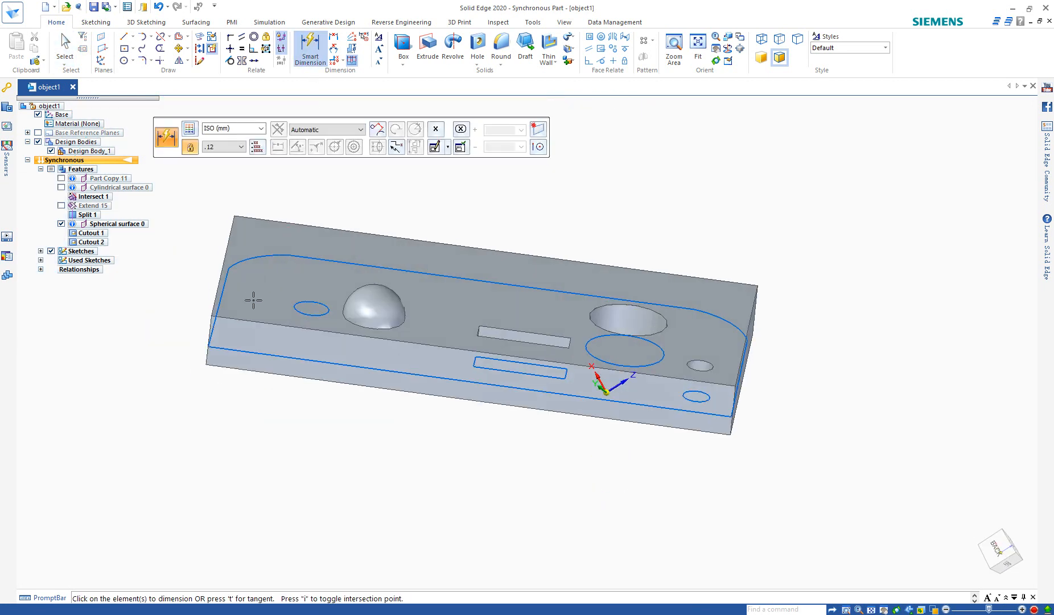
{"action": "left_click", "coordinate": [282, 320]}
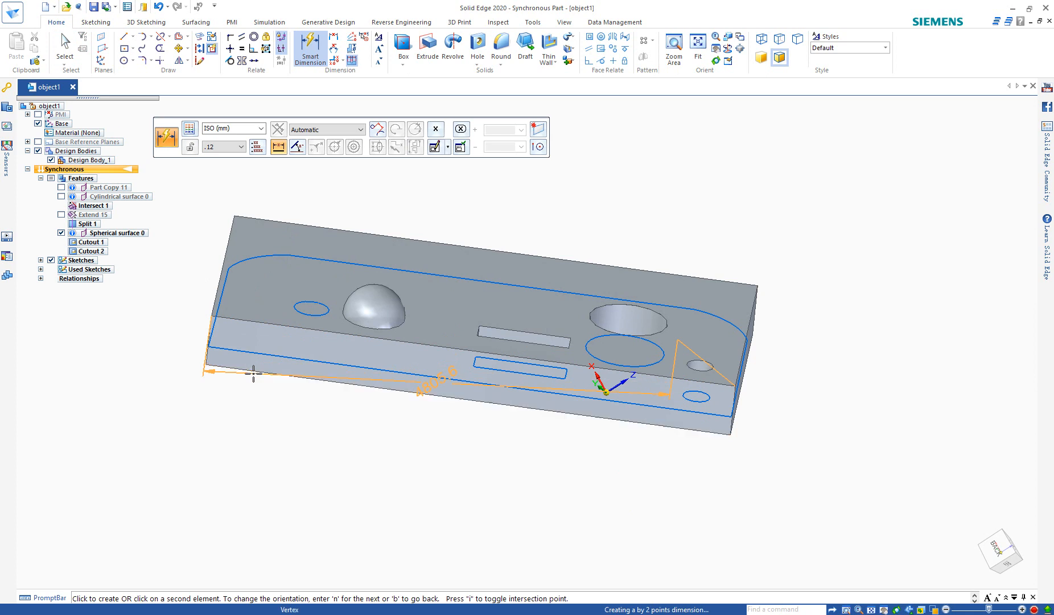
{"action": "middle_click_drag", "start_coordinate": [224, 447], "coordinate": [229, 330]}
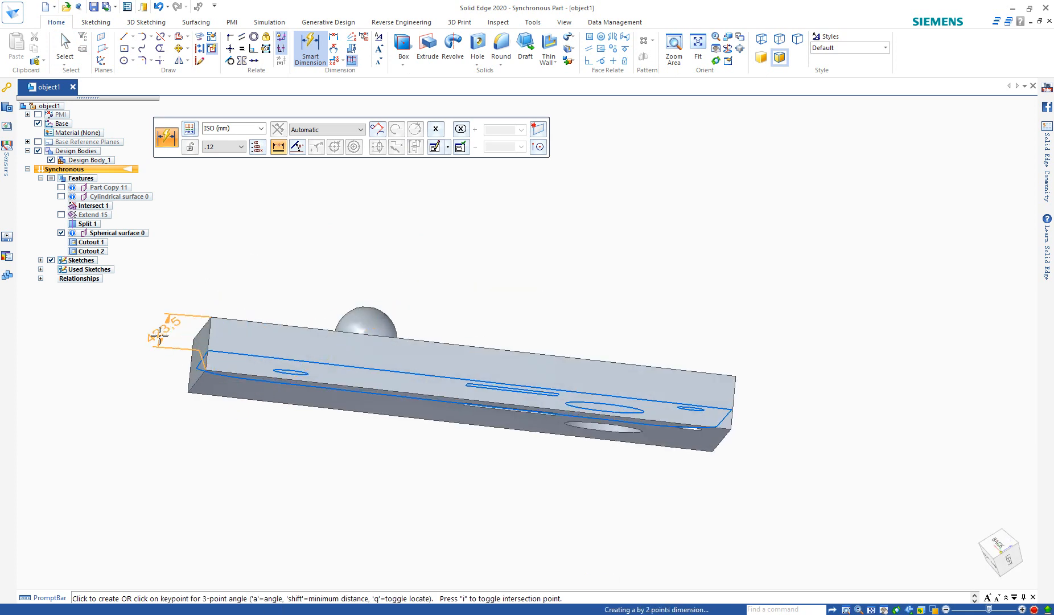
{"action": "middle_click_drag", "start_coordinate": [212, 410], "coordinate": [311, 435]}
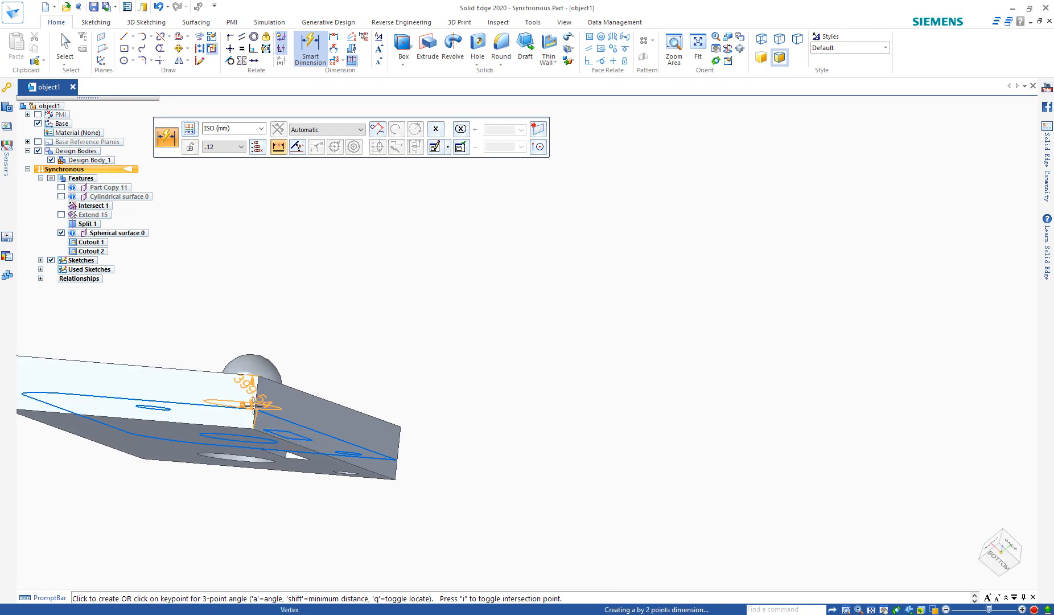
{"action": "key", "text": "Escape"}
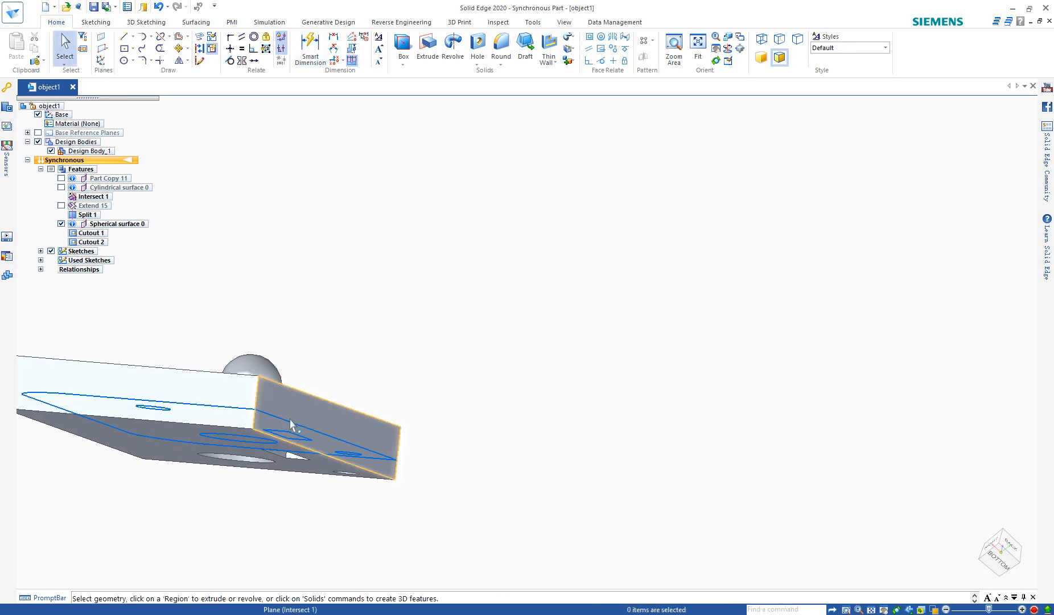
Examine the solid plate from several sides, including its holes, rectangular slot, sphere and remaining section outlines
{"action": "middle_click_drag", "start_coordinate": [290, 422], "coordinate": [308, 442]}
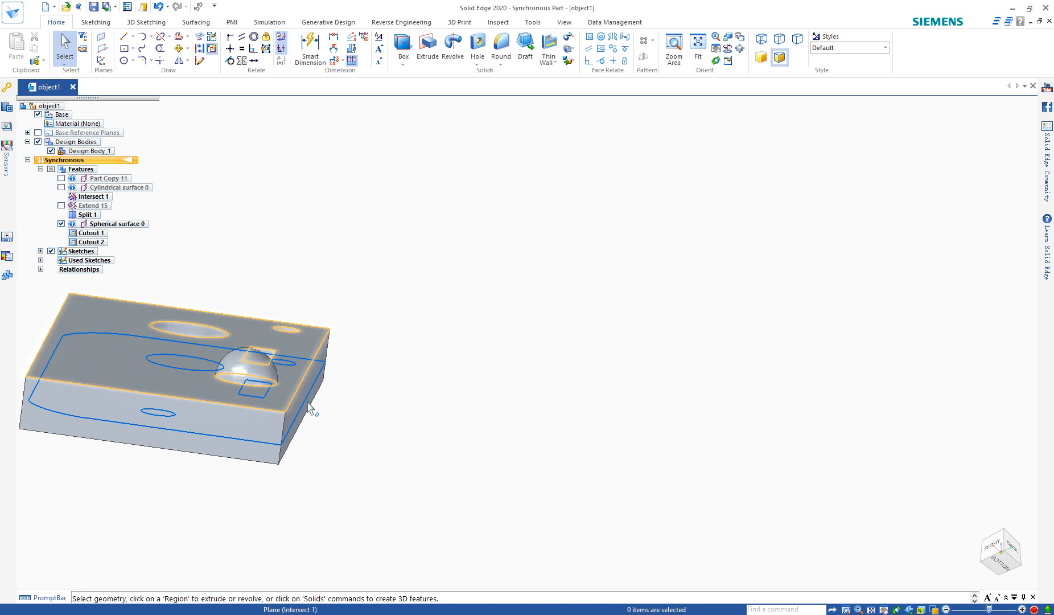
{"action": "middle_click_drag", "start_coordinate": [302, 400], "coordinate": [291, 375]}
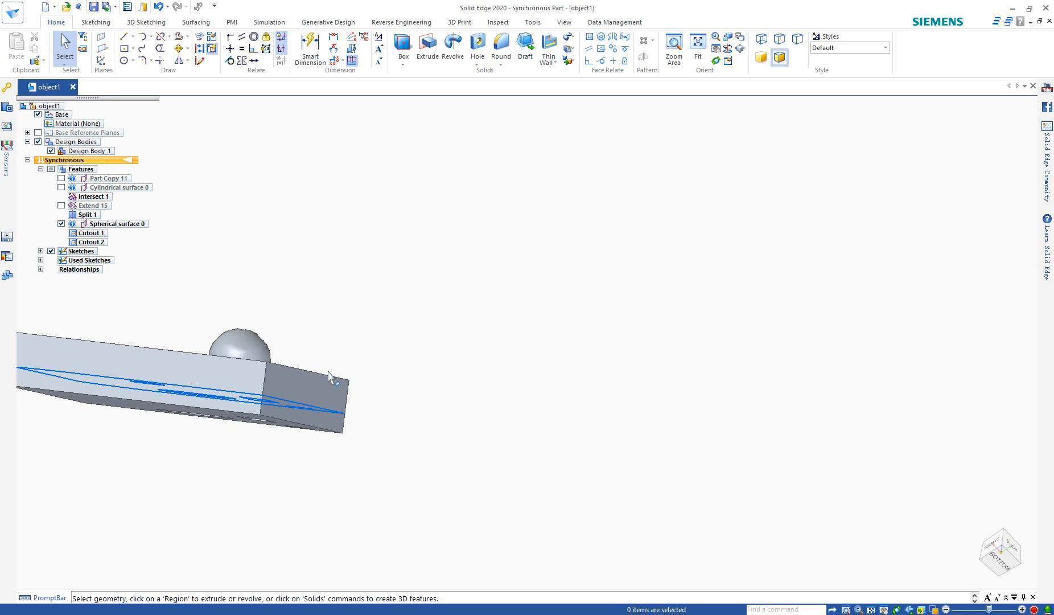
{"action": "middle_click_drag", "start_coordinate": [334, 363], "coordinate": [331, 424]}
{"action": "scroll", "coordinate": [522, 323], "scroll_direction": "down", "scroll_amount": 8}
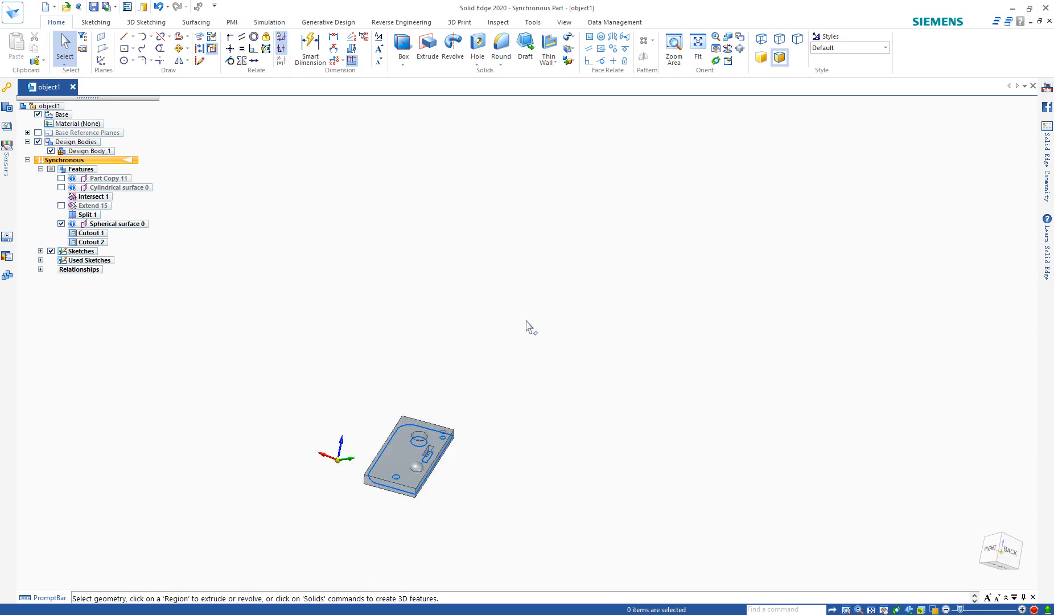
{"action": "scroll", "coordinate": [421, 456], "scroll_direction": "up", "scroll_amount": 9}
{"action": "scroll", "coordinate": [535, 332], "scroll_direction": "down", "scroll_amount": 2}
{"action": "middle_click_drag", "start_coordinate": [505, 403], "coordinate": [538, 427]}
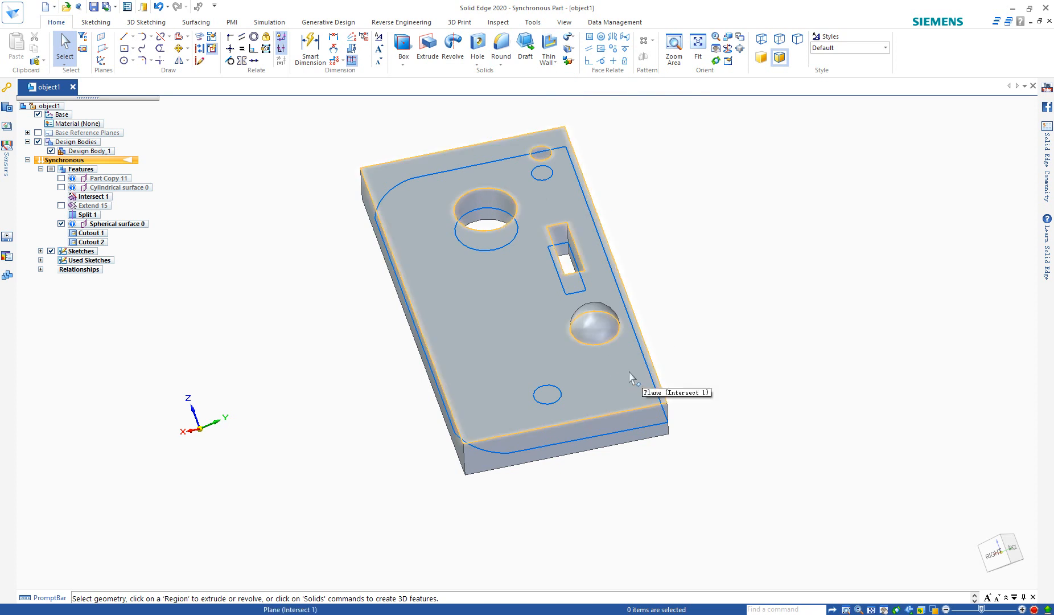
{"action": "middle_click_drag", "start_coordinate": [683, 396], "coordinate": [821, 395]}
{"action": "scroll", "coordinate": [393, 434], "scroll_direction": "down", "scroll_amount": 3}
{"action": "scroll", "coordinate": [456, 337], "scroll_direction": "up", "scroll_amount": 4}
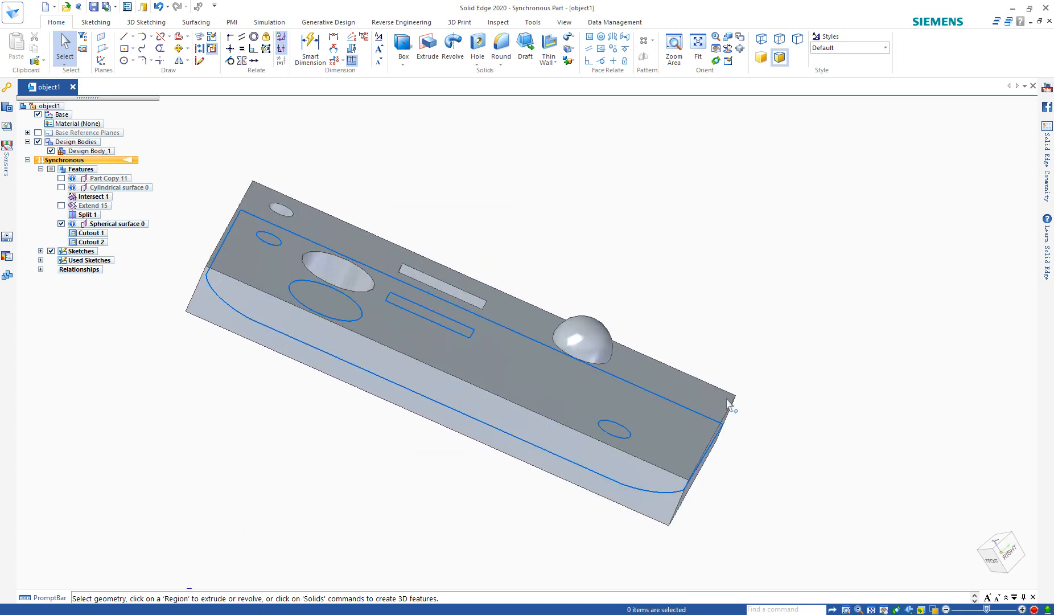
{"action": "scroll", "coordinate": [797, 373], "scroll_direction": "down", "scroll_amount": 2}
{"action": "scroll", "coordinate": [628, 351], "scroll_direction": "up", "scroll_amount": 2}
{"action": "middle_click_drag", "start_coordinate": [628, 351], "coordinate": [591, 458]}
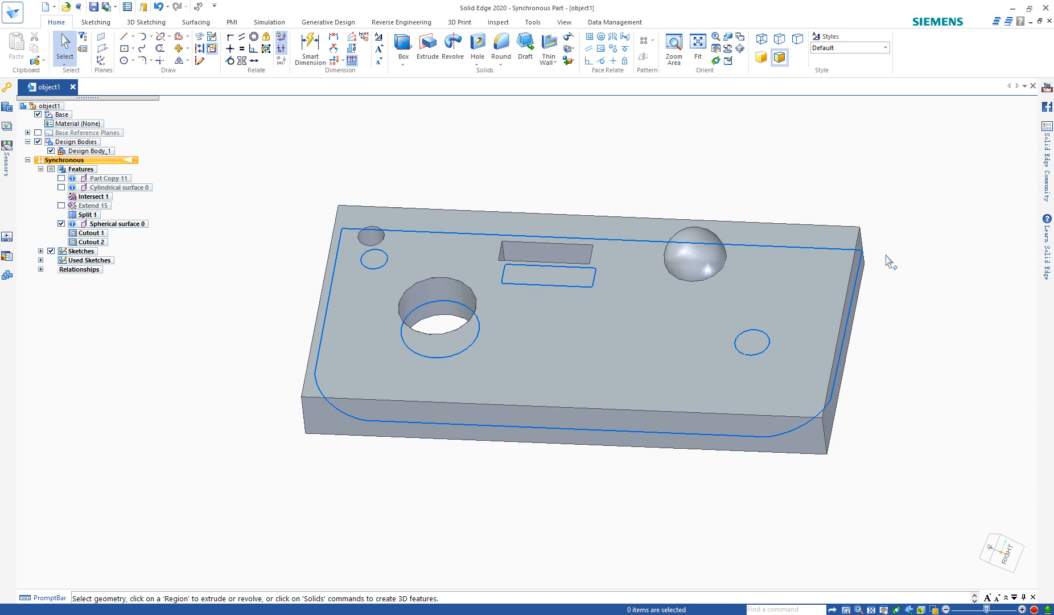
Display the Part Copy 11 mesh with the solid and inspect the scanned pins, long slot, raised block and edge pockets
{"action": "left_click", "coordinate": [424, 22]}
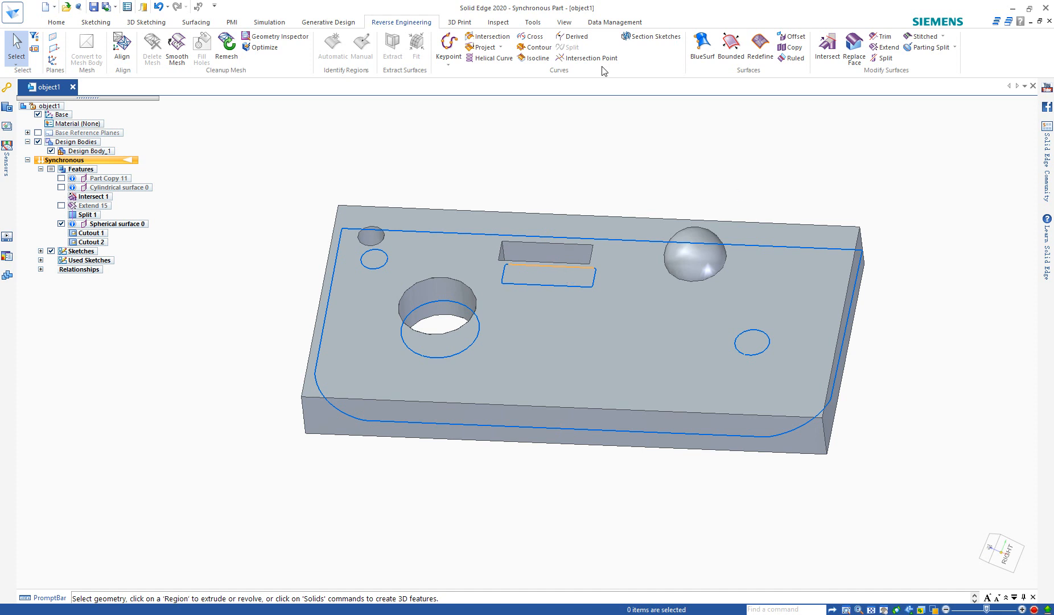
{"action": "left_click", "coordinate": [61, 178]}
{"action": "middle_click_drag", "start_coordinate": [649, 318], "coordinate": [637, 341]}
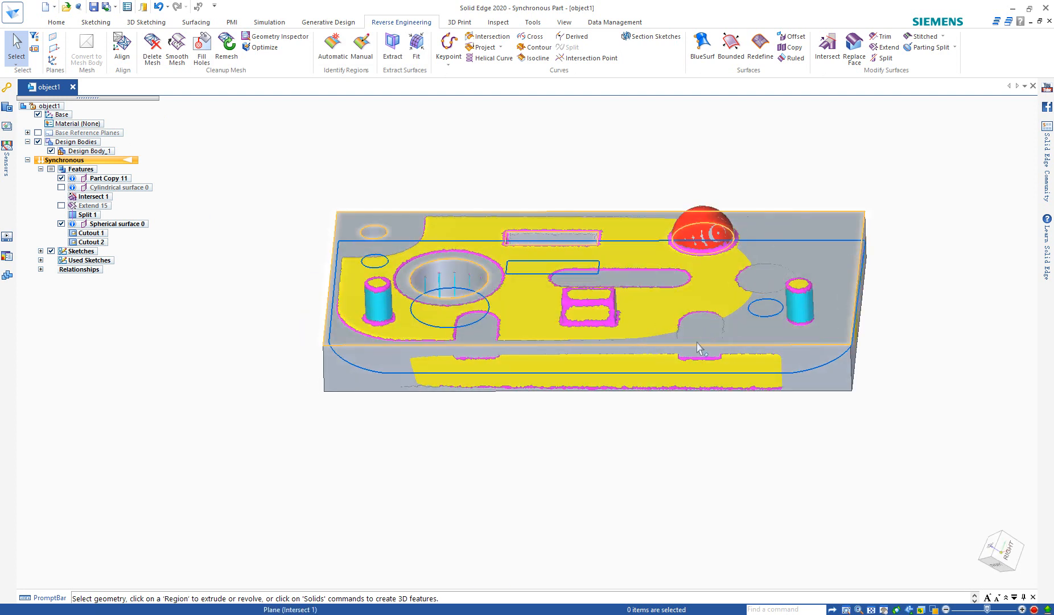
{"action": "middle_click_drag", "start_coordinate": [662, 361], "coordinate": [626, 487]}
{"action": "scroll", "coordinate": [616, 371], "scroll_direction": "down", "scroll_amount": 3}
{"action": "scroll", "coordinate": [614, 366], "scroll_direction": "up", "scroll_amount": 3}
{"action": "middle_click_drag", "start_coordinate": [655, 393], "coordinate": [634, 367]}
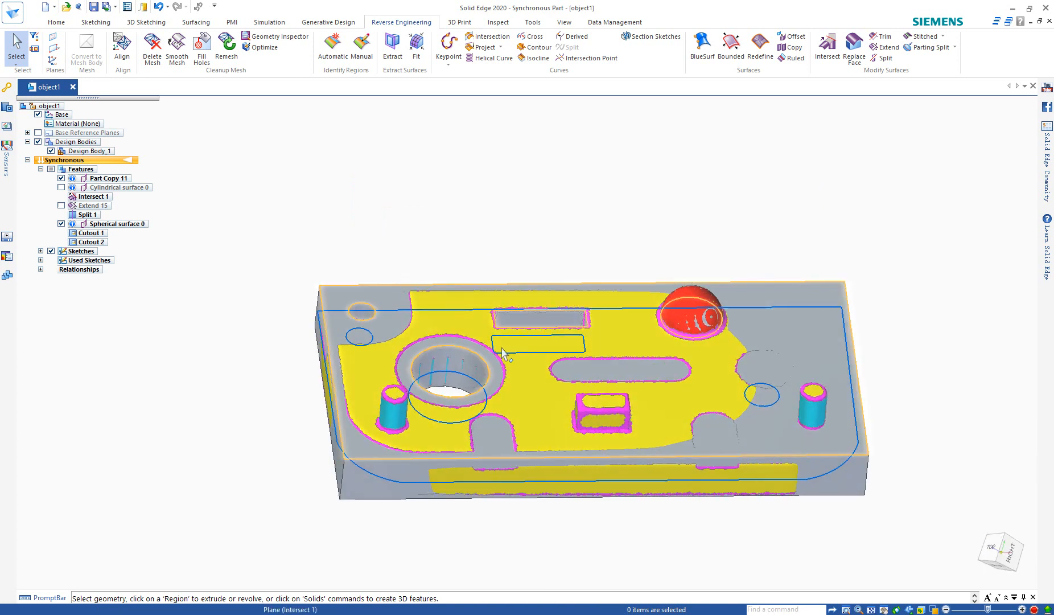